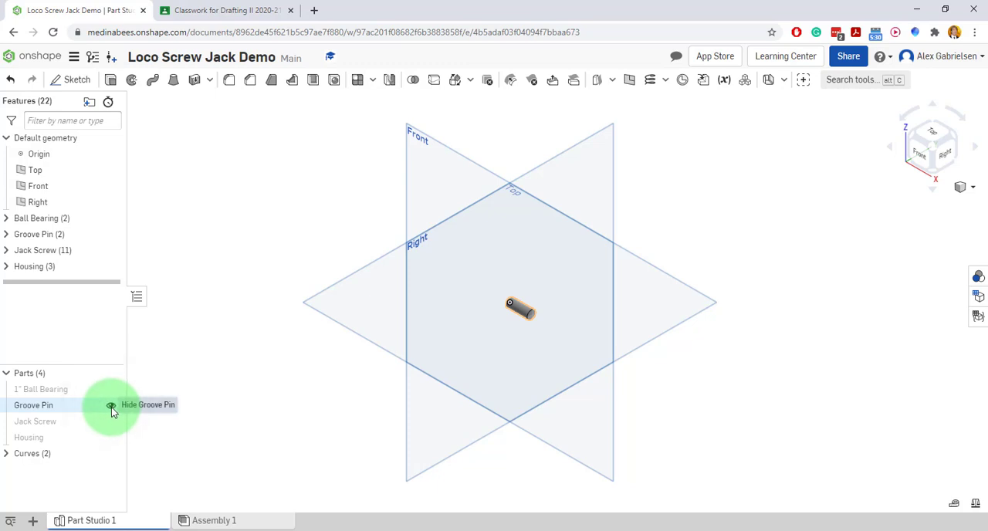
Show the Jack Screw part to inspect it, and hide it again.
left_click(114, 421)
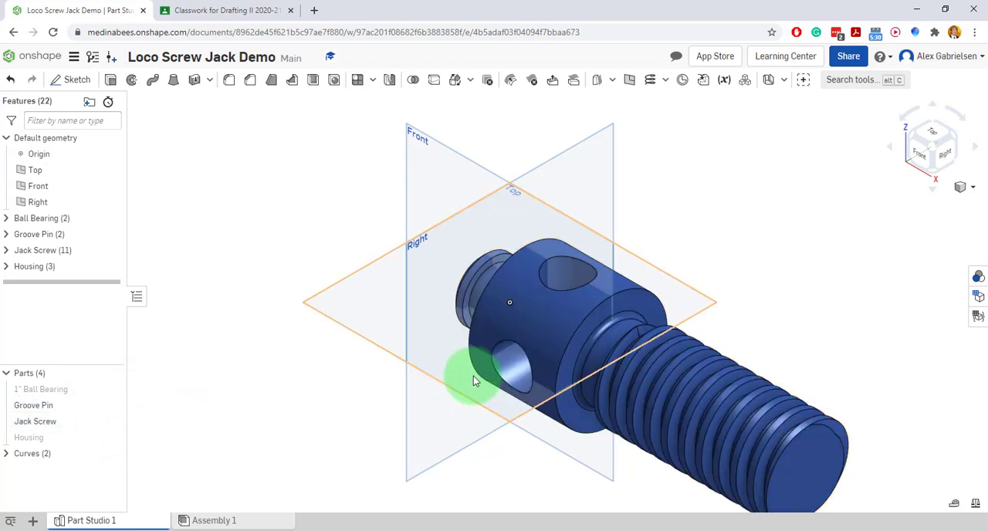
scroll(473, 376, "down", 3)
mouse_move(661, 500)
right_mouse_down()
mouse_move(695, 452)
mouse_move(736, 462)
mouse_move(694, 455)
right_mouse_up()
left_click(111, 421)
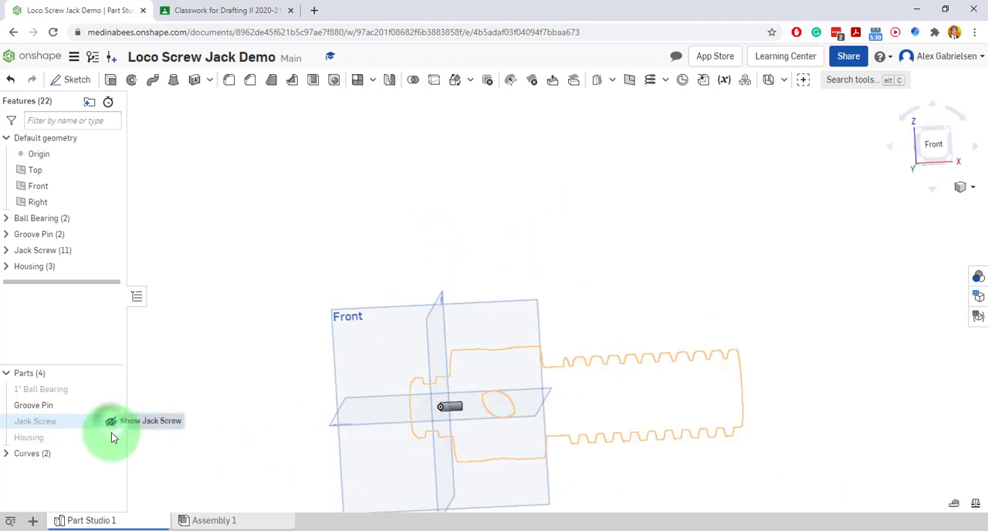
Show the Housing part and view its flared open end at an angle.
left_click(110, 436)
scroll(540, 332, "down", 3)
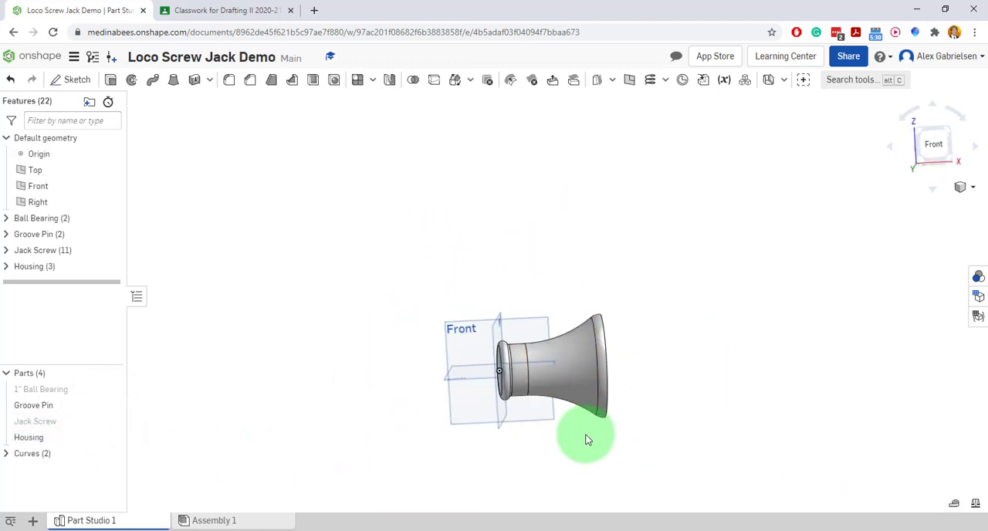
scroll(585, 438, "up", 3)
mouse_move(598, 417)
right_mouse_down()
mouse_move(579, 432)
mouse_move(547, 417)
mouse_move(570, 440)
mouse_move(553, 448)
right_mouse_up()
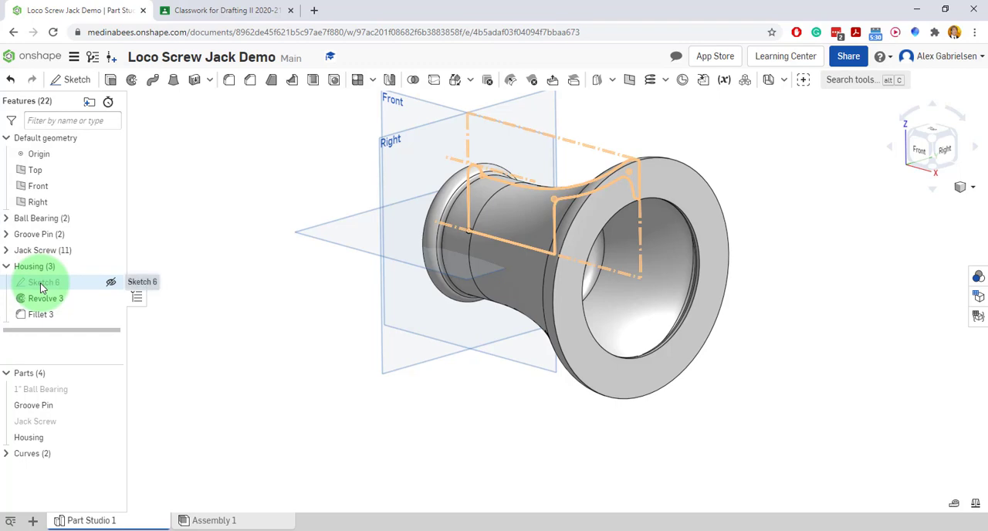
Open the Housing's Sketch 6 for editing with the Groove Pin hidden and the view normal to the sketch plane.
double_click(40, 283)
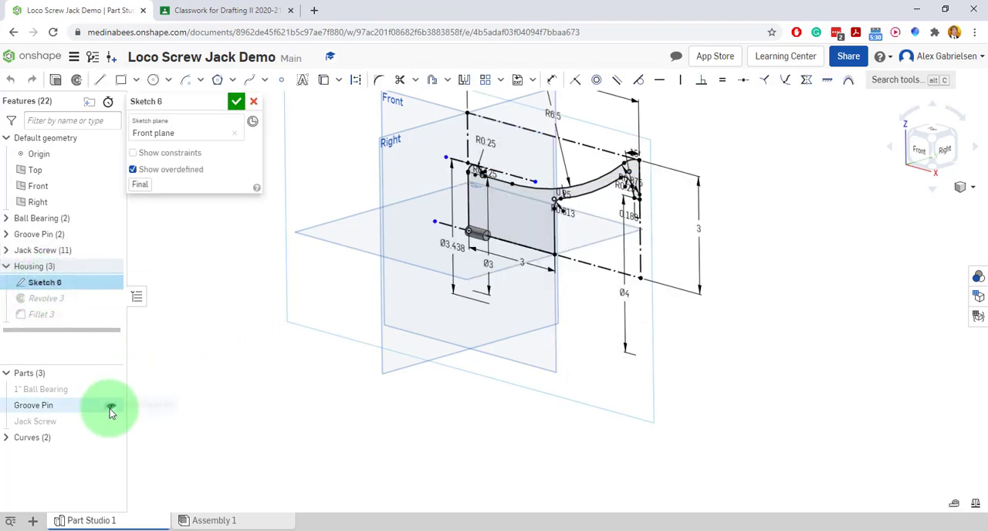
left_click(109, 408)
right_click(501, 279)
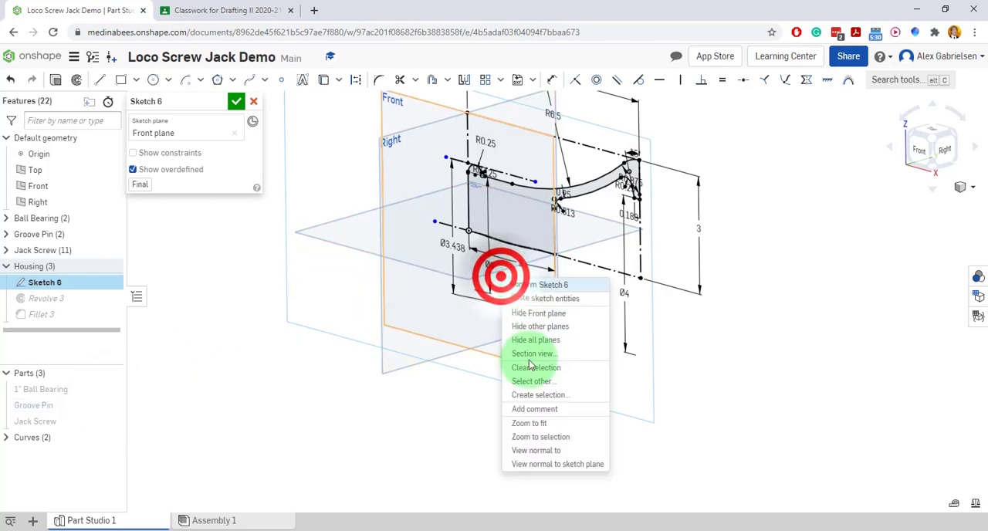
left_click(543, 466)
left_click(554, 396)
scroll(528, 321, "down", 2)
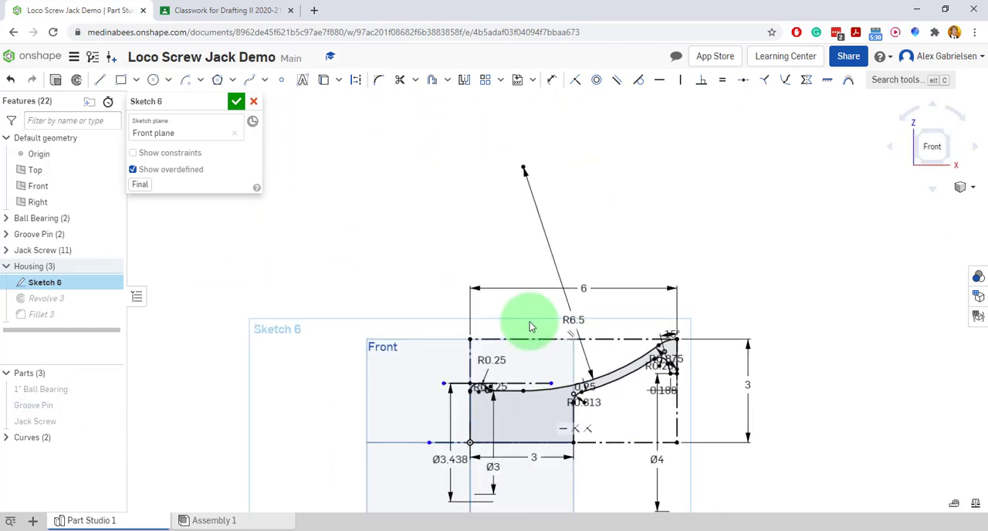
Switch to the Loco Screw Jack Project PDF, trace the handle's cross-section and path in magenta, and clear the marks.
left_click(224, 12)
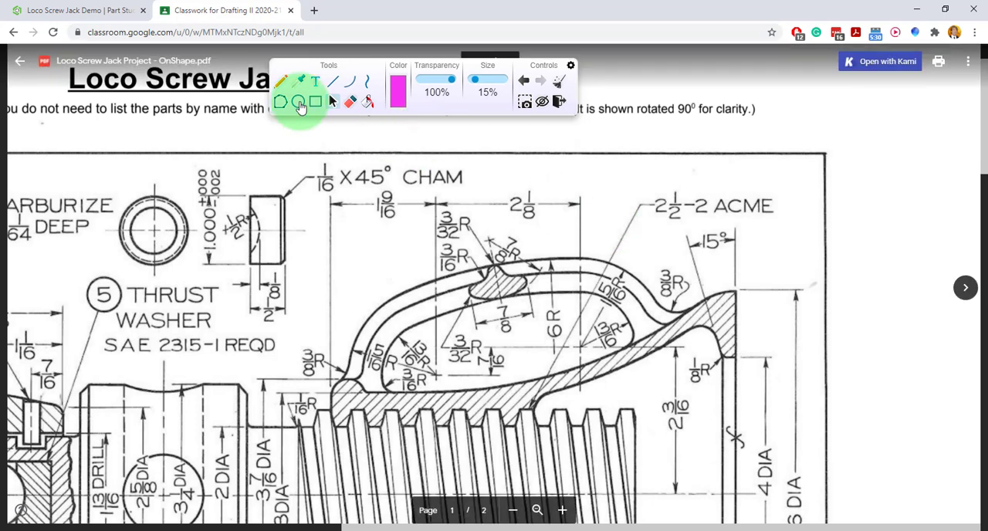
left_click(280, 81)
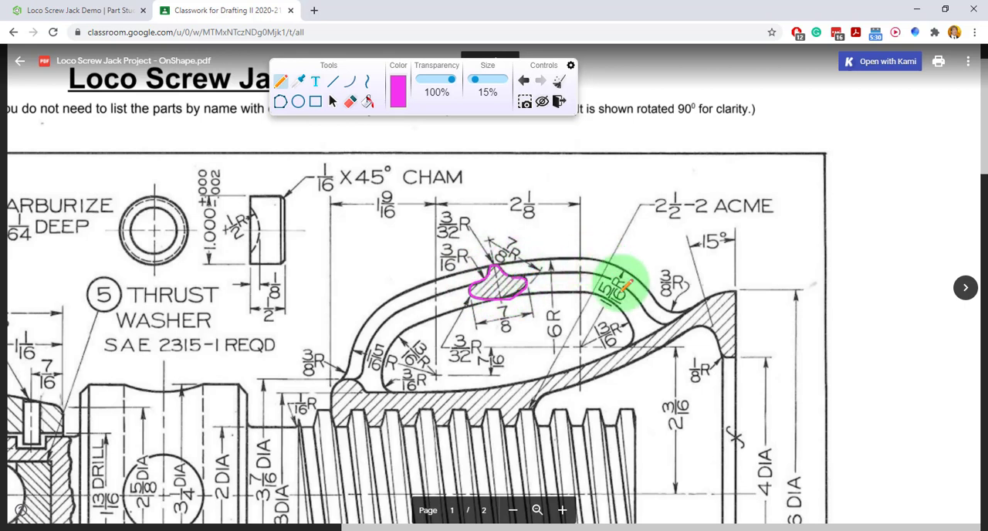
mouse_move(669, 332)
left_mouse_down()
mouse_move(637, 288)
mouse_move(568, 262)
mouse_move(445, 269)
mouse_move(378, 338)
mouse_move(374, 393)
left_mouse_up()
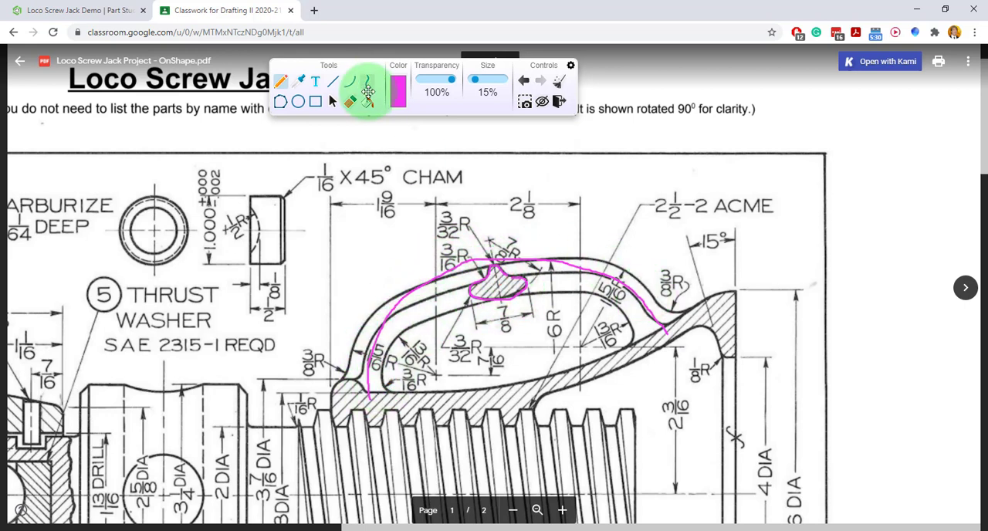
left_click(558, 83)
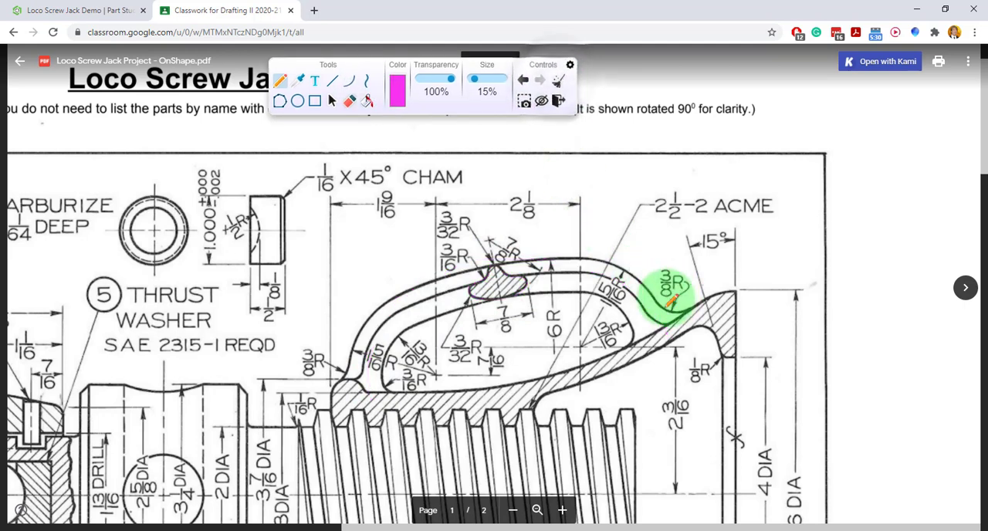
Trace the handle's outer curve on the drawing, cross out both 3/8 R callouts and the inner curves, and clear the marks.
left_click_drag(676, 327, 658, 300)
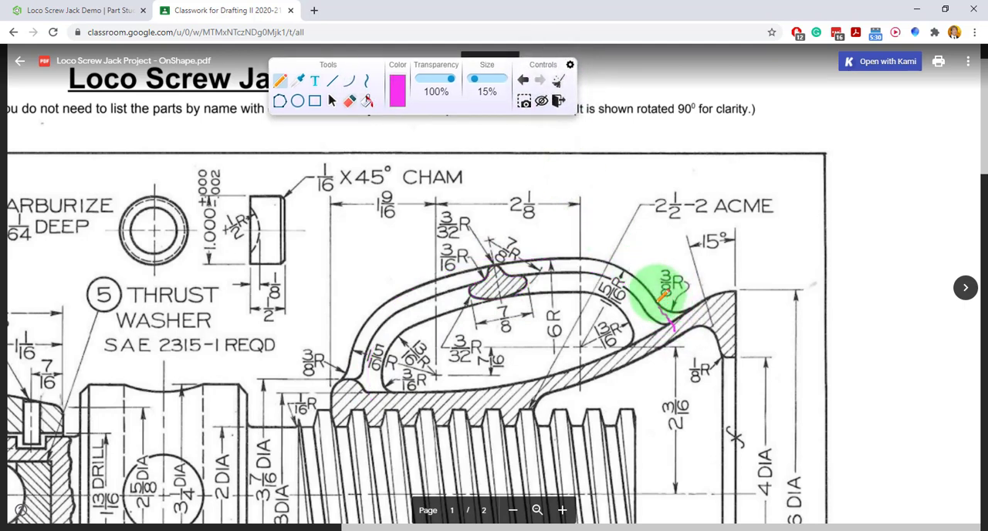
left_click_drag(596, 259, 475, 264)
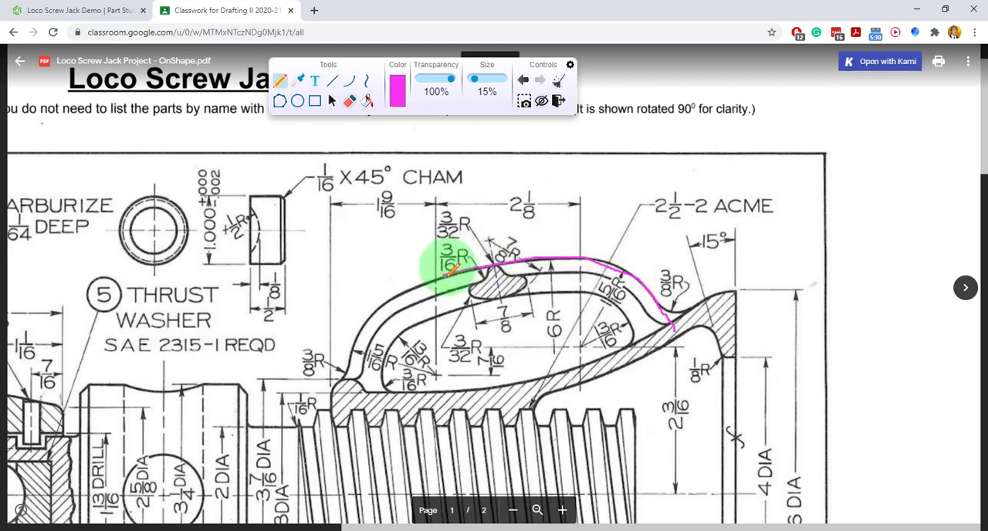
mouse_move(414, 279)
left_mouse_down()
mouse_move(375, 286)
mouse_move(346, 348)
mouse_move(347, 392)
left_mouse_up()
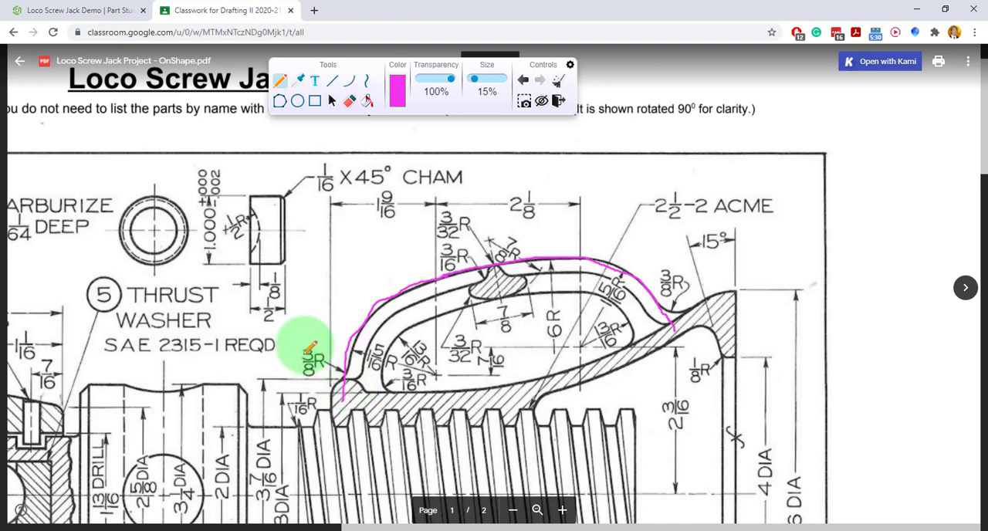
left_click_drag(298, 343, 325, 375)
left_click_drag(331, 340, 299, 375)
mouse_move(656, 271)
left_mouse_down()
mouse_move(689, 291)
mouse_move(672, 279)
mouse_move(656, 291)
left_mouse_up()
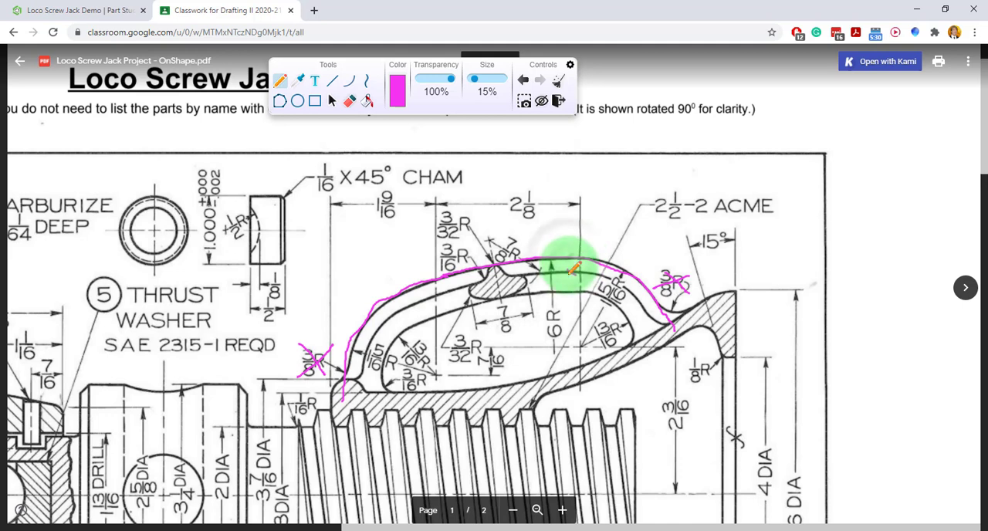
left_click_drag(564, 289, 575, 300)
left_click_drag(575, 288, 564, 299)
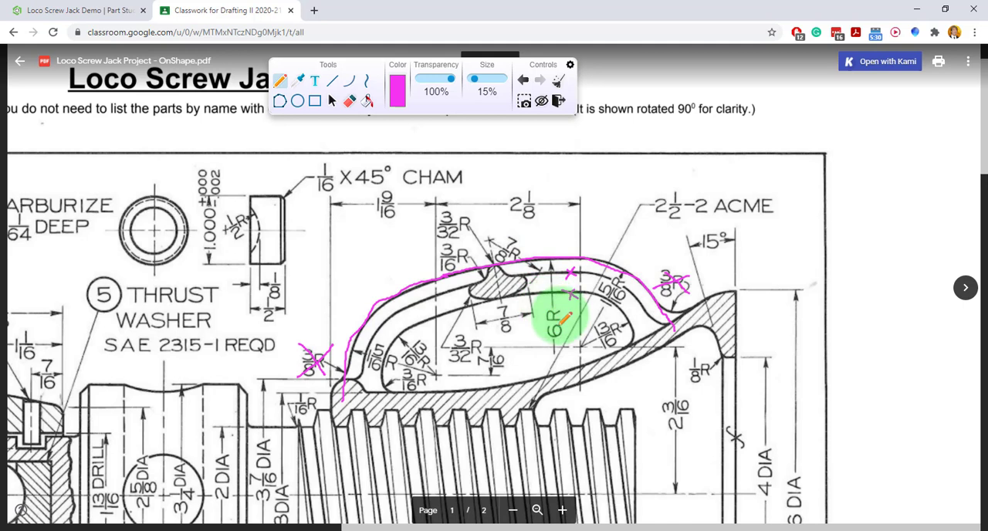
left_click(558, 80)
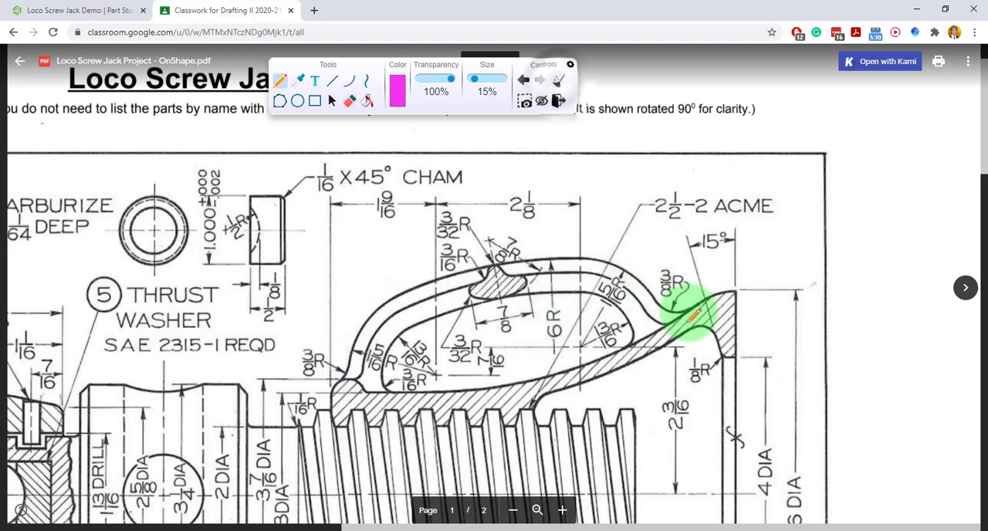
Trace the handle's outer curve in magenta from both ends and circle the 6 R dimension.
mouse_move(679, 329)
left_mouse_down()
mouse_move(640, 281)
mouse_move(596, 256)
mouse_move(466, 271)
left_mouse_up()
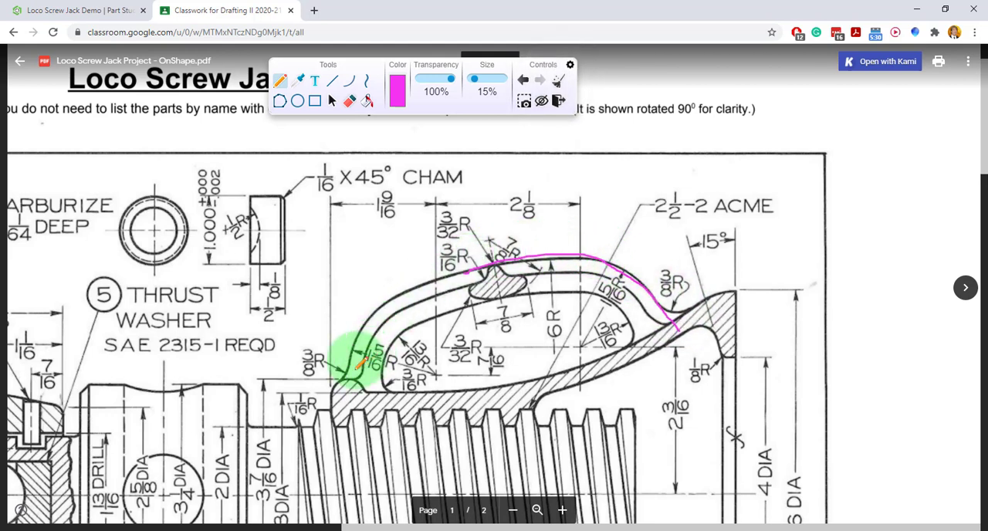
mouse_move(343, 388)
left_mouse_down()
mouse_move(386, 291)
mouse_move(466, 267)
left_mouse_up()
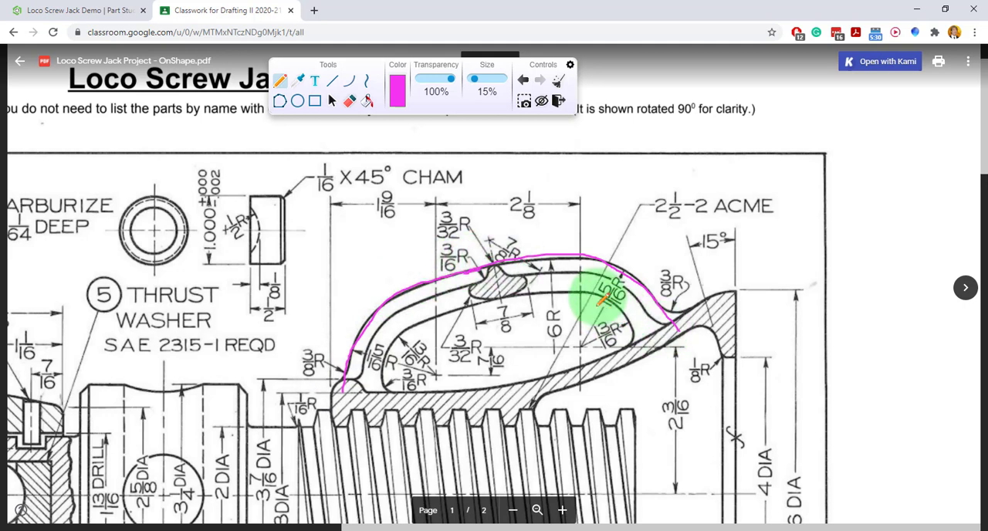
mouse_move(553, 301)
left_mouse_down()
mouse_move(545, 331)
mouse_move(575, 325)
left_mouse_up()
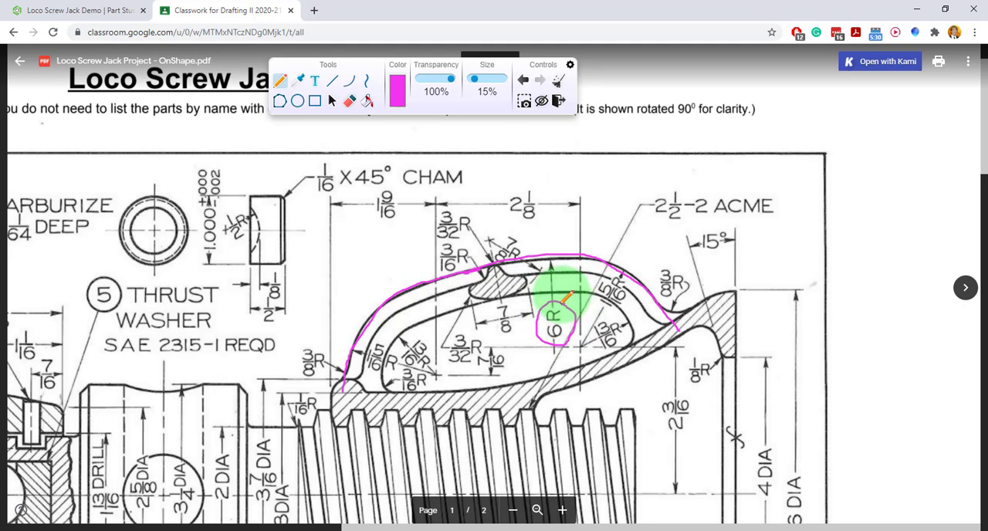
Mark the centres and arcs of the handle's two end curves, circle both 1 5/16 R dimensions, and clear the annotations.
mouse_move(583, 347)
left_mouse_down()
mouse_move(620, 276)
mouse_move(626, 285)
left_mouse_up()
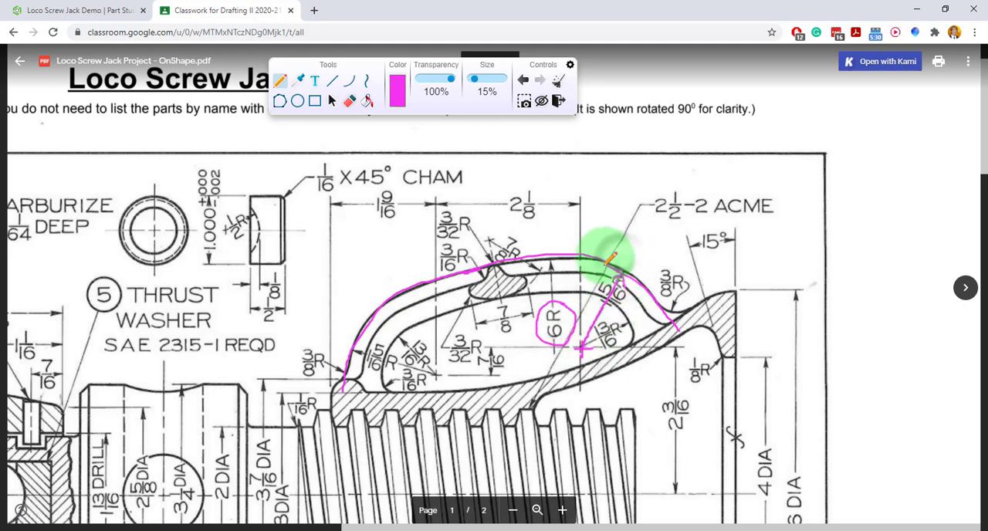
mouse_move(552, 276)
left_mouse_down()
mouse_move(571, 261)
mouse_move(620, 275)
left_mouse_up()
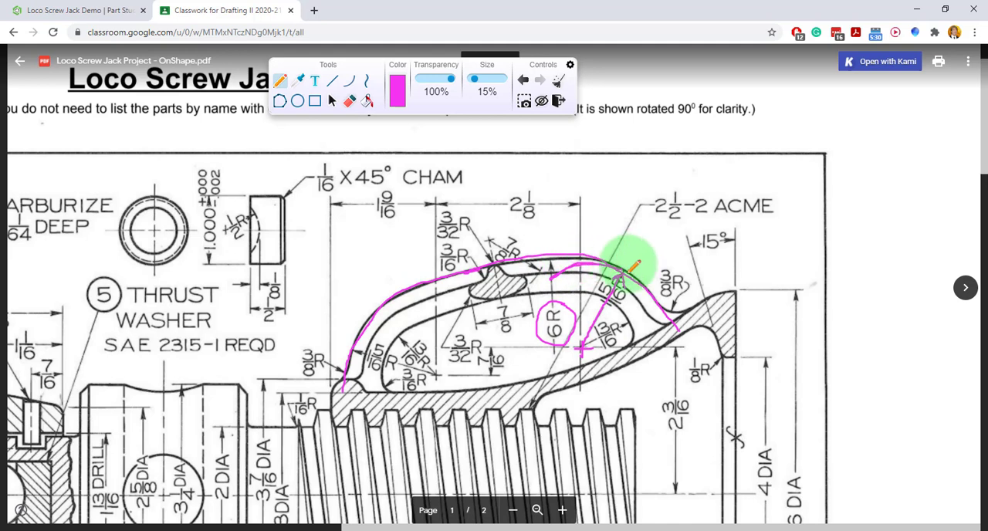
left_click_drag(669, 319, 679, 333)
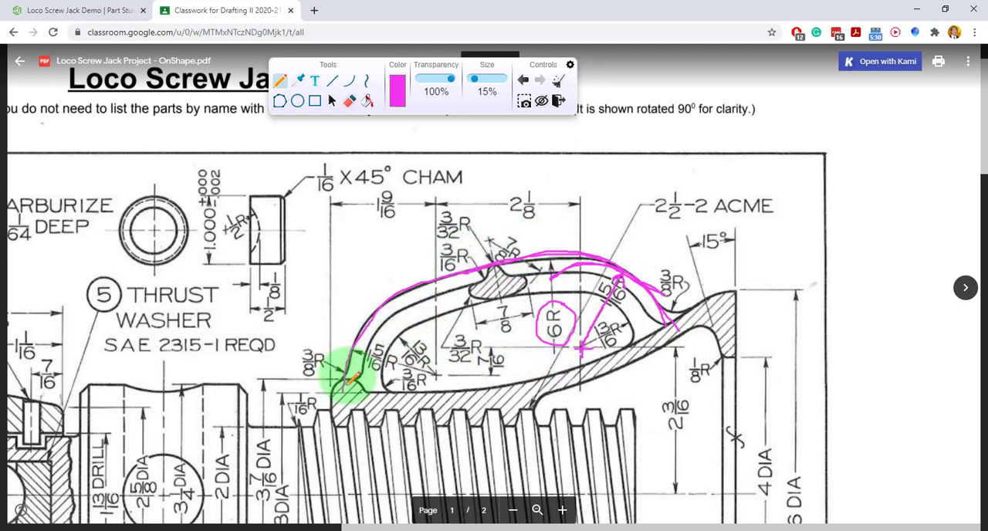
mouse_move(343, 386)
left_mouse_down()
mouse_move(339, 348)
mouse_move(364, 302)
mouse_move(404, 284)
mouse_move(441, 295)
left_mouse_up()
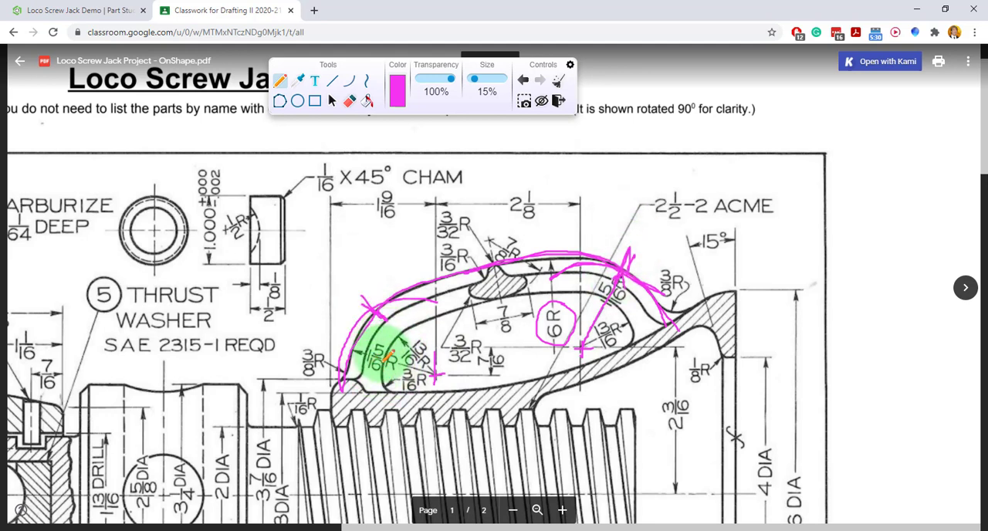
mouse_move(386, 338)
left_mouse_down()
mouse_move(364, 344)
mouse_move(386, 369)
mouse_move(374, 340)
left_mouse_up()
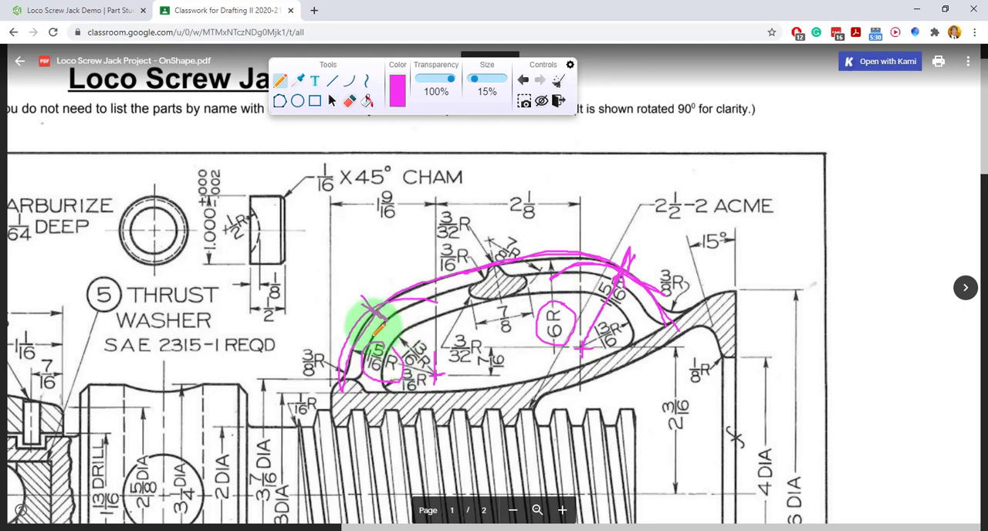
mouse_move(619, 274)
left_mouse_down()
mouse_move(594, 311)
mouse_move(627, 281)
left_mouse_up()
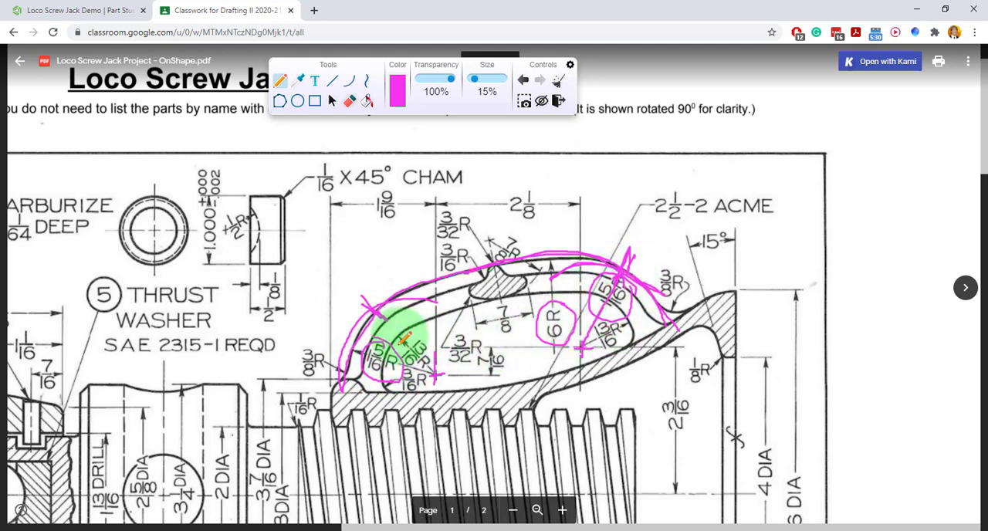
left_click(559, 87)
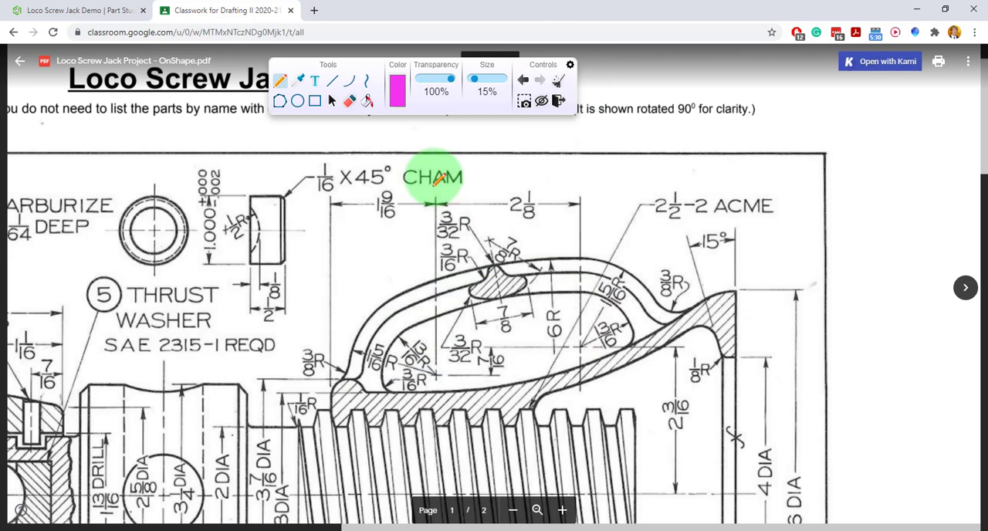
Mark the crossing centre lines of both handle arc centres and the housing's small-end edge in magenta.
left_click_drag(434, 186, 433, 398)
left_click_drag(344, 376, 513, 377)
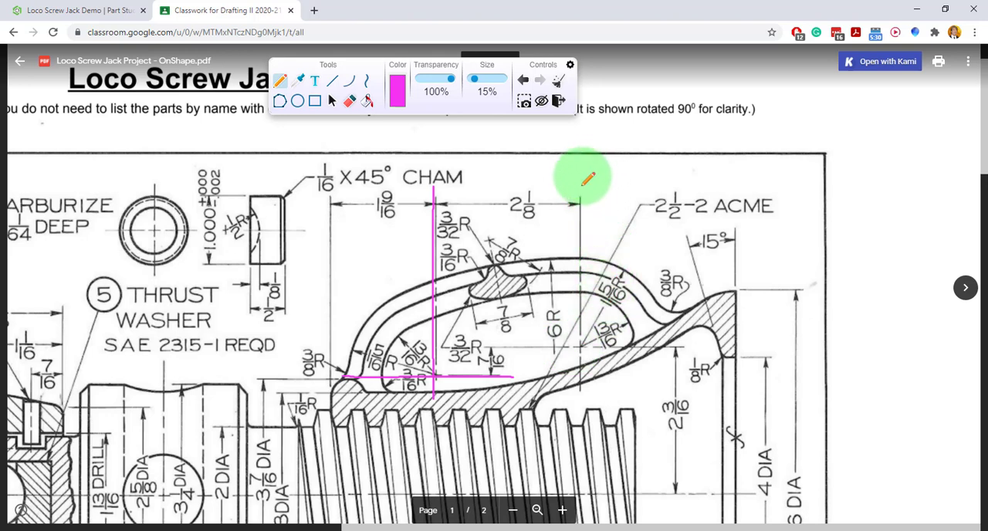
left_click_drag(582, 184, 583, 397)
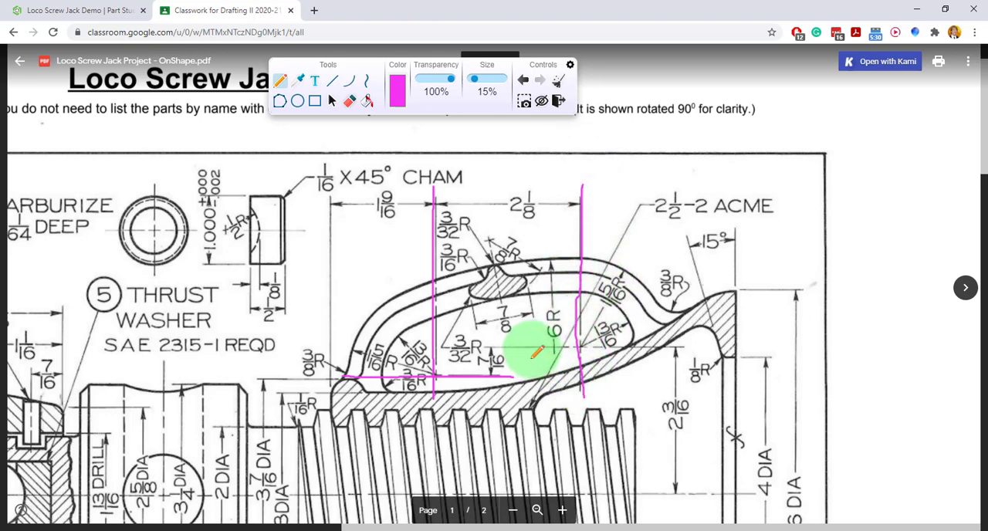
left_click_drag(529, 346, 702, 347)
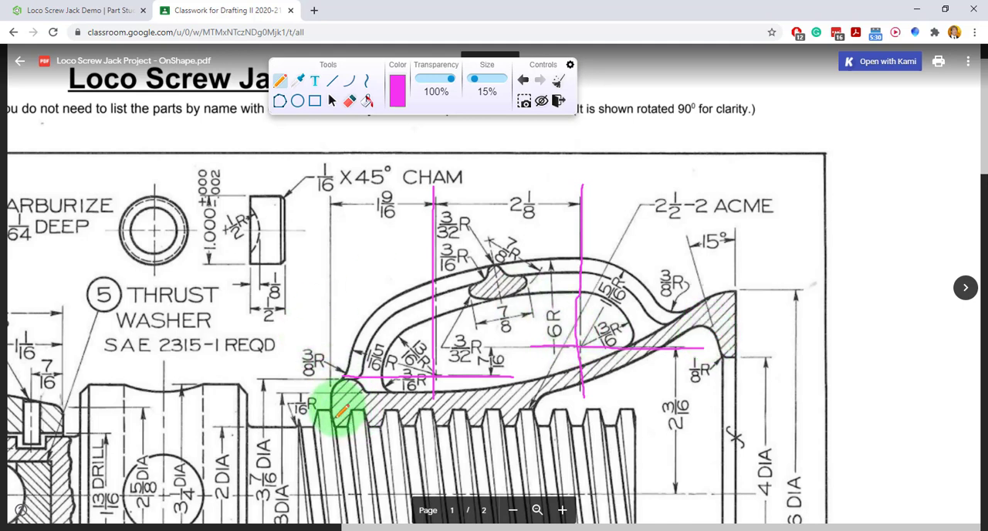
left_click_drag(335, 417, 333, 389)
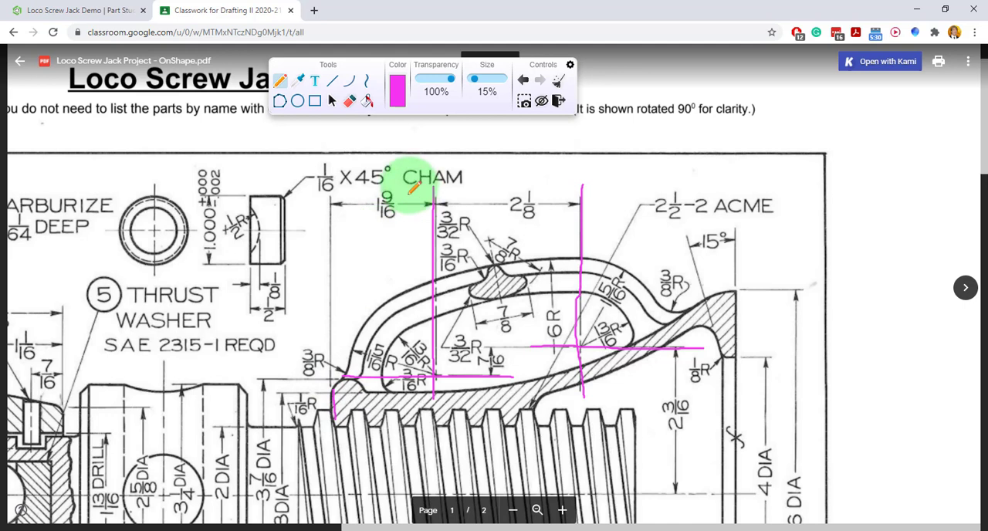
Circle the dimensions locating the arc centres: 1 9/16, 2 1/8, 7/16 and 2 3/16.
mouse_move(411, 185)
left_mouse_down()
mouse_move(361, 191)
mouse_move(382, 223)
mouse_move(411, 200)
left_mouse_up()
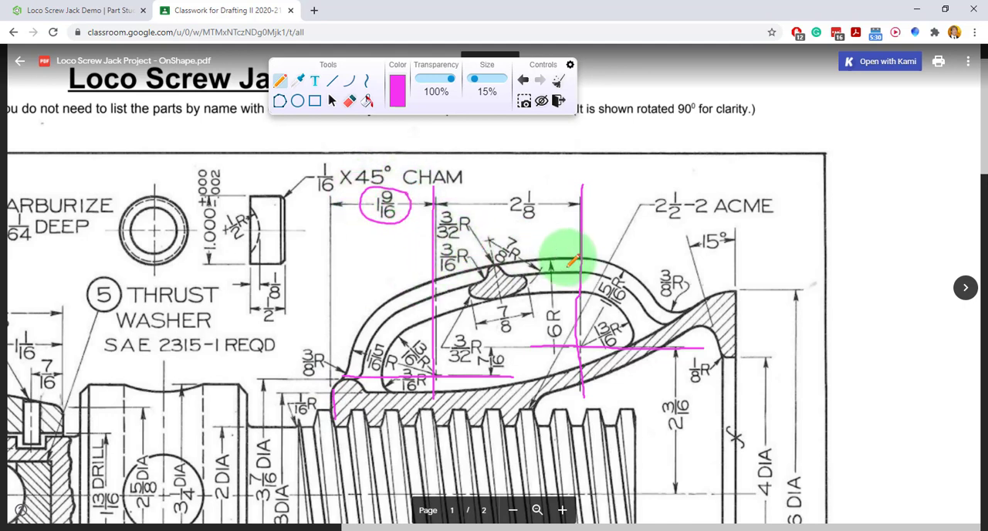
mouse_move(549, 191)
left_mouse_down()
mouse_move(506, 184)
mouse_move(509, 222)
mouse_move(537, 179)
left_mouse_up()
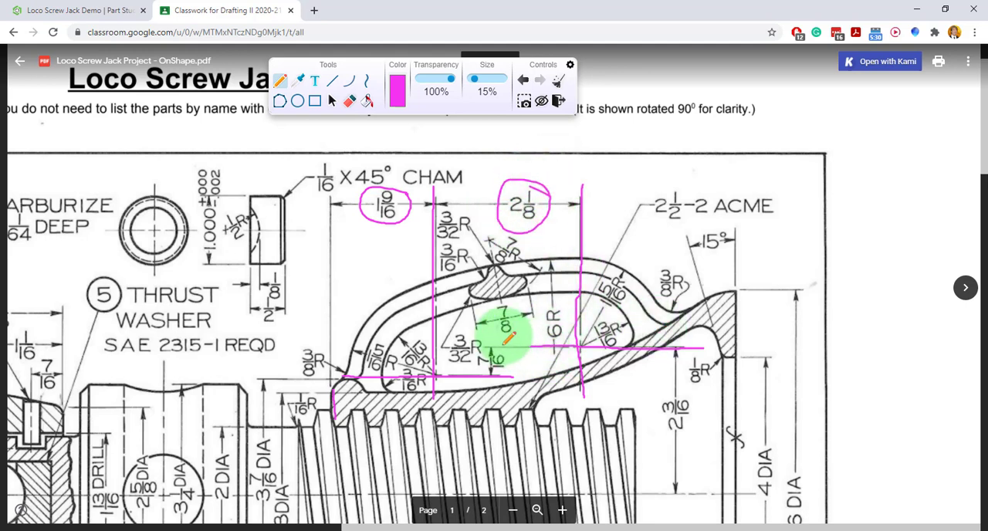
mouse_move(506, 342)
left_mouse_down()
mouse_move(470, 353)
mouse_move(503, 375)
mouse_move(509, 349)
left_mouse_up()
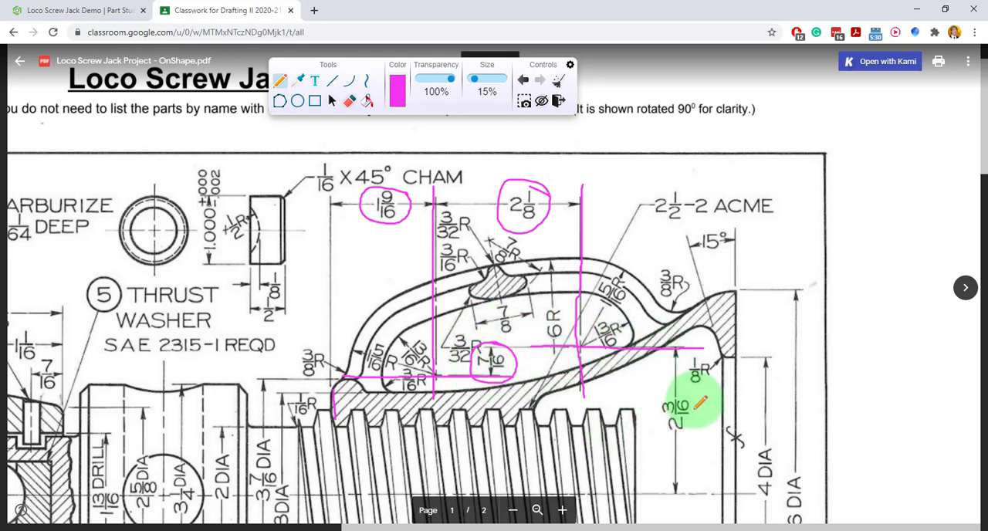
mouse_move(699, 402)
left_mouse_down()
mouse_move(646, 404)
mouse_move(697, 430)
mouse_move(700, 400)
left_mouse_up()
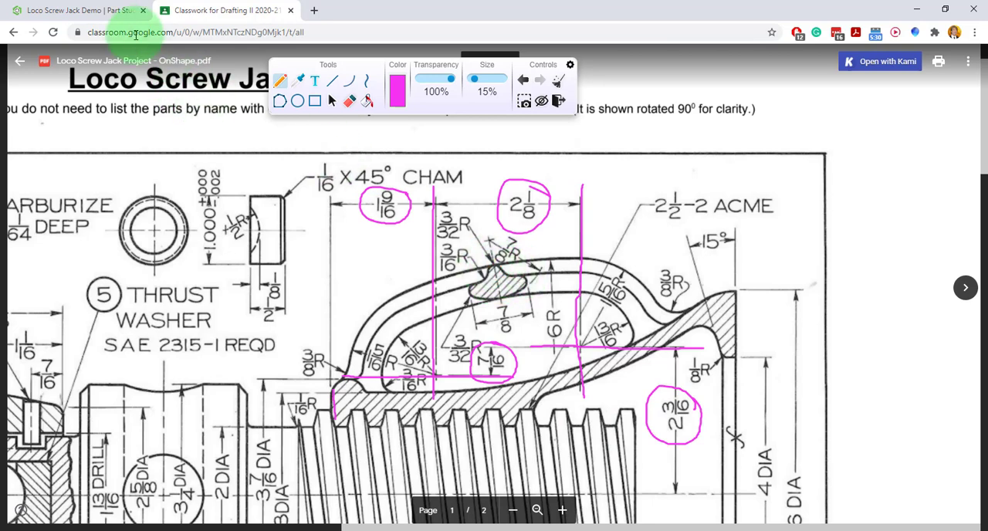
In Onshape, sketch a construction-line cross about 0.66 in tall and 0.88 in wide above the housing's sloping curve for the right arc centre.
left_click(105, 16)
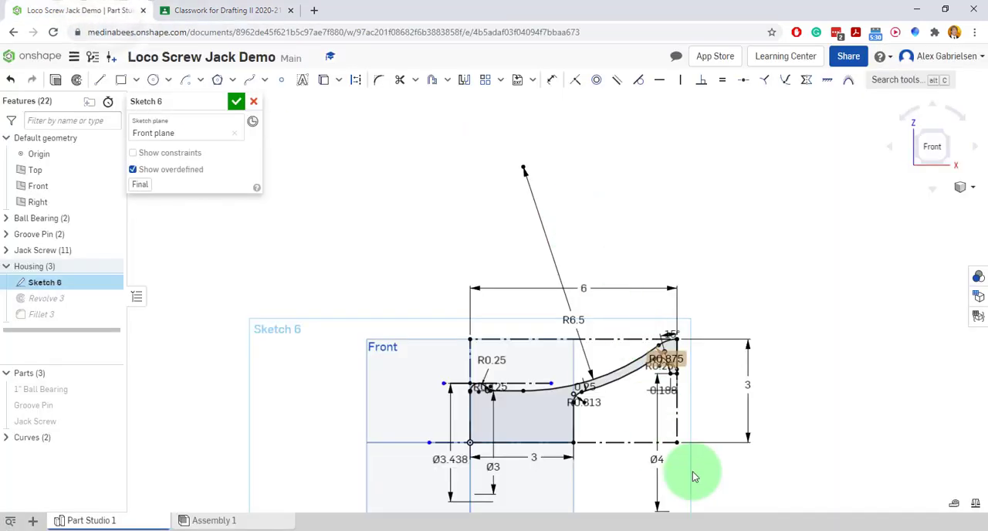
scroll(719, 482, "up", 4)
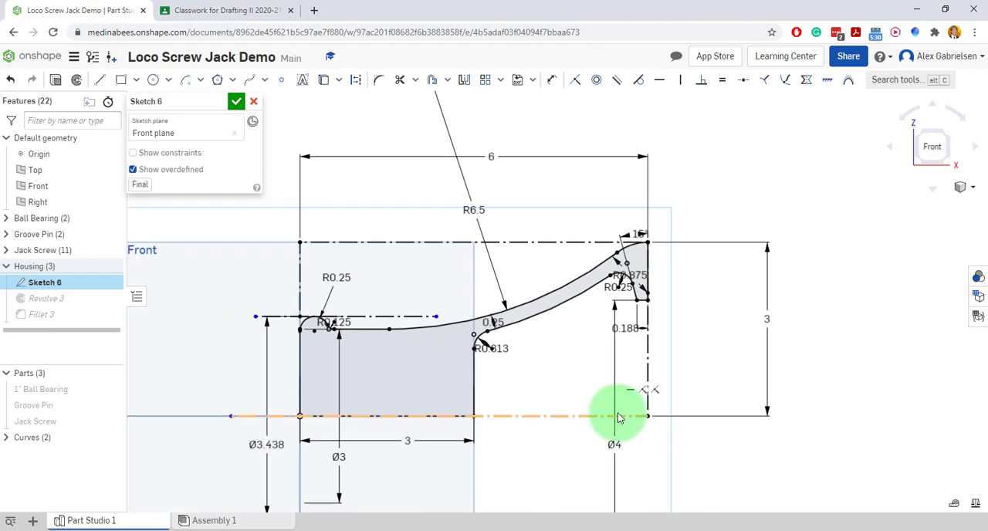
left_click(102, 81)
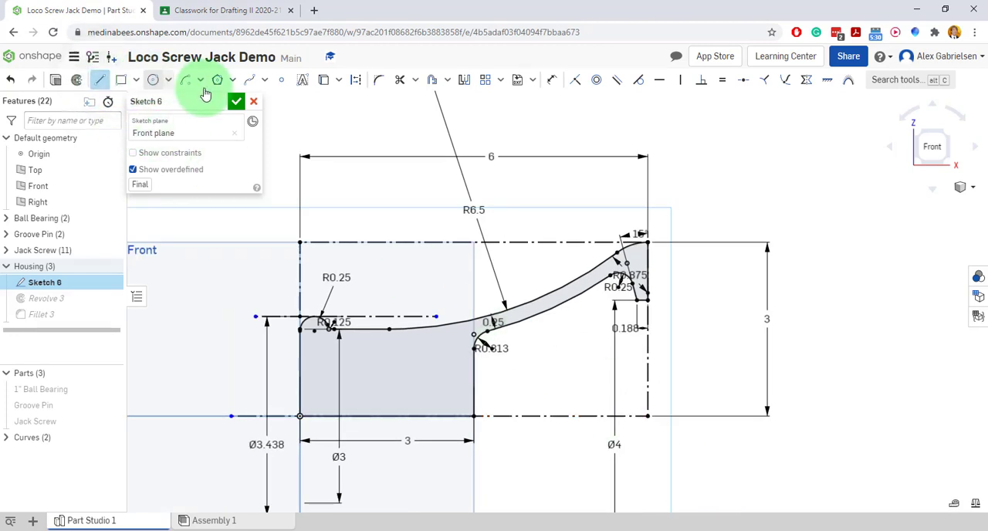
left_click(355, 82)
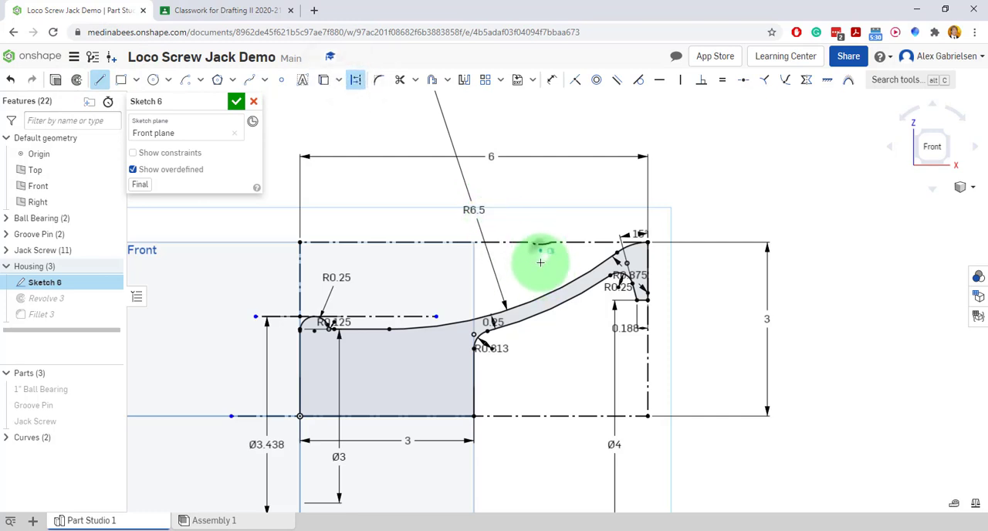
left_click(539, 288)
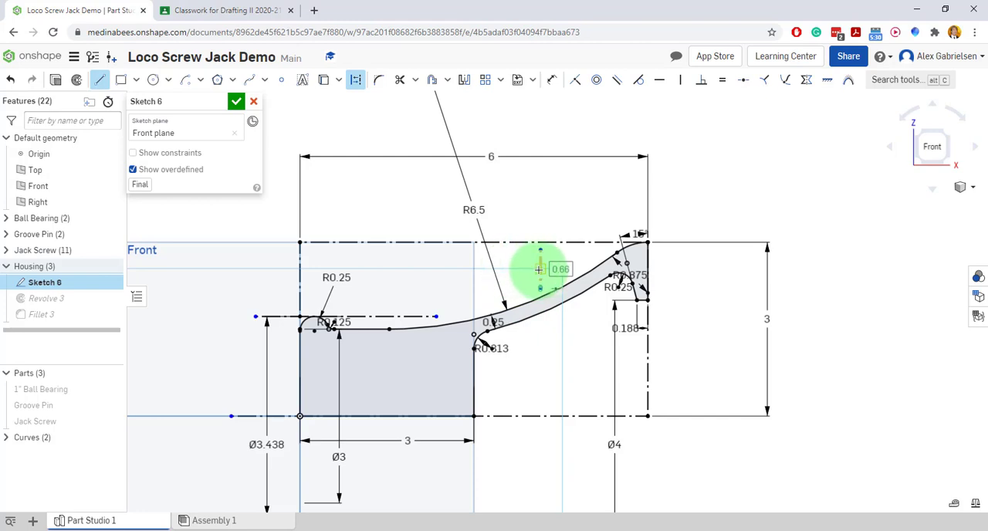
scroll(540, 269, "up", 5)
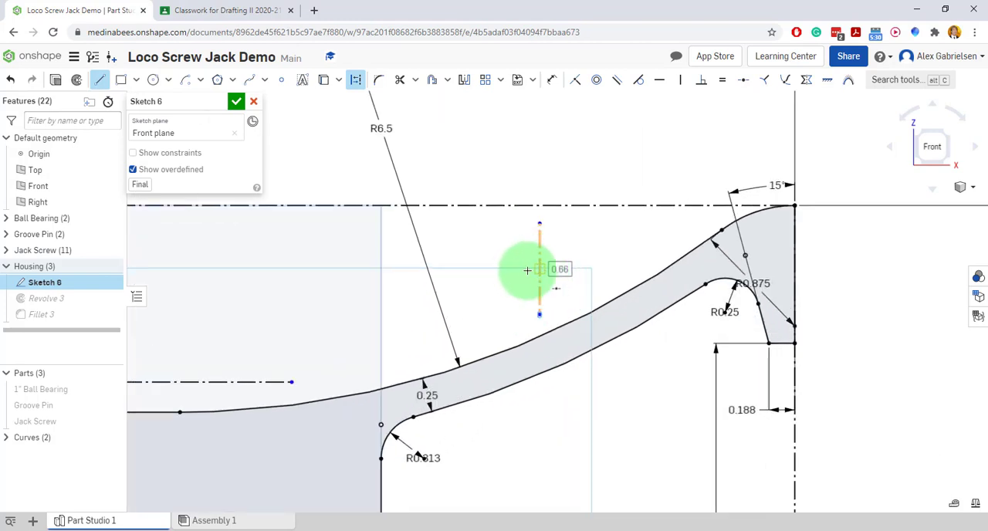
left_click_drag(479, 269, 598, 271)
left_click(599, 271)
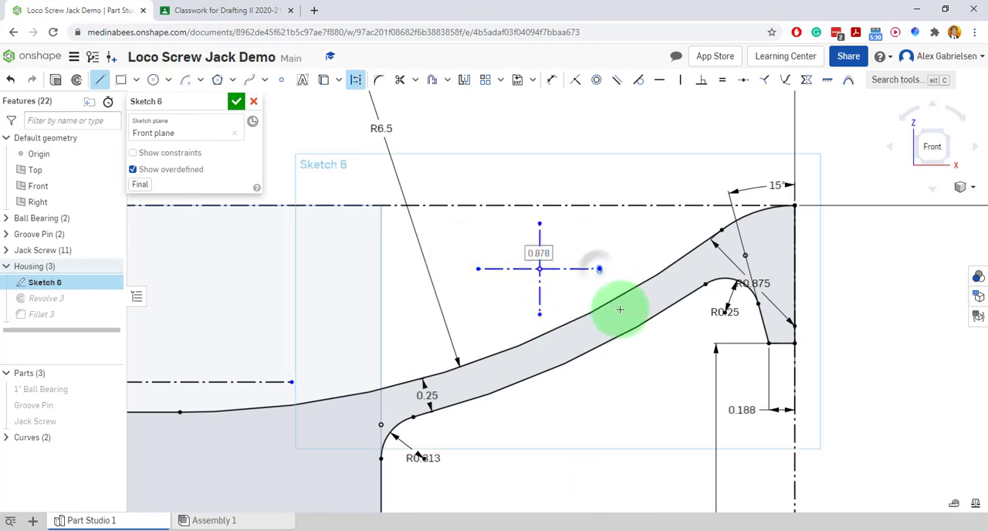
Sketch a second construction-line cross about 0.54 in tall and 0.89 in wide above the housing's straight section for the left arc centre.
scroll(620, 308, "down", 3)
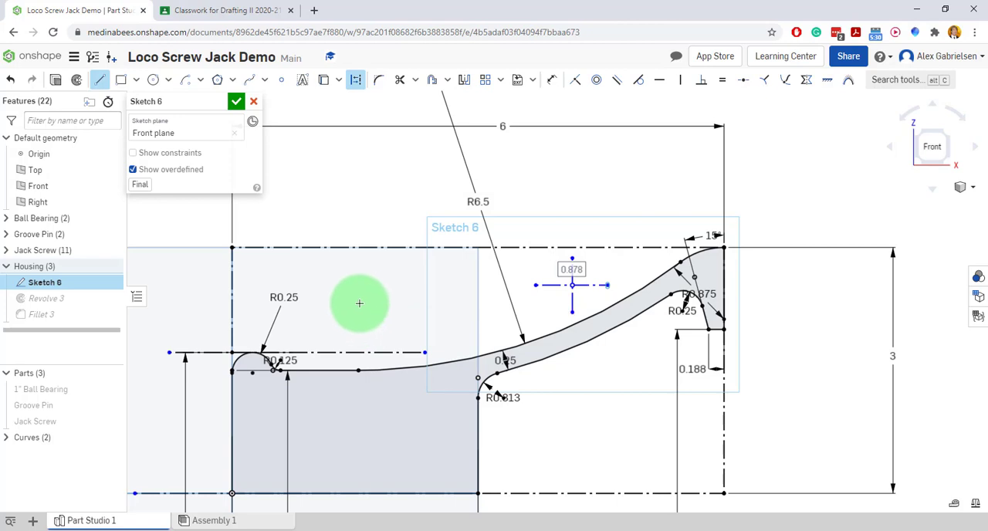
left_click(373, 297)
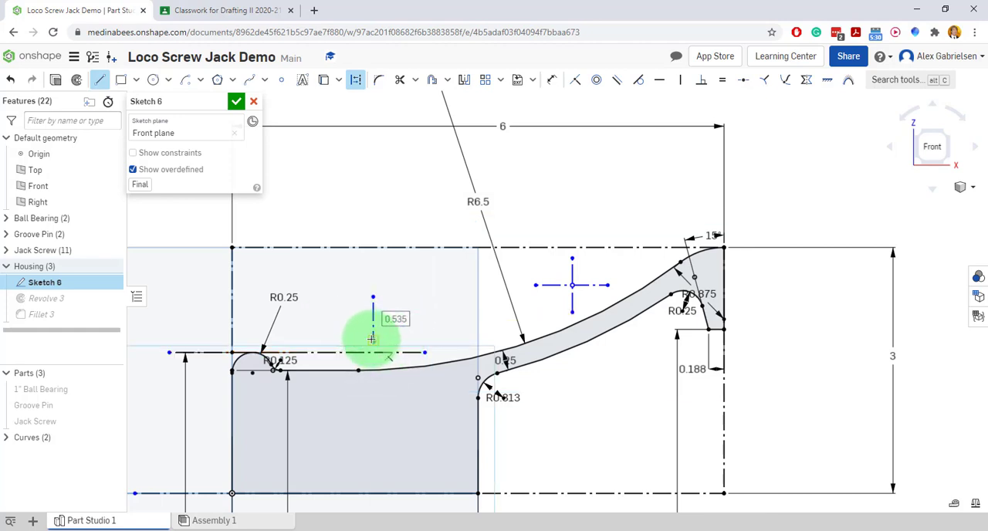
left_click(330, 318)
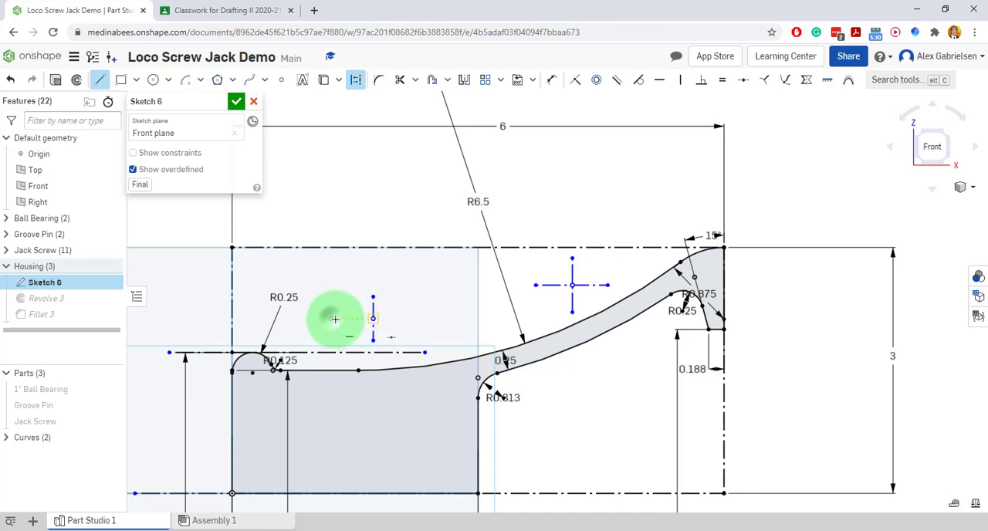
left_click(403, 322)
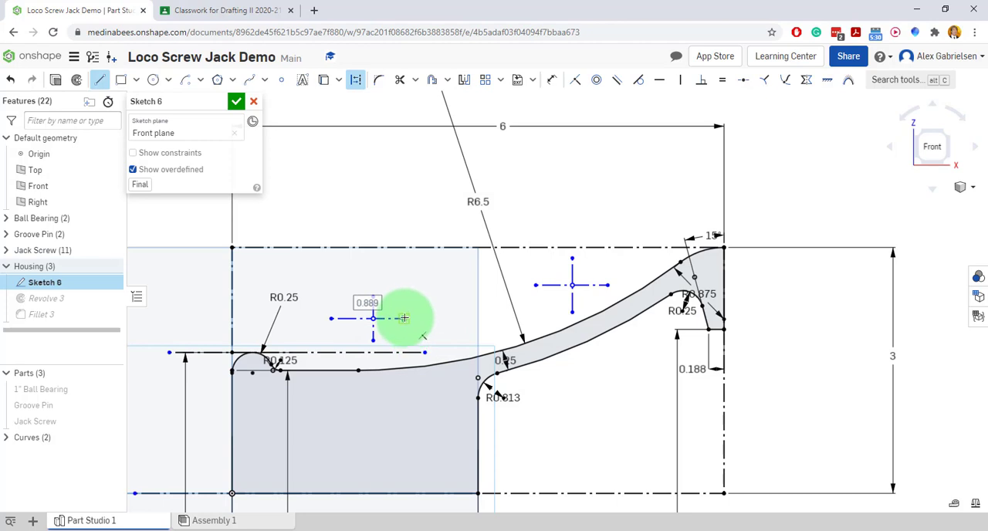
Dimension the left cross's vertical line 1 9/16 in from the housing's small-end edge, taking the value from the drawing.
scroll(494, 271, "down", 1)
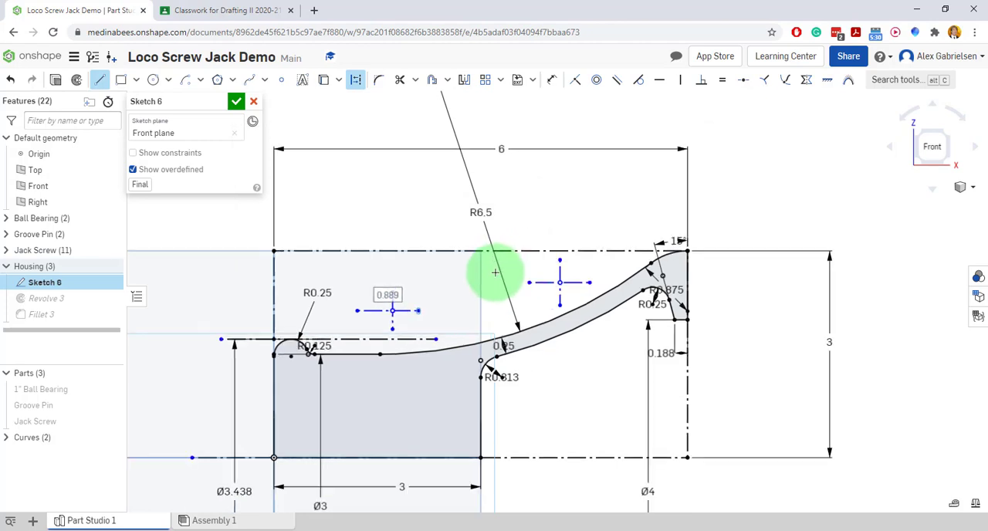
scroll(494, 271, "down", 1)
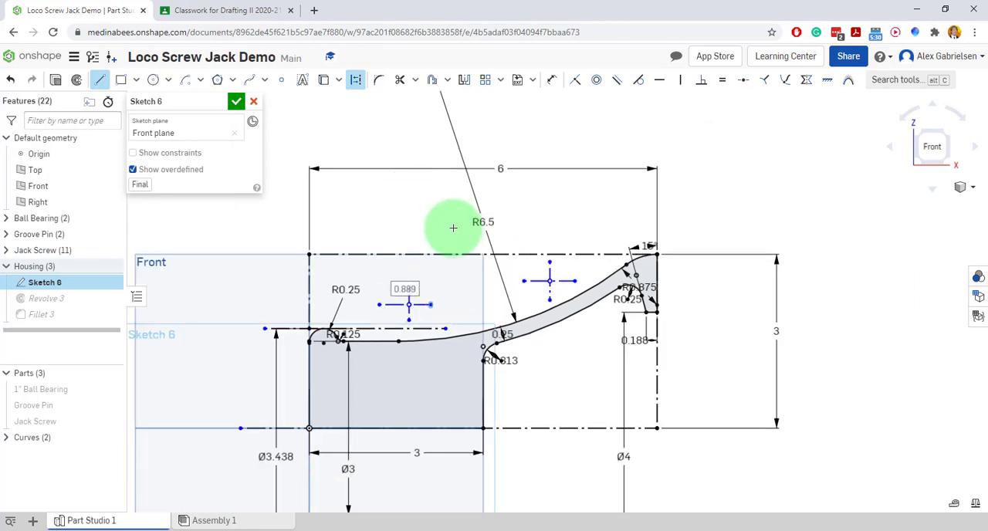
left_click(553, 82)
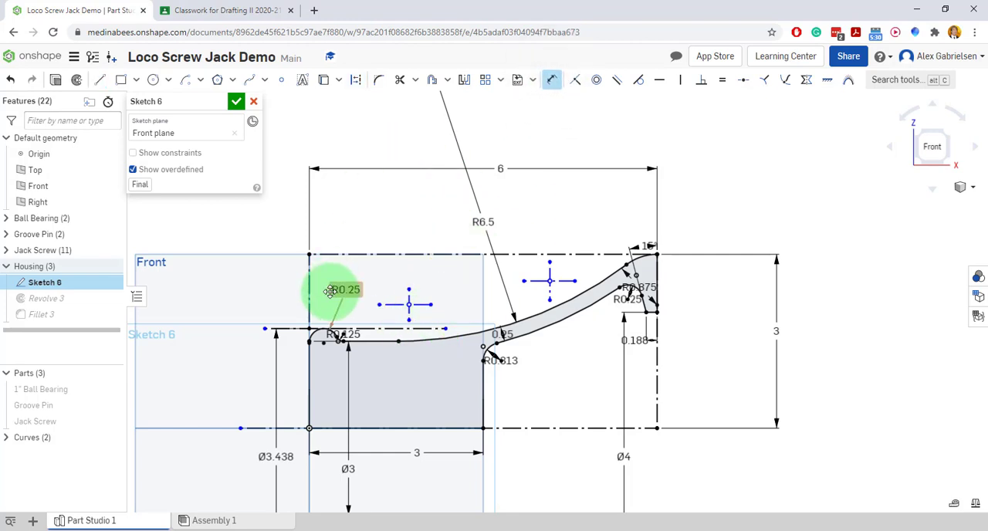
mouse_move(309, 283)
left_mouse_down()
mouse_move(405, 303)
mouse_move(379, 267)
mouse_move(360, 201)
left_mouse_up()
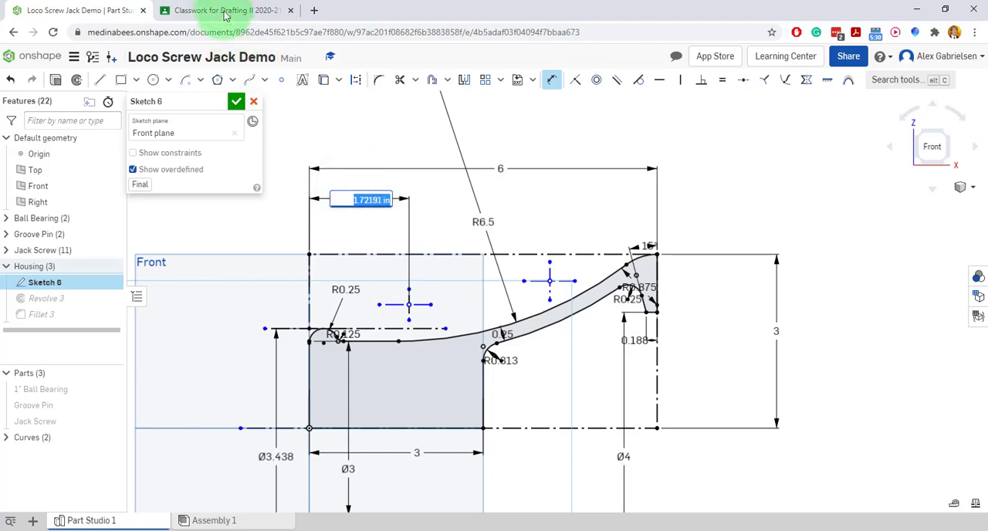
left_click(219, 8)
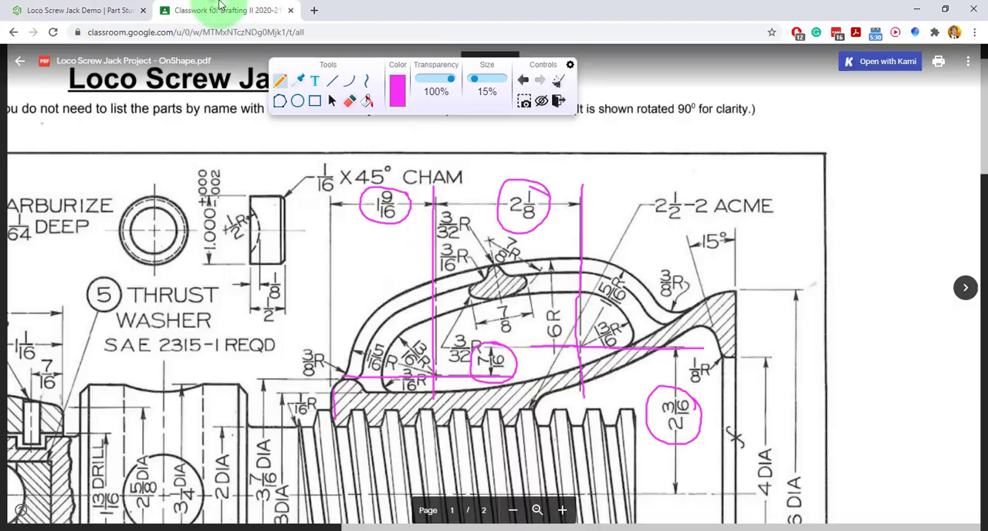
left_click(91, 20)
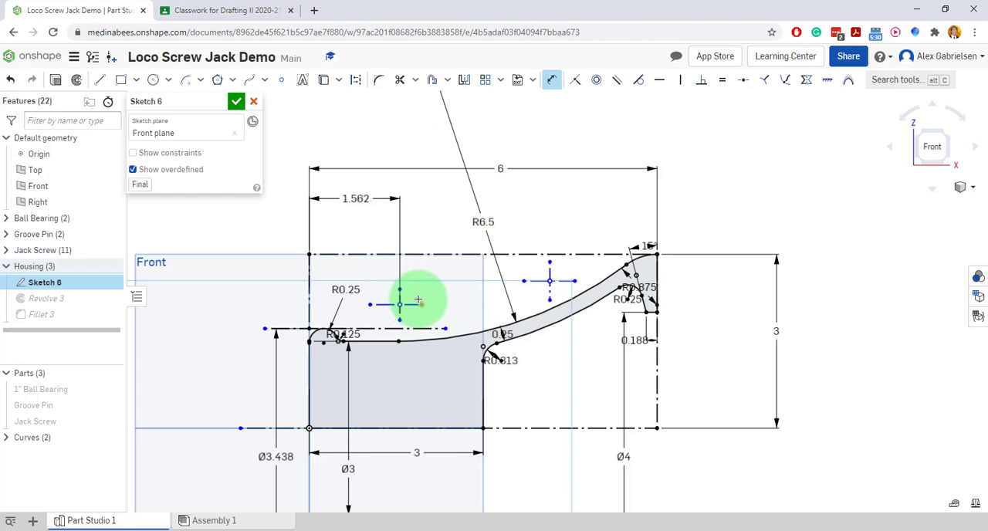
Dimension the horizontal distance between the two crosses' vertical lines as 2+1/8, checked against the drawing.
scroll(400, 297, "up", 5)
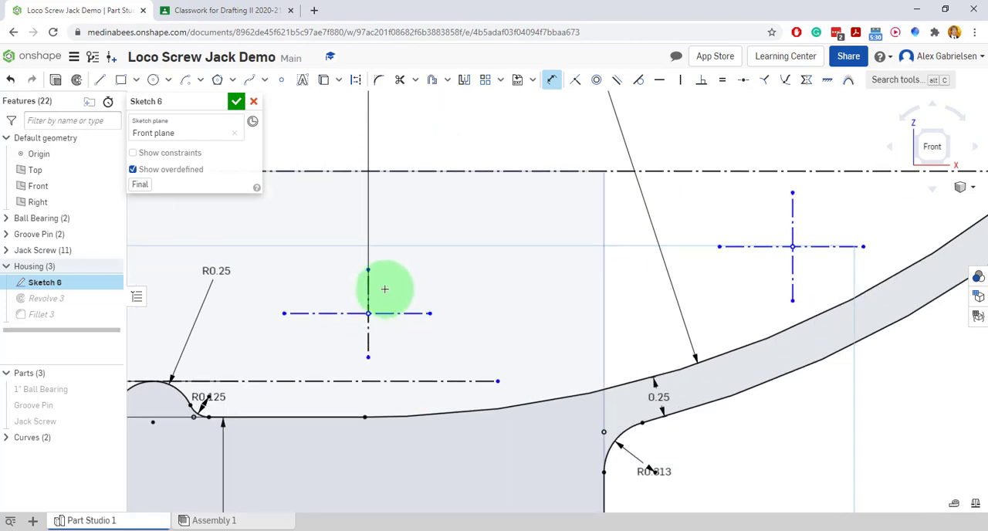
left_click(367, 287)
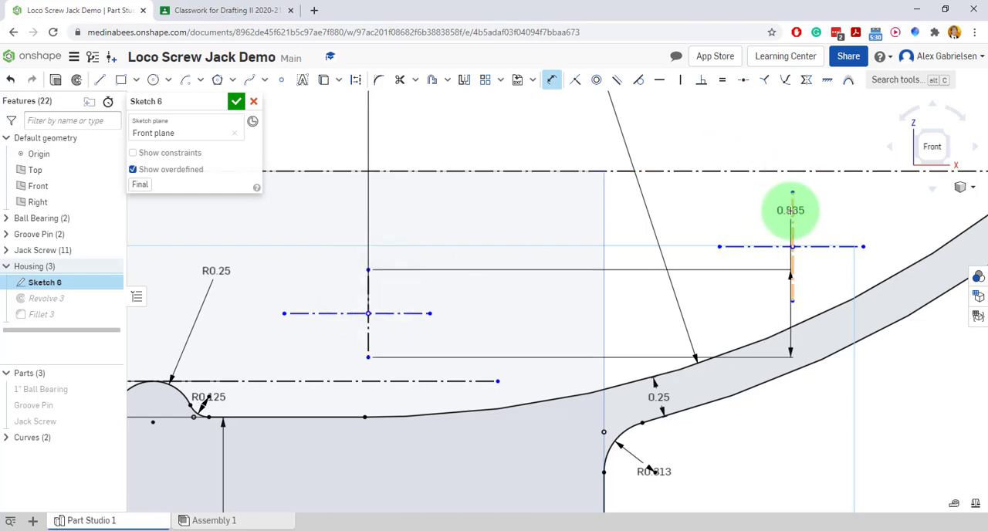
left_click(791, 210)
scroll(579, 207, "down", 3)
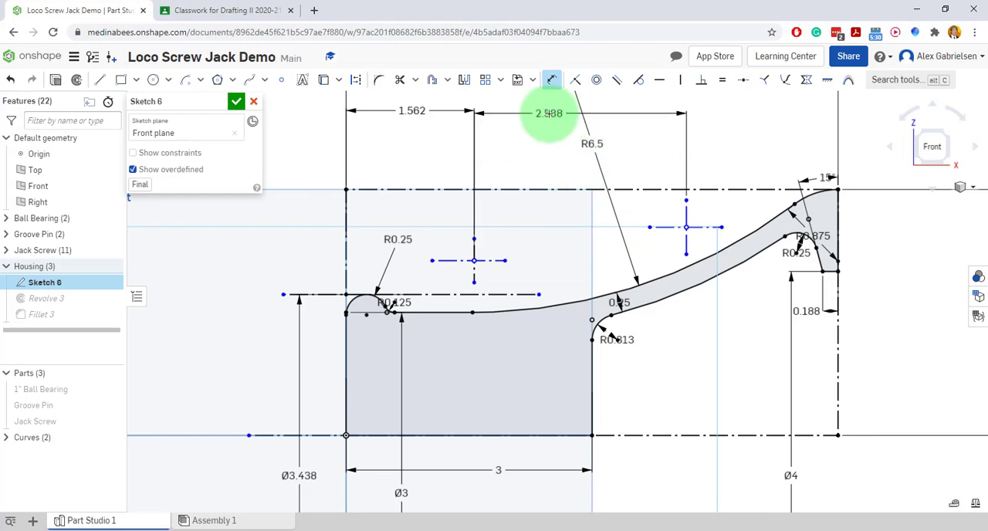
left_click(549, 114)
left_click(258, 14)
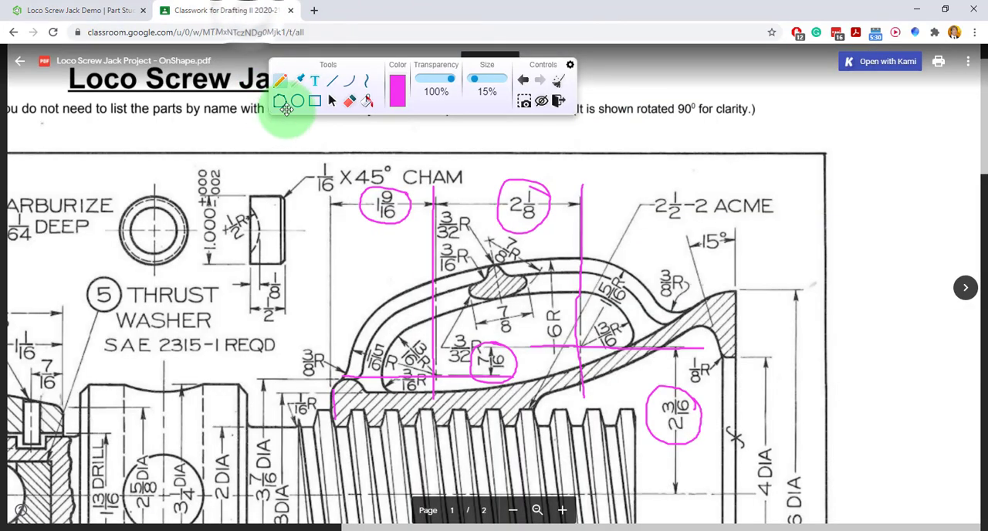
left_click(81, 13)
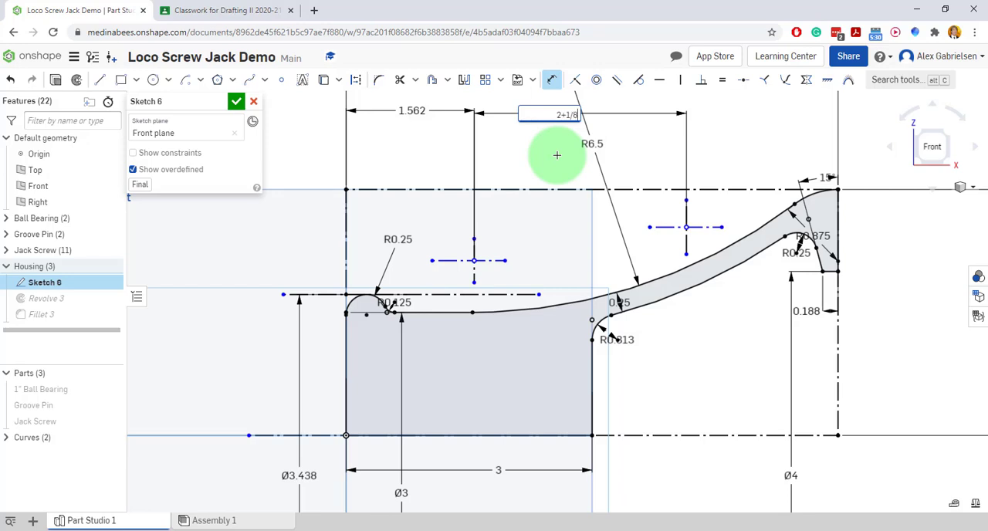
left_click(556, 155)
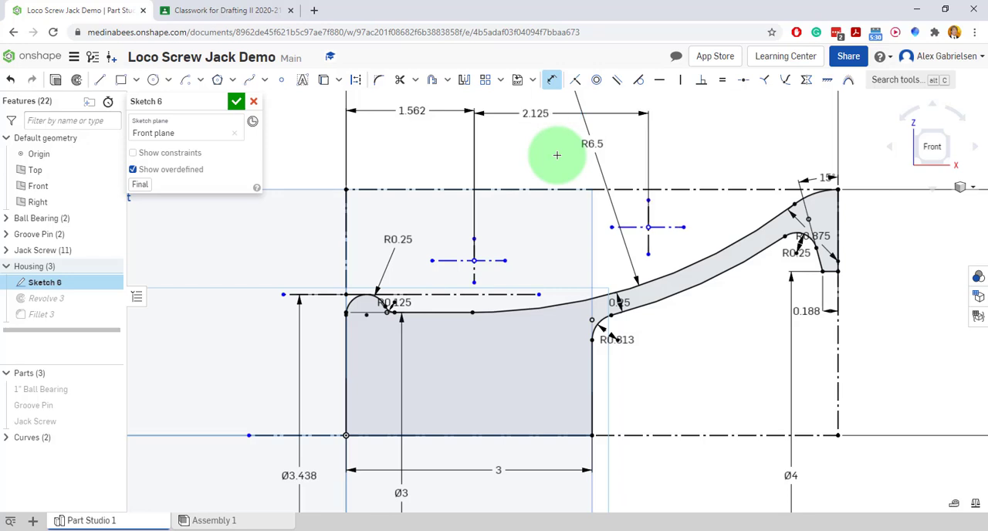
Dimension the vertical offset between the crosses' horizontal lines as 7/16, and cross off 1 9/16, 2 1/8 and 7/16 on the drawing.
left_click(634, 228)
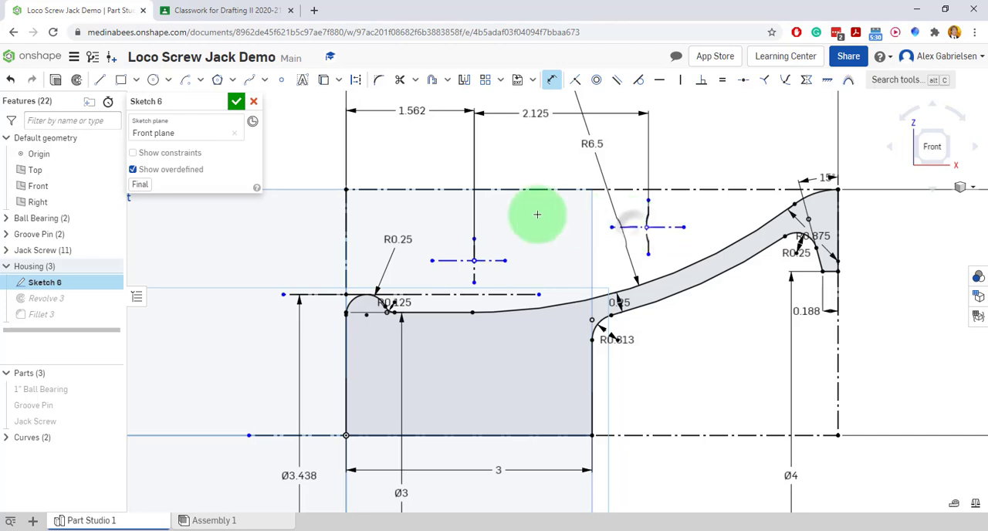
left_click(487, 260)
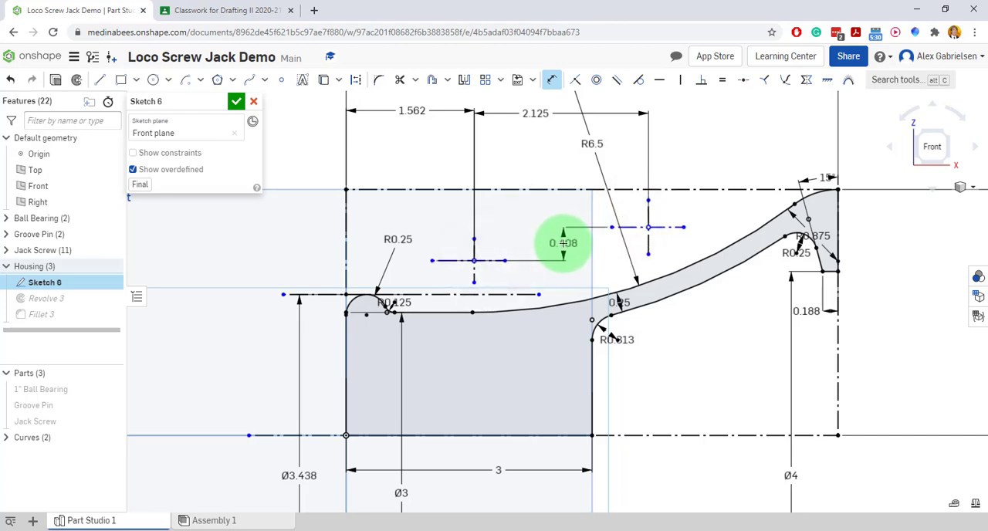
left_click(564, 243)
left_click(254, 10)
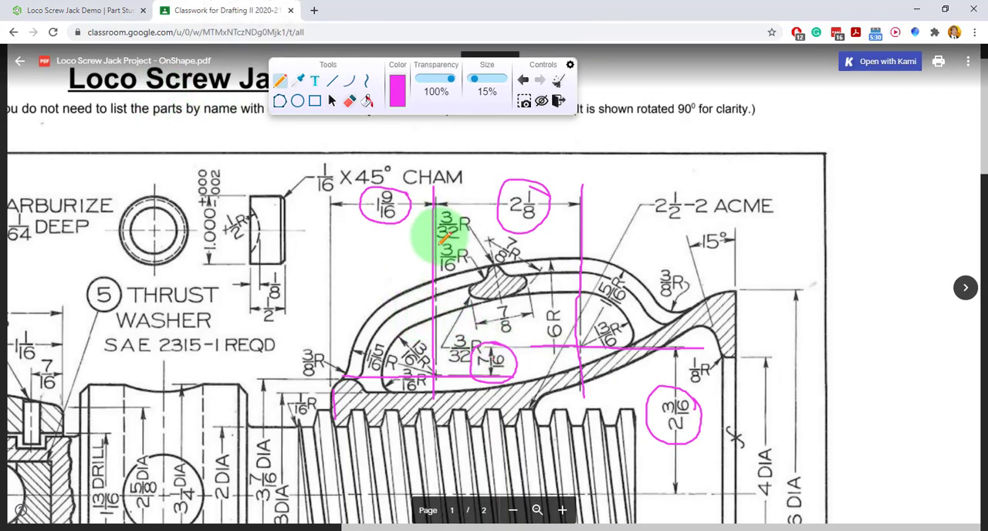
mouse_move(375, 199)
left_mouse_down()
mouse_move(423, 223)
mouse_move(374, 223)
left_mouse_up()
left_click_drag(508, 198, 544, 231)
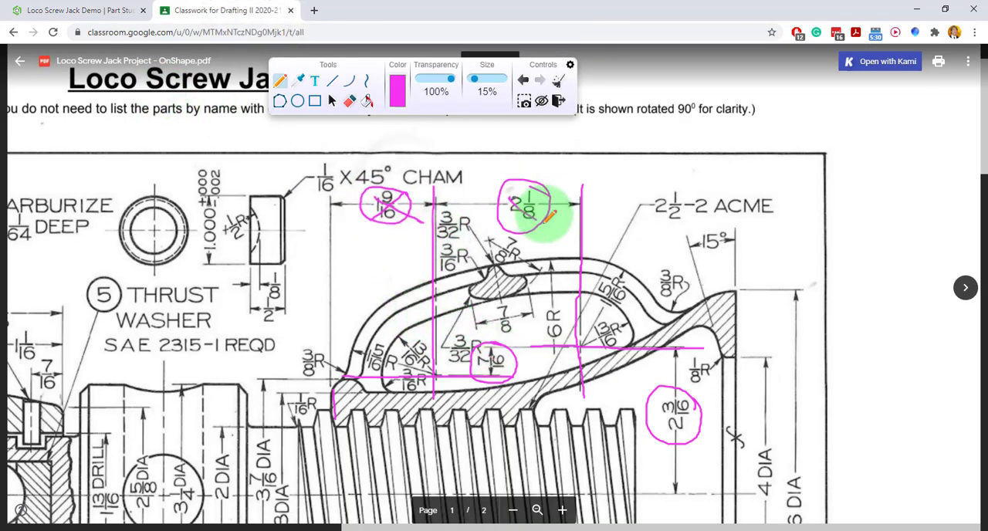
left_click_drag(545, 188, 504, 230)
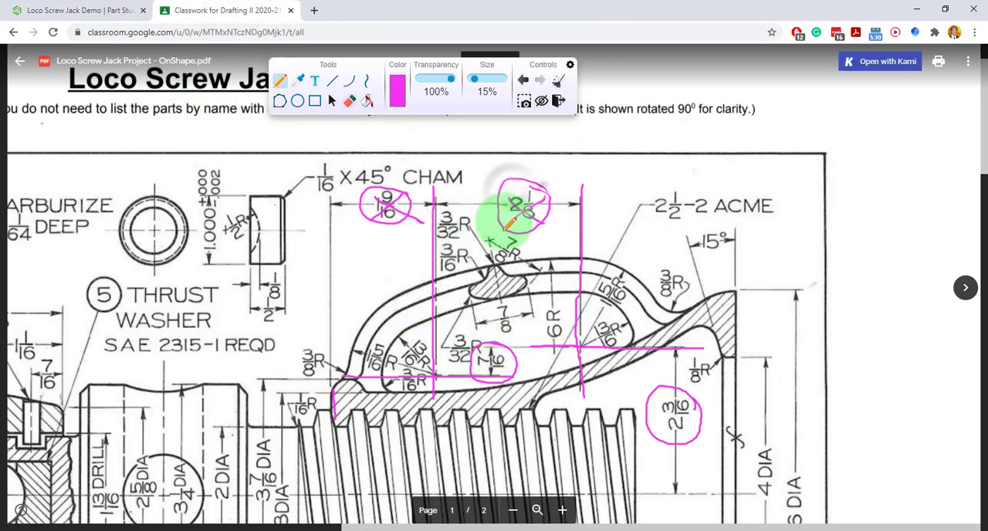
left_click(109, 17)
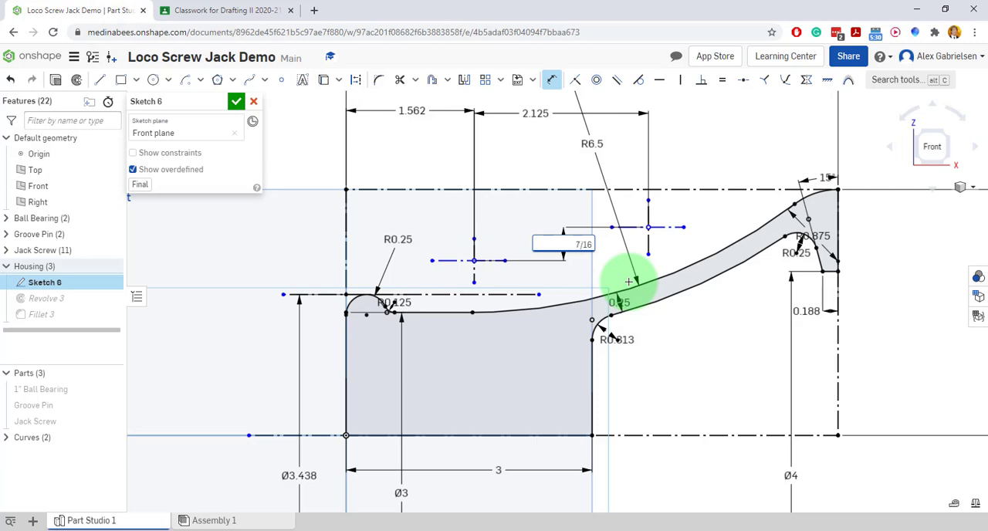
key("Return")
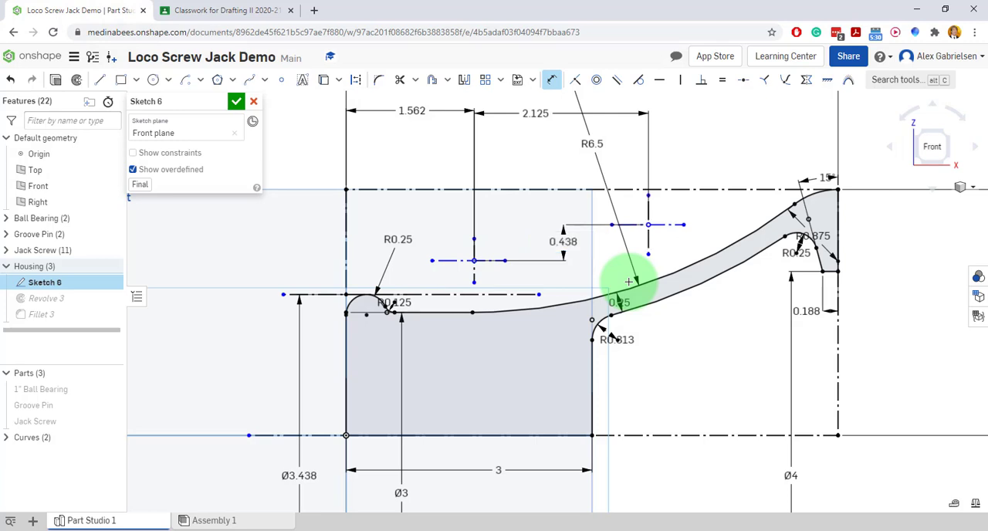
left_click(199, 12)
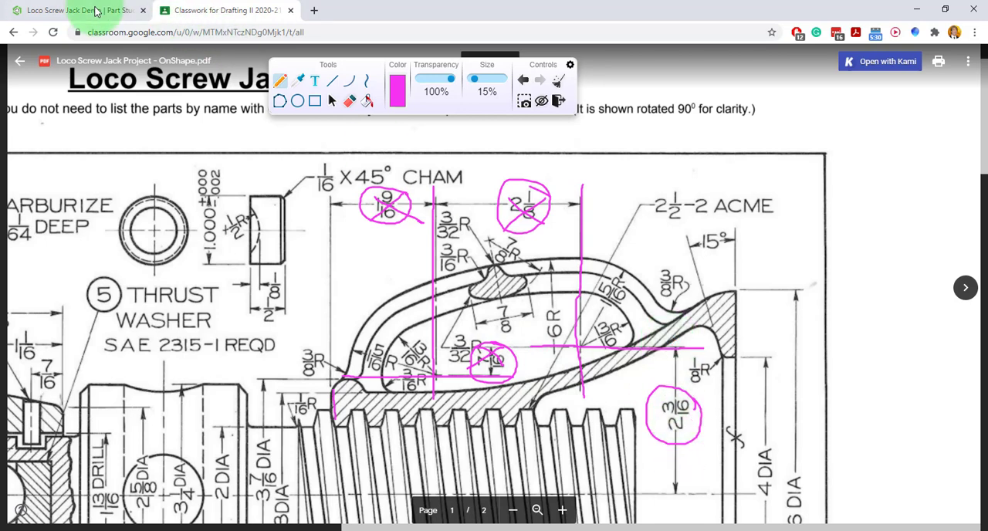
left_click(66, 10)
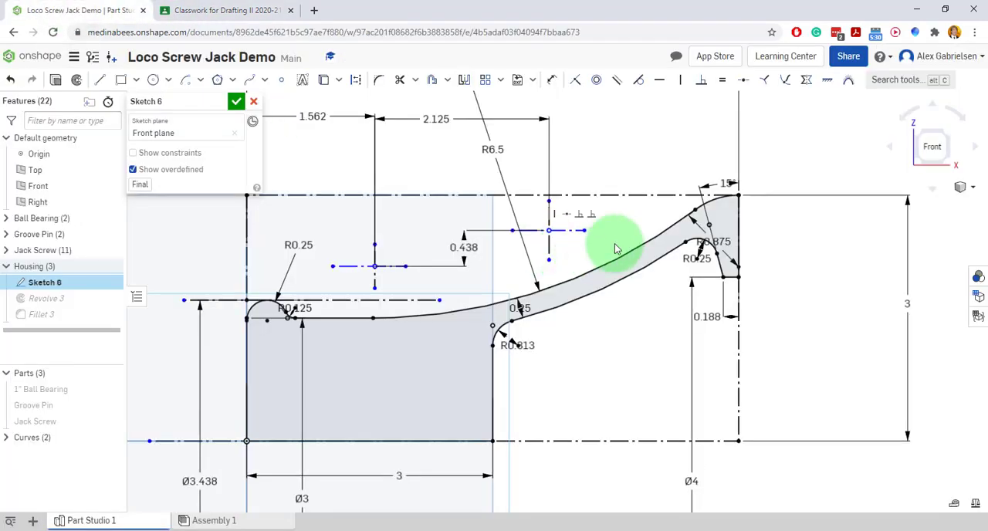
Dimension the right cross's horizontal line 2.188 in (2 3/16) above the housing's horizontal centreline.
left_click(552, 80)
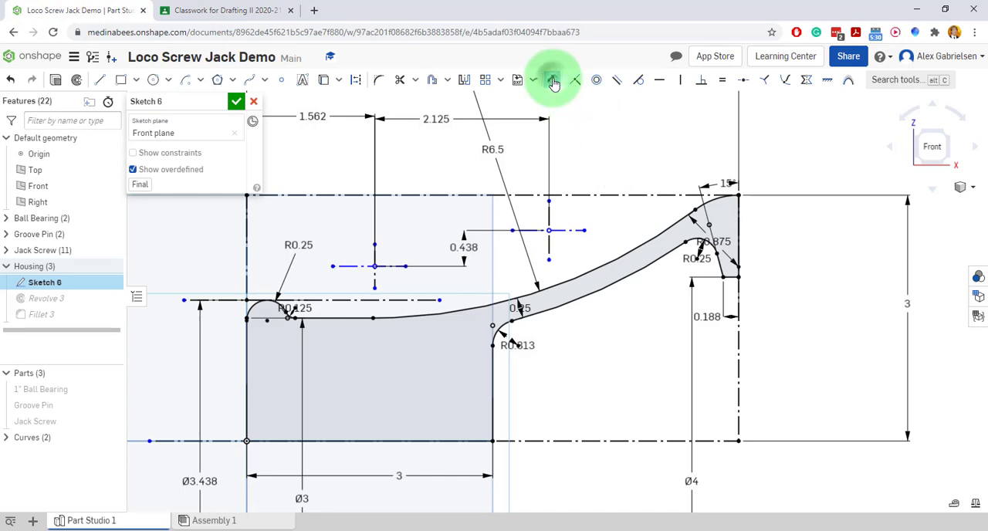
left_click(564, 230)
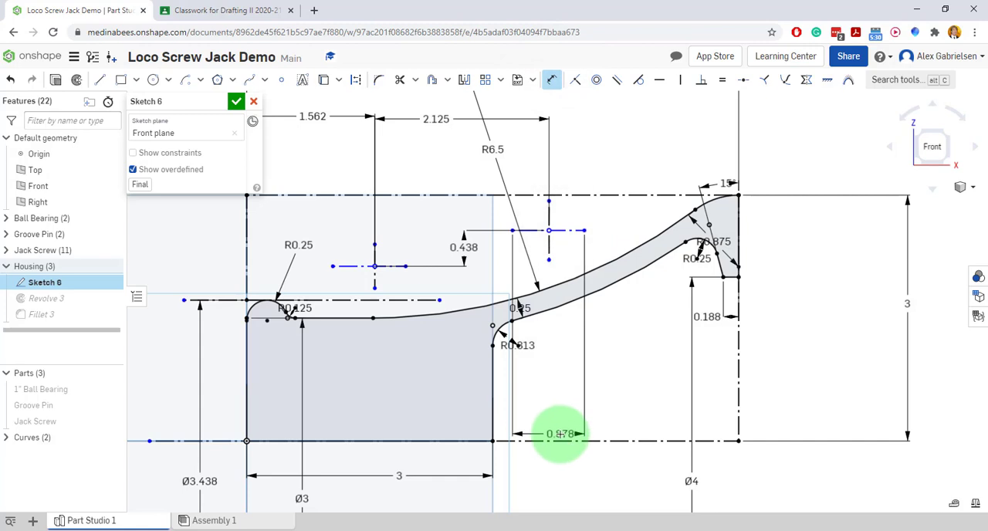
left_click(560, 440)
left_click(611, 359)
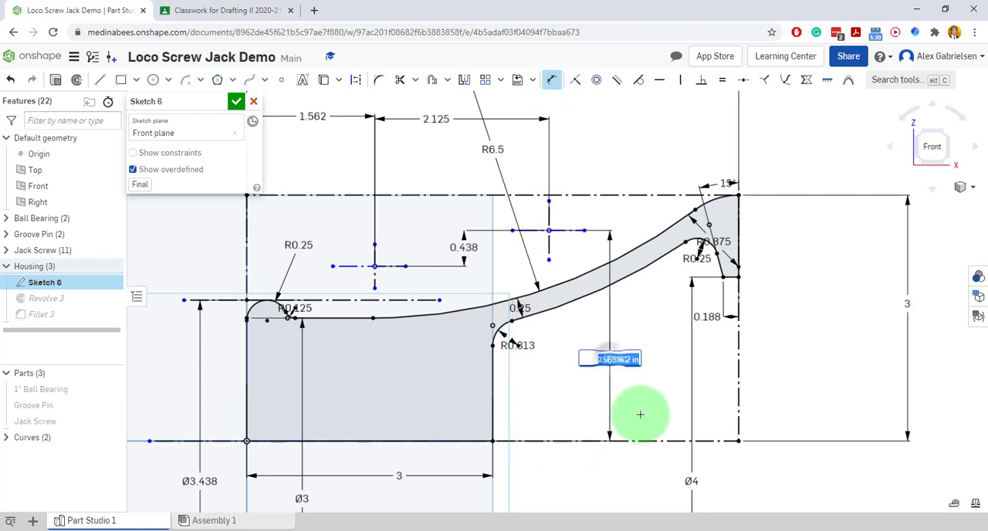
type("2.188")
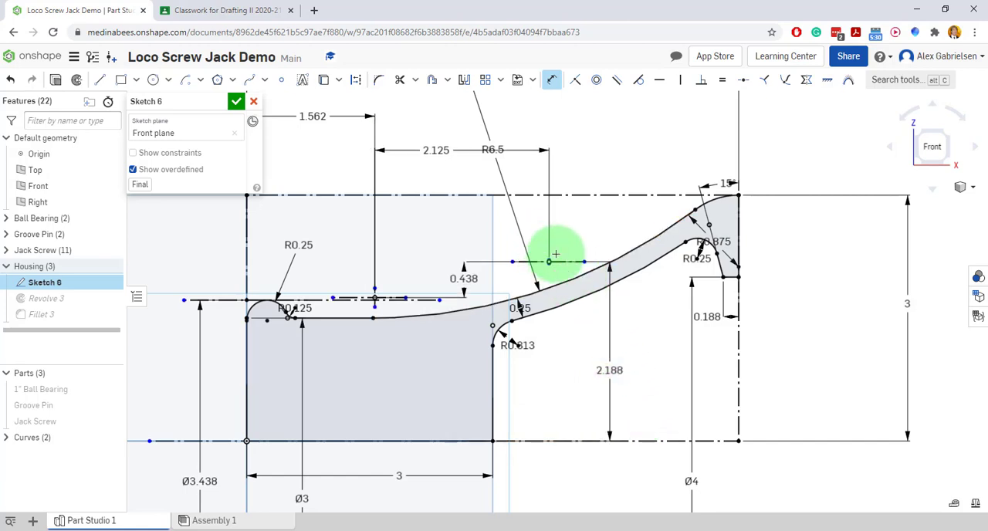
Lengthen both construction lines of the right cross and the vertical line of the left cross.
scroll(552, 257, "up", 10)
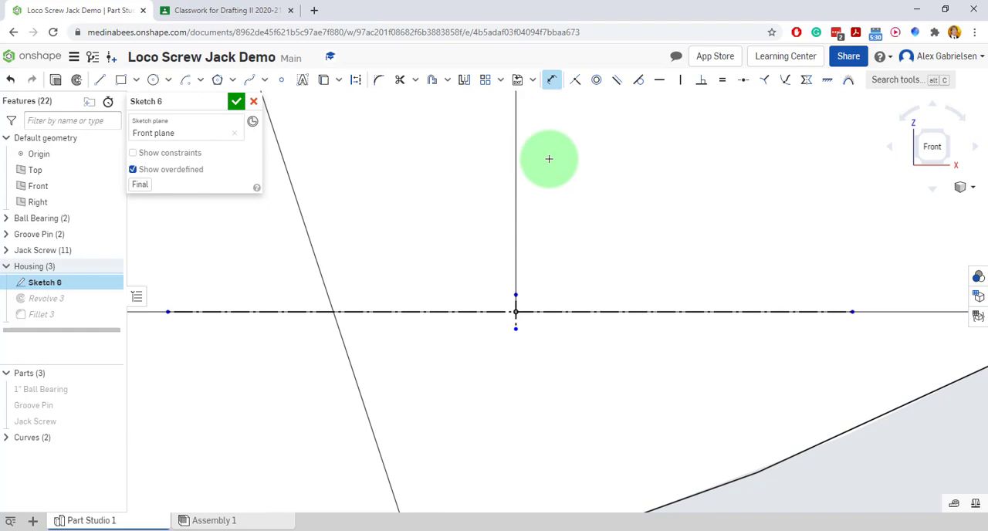
left_click(550, 83)
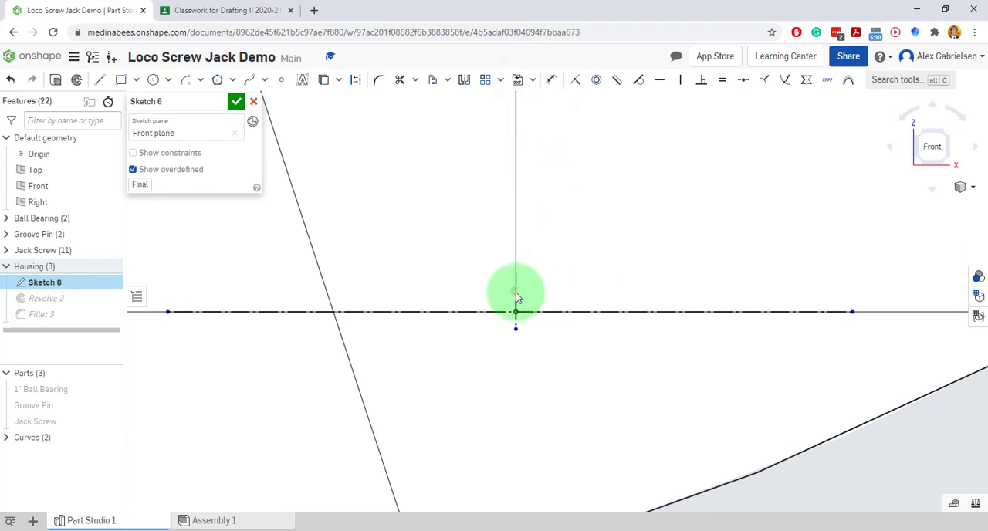
left_click_drag(517, 297, 516, 114)
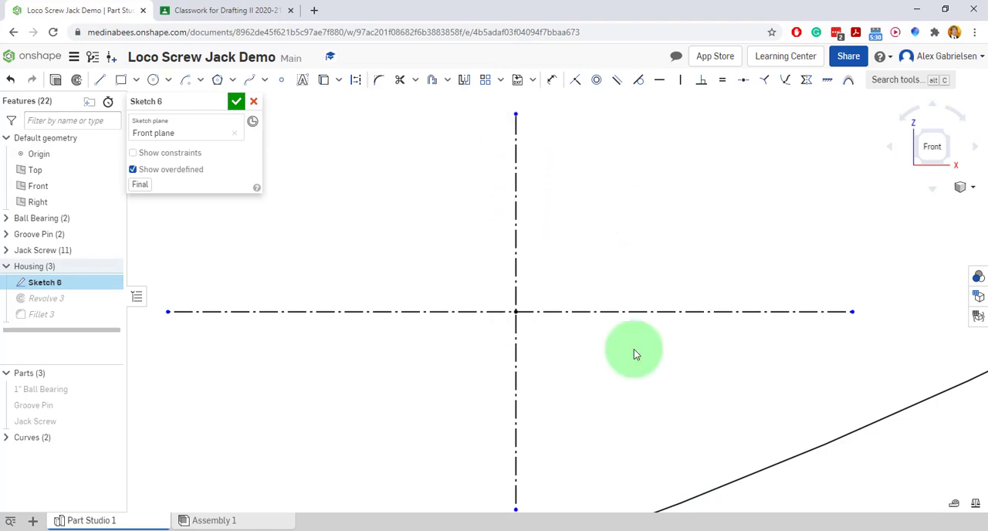
scroll(634, 353, "down", 5)
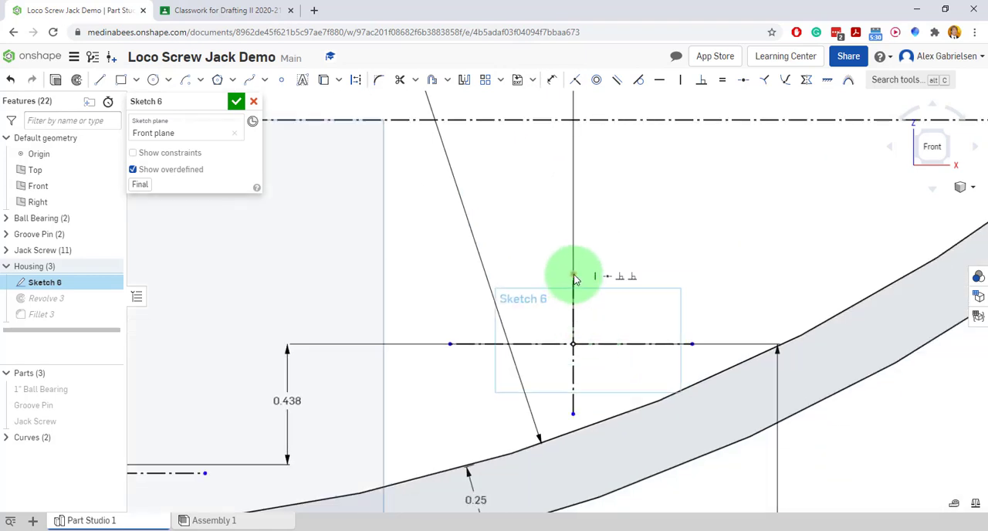
mouse_move(575, 279)
left_mouse_down()
mouse_move(564, 159)
mouse_move(573, 95)
left_mouse_up()
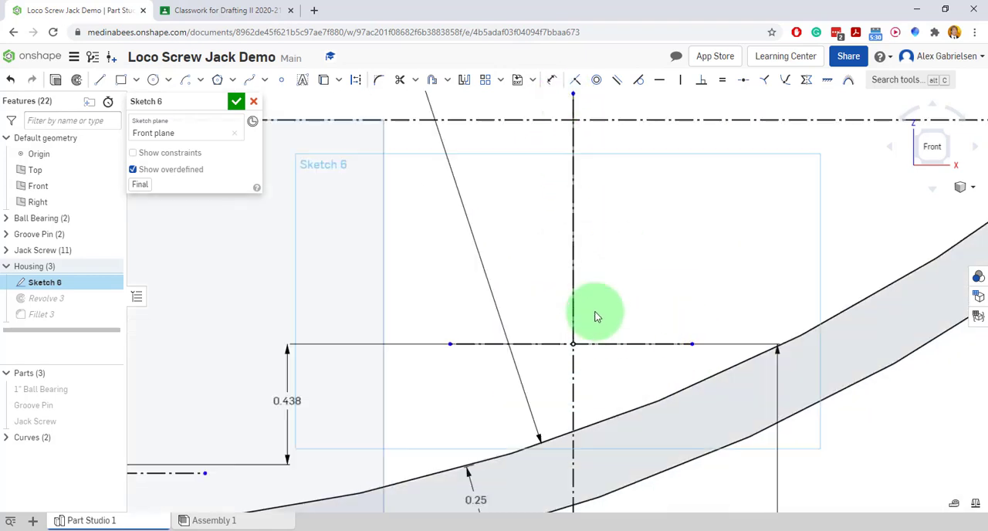
left_click_drag(448, 344, 276, 343)
left_click_drag(691, 344, 841, 348)
scroll(655, 228, "down", 4)
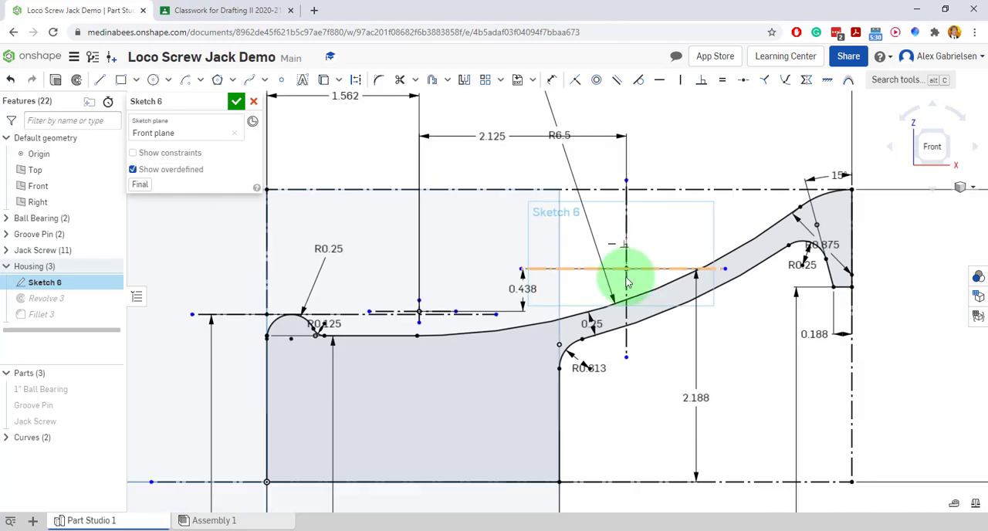
left_click(417, 305)
left_click_drag(419, 302, 421, 200)
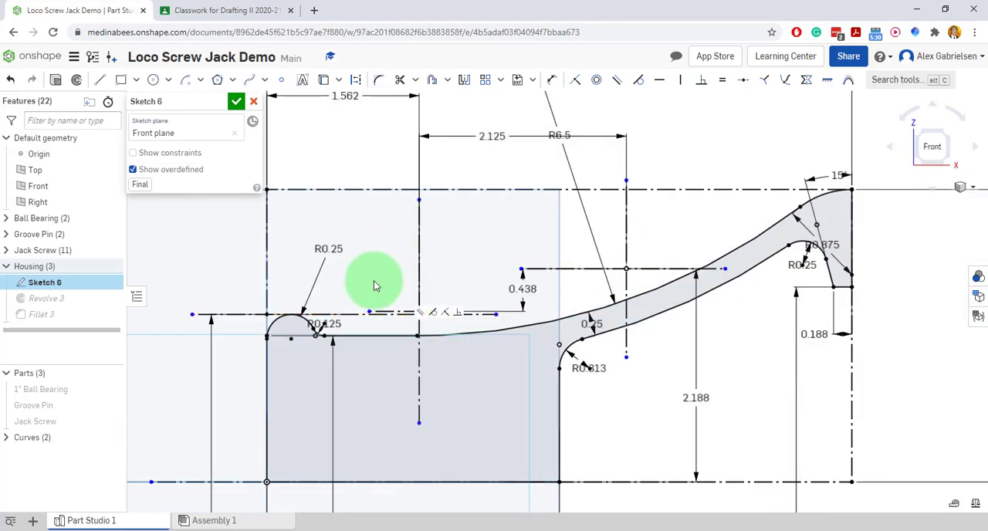
Try to lengthen the left cross's horizontal construction line by moving its left endpoint outward, and undo the attempts.
left_click_drag(370, 311, 315, 311)
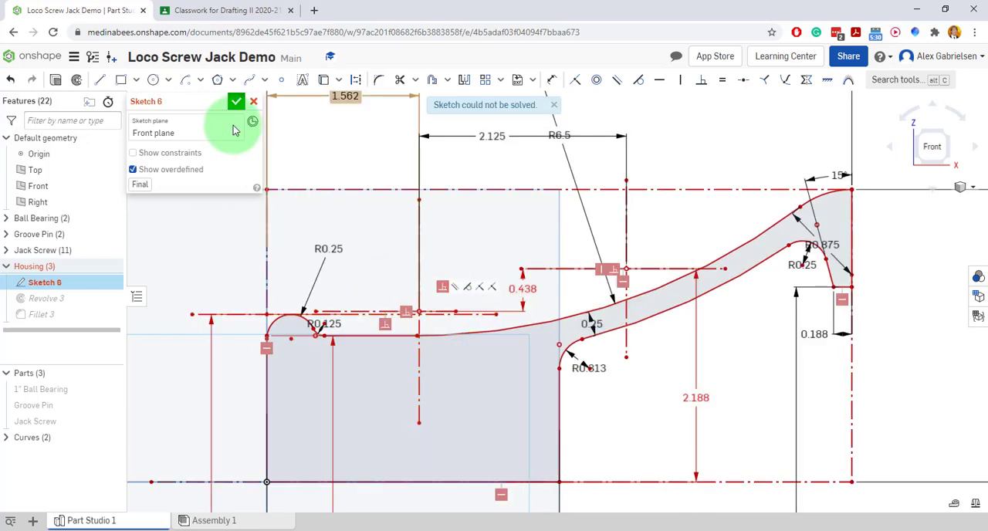
left_click(9, 80)
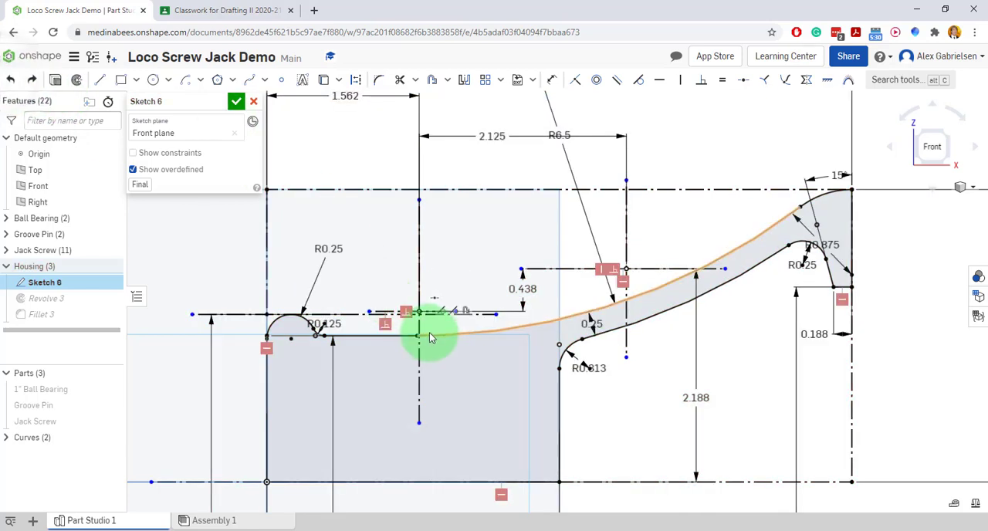
mouse_move(372, 315)
left_mouse_down()
mouse_move(327, 315)
mouse_move(308, 260)
mouse_move(375, 275)
mouse_move(359, 295)
left_mouse_up()
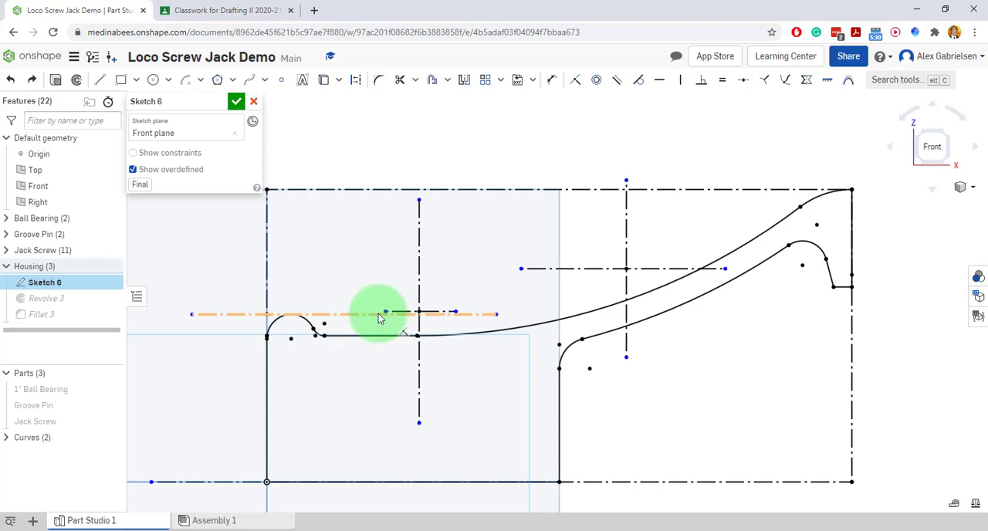
left_click_drag(352, 305, 326, 302)
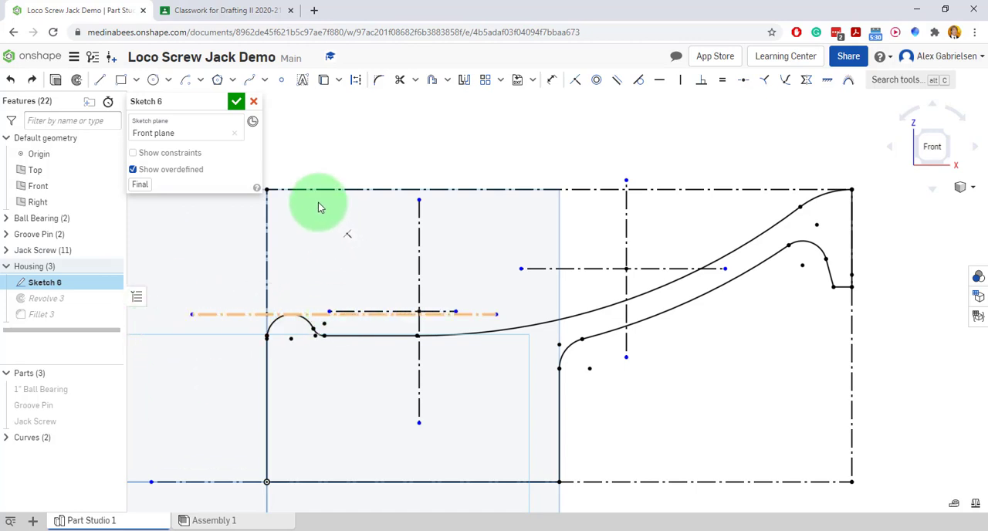
left_click_drag(320, 207, 372, 267)
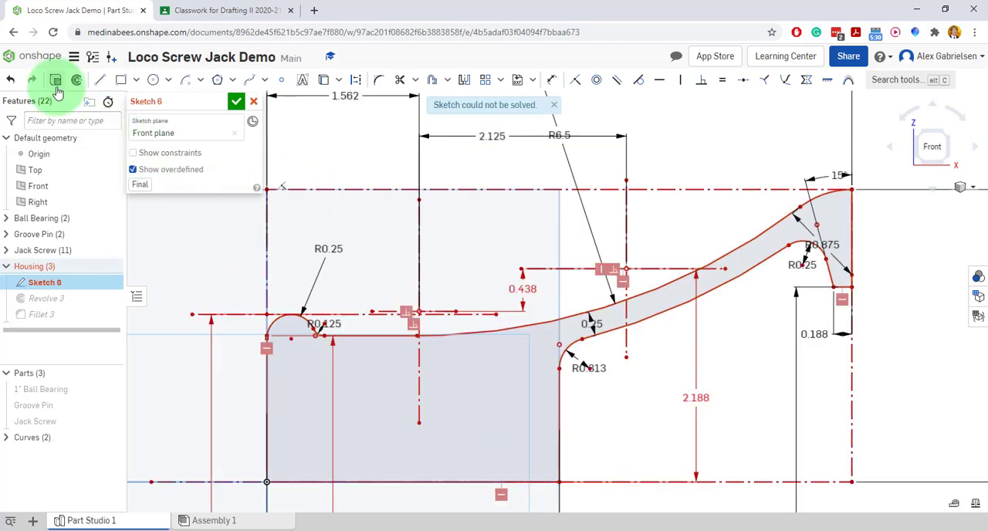
left_click(11, 80)
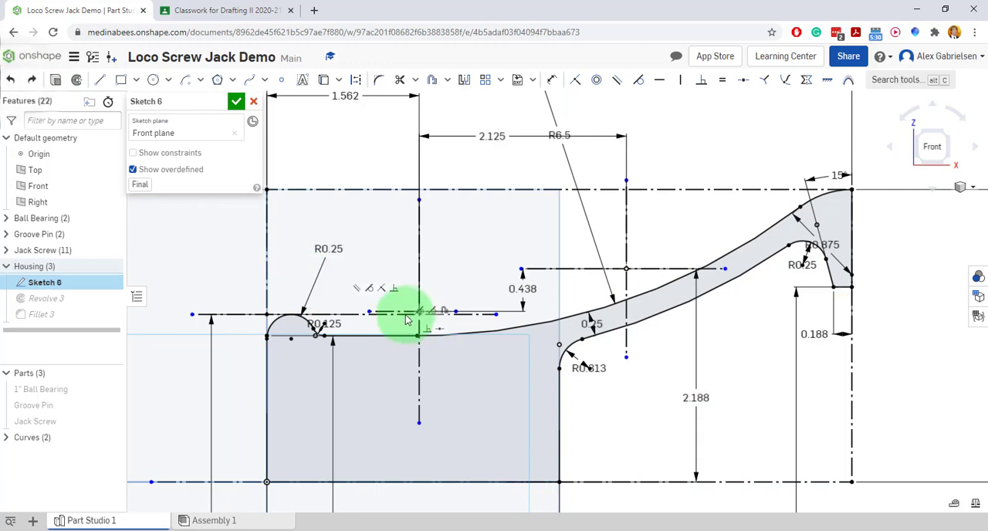
Cross off the 2 3/16 dimension on the Loco Screw Jack drawing in the Classroom tab.
scroll(501, 167, "down", 2)
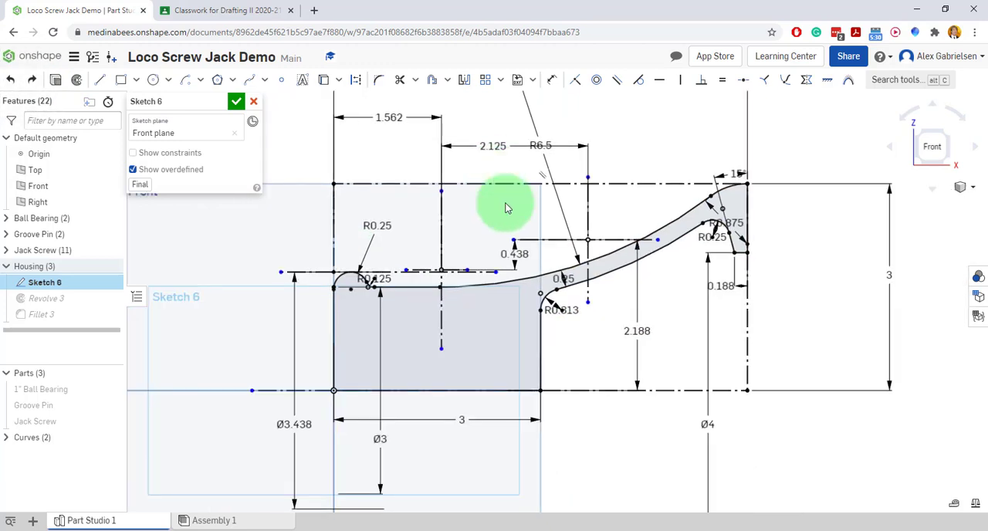
scroll(719, 335, "up", 2)
scroll(552, 399, "down", 1)
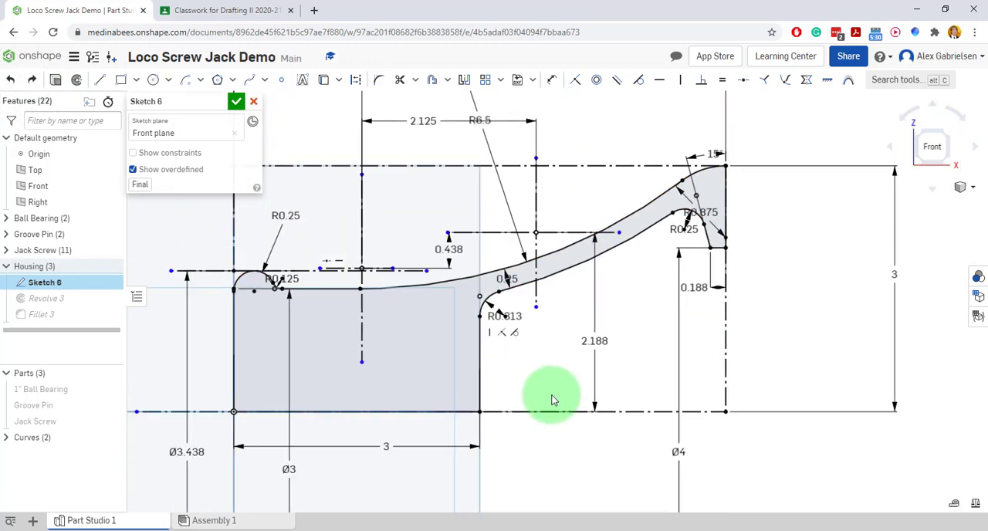
scroll(552, 400, "down", 1)
left_click(196, 11)
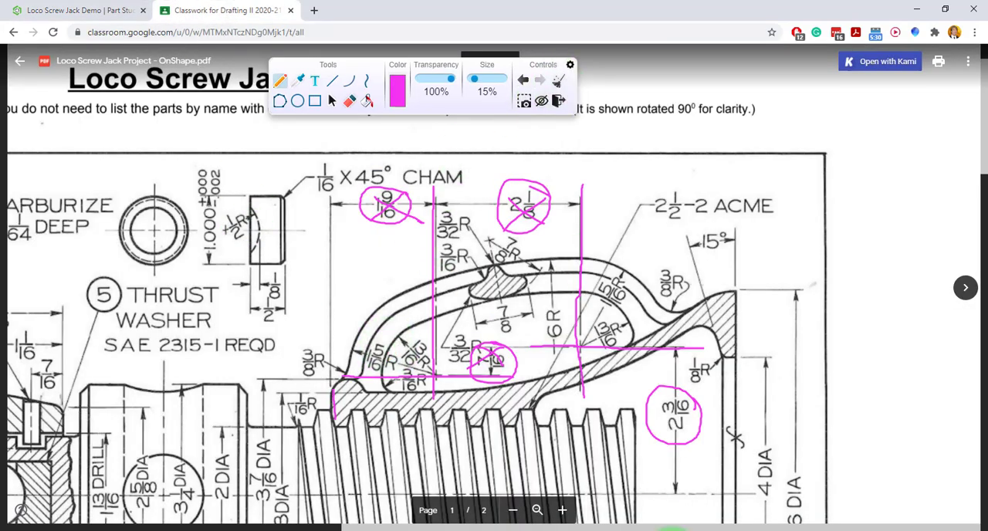
mouse_move(659, 398)
left_mouse_down()
mouse_move(694, 424)
mouse_move(659, 426)
left_mouse_up()
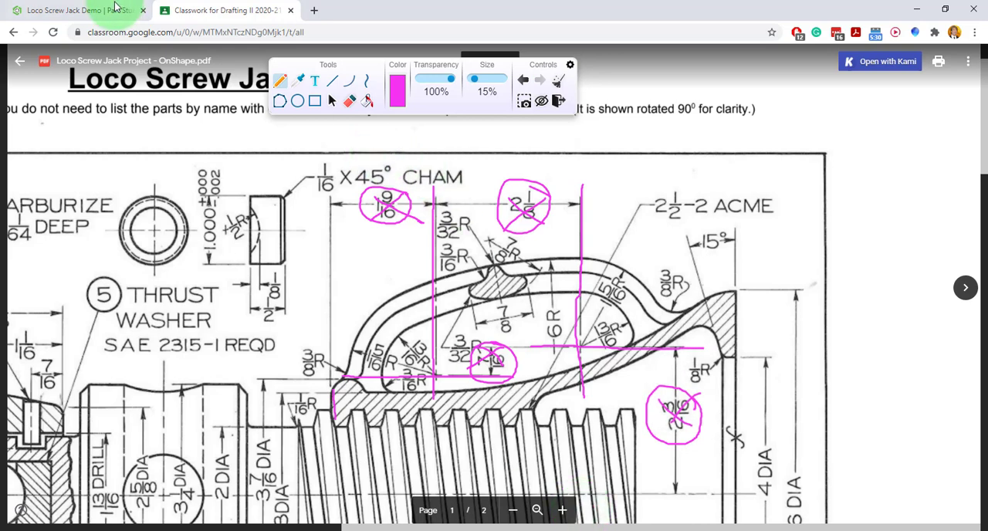
Back in the Onshape sketch, draw centre-point arcs over the crosses, about 1.23 in radius at the left centre and 1.37 in at the right.
left_click(71, 10)
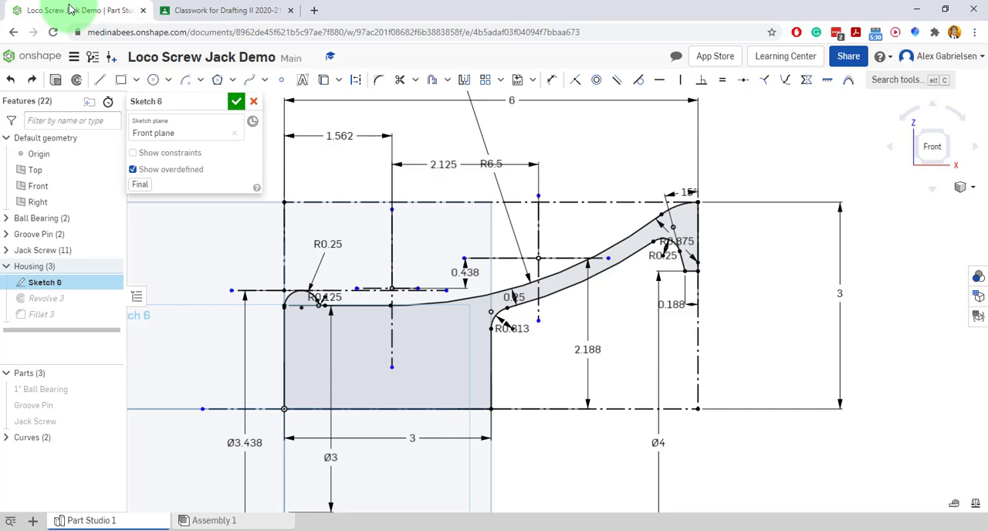
left_click(200, 79)
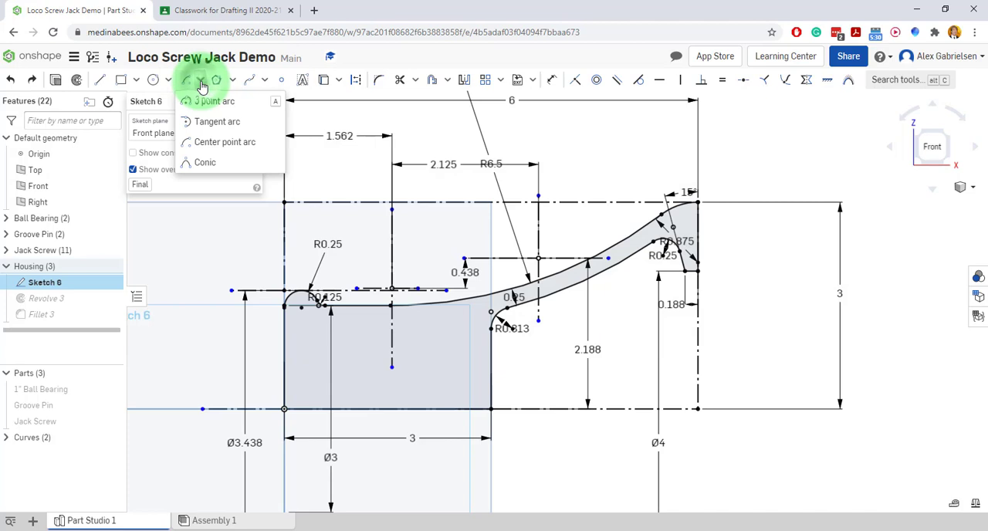
left_click(217, 143)
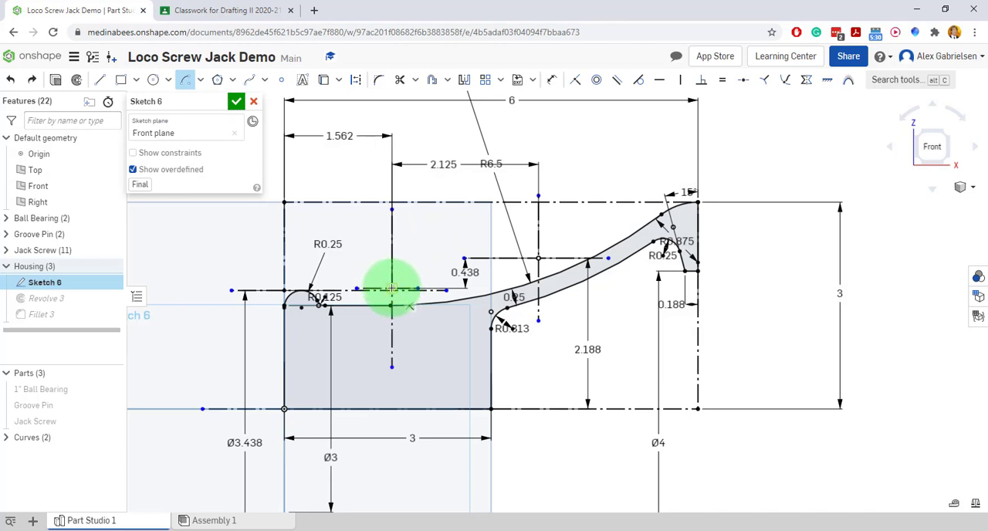
left_click(392, 289)
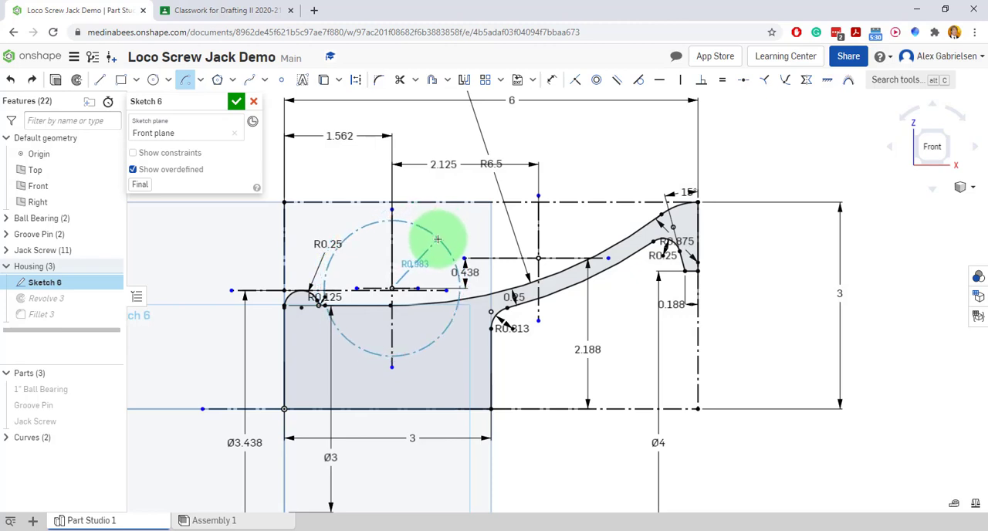
left_click(452, 227)
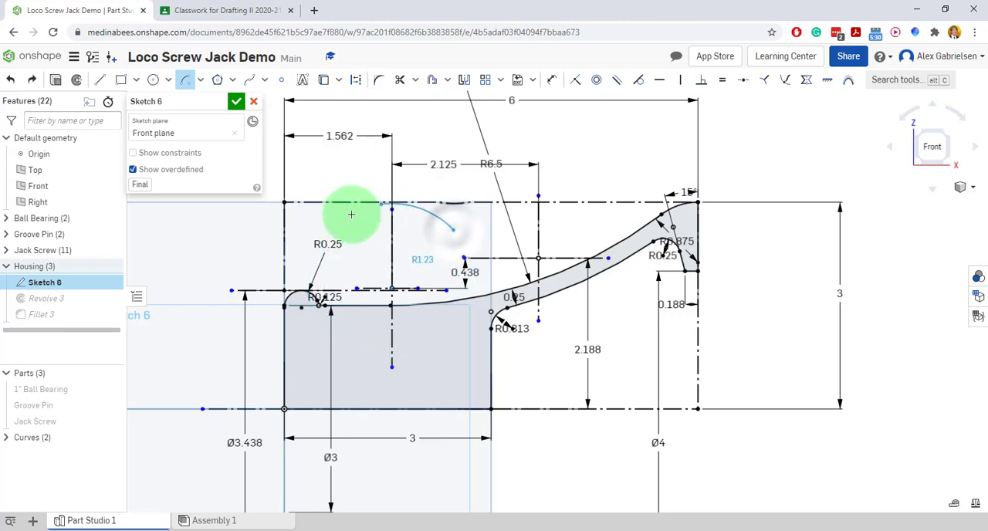
left_click(313, 337)
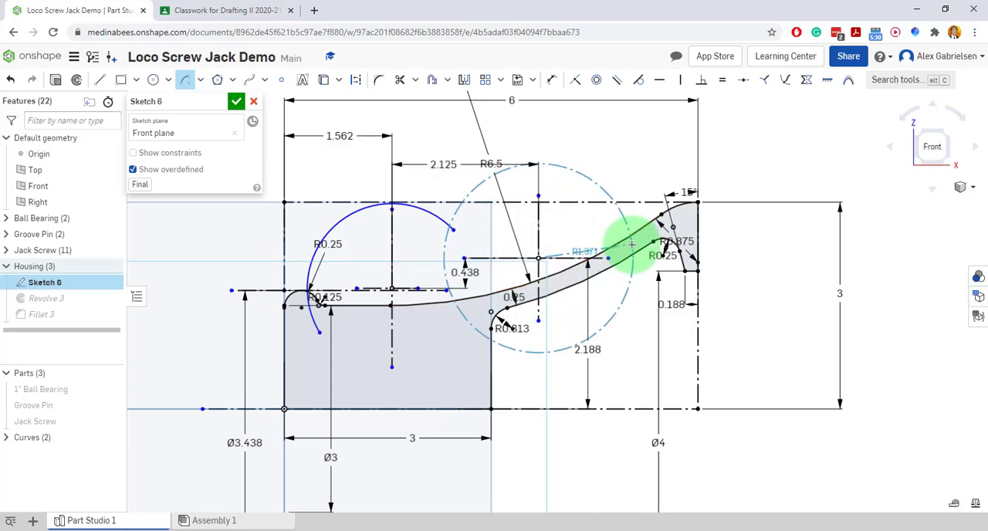
left_click(631, 245)
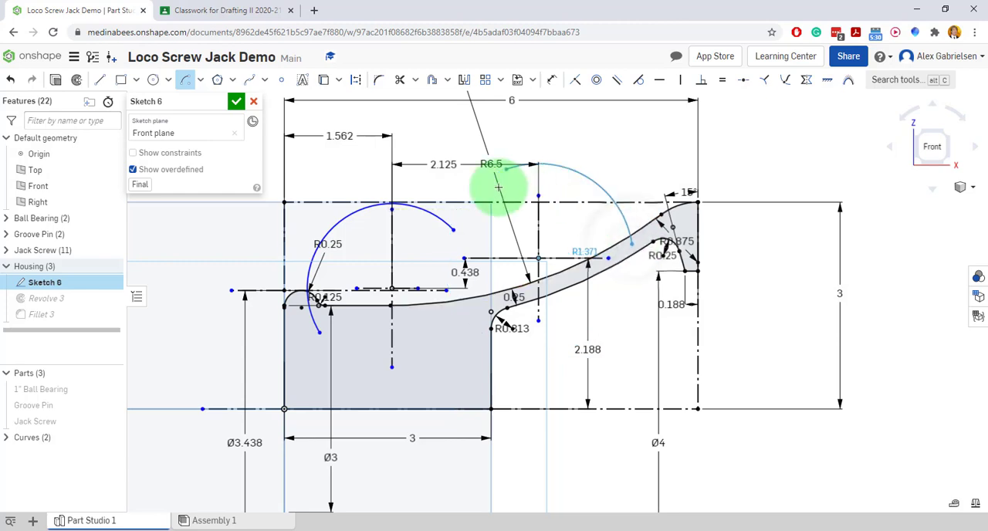
left_click(436, 252)
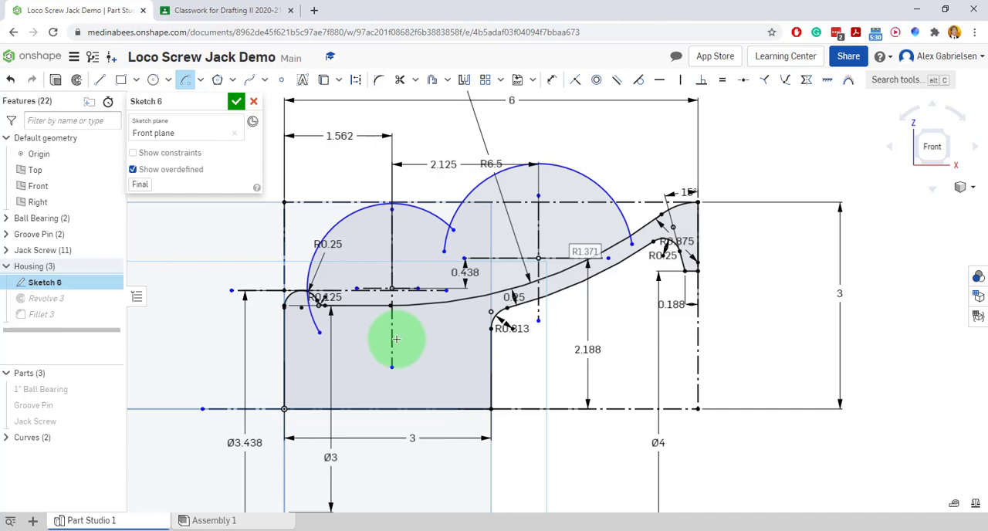
Dimension the radius of the arc around the right cross as 1.313 in.
left_click(550, 81)
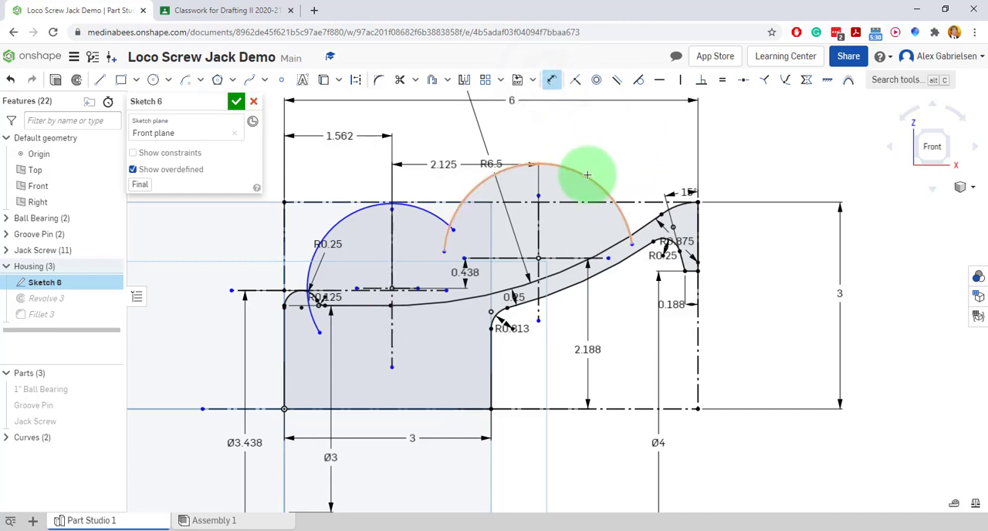
left_click(584, 171)
left_click(613, 137)
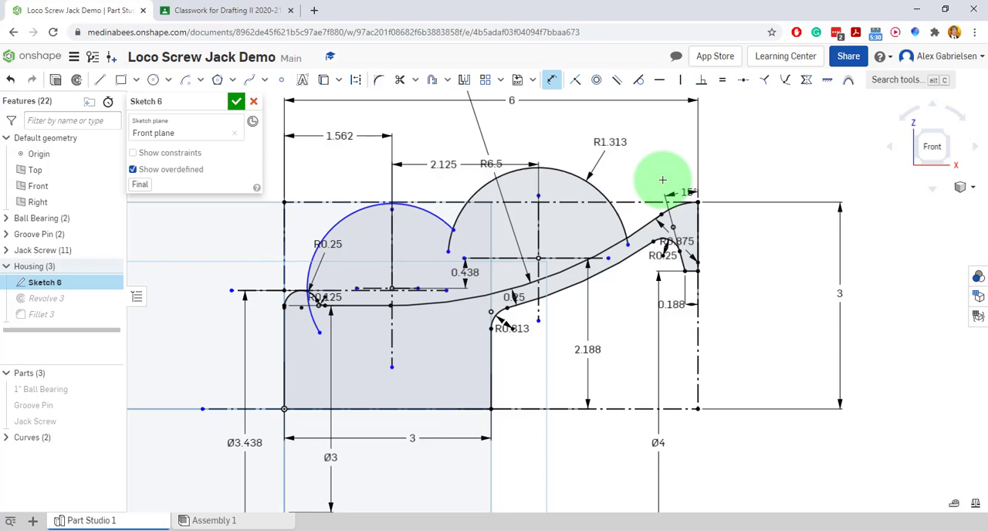
Apply an Equal constraint between the right arc and the left arc.
left_click(721, 80)
left_click(508, 179)
left_click(425, 214)
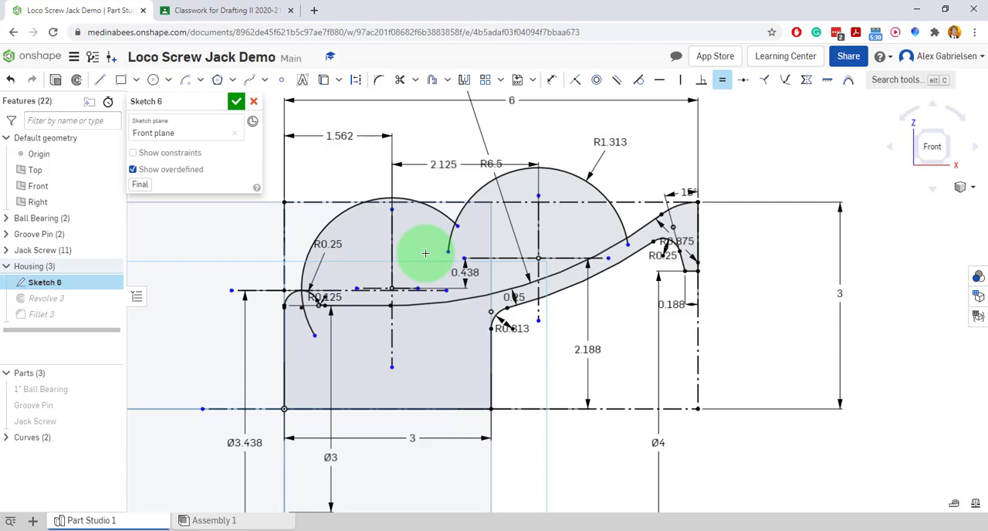
Illustrate the large arc over both handle arcs, its centre below and two radius lines with temporary pen marks, and clear them.
scroll(412, 214, "down", 3)
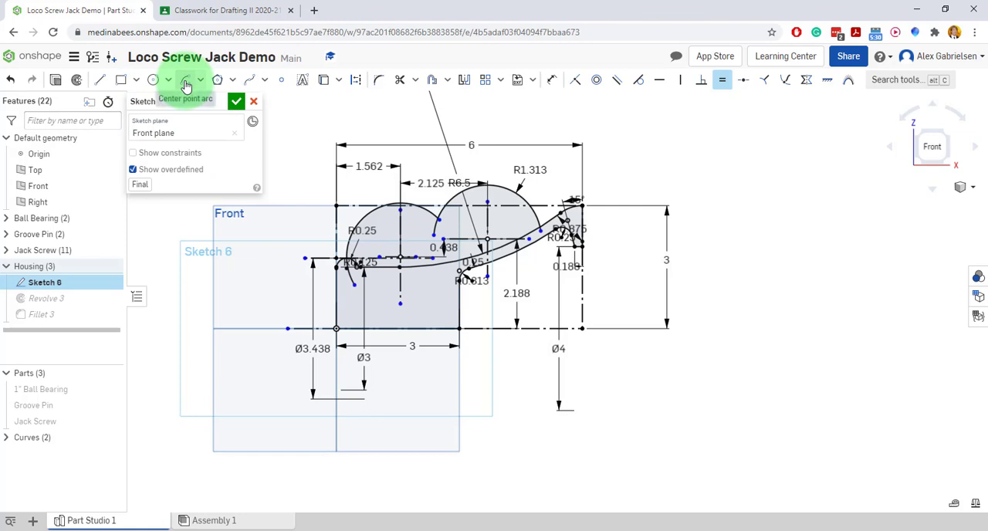
left_click(186, 82)
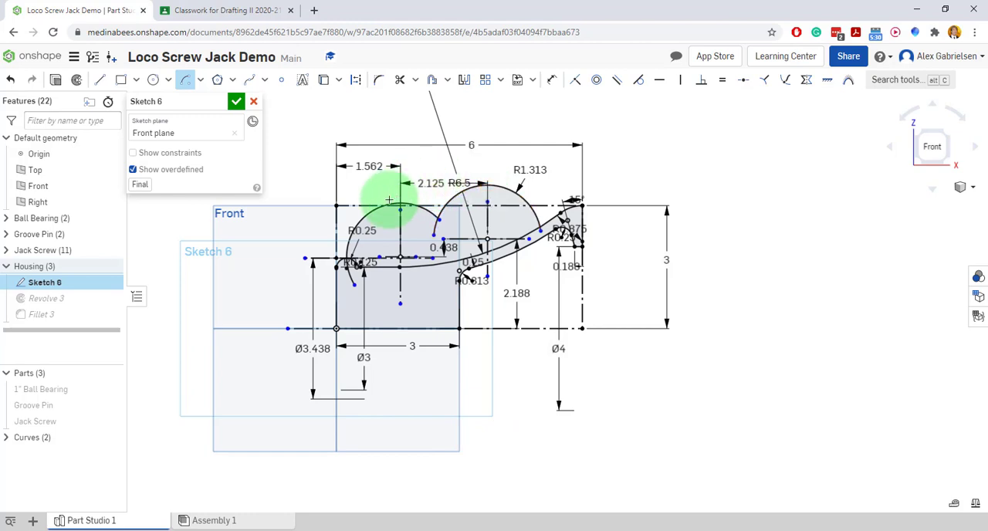
left_click(915, 32)
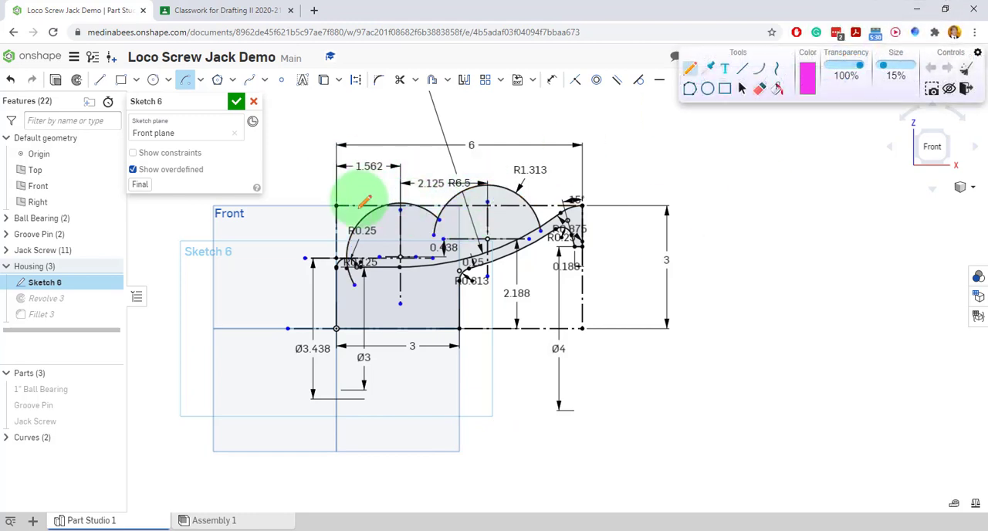
mouse_move(318, 243)
left_mouse_down()
mouse_move(331, 221)
mouse_move(383, 198)
mouse_move(452, 183)
mouse_move(557, 188)
left_mouse_up()
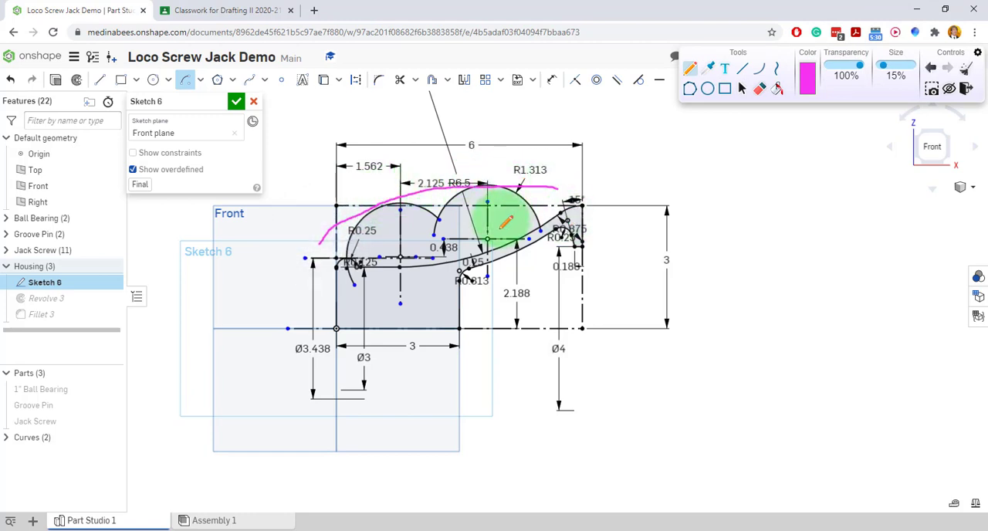
mouse_move(368, 181)
left_mouse_down()
mouse_move(413, 260)
mouse_move(468, 405)
left_mouse_up()
mouse_move(498, 176)
left_mouse_down()
mouse_move(473, 437)
mouse_move(521, 428)
mouse_move(469, 426)
left_mouse_up()
left_click(530, 445)
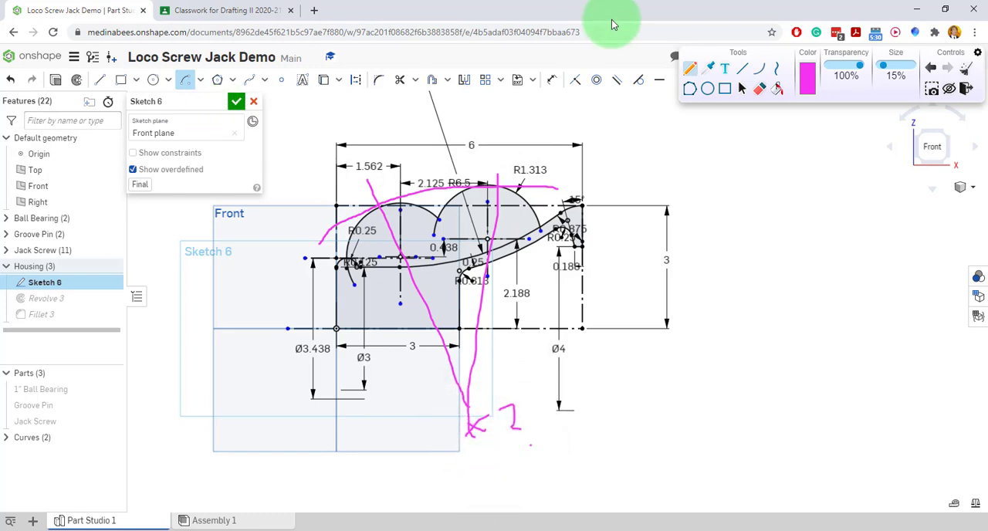
left_click(966, 71)
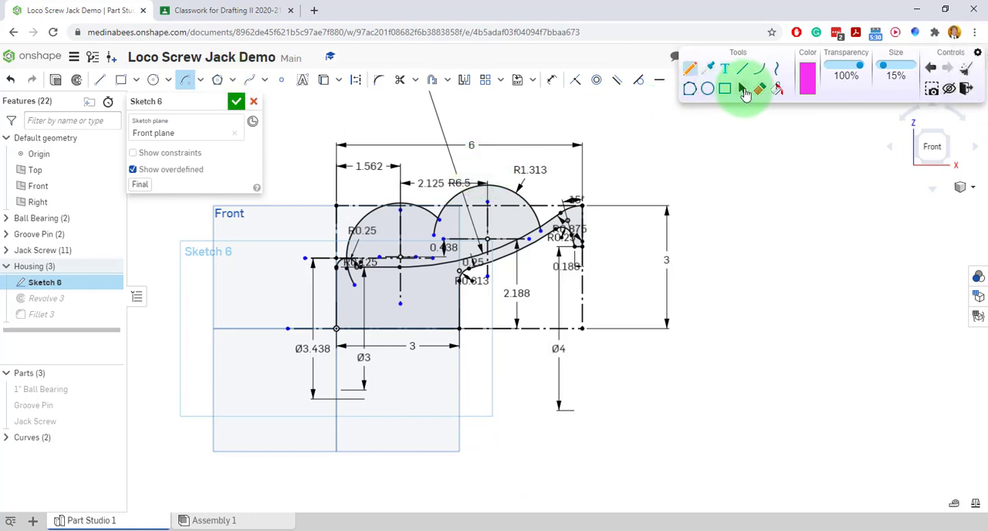
left_click(741, 88)
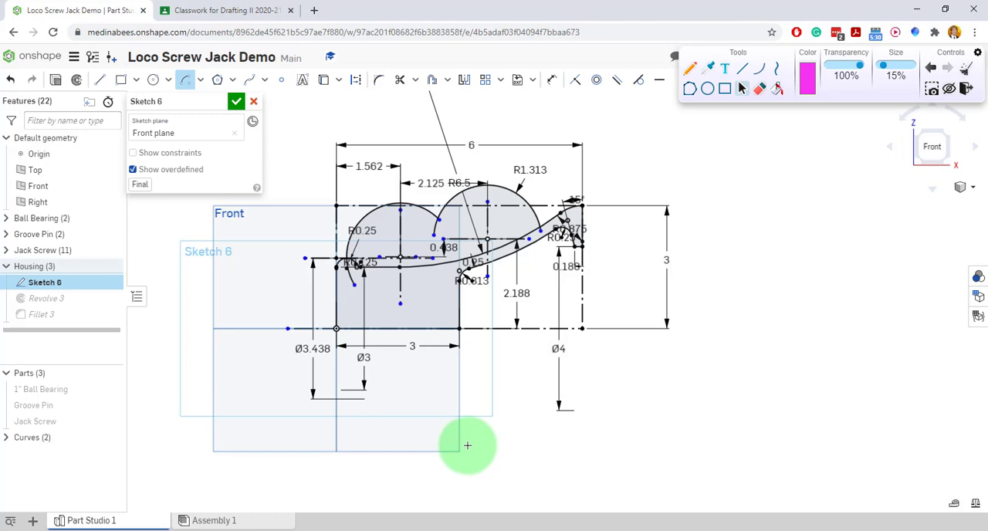
Draw a centre-point arc about 6.91 in in radius spanning above both handle arcs, with its centre below the housing profile.
left_click(467, 444)
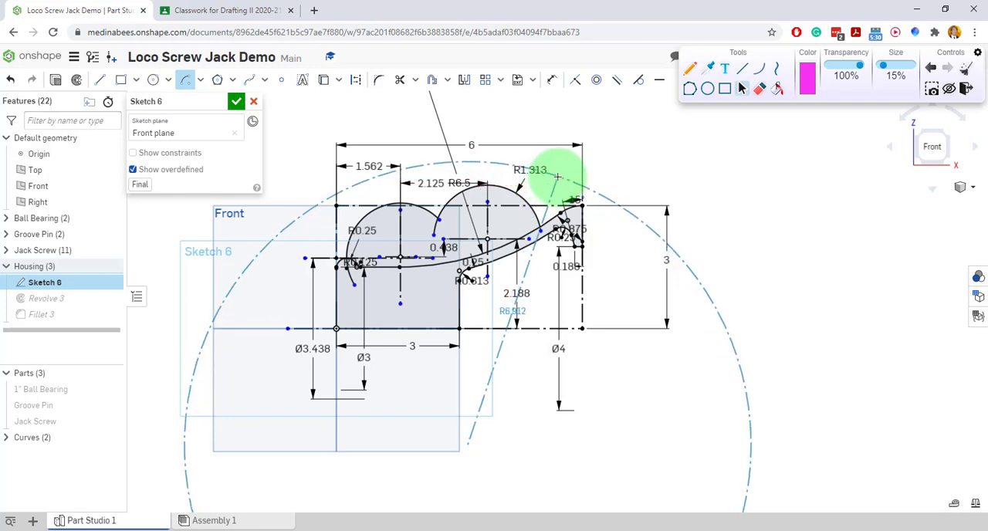
left_click(557, 177)
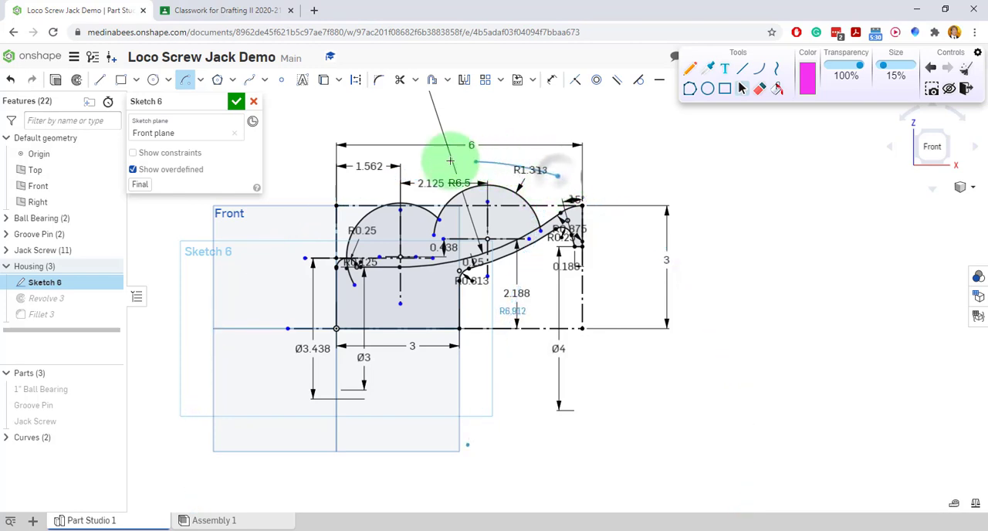
left_click(276, 232)
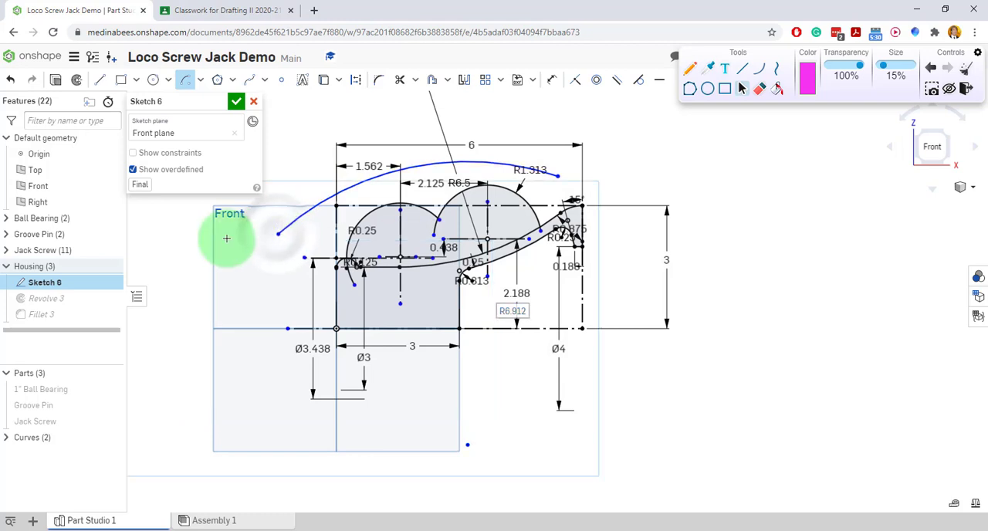
Dimension the radius of the large upper arc as 6 in.
left_click(551, 80)
left_click(403, 167)
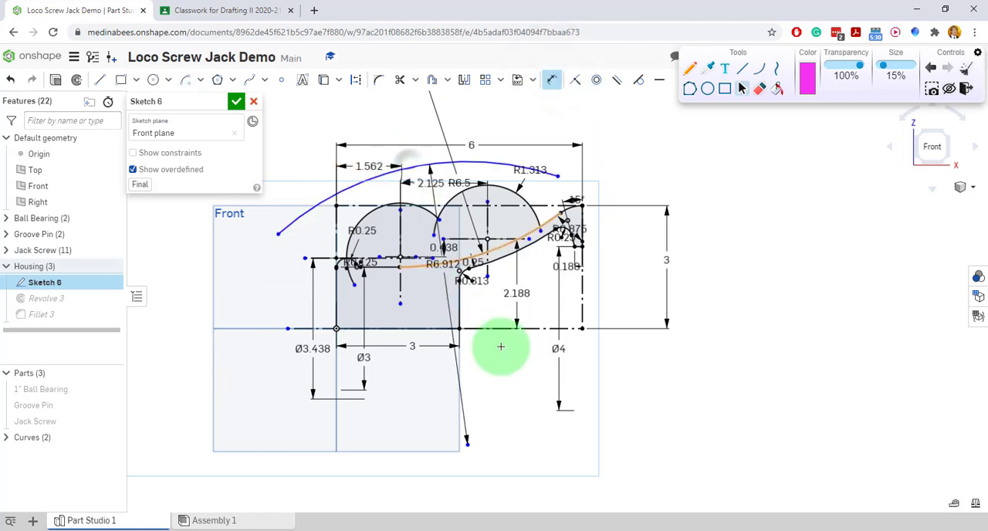
left_click(486, 372)
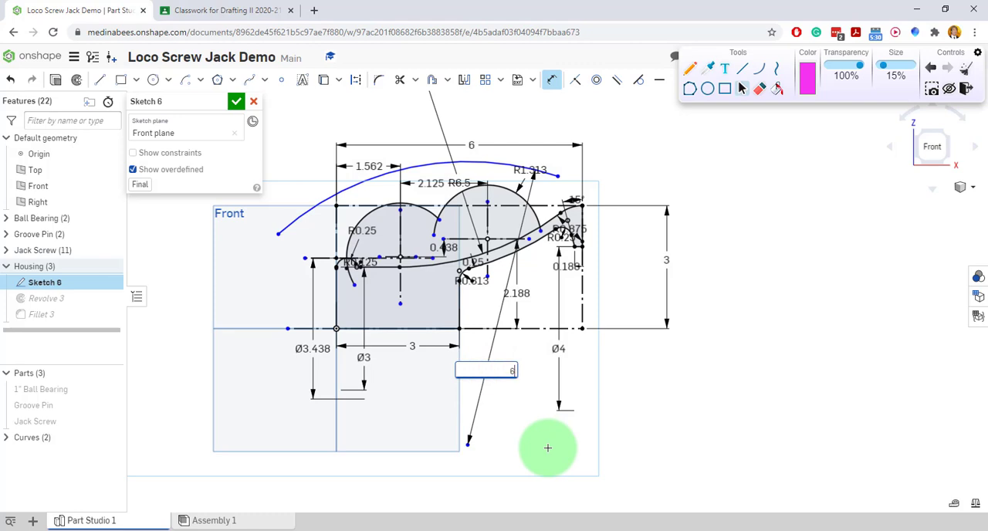
key("Return")
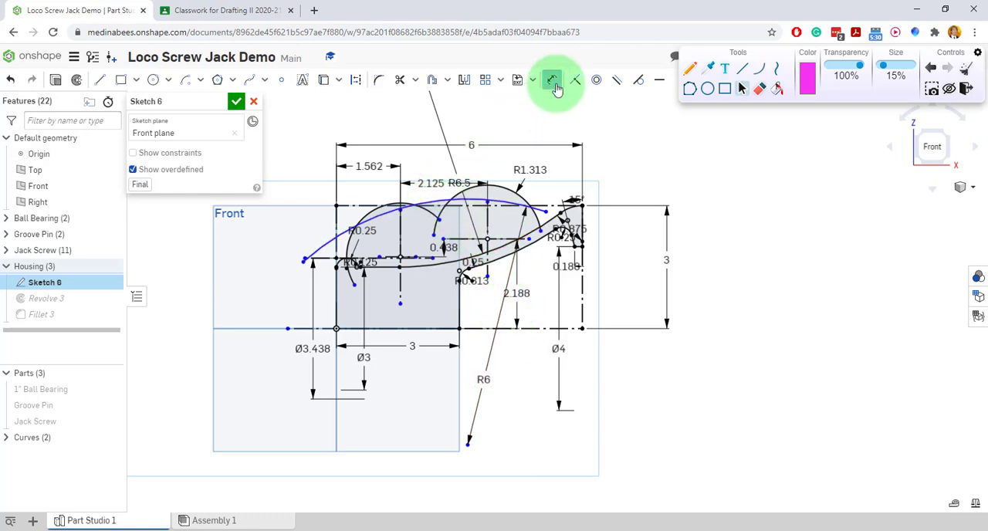
Reposition the 6 in arc and its centre point so the arc sits just above both 1.313 in arcs.
left_click_drag(438, 204, 474, 186)
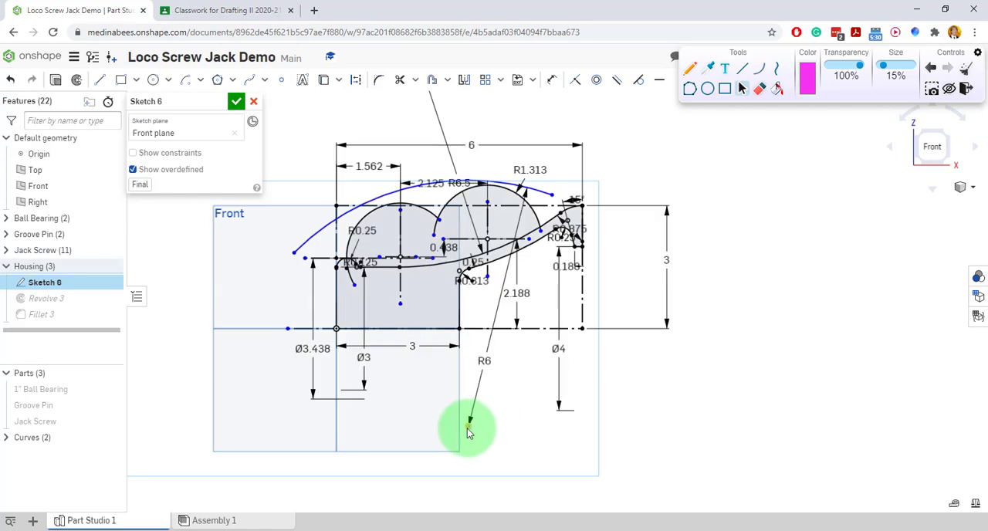
left_click_drag(468, 432, 484, 421)
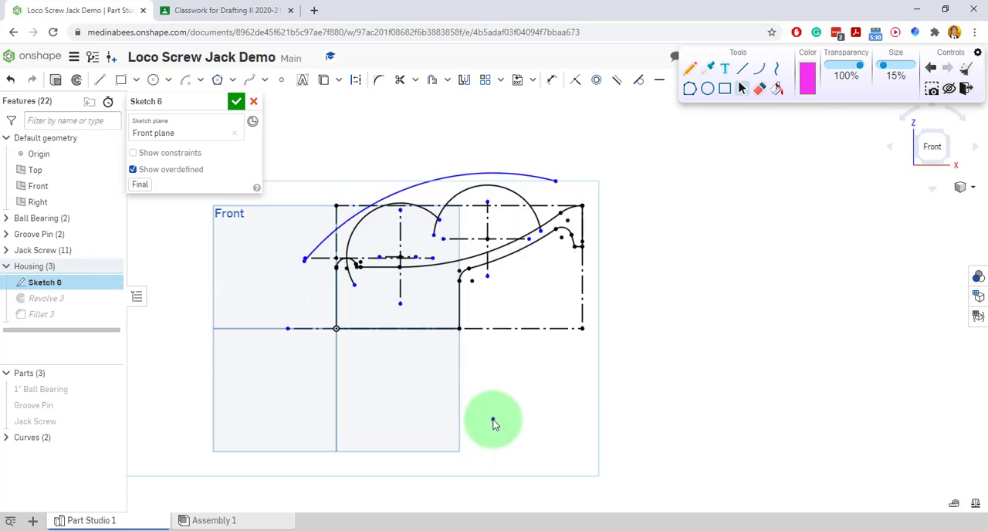
left_click_drag(493, 423, 476, 426)
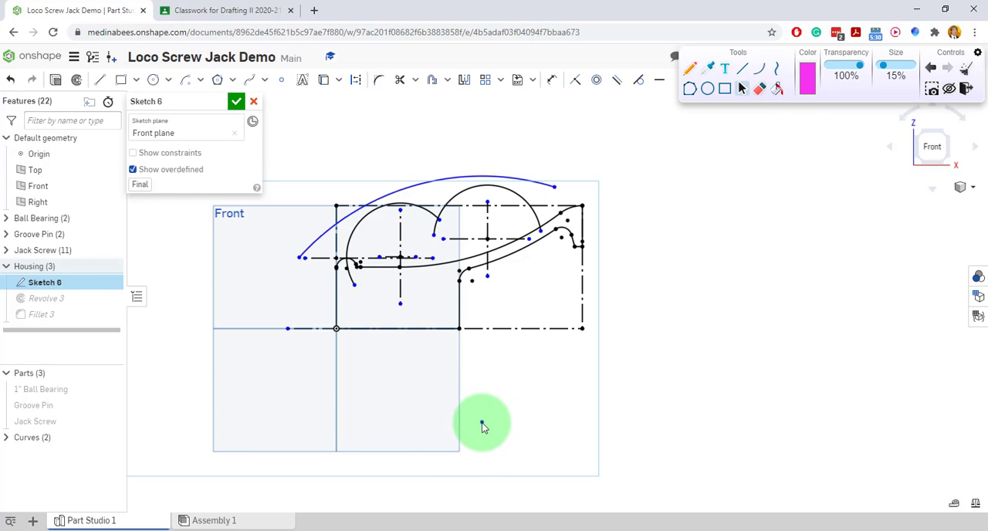
left_click_drag(482, 424, 481, 421)
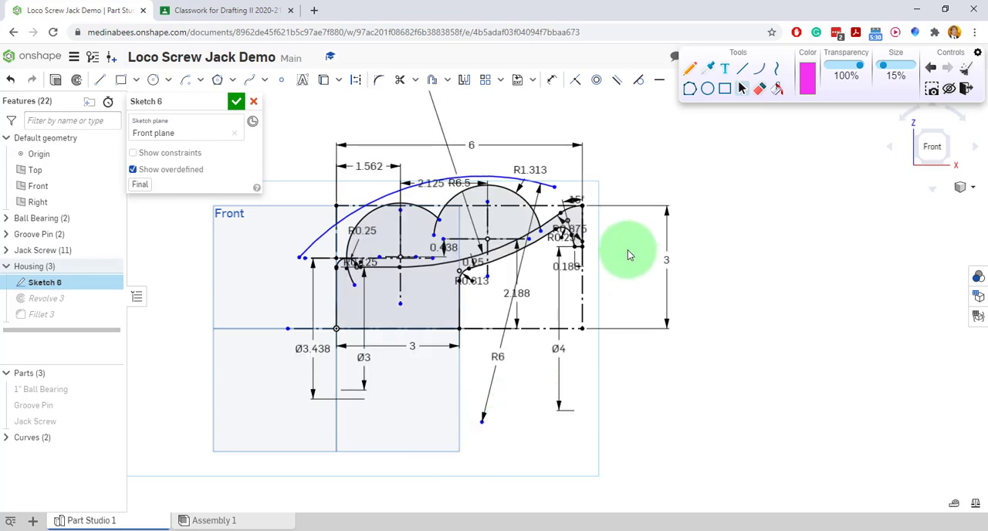
Apply Tangent constraints between the 6 in arc and both the right and left handle arcs.
left_click(638, 83)
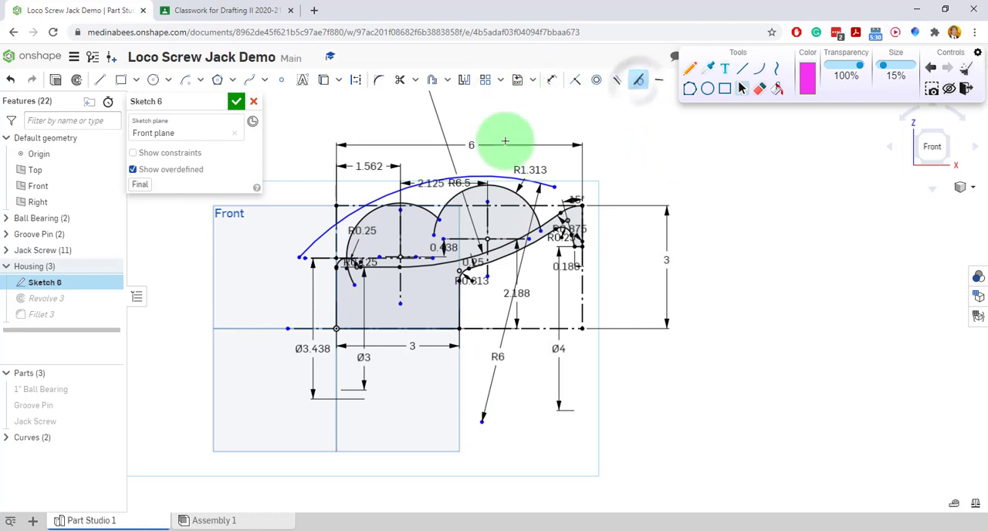
left_click(496, 186)
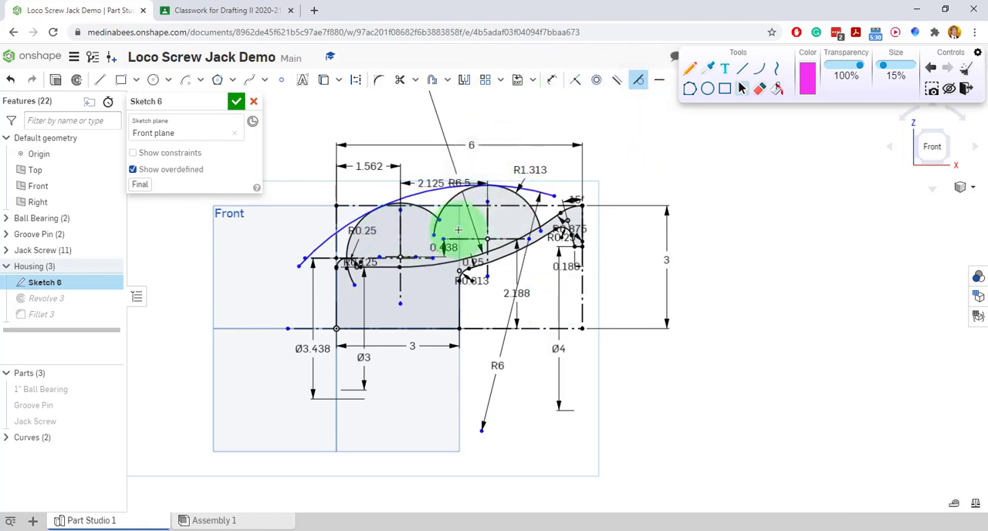
scroll(351, 216, "up", 5)
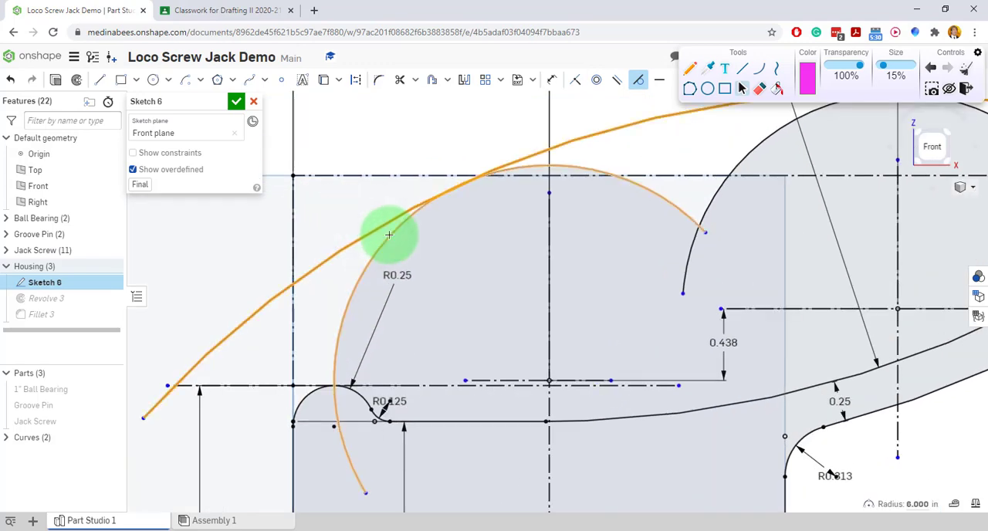
left_click(388, 233)
scroll(423, 221, "down", 5)
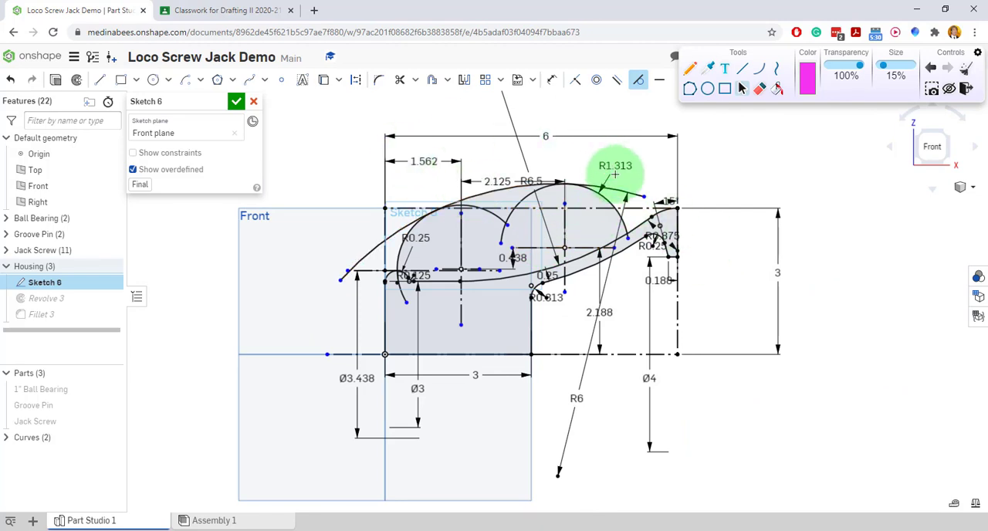
Shorten the overlapping ends of the three handle arcs near their tangent points, and extend the right arc's lower end past the housing's upper curve.
scroll(547, 148, "up", 3)
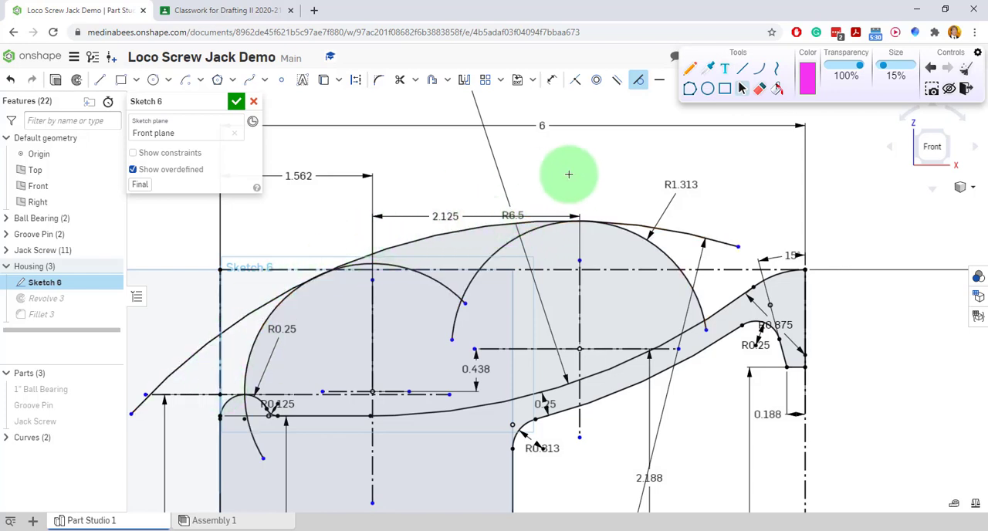
left_click(634, 89)
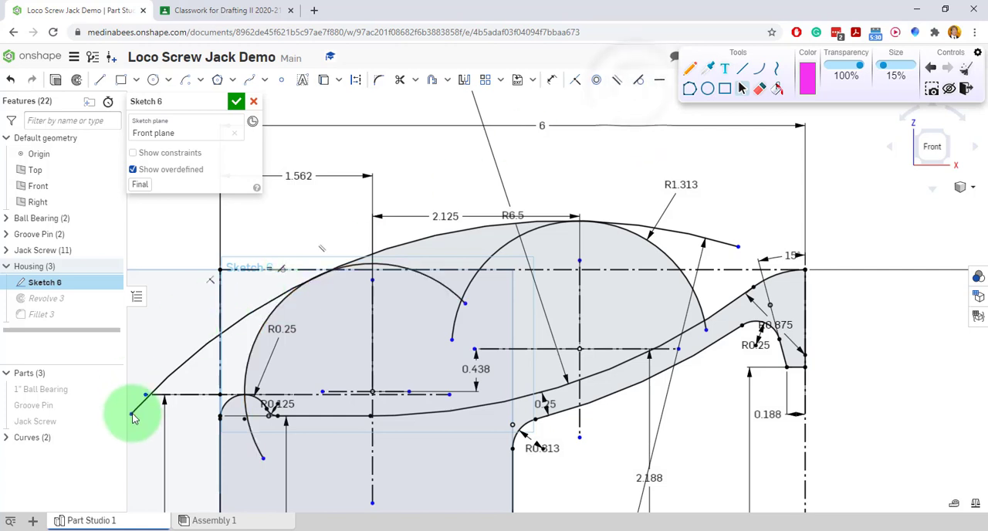
left_click_drag(133, 415, 280, 297)
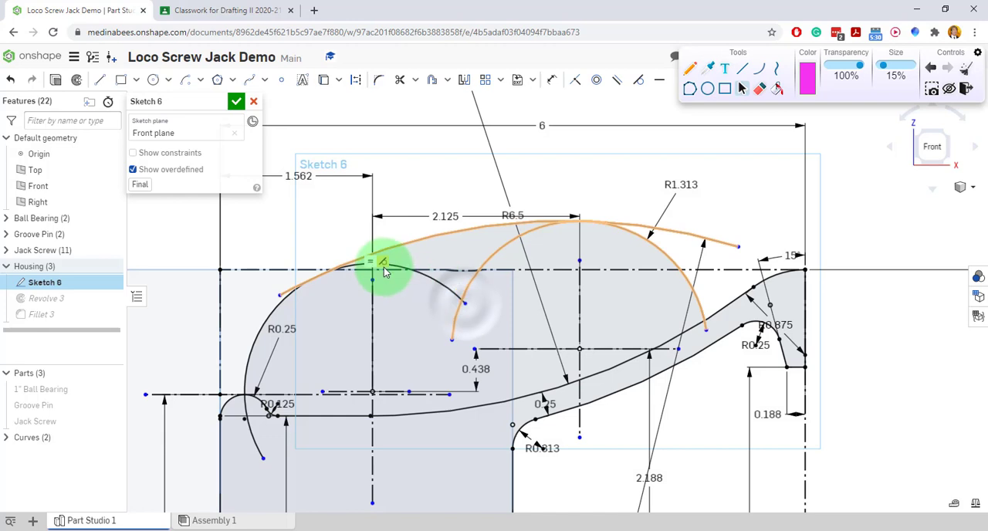
mouse_move(467, 309)
left_mouse_down()
mouse_move(355, 273)
mouse_move(379, 279)
mouse_move(364, 267)
left_mouse_up()
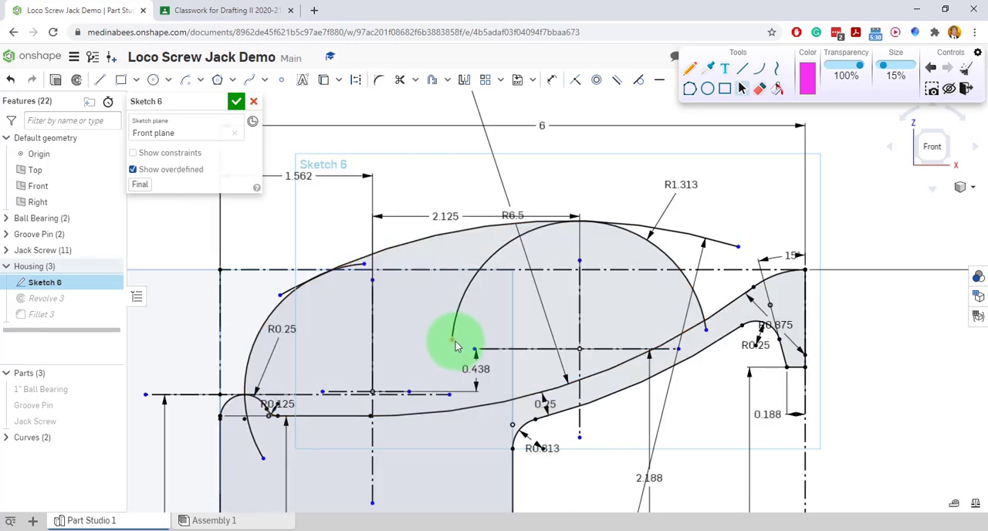
mouse_move(455, 345)
left_mouse_down()
mouse_move(494, 232)
mouse_move(530, 223)
mouse_move(736, 255)
mouse_move(658, 217)
mouse_move(632, 219)
left_mouse_up()
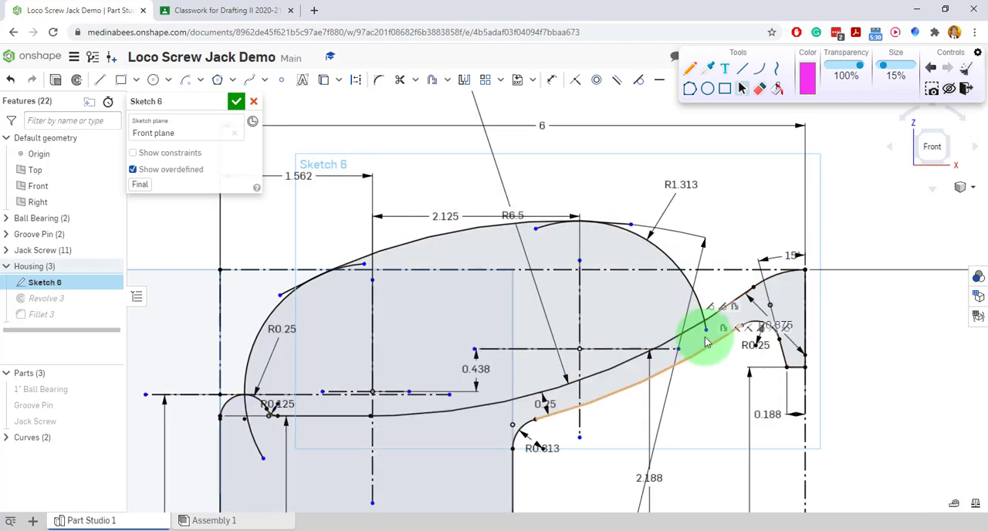
left_click_drag(706, 334, 705, 339)
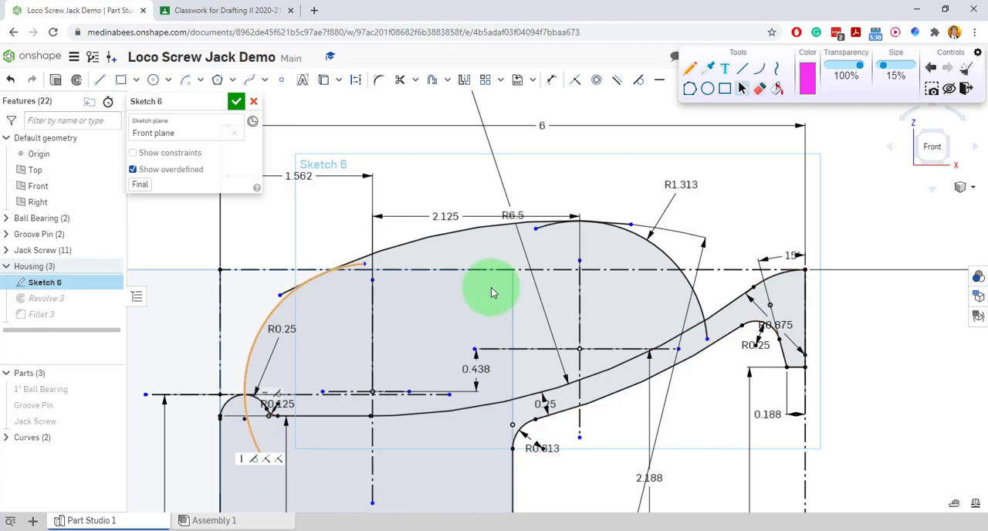
Mark up the handle with the pen: circle both lower arc ends and draw an inner path parallel to the outline with crosses at its ends.
left_click(689, 68)
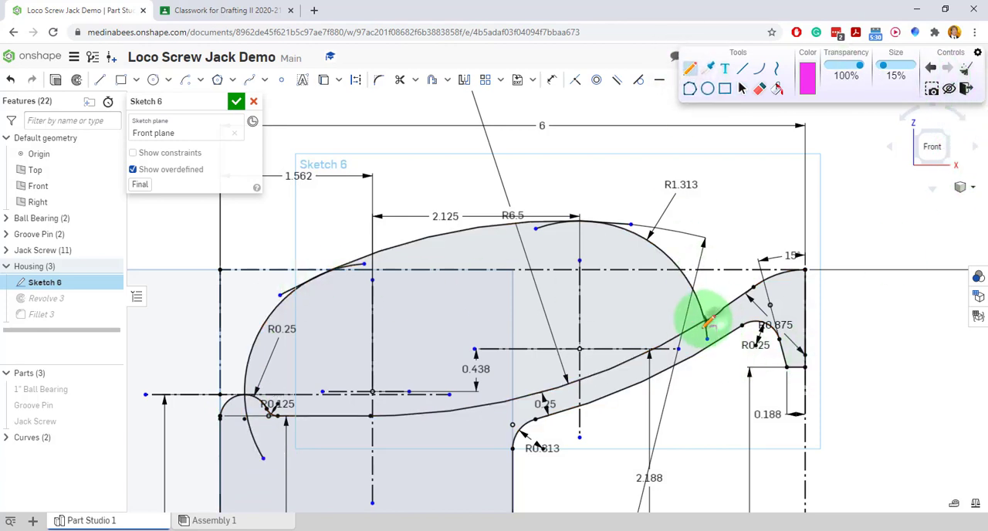
left_click_drag(696, 335, 695, 338)
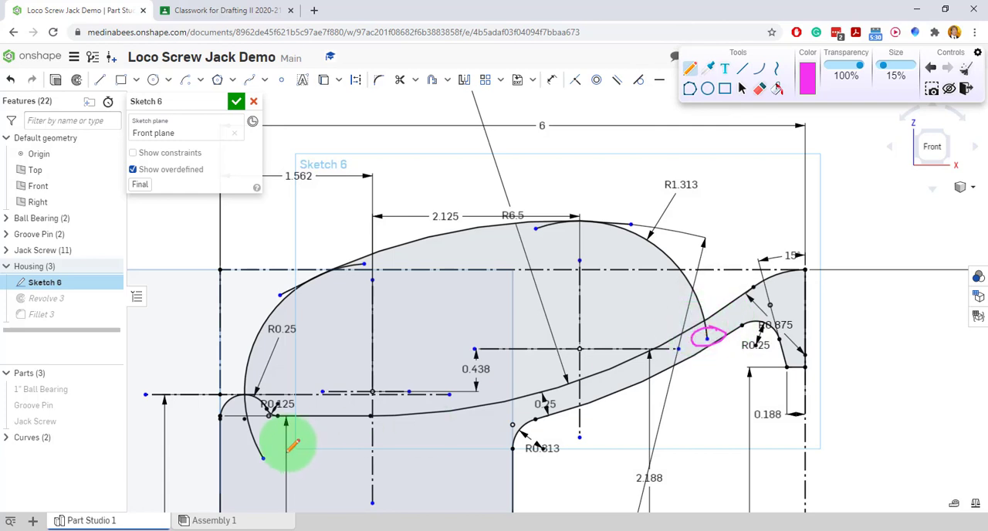
mouse_move(273, 451)
left_mouse_down()
mouse_move(246, 456)
mouse_move(272, 449)
left_mouse_up()
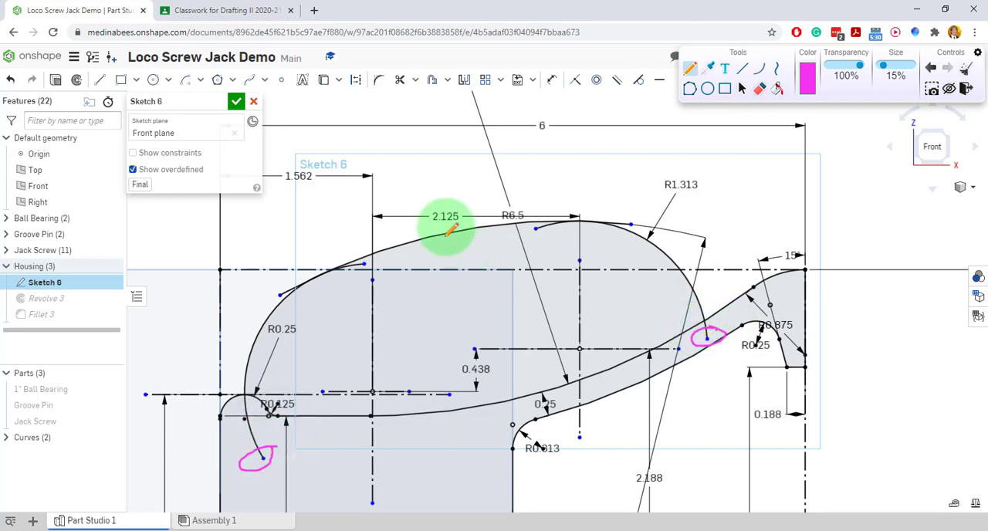
mouse_move(448, 216)
left_mouse_down()
mouse_move(463, 276)
mouse_move(463, 249)
mouse_move(394, 270)
mouse_move(324, 297)
mouse_move(289, 335)
mouse_move(284, 420)
mouse_move(272, 436)
mouse_move(290, 454)
mouse_move(309, 443)
left_mouse_up()
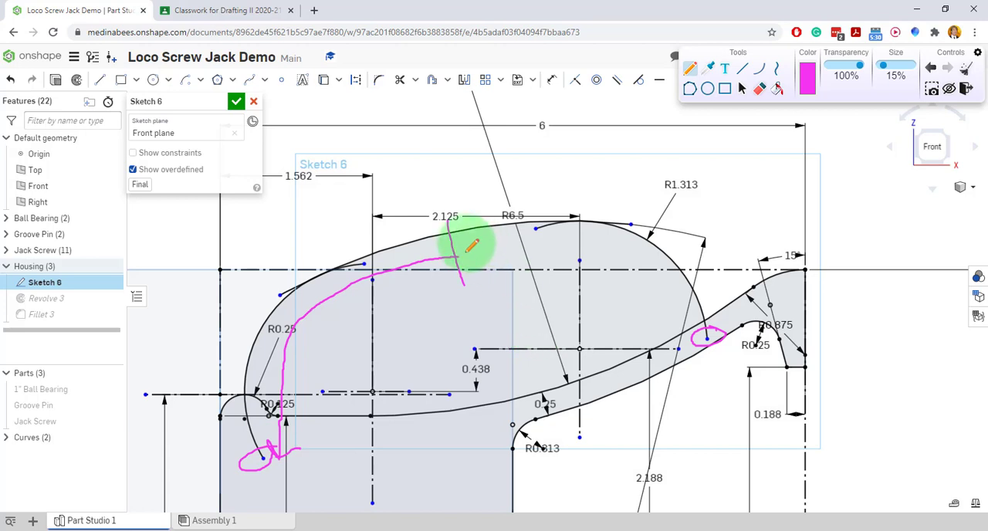
mouse_move(458, 257)
left_mouse_down()
mouse_move(595, 249)
mouse_move(647, 270)
mouse_move(689, 297)
mouse_move(702, 327)
mouse_move(652, 351)
mouse_move(721, 321)
mouse_move(697, 330)
mouse_move(702, 339)
mouse_move(679, 386)
mouse_move(712, 381)
left_mouse_up()
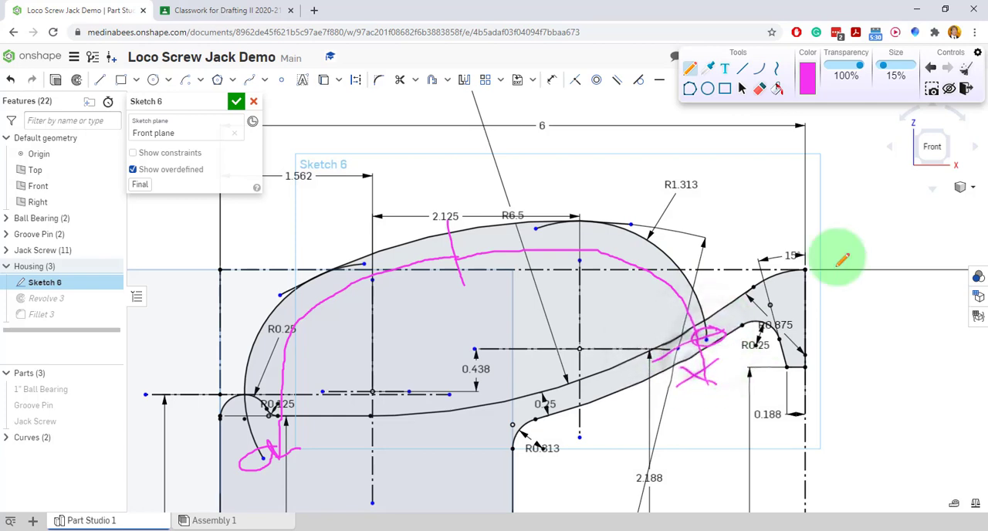
Erase the pen cross below the handle's right arc end.
left_click(758, 88)
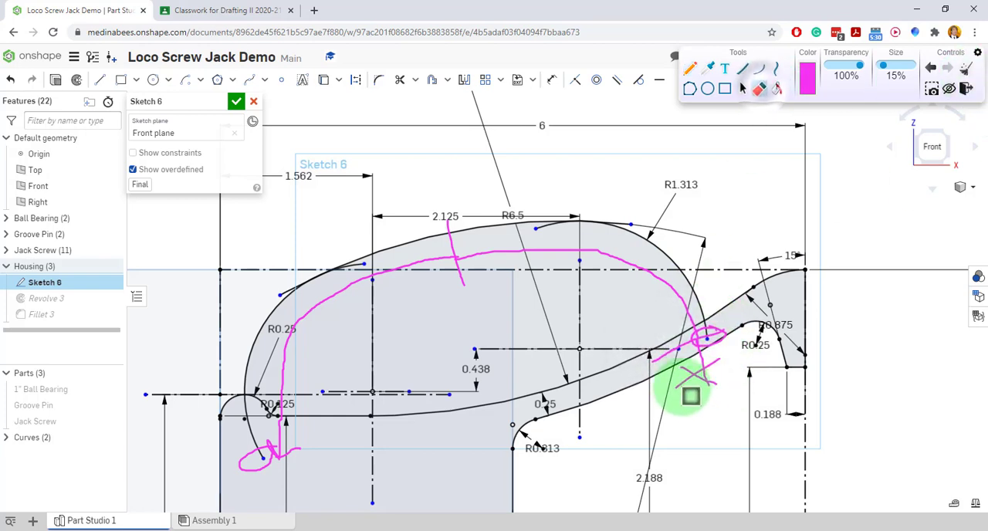
mouse_move(690, 396)
left_mouse_down()
mouse_move(679, 370)
mouse_move(715, 375)
mouse_move(695, 387)
mouse_move(691, 332)
left_mouse_up()
key("ctrl+z")
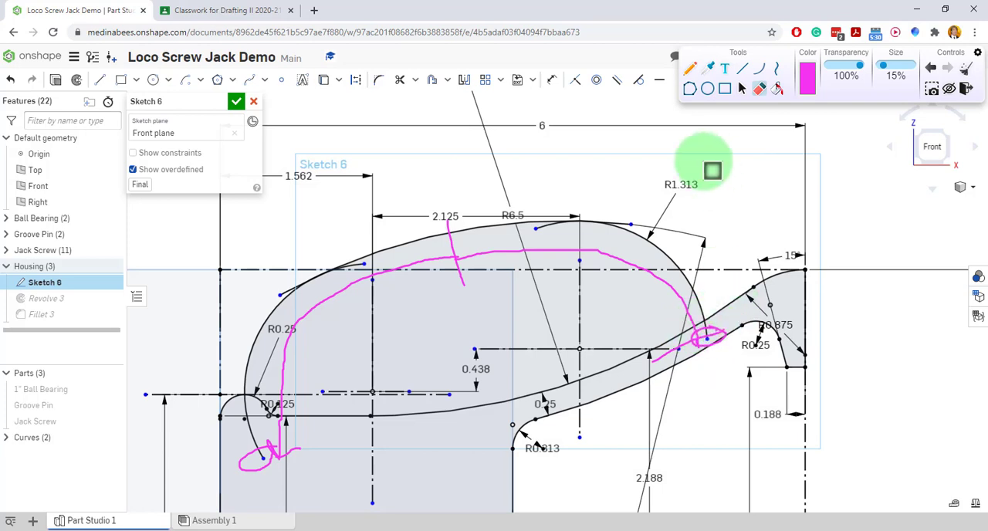
mouse_move(712, 171)
left_mouse_down()
mouse_move(547, 213)
mouse_move(619, 277)
left_mouse_up()
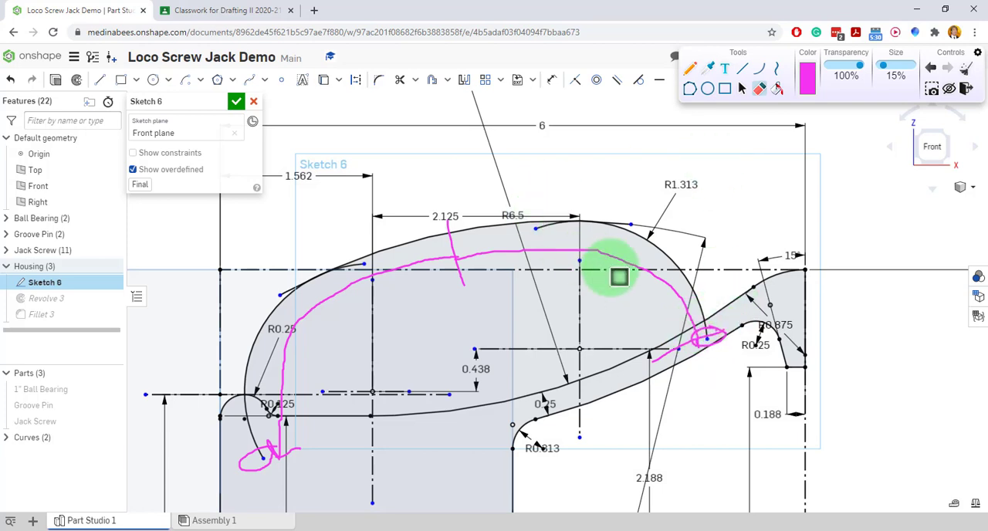
Clear all pen marks and trim the overlapping arc ends where the 6 in arc meets the left handle arc.
left_click(970, 75)
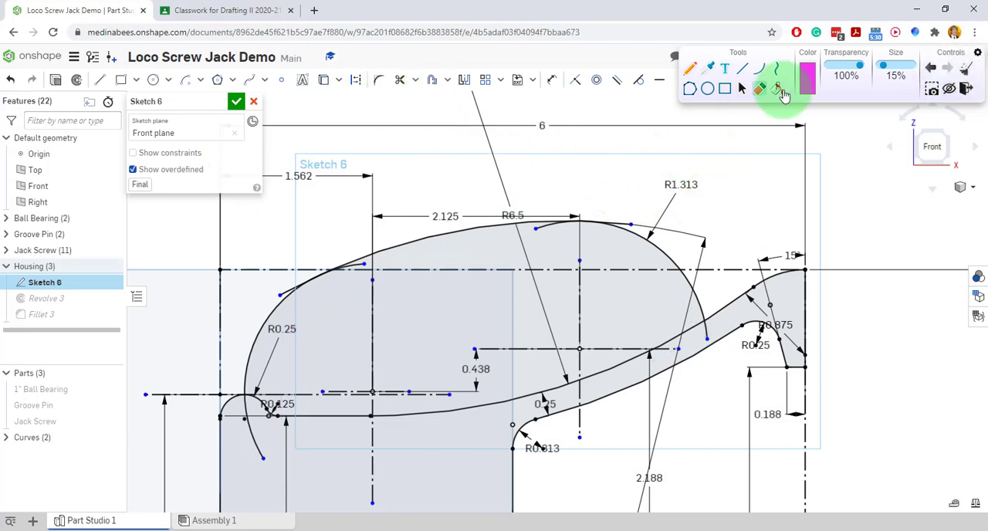
left_click(741, 88)
left_click(400, 80)
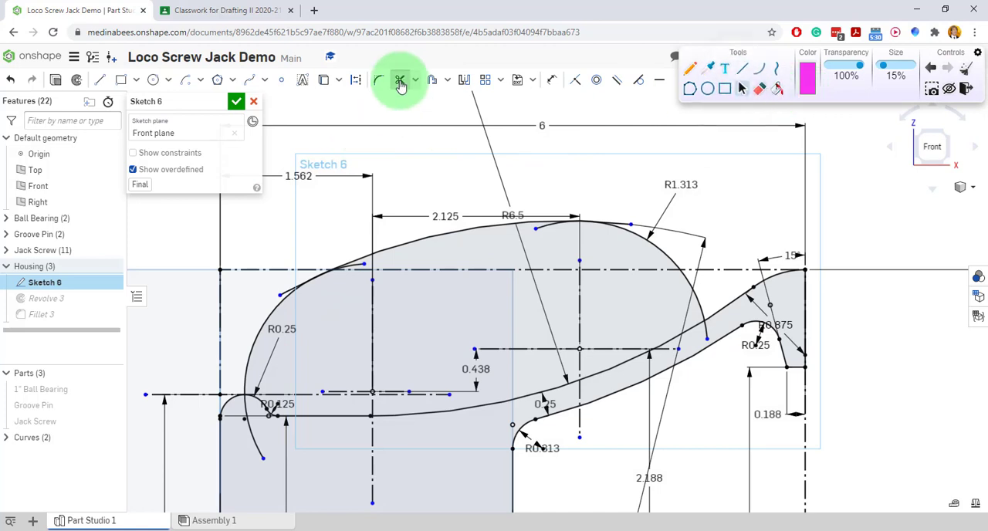
scroll(297, 300, "up", 5)
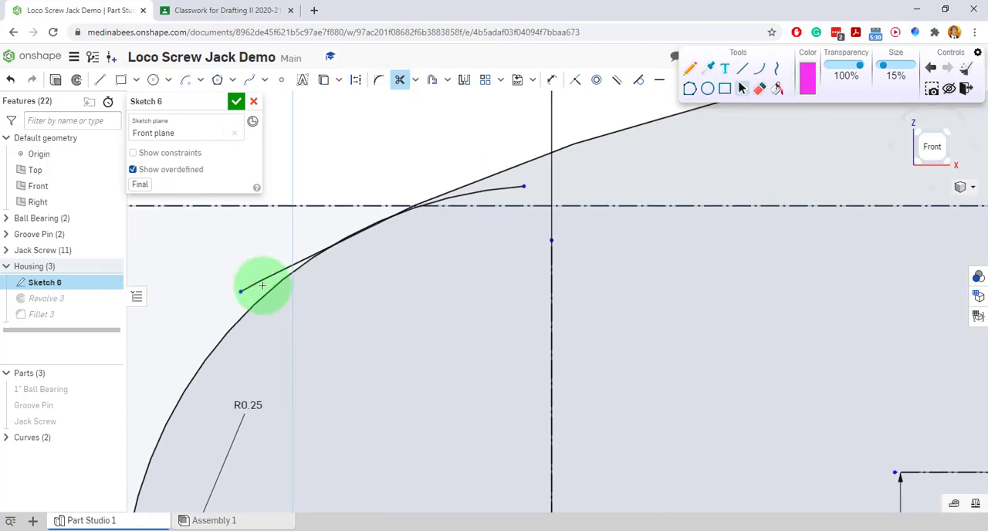
left_click(257, 280)
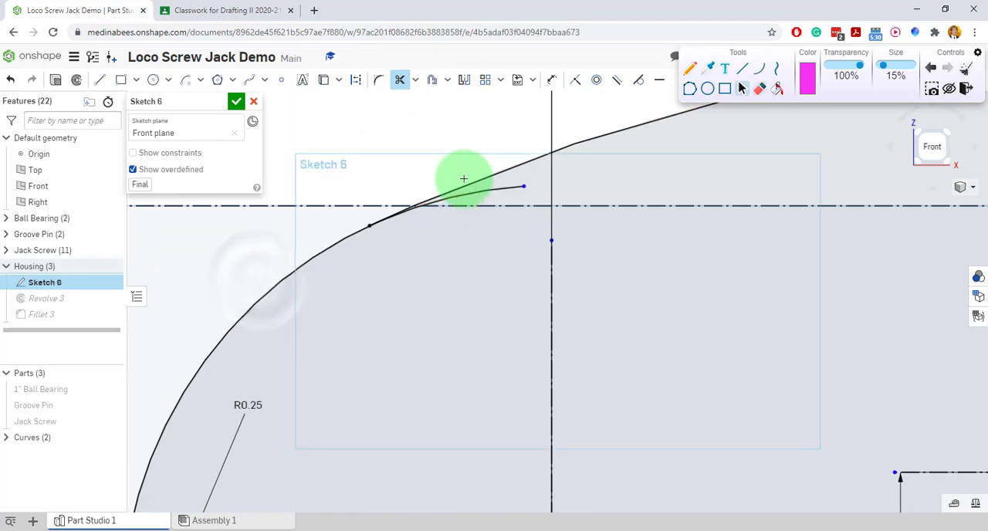
left_click(491, 193)
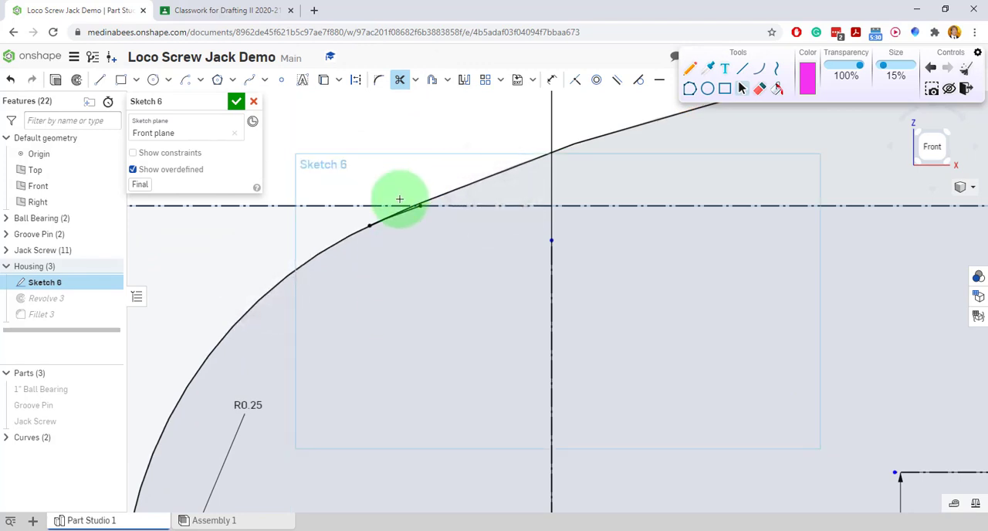
scroll(397, 202, "up", 5)
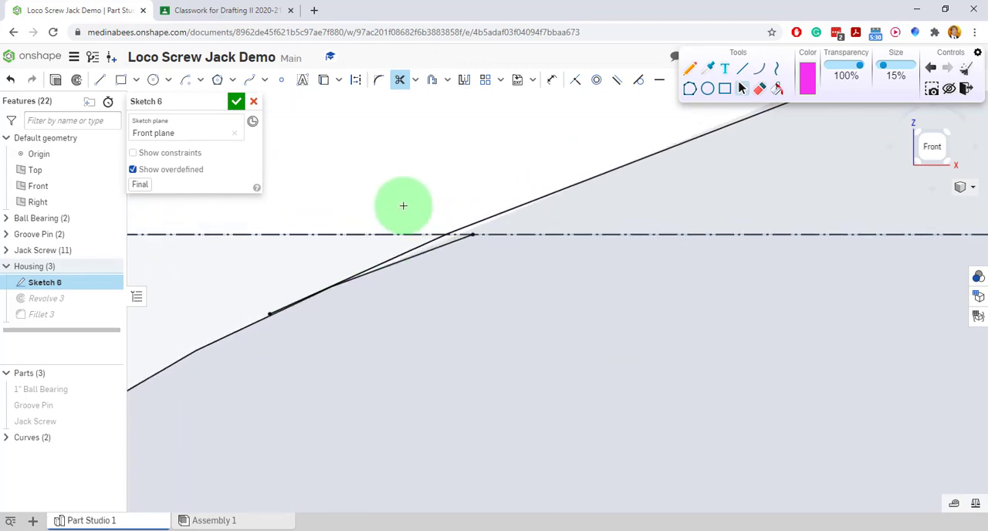
left_click(406, 260)
scroll(368, 335, "down", 10)
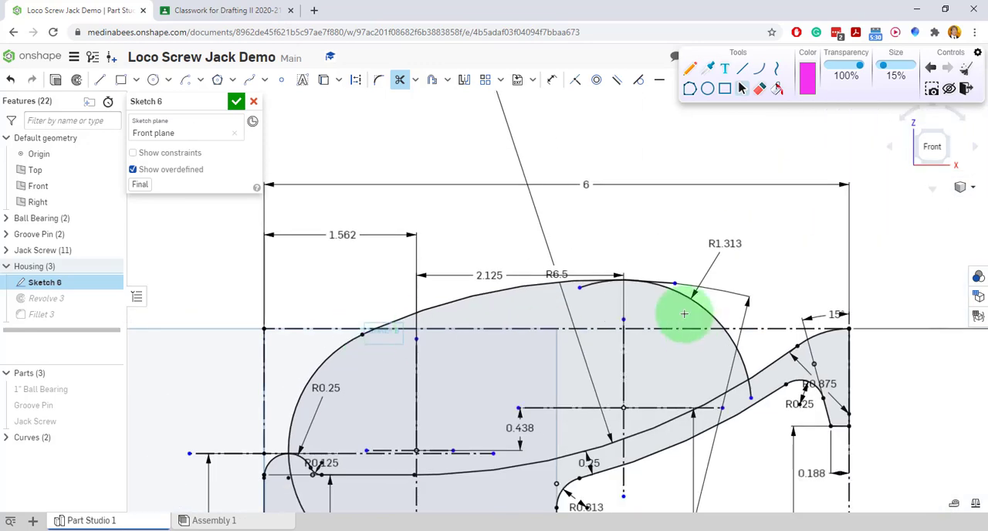
Trim the overlapping arc ends where the 6 in arc meets the right 1.313 in handle arc.
scroll(683, 314, "up", 5)
left_click(400, 273)
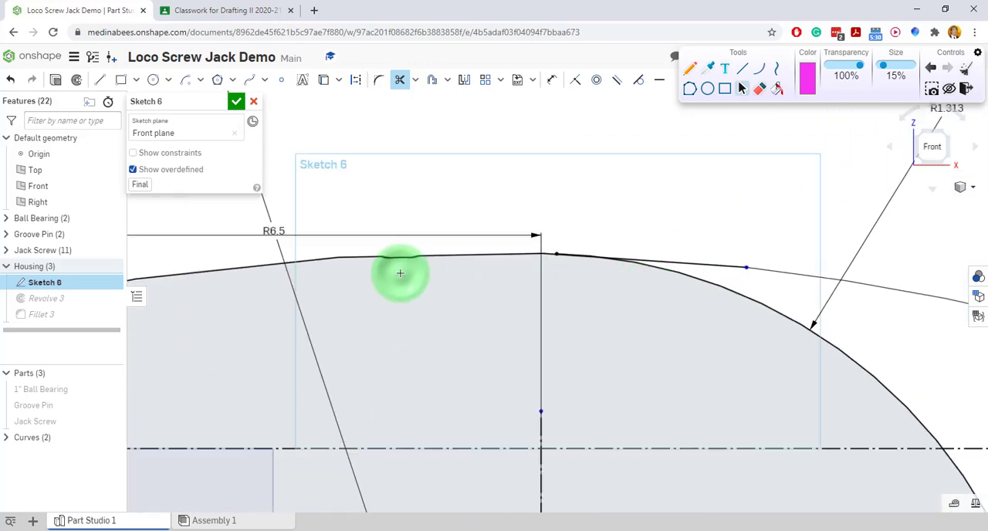
left_click(715, 265)
scroll(568, 273, "down", 5)
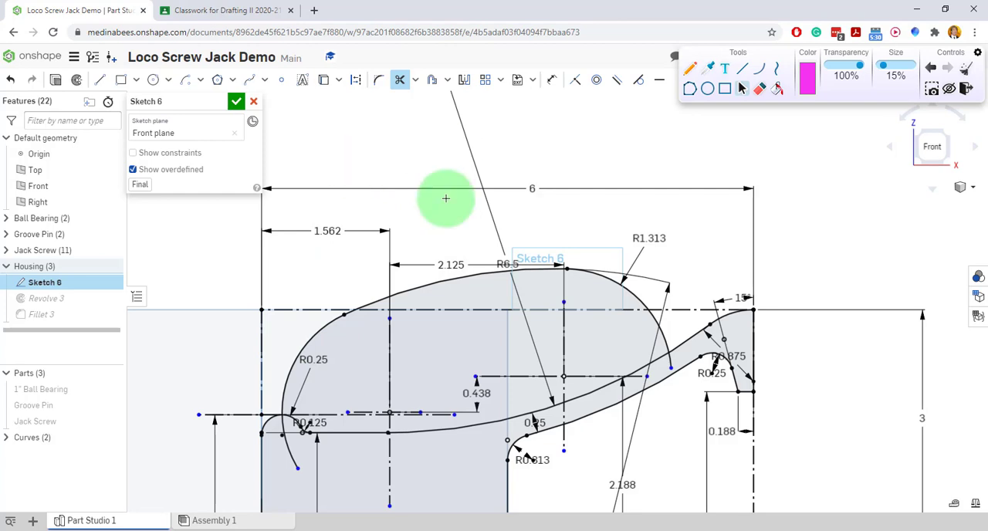
scroll(459, 174, "down", 3)
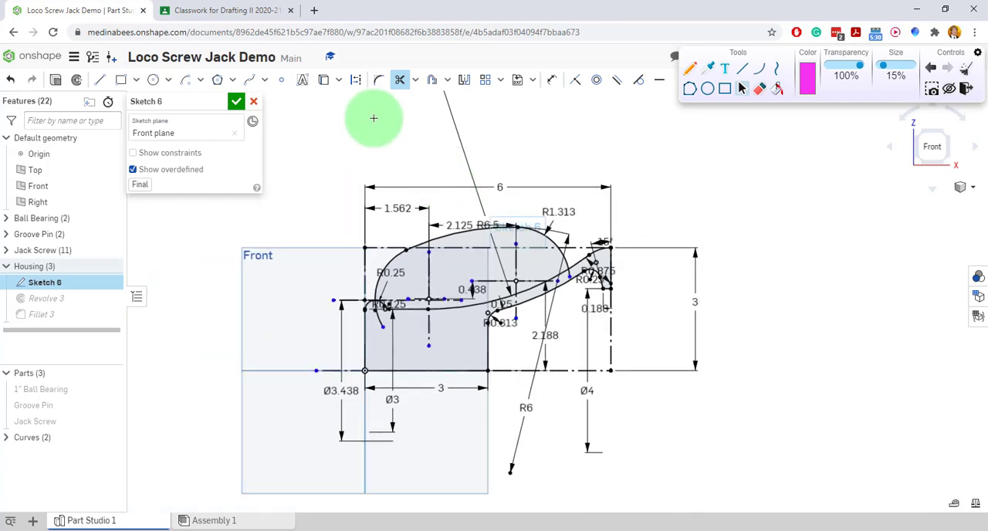
Switch to the Loco Screw Jack PDF, trace the handle's cross-section with the pen, draw its slanted centerline, and clear the marks.
left_click(225, 10)
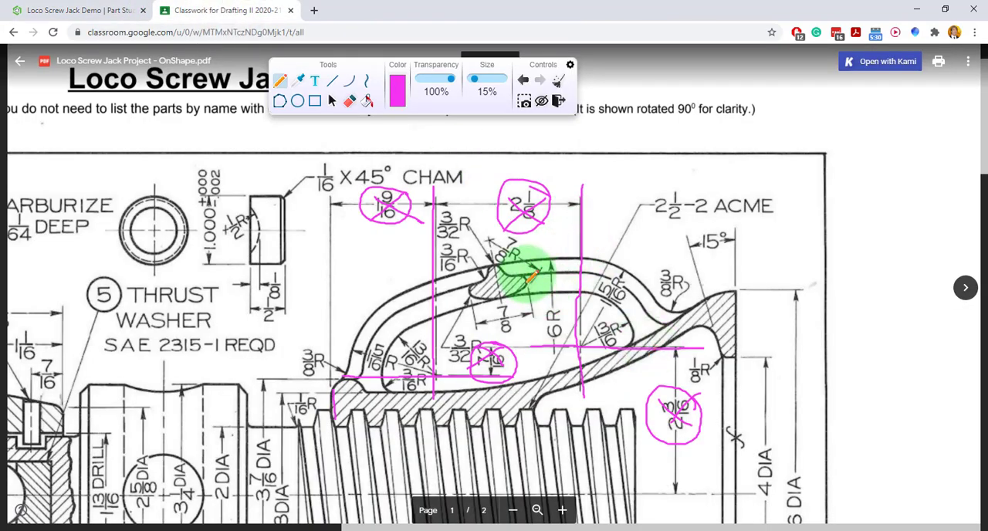
left_click(558, 84)
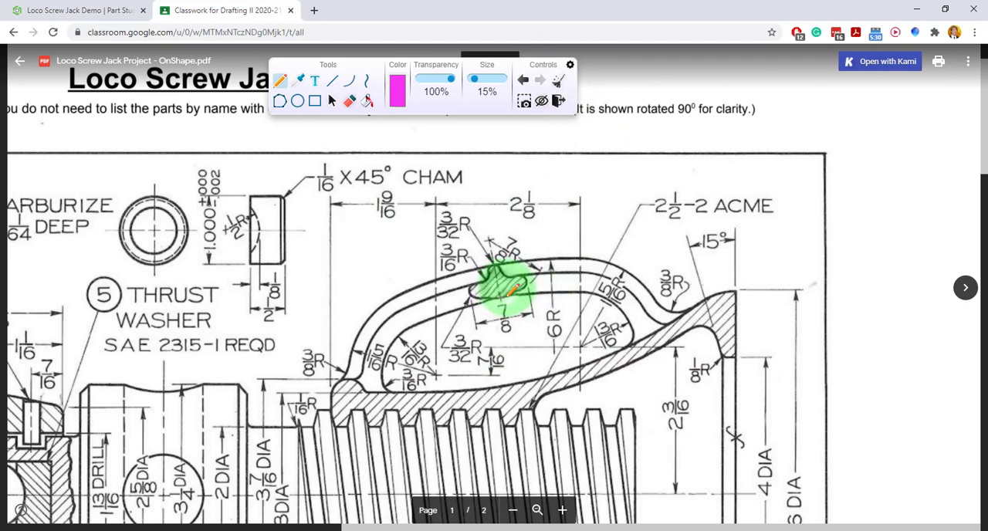
left_click_drag(500, 299, 527, 285)
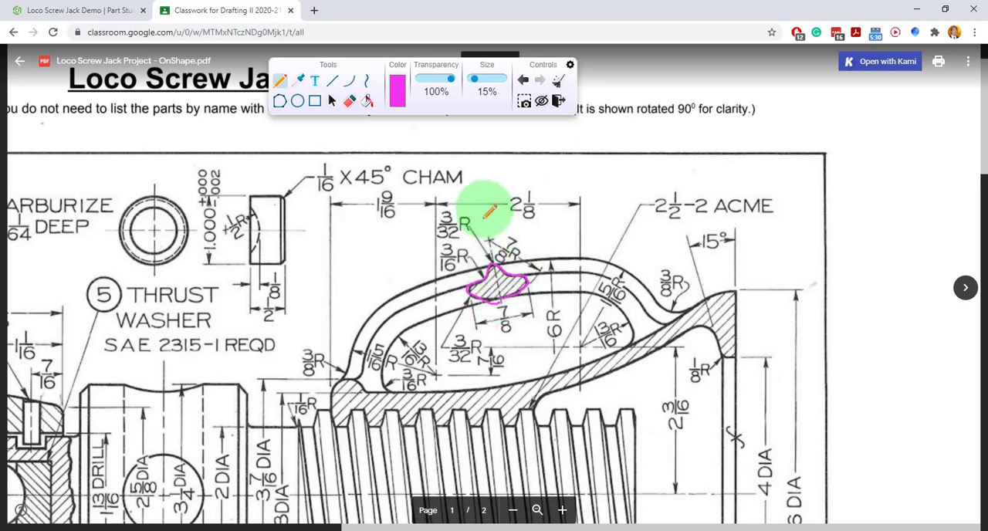
left_click_drag(490, 235, 506, 295)
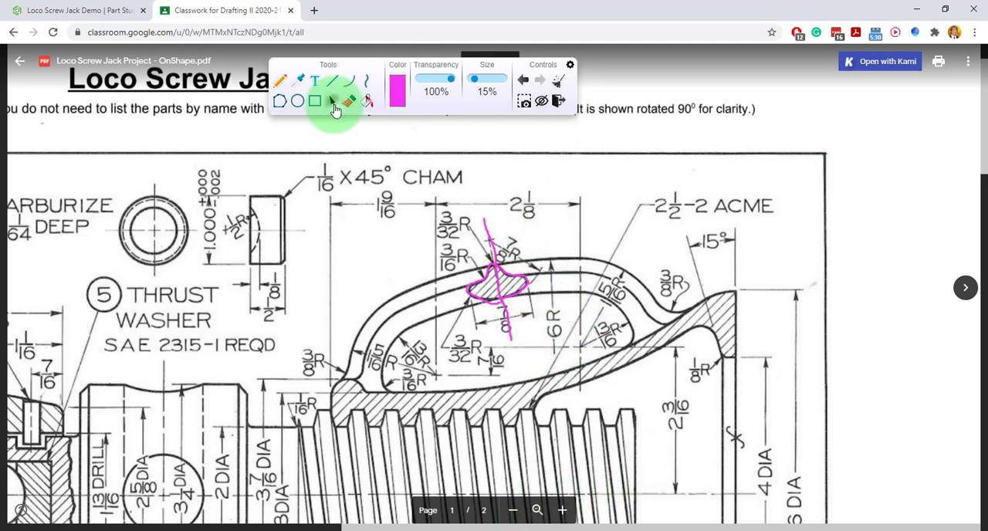
left_click(558, 84)
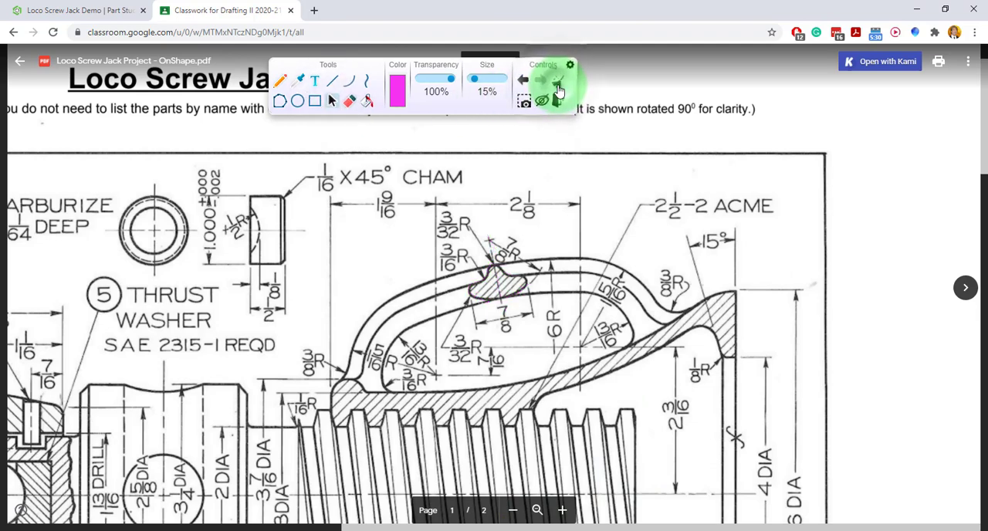
Show the whole drawing and mark the handle section's slanted axis with a pen line extended down through the housing.
scroll(547, 176, "down", 4)
scroll(546, 191, "up", 2)
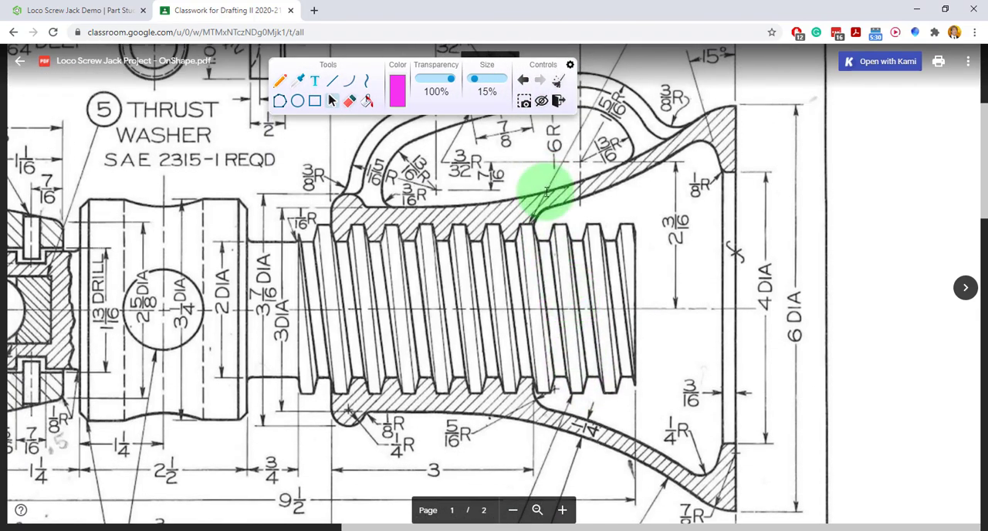
left_click(512, 509)
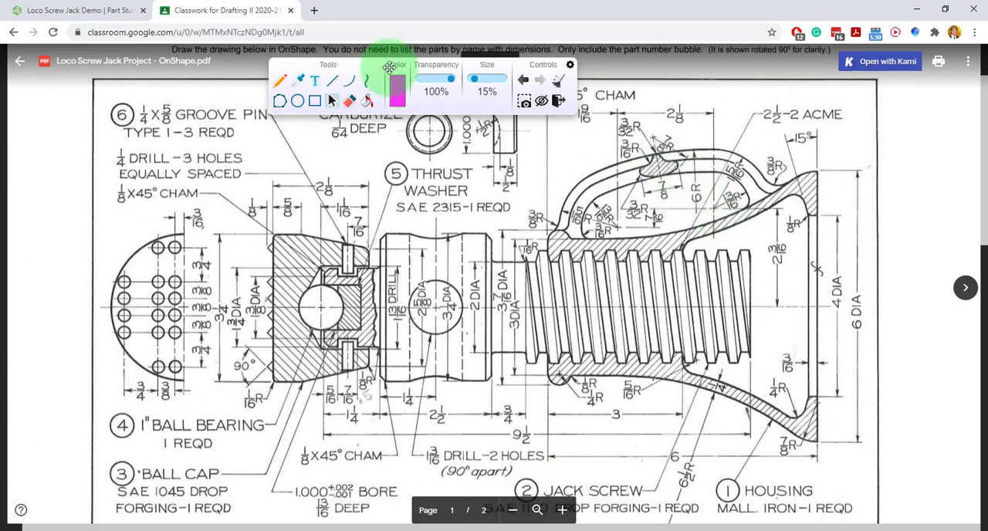
left_click(282, 81)
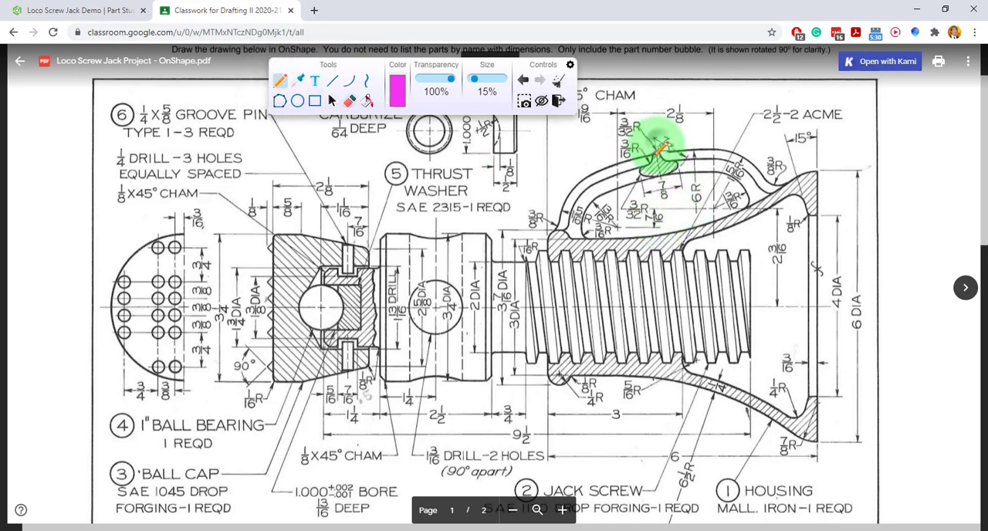
left_click_drag(662, 175, 663, 178)
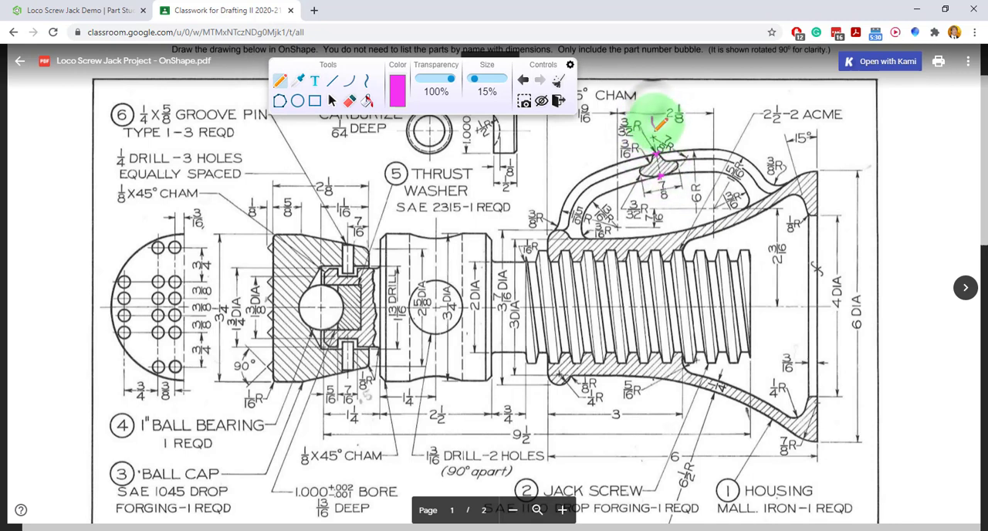
left_click_drag(659, 176, 698, 507)
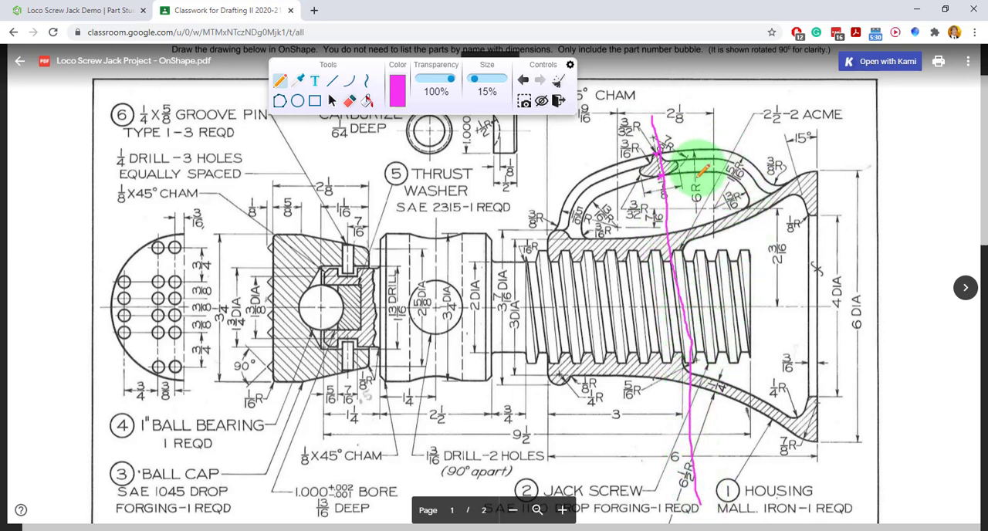
left_click_drag(693, 151, 702, 501)
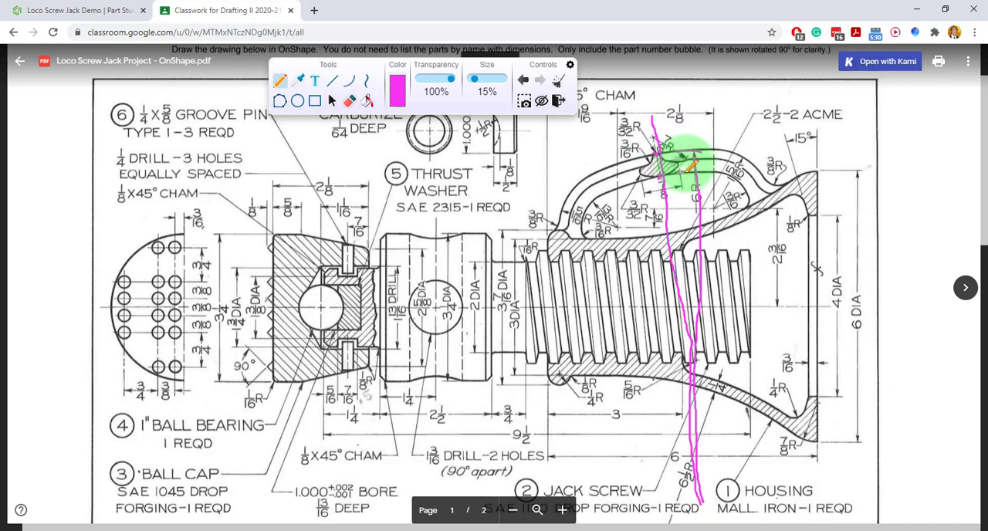
left_click_drag(704, 174, 705, 173)
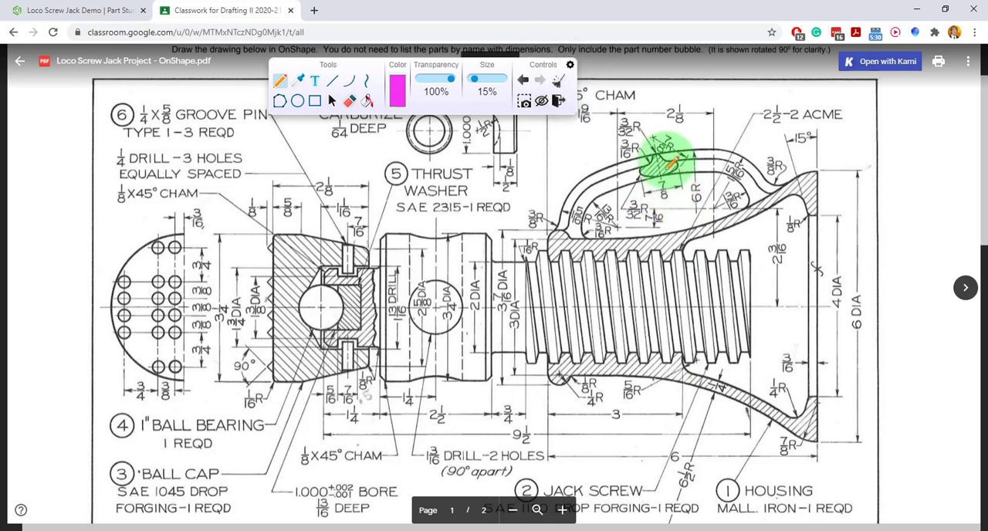
left_click_drag(648, 119, 696, 393)
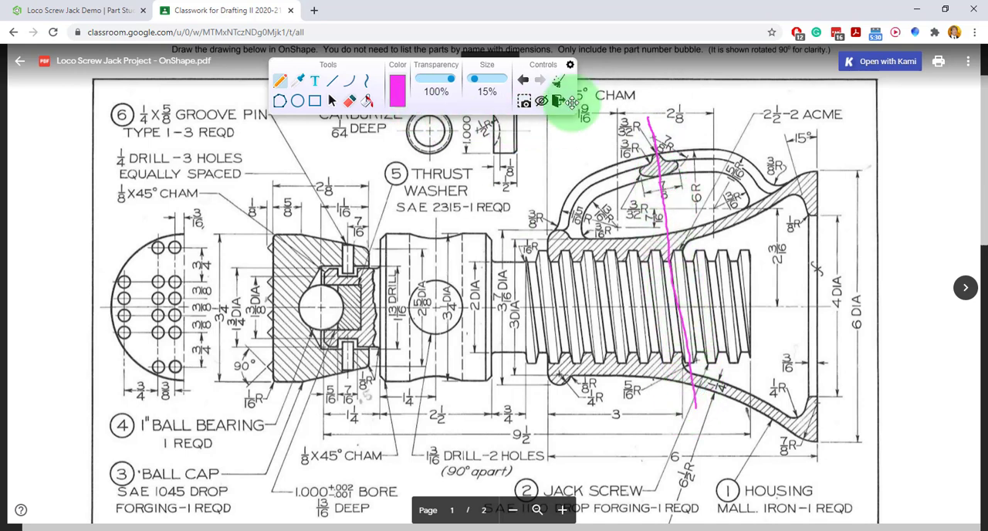
Switch back to the Onshape part studio and reposition the 6 in arc's radius dimension so its leader meets the arc.
left_click(82, 12)
scroll(505, 135, "down", 1)
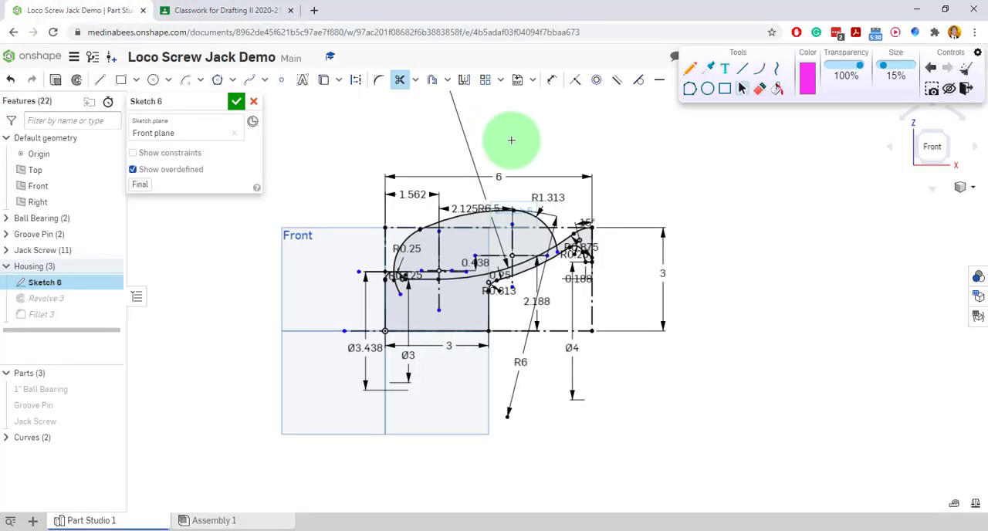
scroll(584, 223, "up", 2)
scroll(584, 223, "up", 3)
scroll(234, 244, "up", 5)
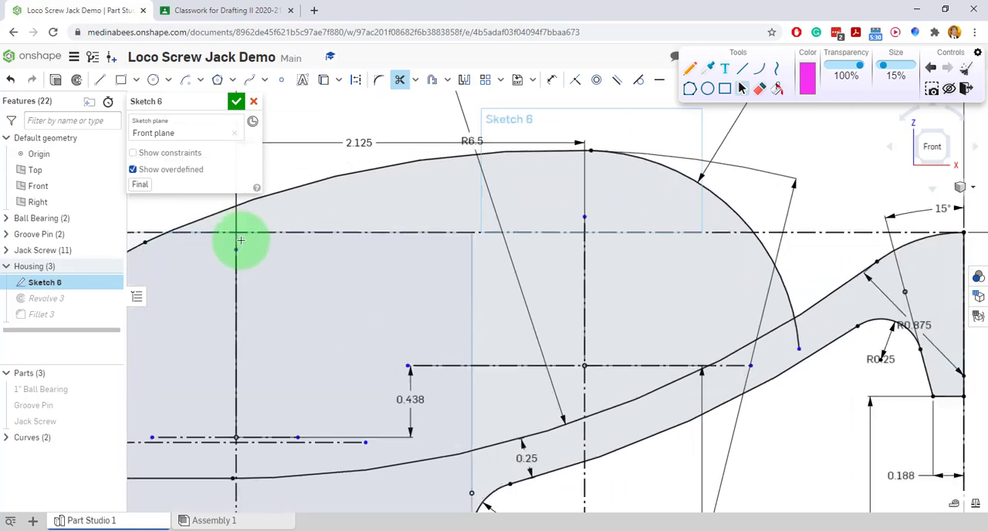
scroll(608, 201, "down", 5)
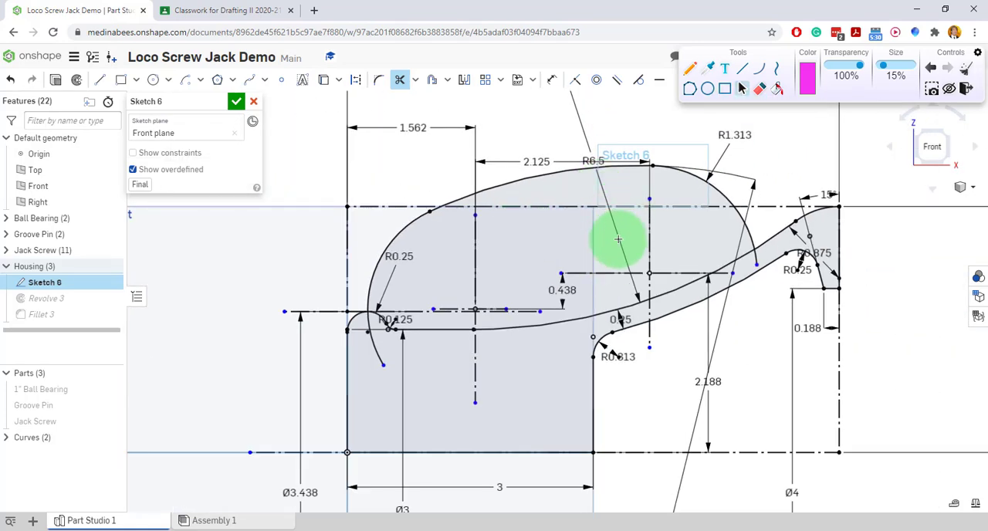
scroll(548, 220, "down", 3)
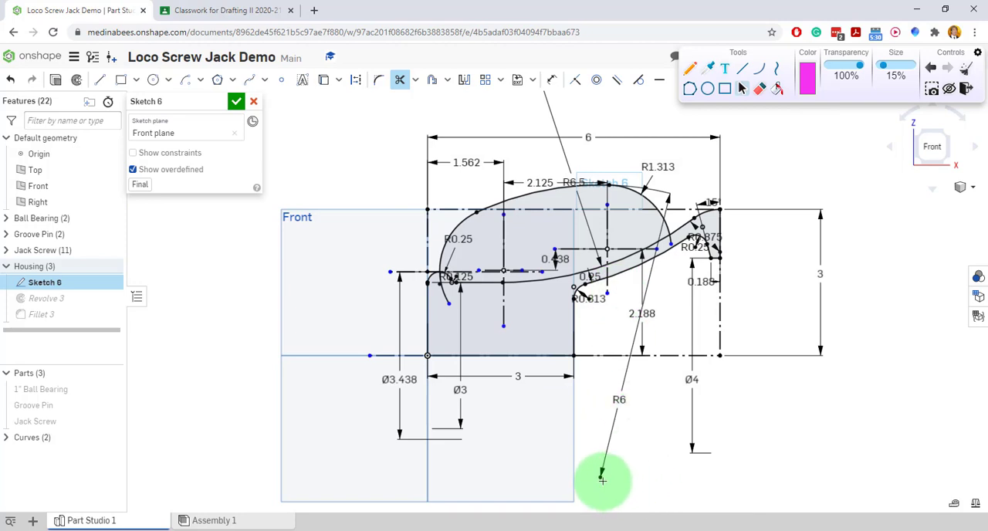
left_click(551, 80)
mouse_move(622, 403)
left_mouse_down()
mouse_move(620, 392)
mouse_move(579, 388)
mouse_move(588, 382)
left_mouse_up()
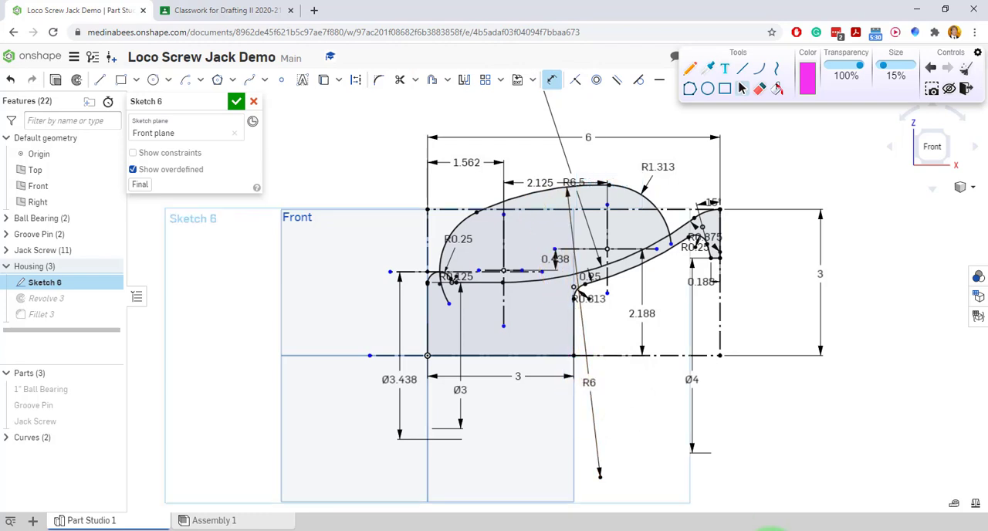
Draw a construction line from the midpoint of the 6 in handle arc to the arc's center point.
left_click(100, 79)
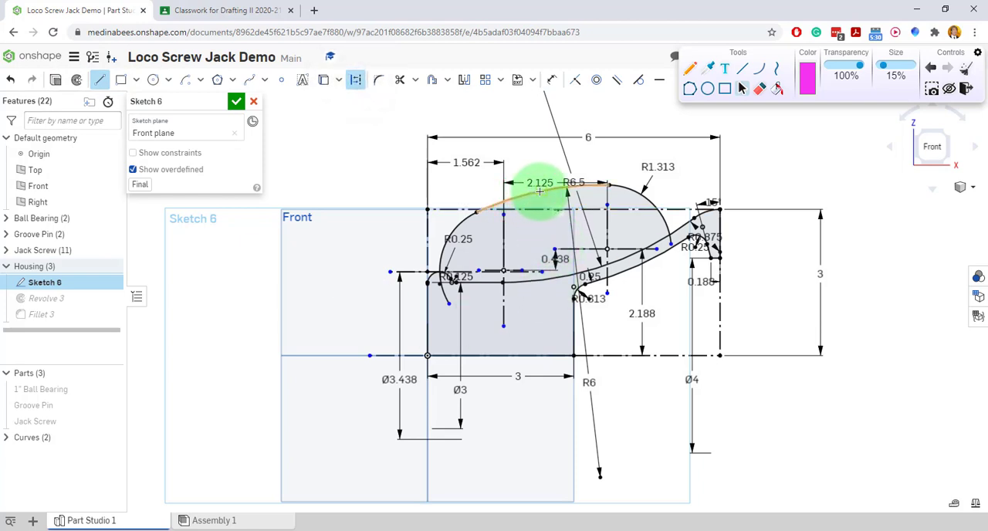
scroll(540, 190, "up", 5)
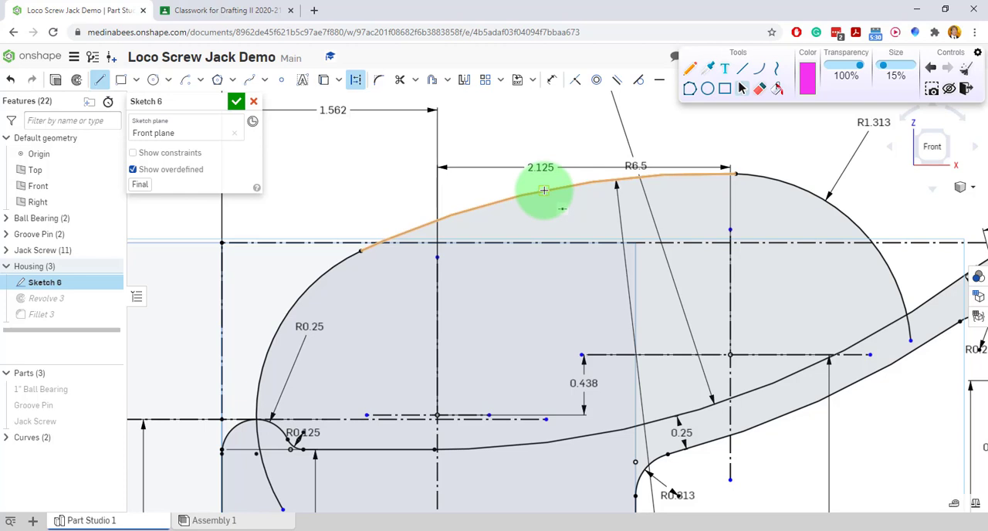
scroll(571, 278, "down", 5)
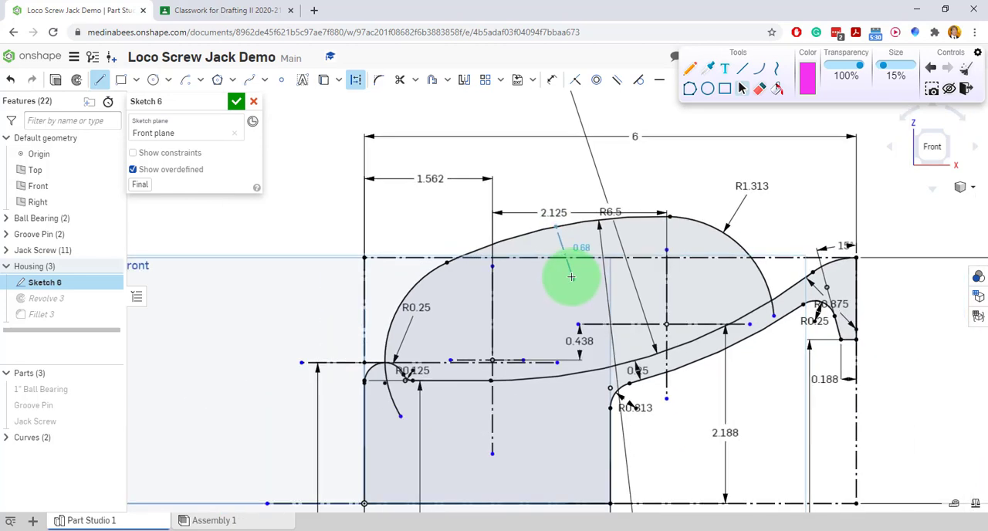
scroll(569, 426, "up", 6)
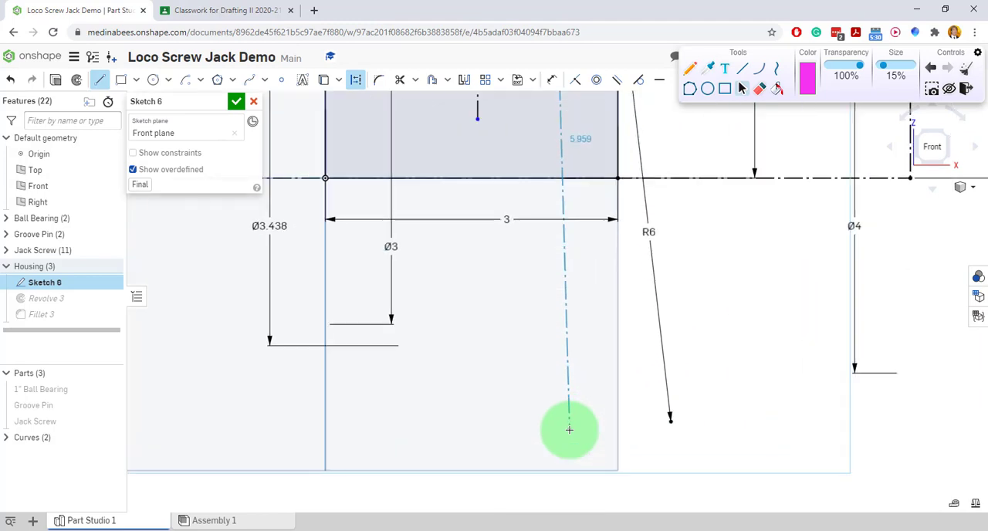
left_click(670, 419)
scroll(494, 382, "down", 4)
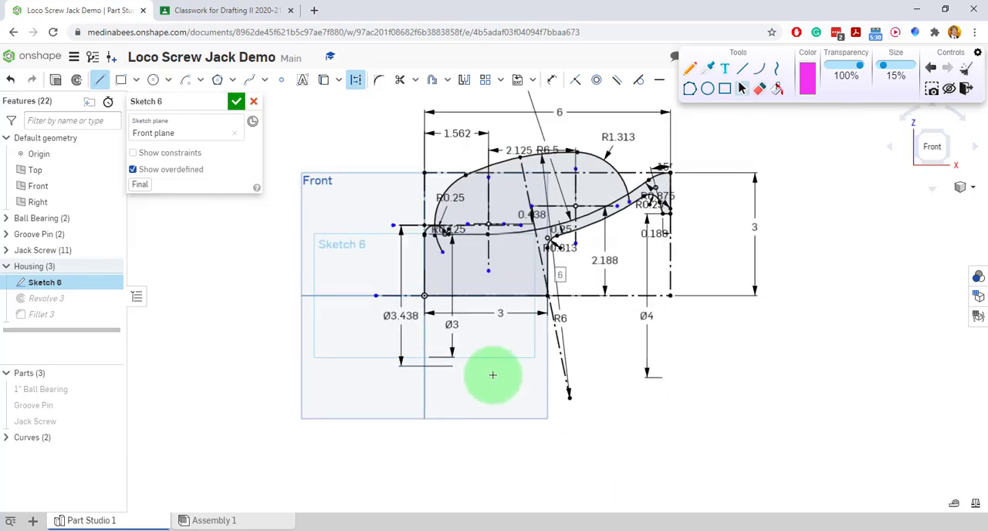
Place a sketch point where the construction line's upper end meets the 6 in handle arc.
scroll(602, 262, "up", 5)
scroll(610, 309, "down", 4)
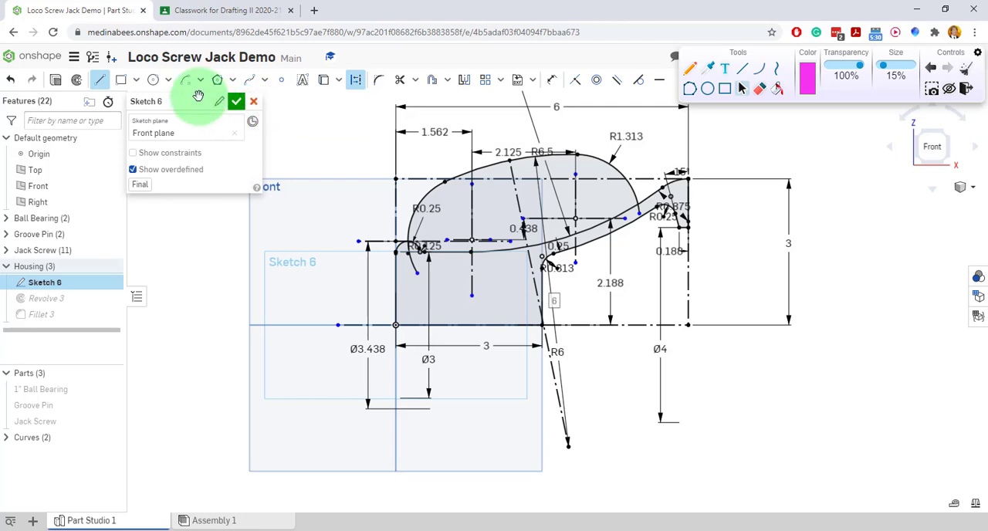
left_click(283, 85)
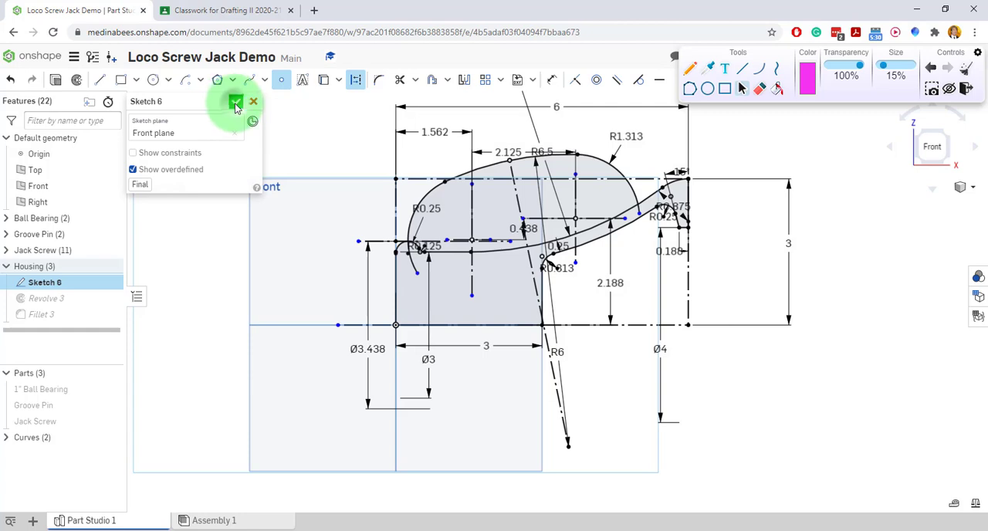
Finish the housing sketch and show it together with the revolved housing.
left_click(235, 103)
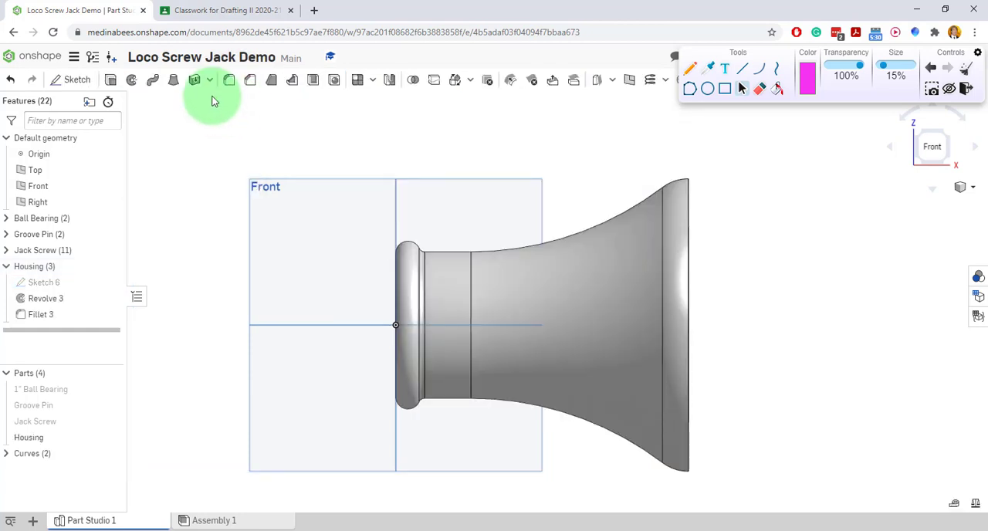
left_click(111, 284)
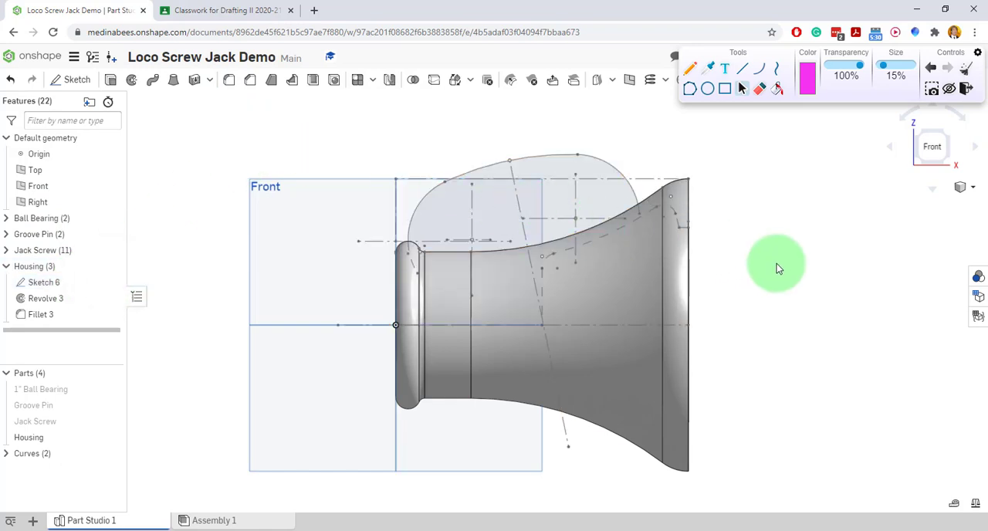
Illustrate the handle's cross-section with pen strokes inside the handle outline in an angled view, and clear all the markup.
mouse_move(777, 268)
right_mouse_down()
mouse_move(772, 260)
mouse_move(710, 275)
mouse_move(726, 300)
mouse_move(679, 263)
mouse_move(716, 291)
mouse_move(719, 280)
right_mouse_up()
left_click(689, 68)
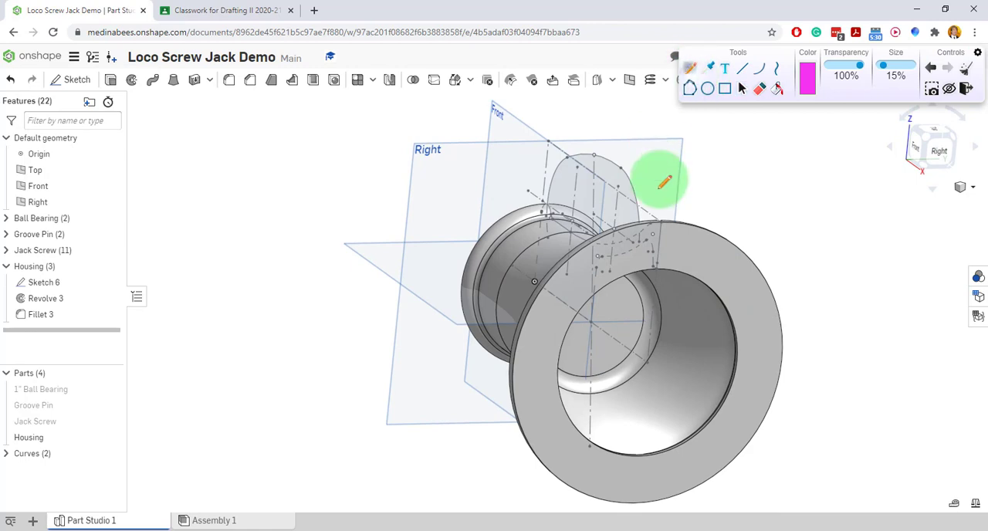
left_click_drag(595, 152, 594, 195)
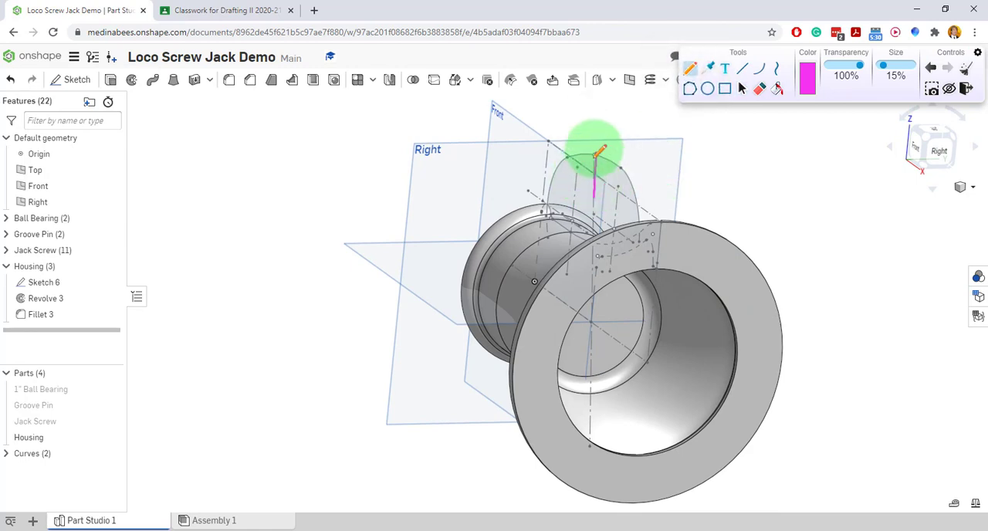
mouse_move(596, 152)
left_mouse_down()
mouse_move(554, 179)
mouse_move(620, 179)
mouse_move(629, 190)
left_mouse_up()
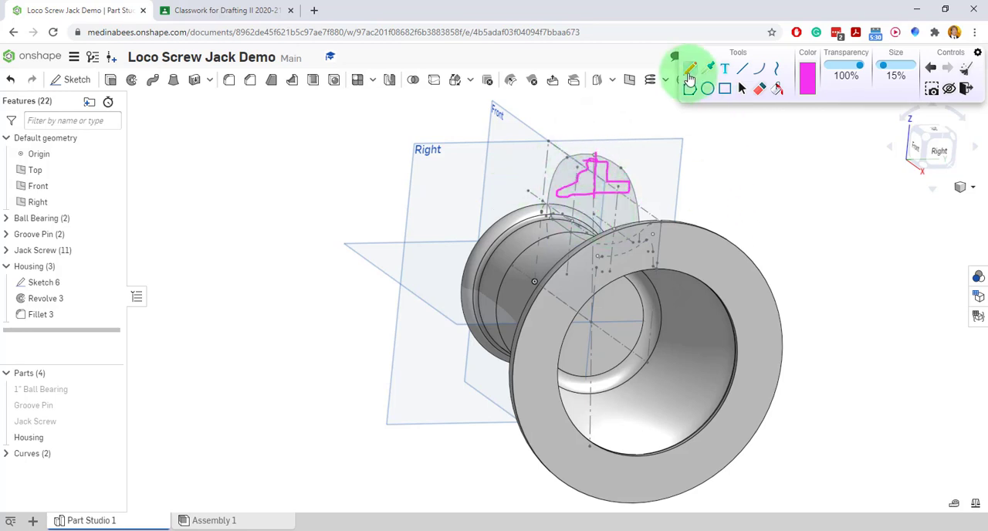
left_click(964, 69)
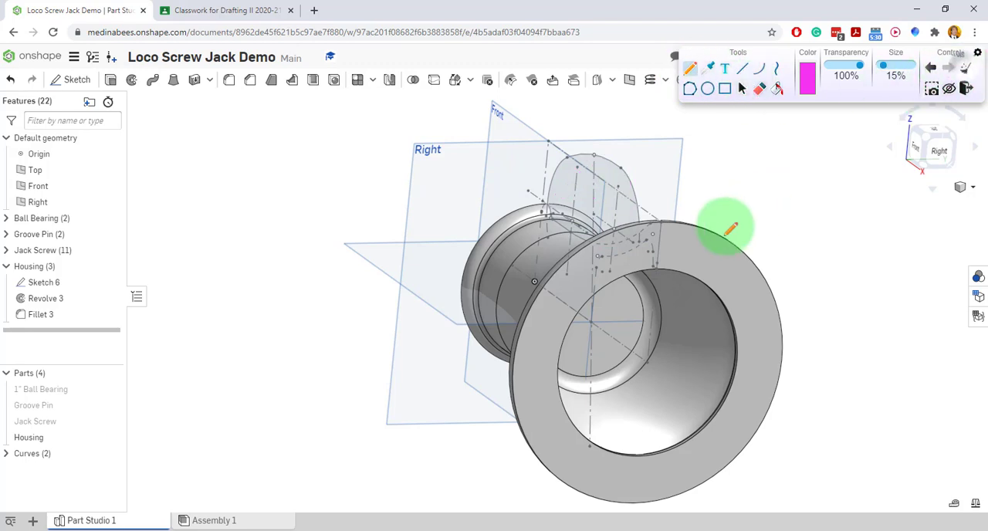
right_click_drag(709, 251, 745, 243)
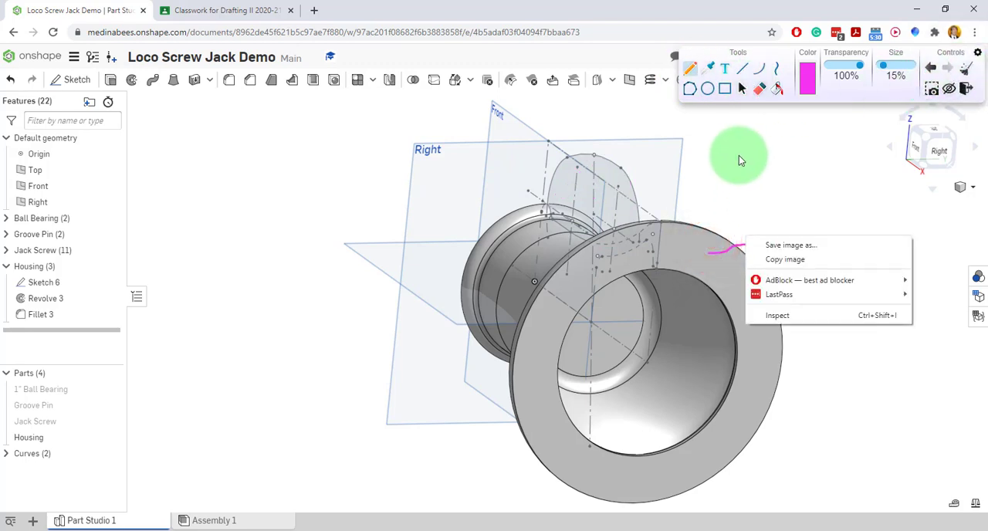
left_click(793, 180)
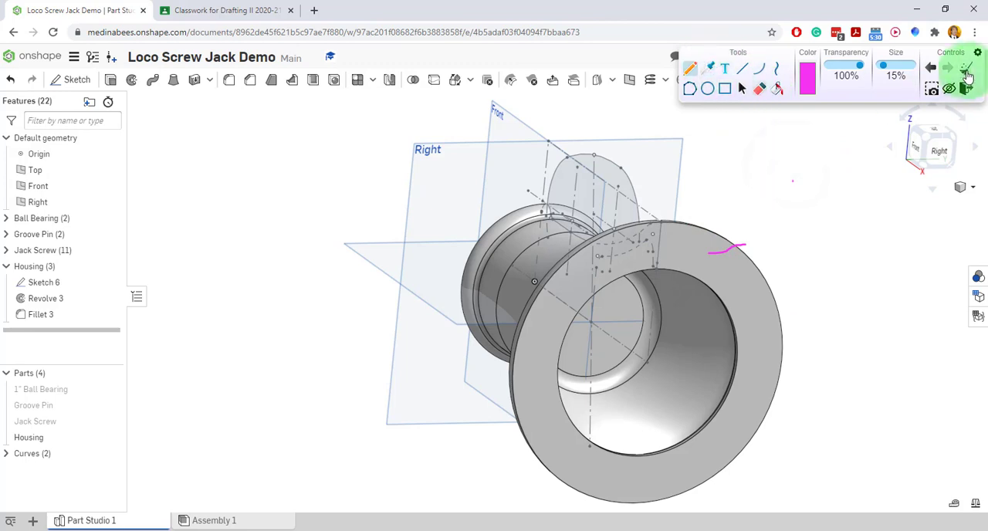
left_click(969, 69)
Trace the slanted construction line through the handle with a pen stroke in a near-front view, and clear the stroke.
left_click(741, 88)
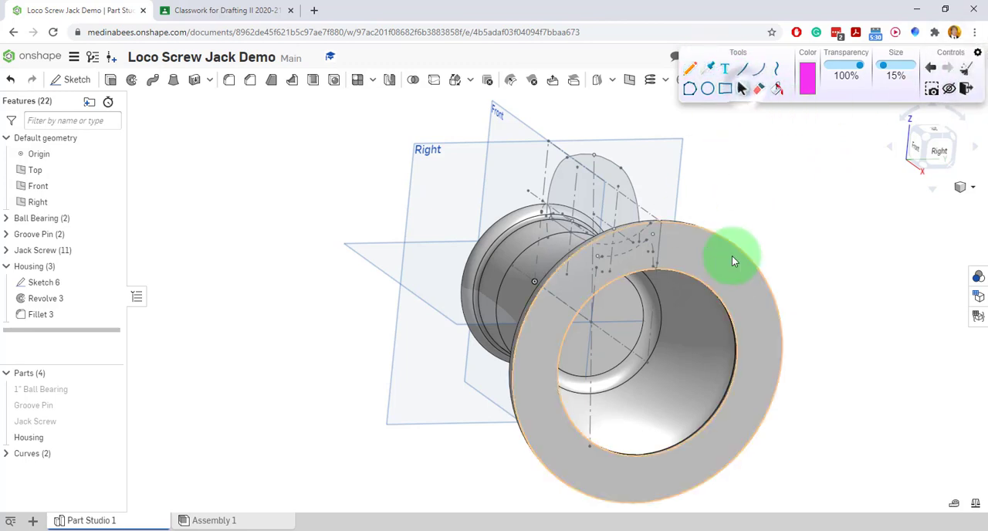
mouse_move(734, 260)
right_mouse_down()
mouse_move(760, 236)
mouse_move(787, 242)
mouse_move(749, 270)
right_mouse_up()
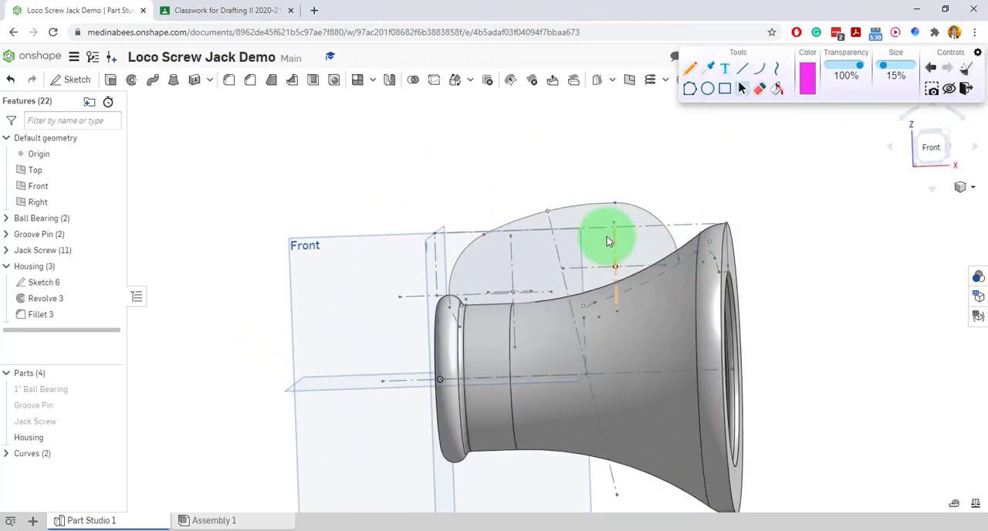
left_click(689, 69)
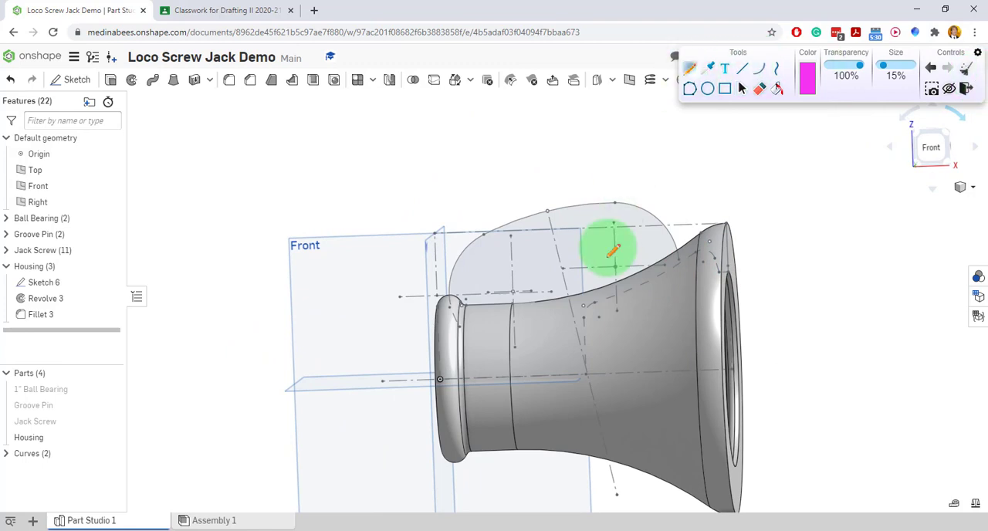
left_click_drag(544, 187, 614, 474)
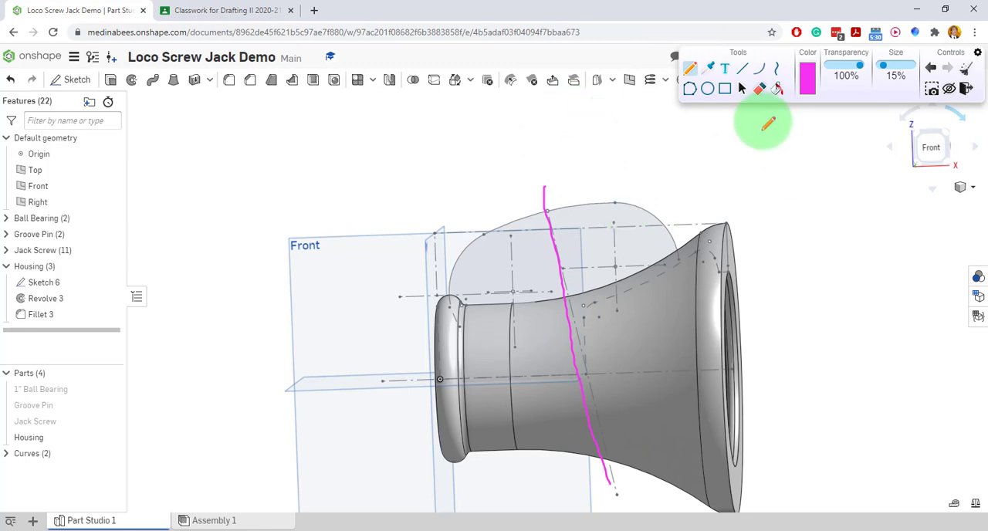
left_click(742, 88)
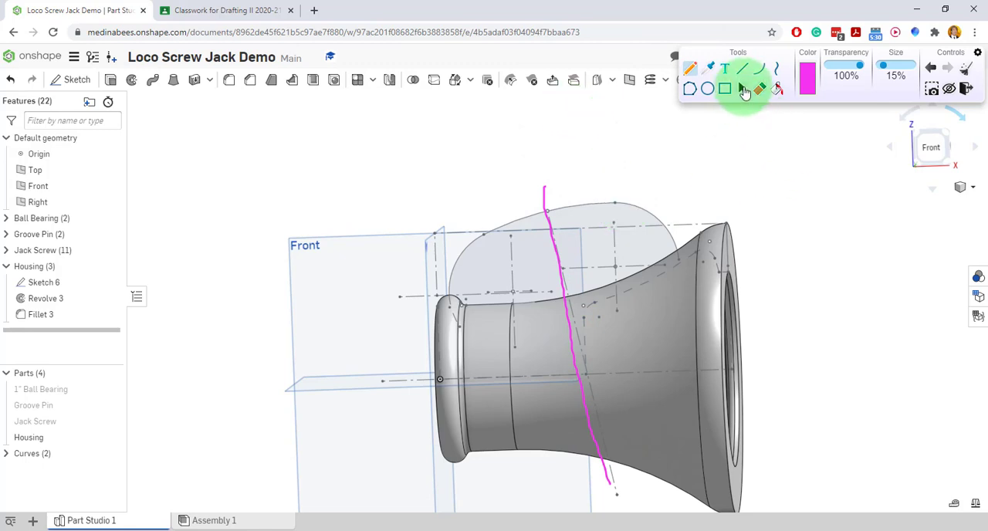
left_click(965, 68)
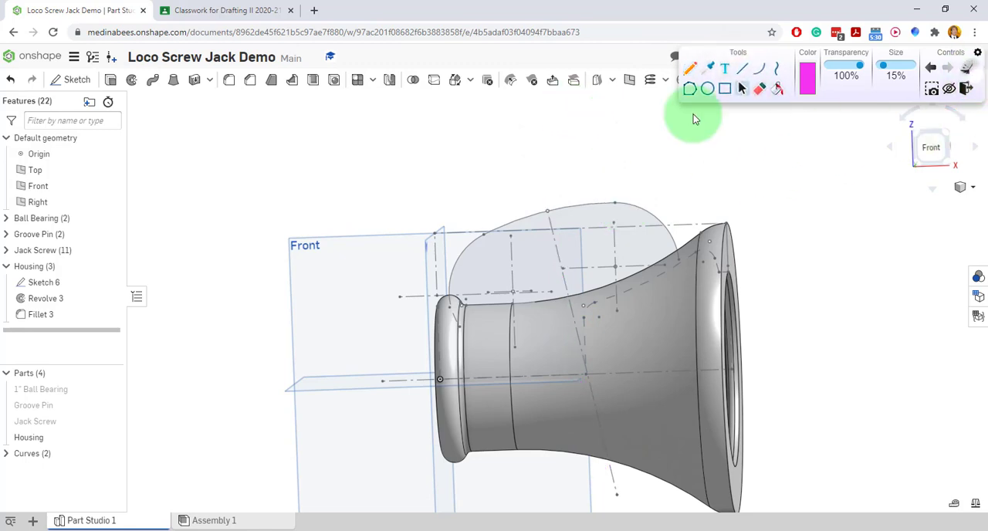
Create a Line angle plane through the slanted construction line of the housing sketch, with the angle at 0 deg.
left_click(629, 80)
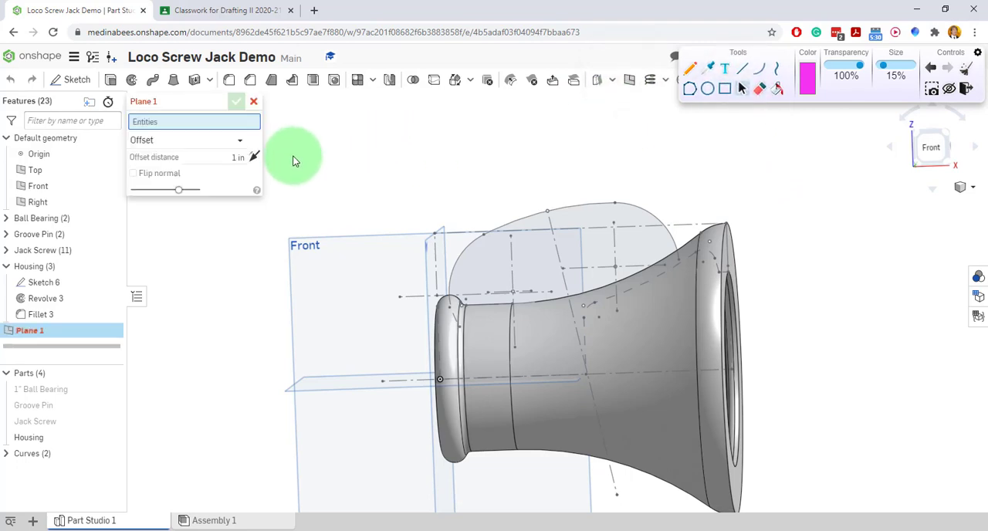
left_click(237, 143)
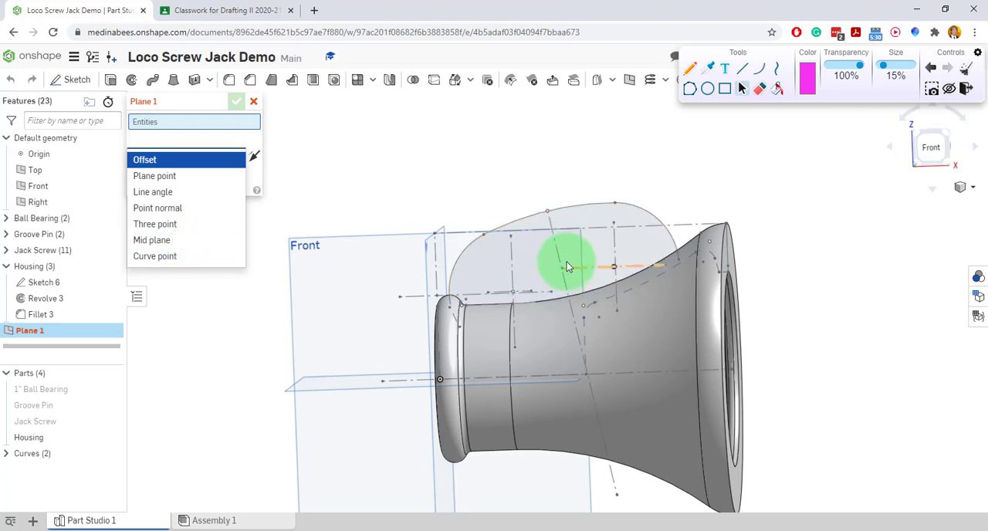
left_click(171, 199)
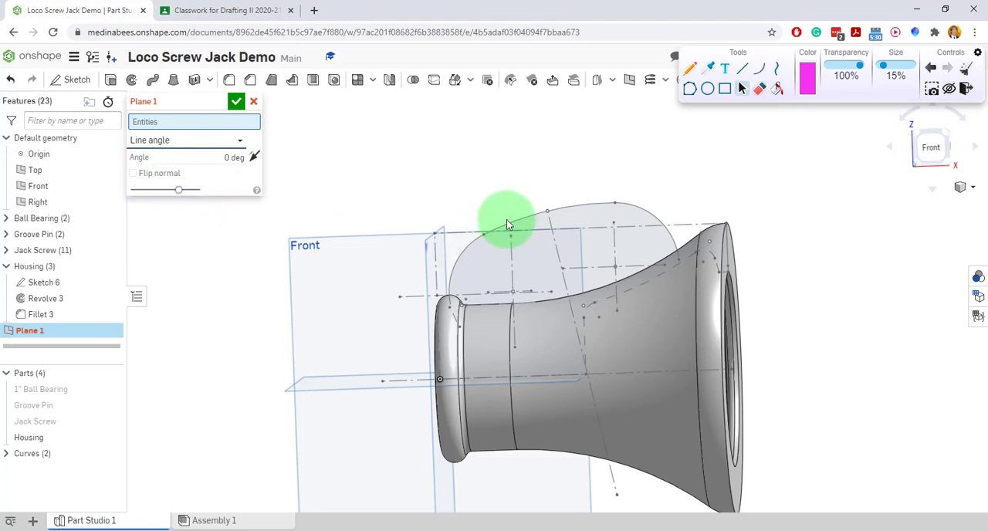
left_click(550, 229)
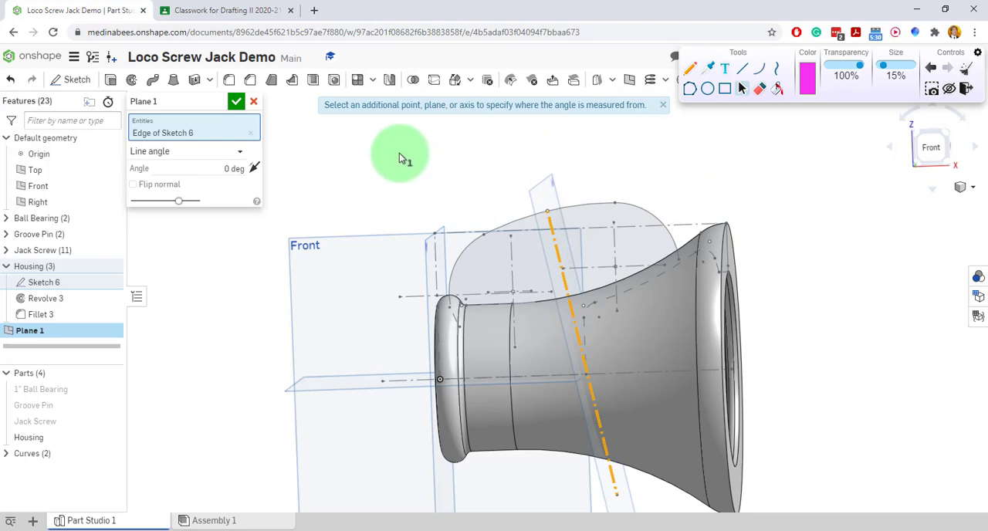
right_click_drag(784, 307, 656, 268)
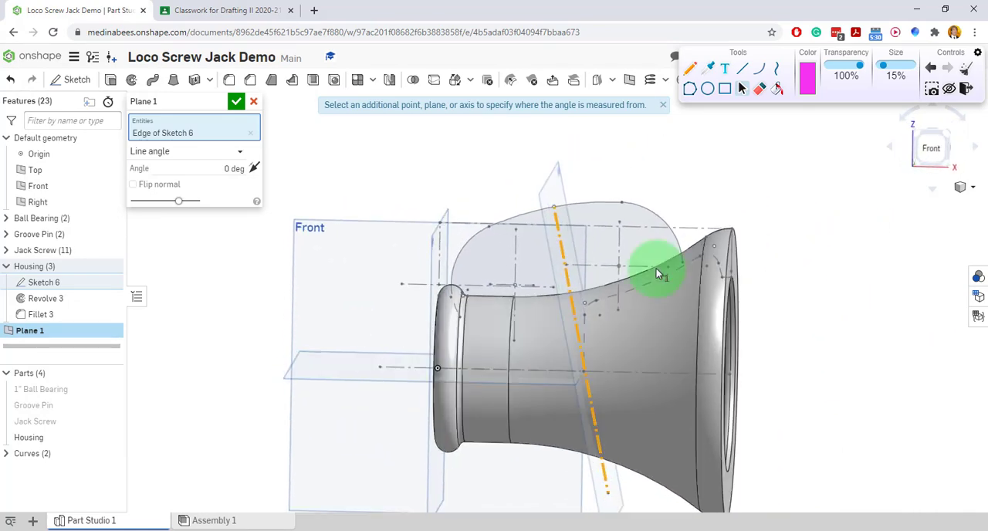
left_click(236, 103)
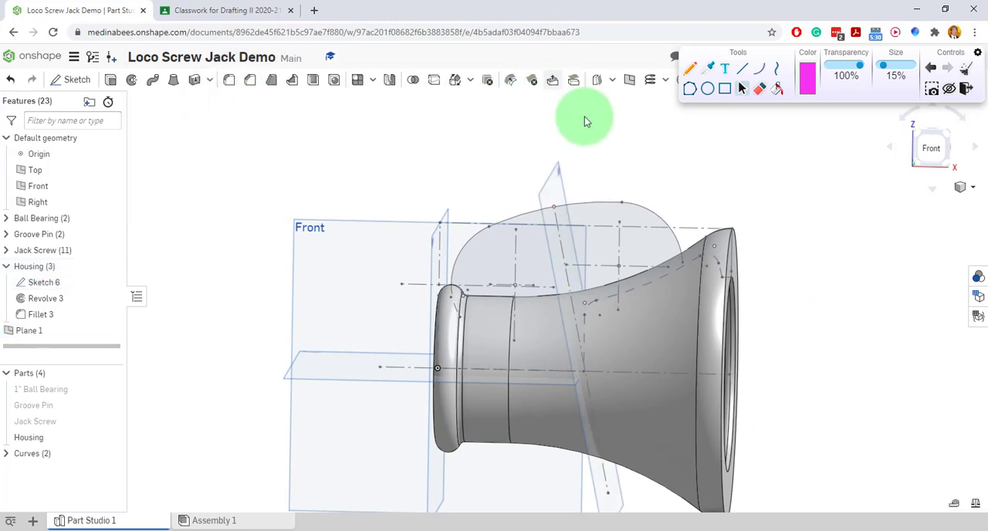
Start a new sketch on the slanted plane through the handle and view it normal to the sketch plane.
left_click(631, 163)
right_click_drag(631, 163, 603, 168)
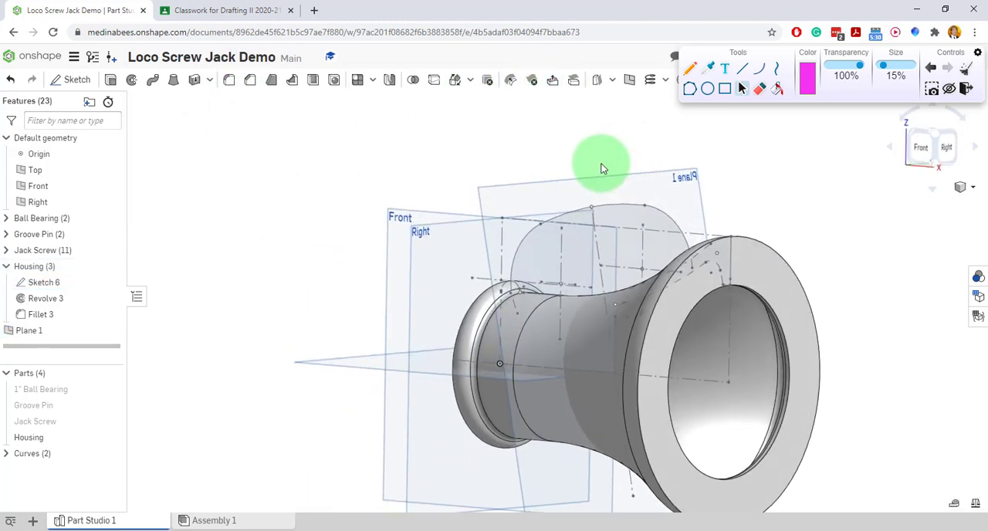
right_click(659, 187)
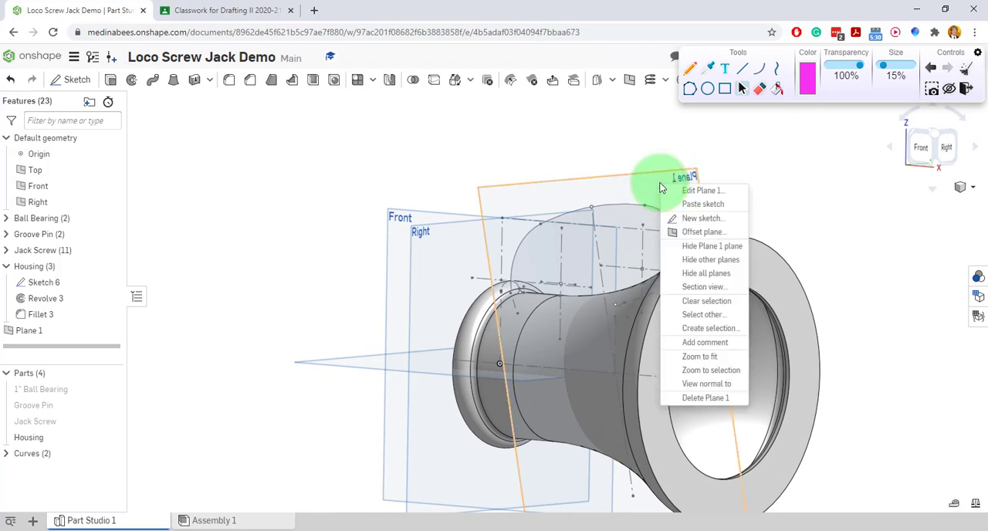
left_click(720, 221)
left_click(628, 212)
right_click(629, 210)
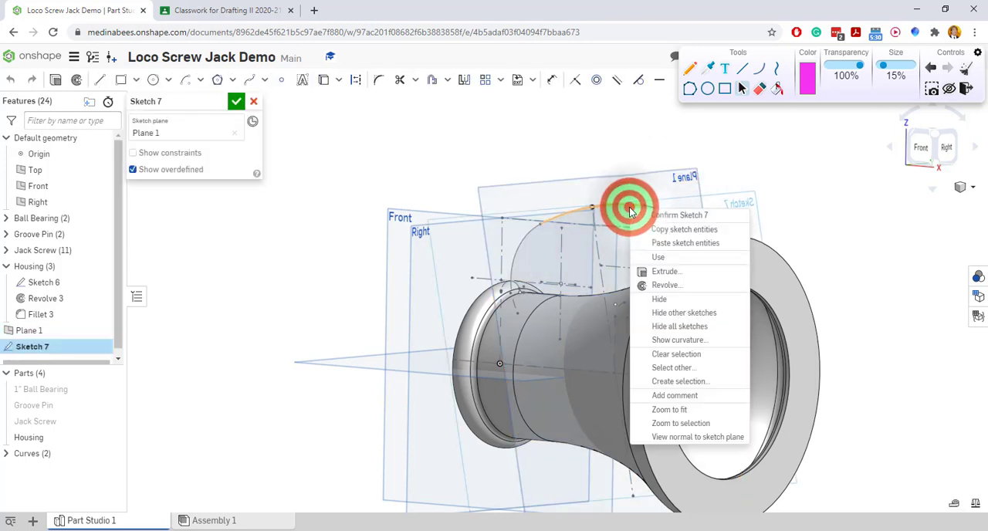
left_click(708, 438)
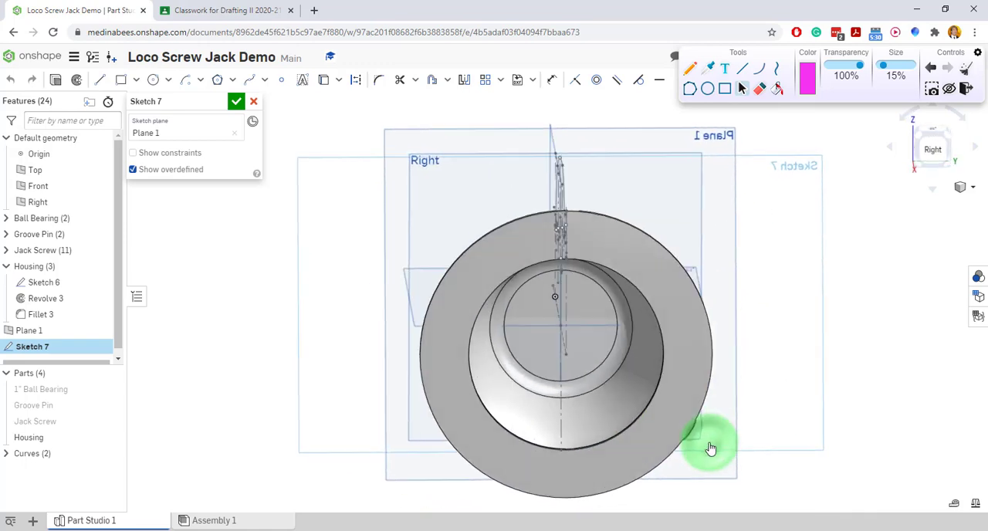
Sketch a construction-line rectangle about 3.12 wide by 0.58 high on Plane 1, its top edge passing through the handle outline's top point.
scroll(559, 163, "up", 1)
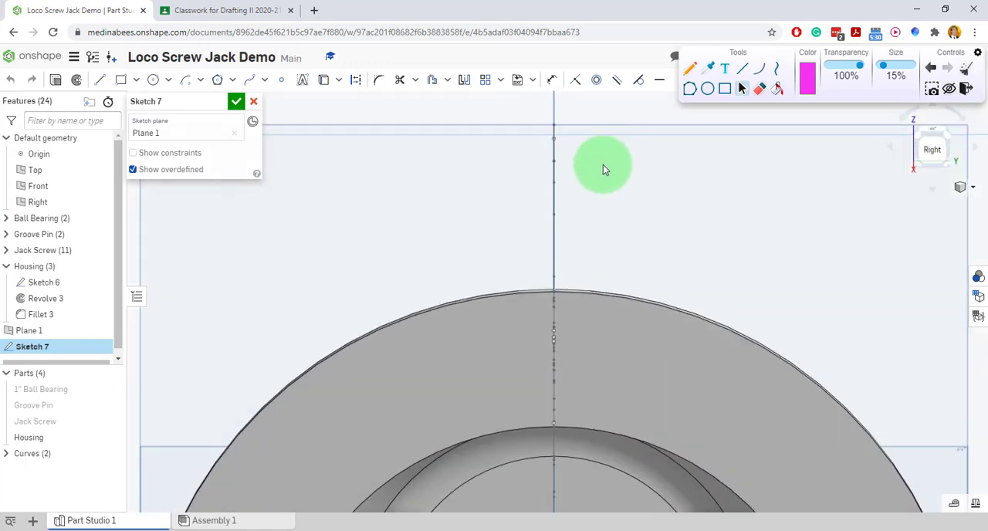
scroll(572, 122, "up", 5)
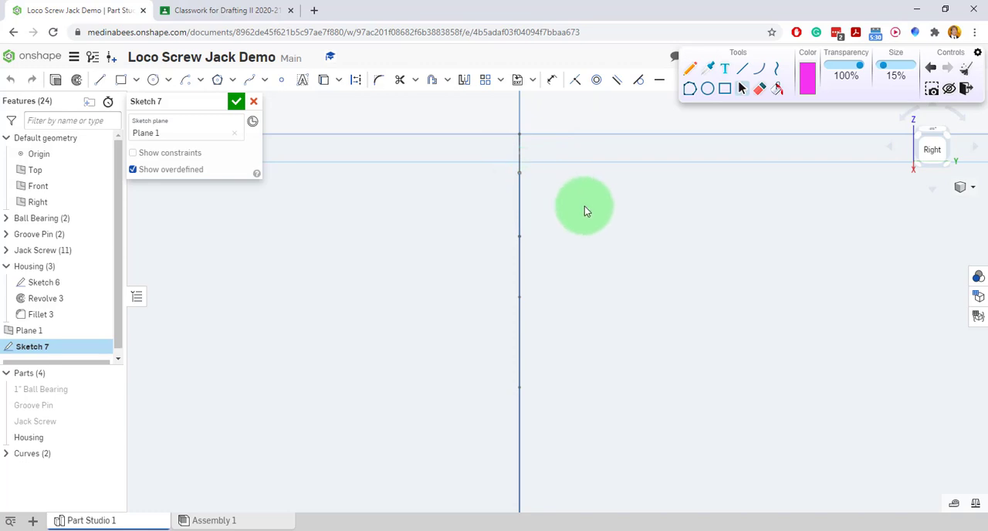
scroll(593, 244, "down", 3)
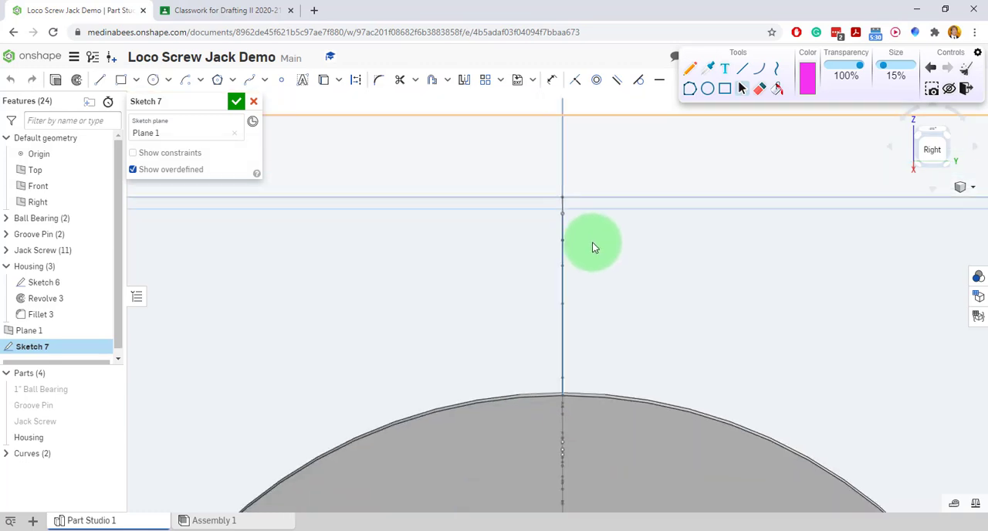
right_click_drag(594, 244, 539, 251)
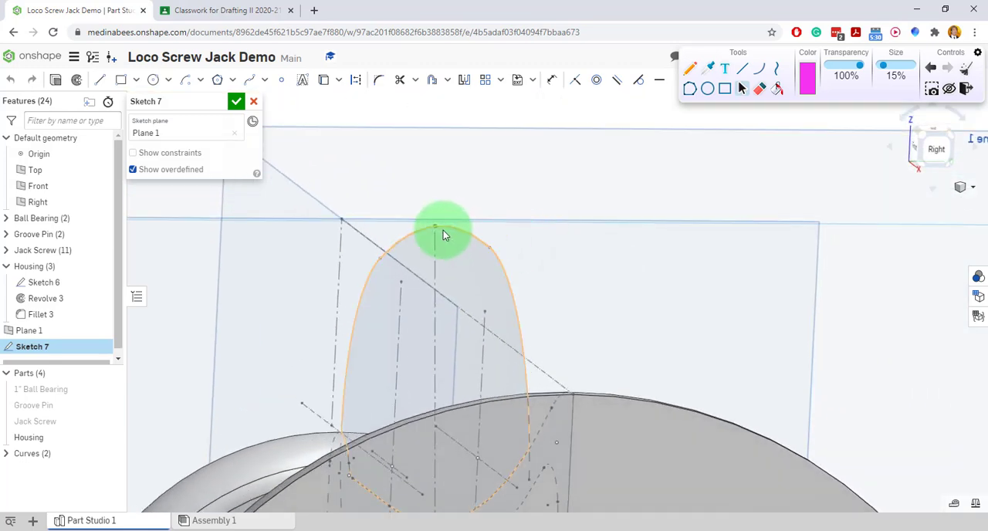
right_click(623, 261)
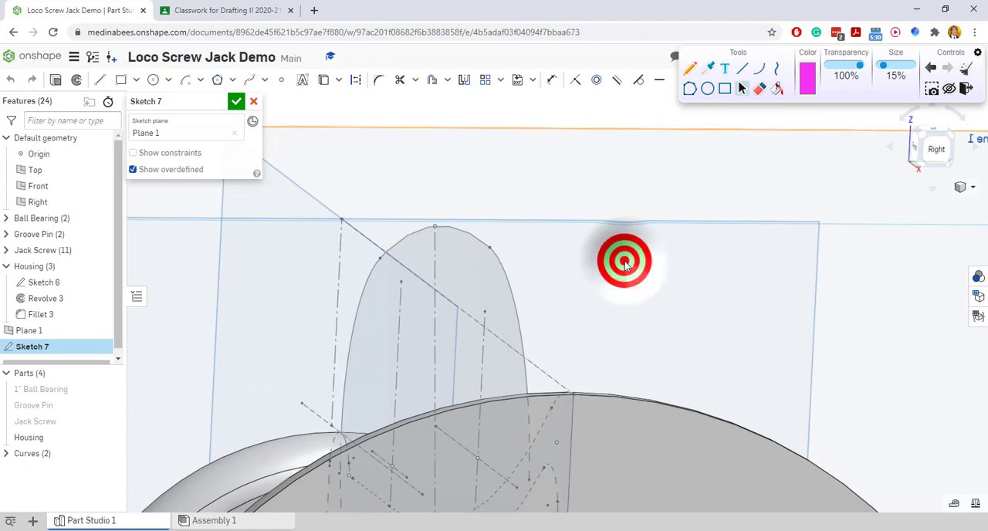
left_click(688, 447)
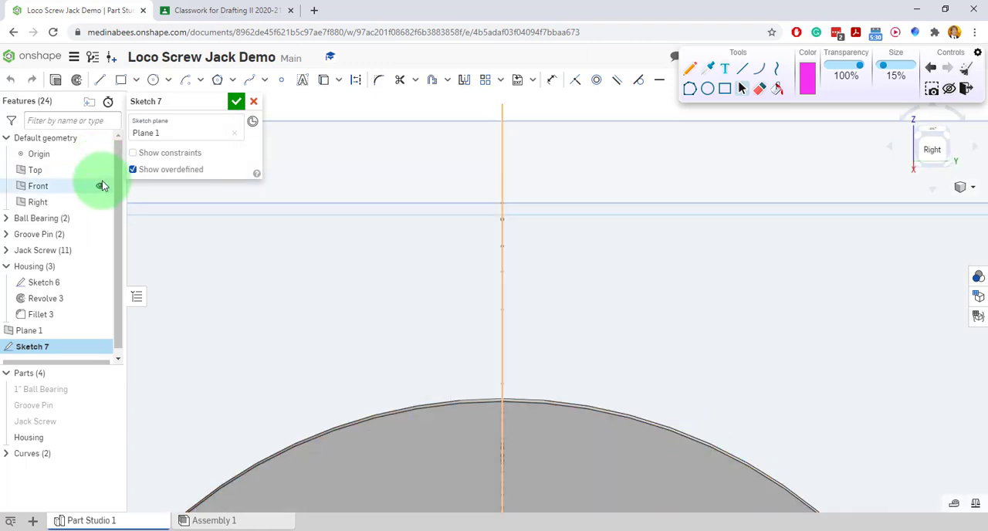
left_click(100, 81)
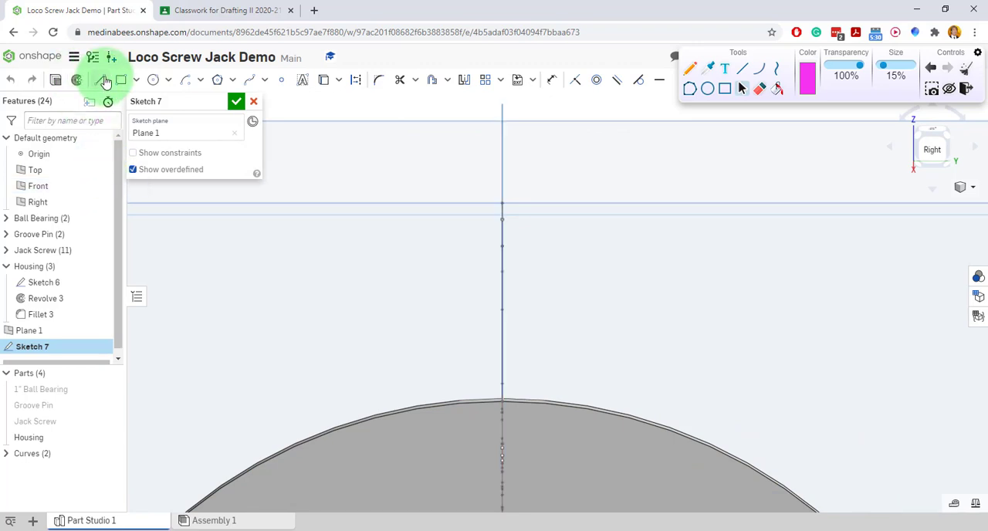
left_click(357, 87)
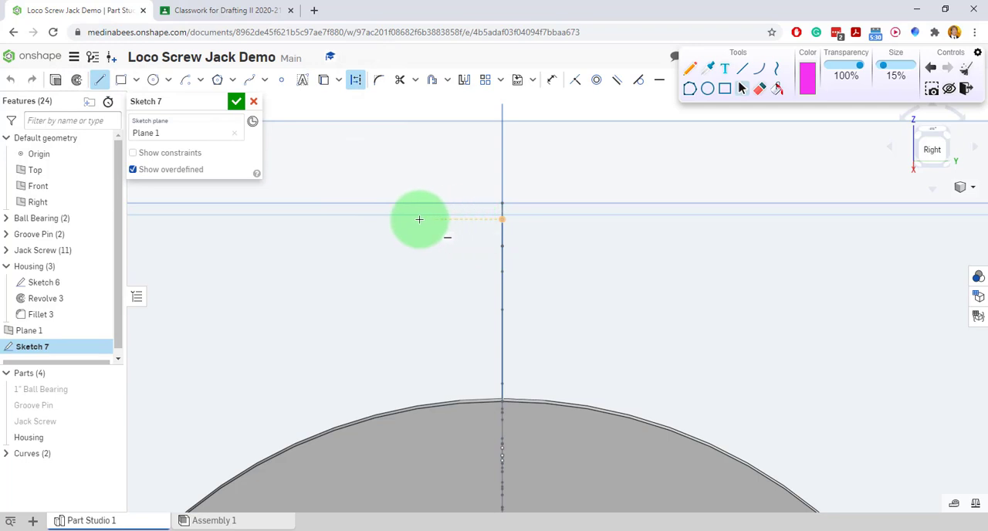
left_click(257, 218)
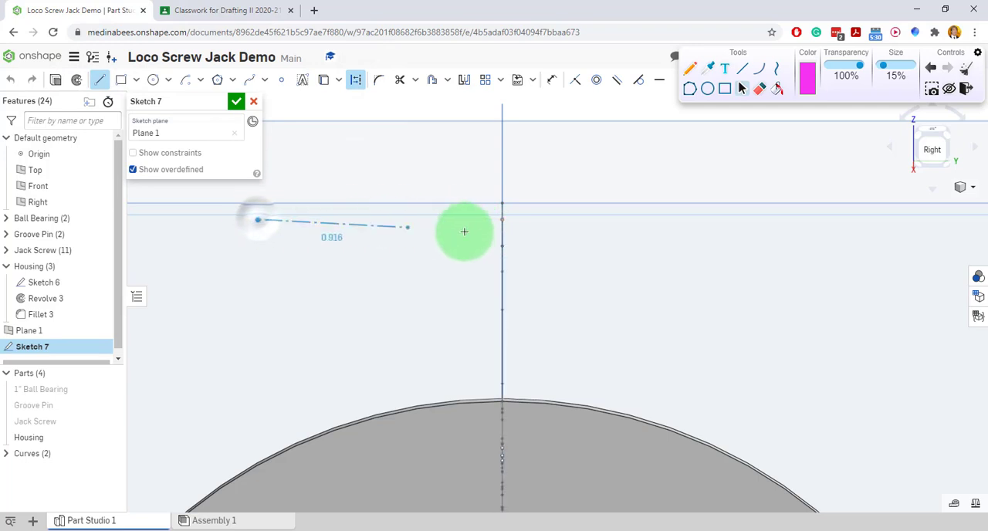
left_click(767, 220)
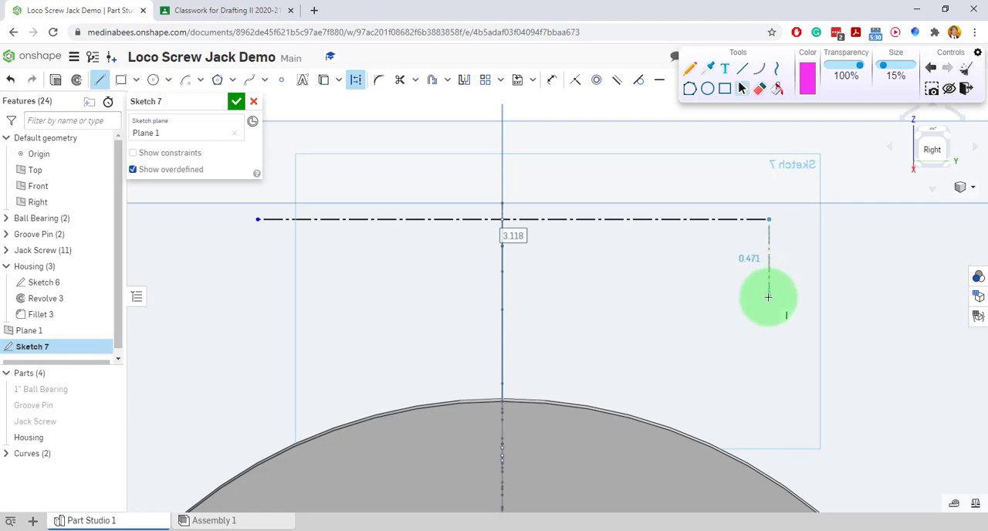
left_click(766, 314)
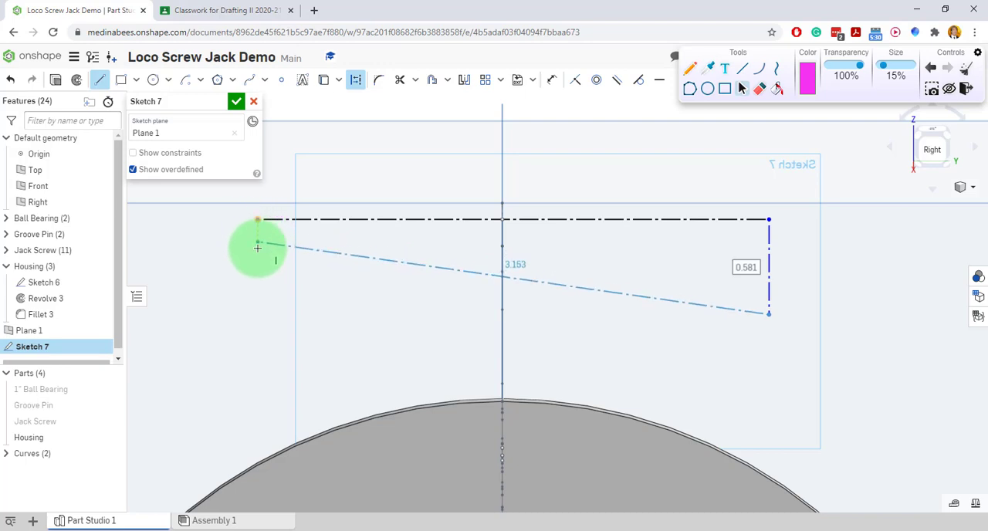
left_click(258, 314)
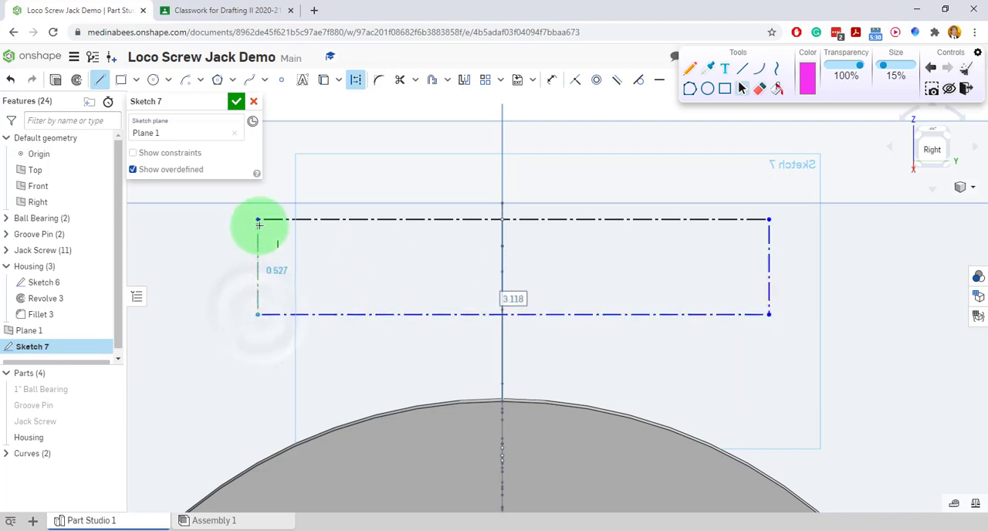
left_click(258, 220)
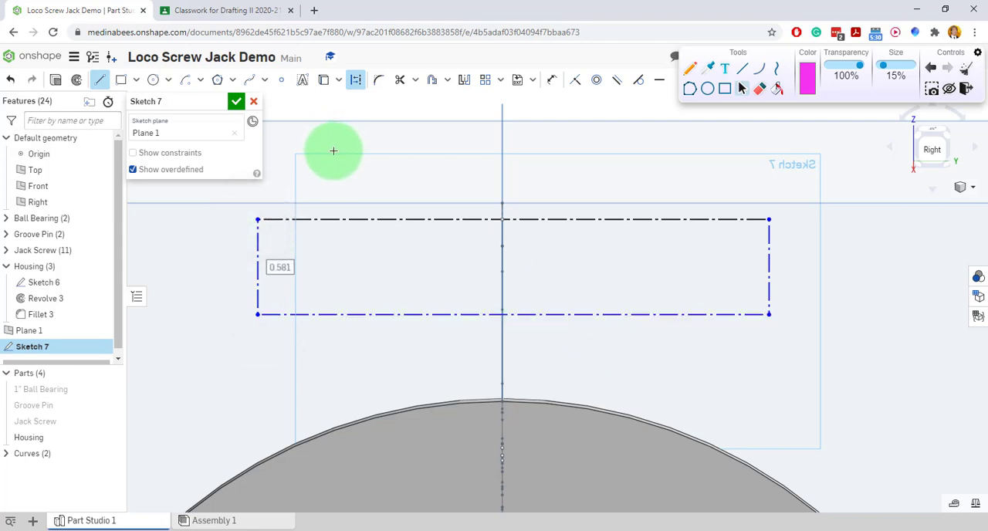
Switch to the Loco Screw Jack Project PDF, clear the old pen markup and enlarge the housing handle with its cross-section.
left_click(221, 10)
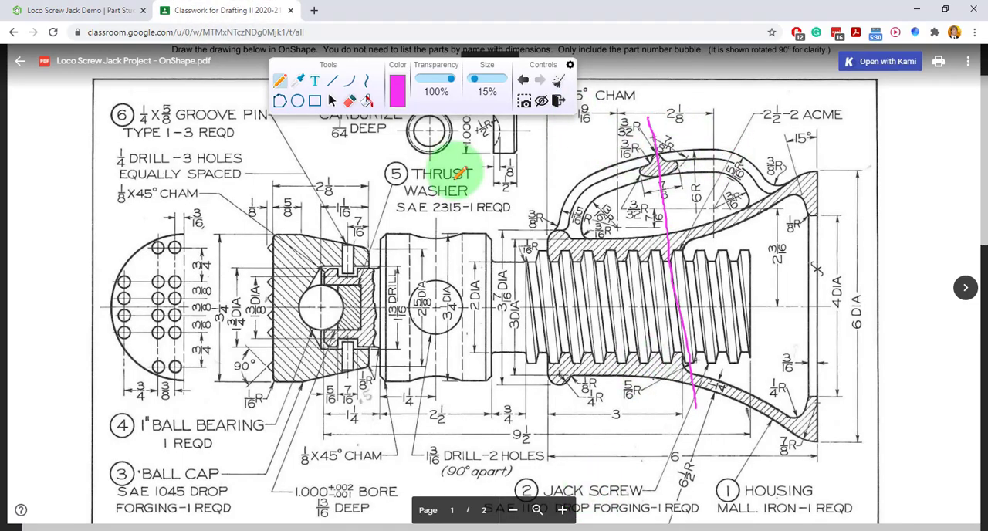
left_click(334, 104)
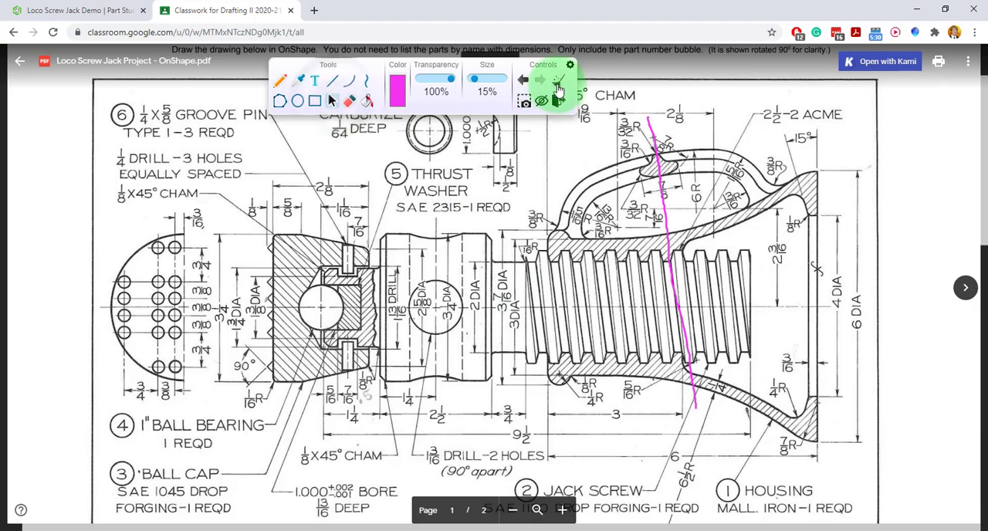
left_click(558, 83)
left_click(562, 509)
left_click(562, 509)
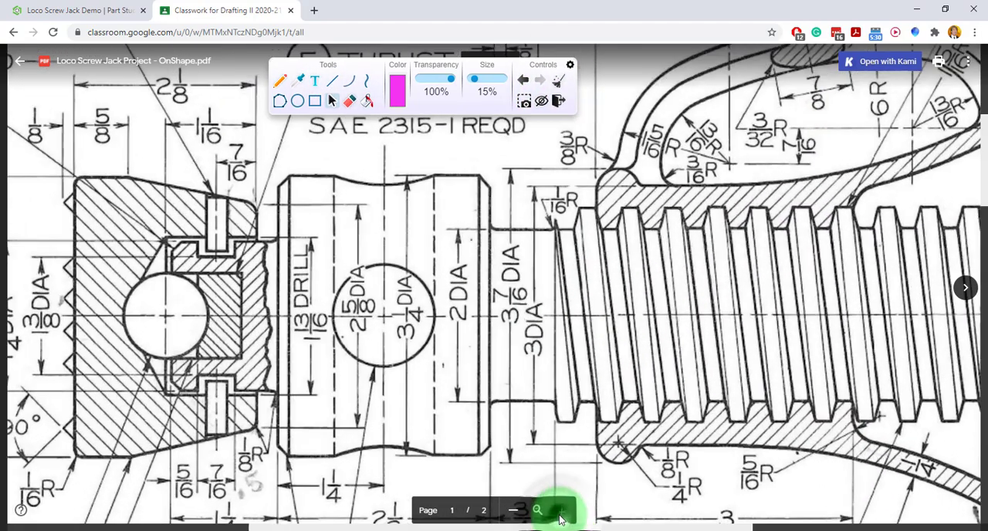
scroll(974, 165, "up", 2)
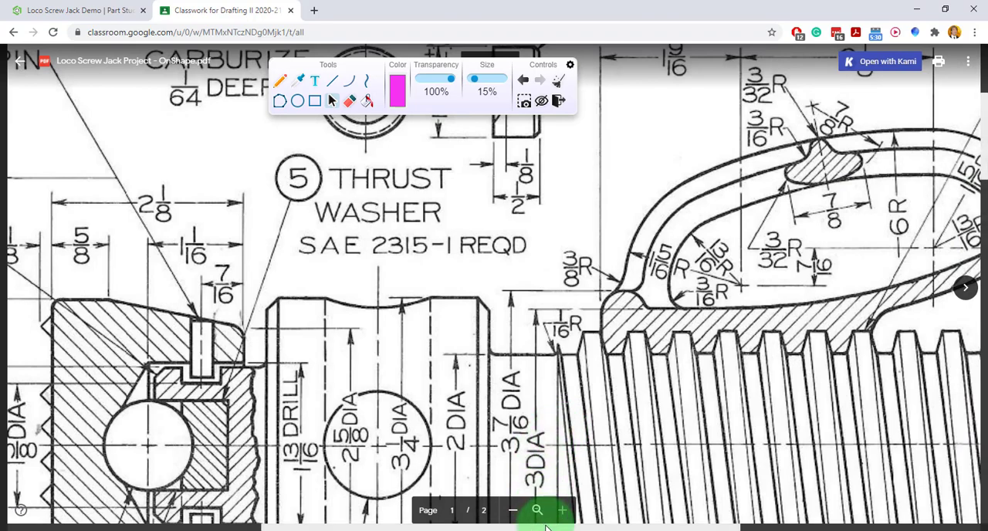
left_click_drag(546, 528, 650, 529)
mouse_move(985, 169)
left_mouse_down()
mouse_move(984, 122)
mouse_move(984, 163)
left_mouse_up()
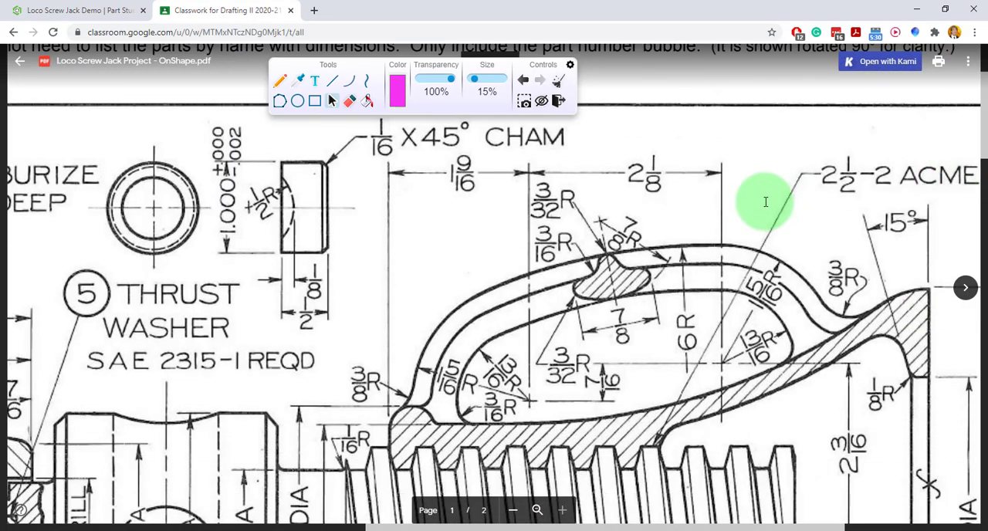
Box in the handle's hatched cross-section on the drawing with four pen strokes, along its two sides, top and bottom.
left_click(280, 80)
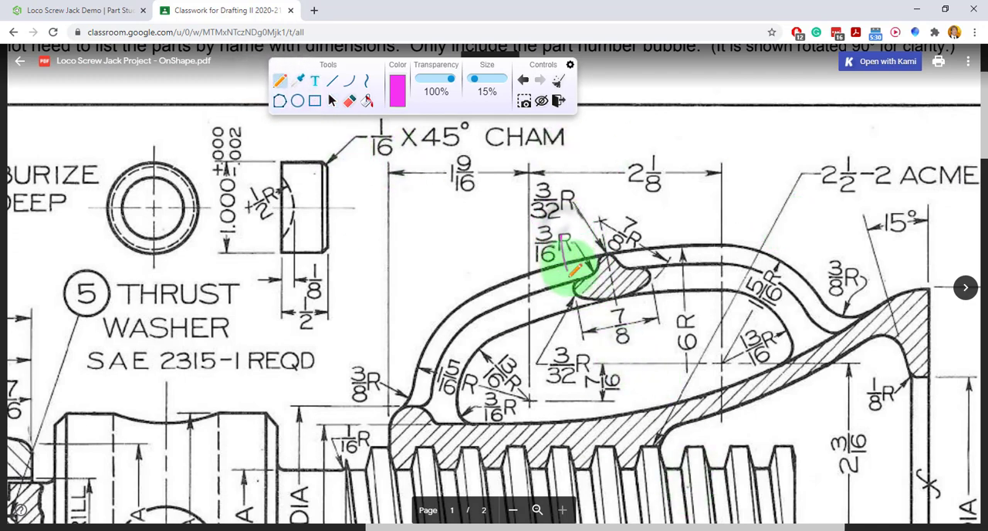
left_click_drag(572, 270, 584, 347)
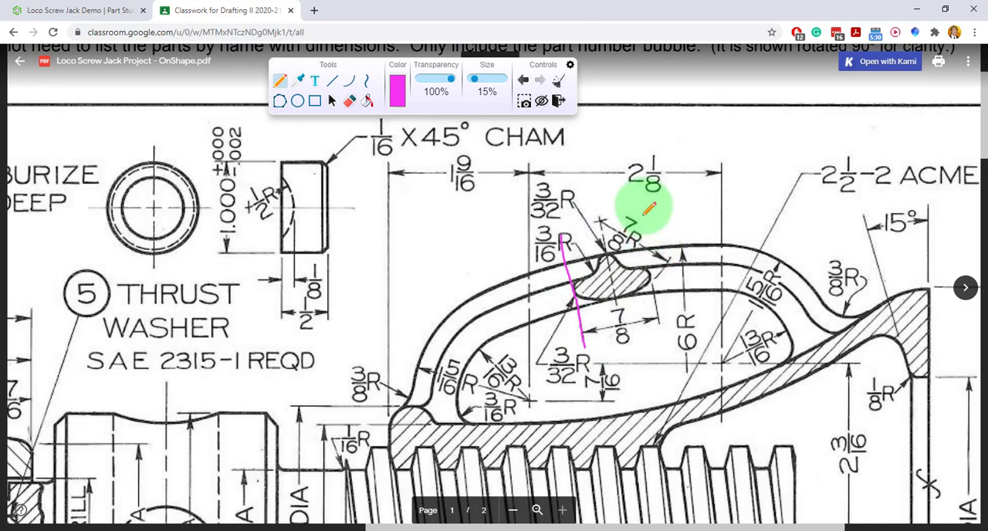
left_click_drag(642, 218, 660, 337)
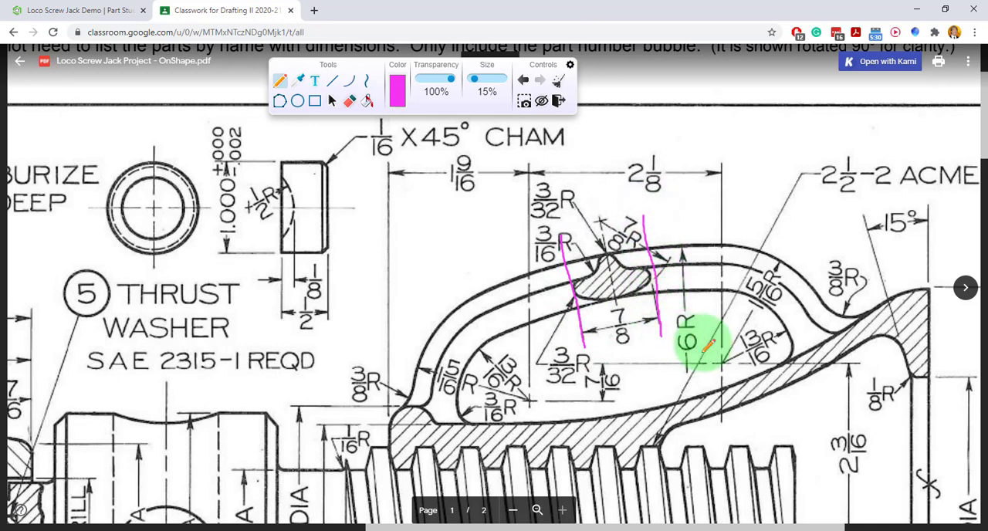
mouse_move(501, 273)
left_mouse_down()
mouse_move(620, 242)
mouse_move(711, 244)
left_mouse_up()
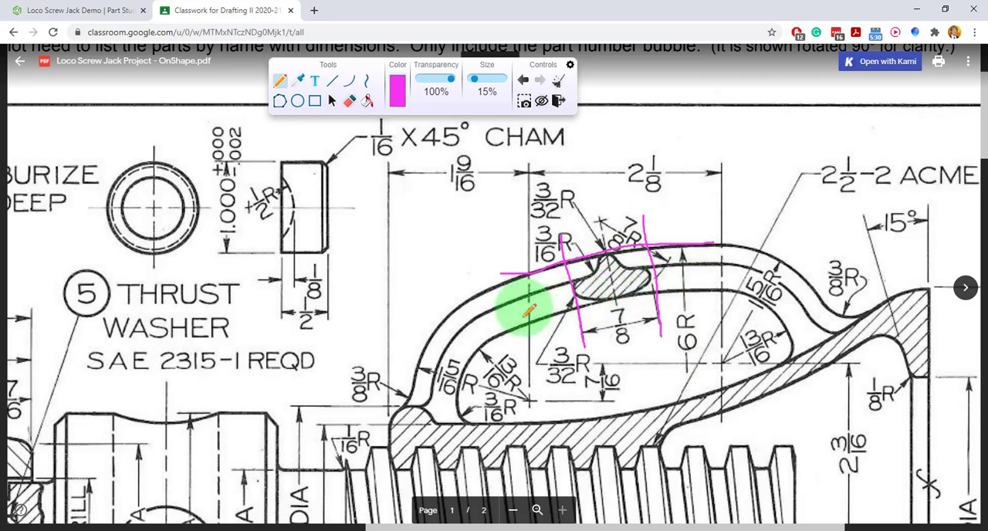
left_click_drag(522, 312, 706, 276)
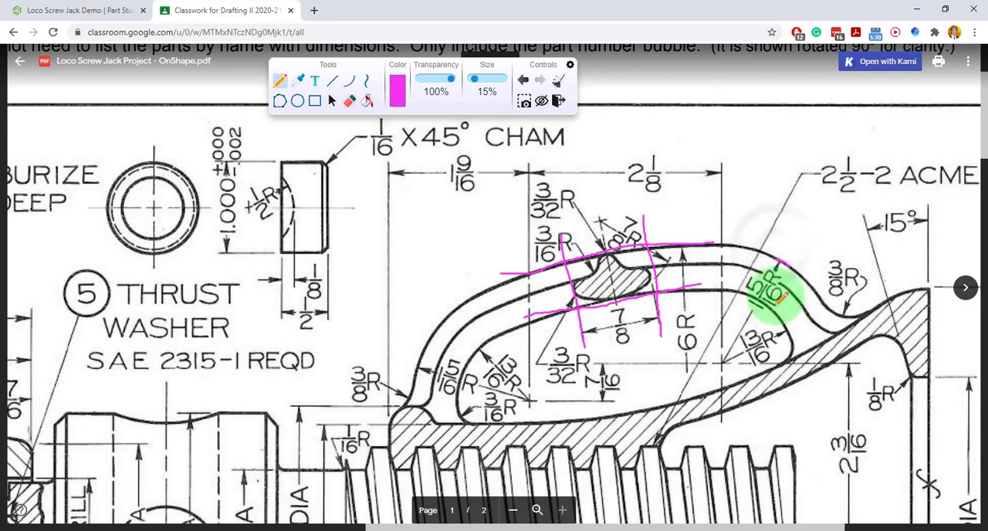
Circle the handle's outer radius and 13/16 R inner radius, note their 1/2 difference as the section height, and switch back to Onshape.
mouse_move(765, 331)
left_mouse_down()
mouse_move(725, 359)
mouse_move(766, 335)
left_mouse_up()
mouse_move(787, 263)
left_mouse_down()
mouse_move(746, 271)
mouse_move(771, 311)
mouse_move(789, 266)
left_mouse_up()
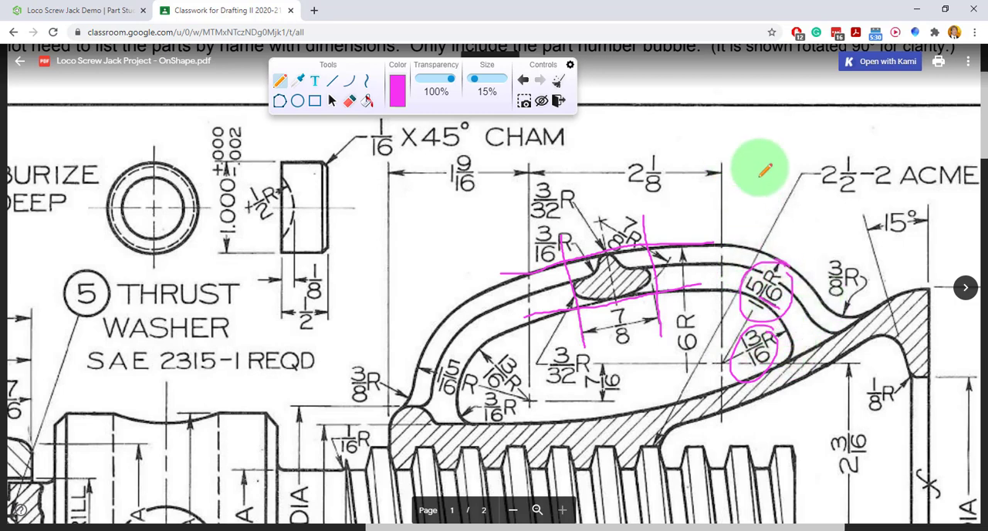
left_click_drag(750, 159, 754, 158)
mouse_move(749, 161)
left_mouse_down()
mouse_move(762, 156)
mouse_move(754, 181)
mouse_move(768, 182)
left_mouse_up()
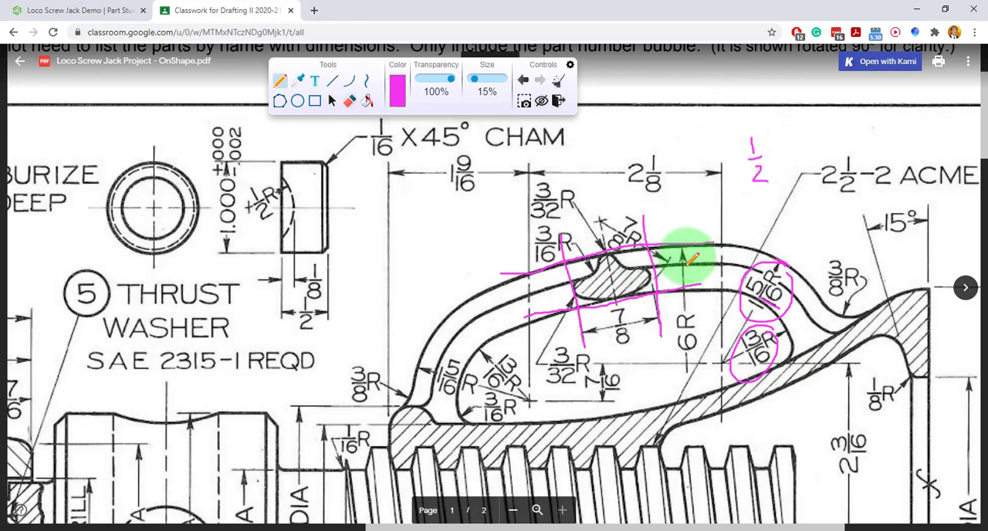
left_click_drag(680, 256, 689, 267)
left_click_drag(682, 271, 695, 280)
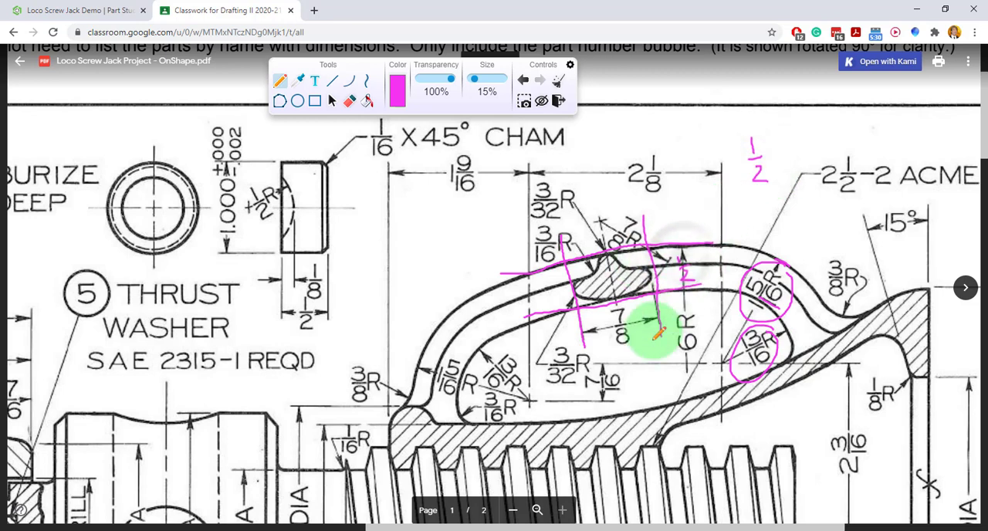
left_click(77, 10)
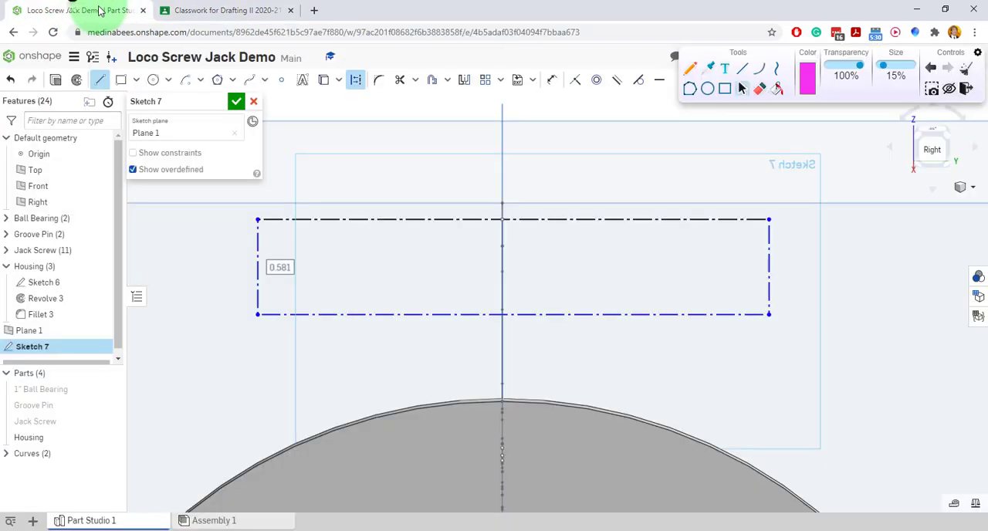
left_click(449, 219)
left_click(449, 203)
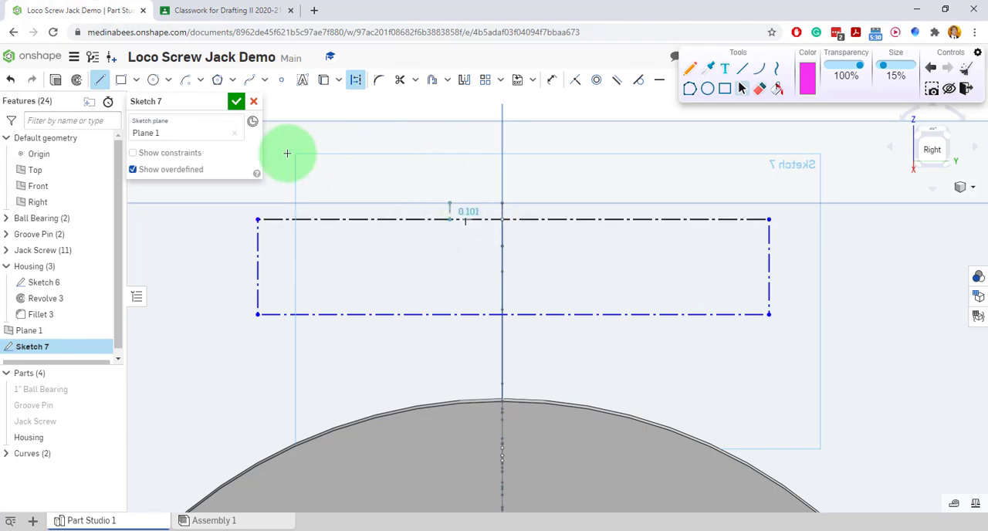
right_click(466, 149)
left_click(472, 154)
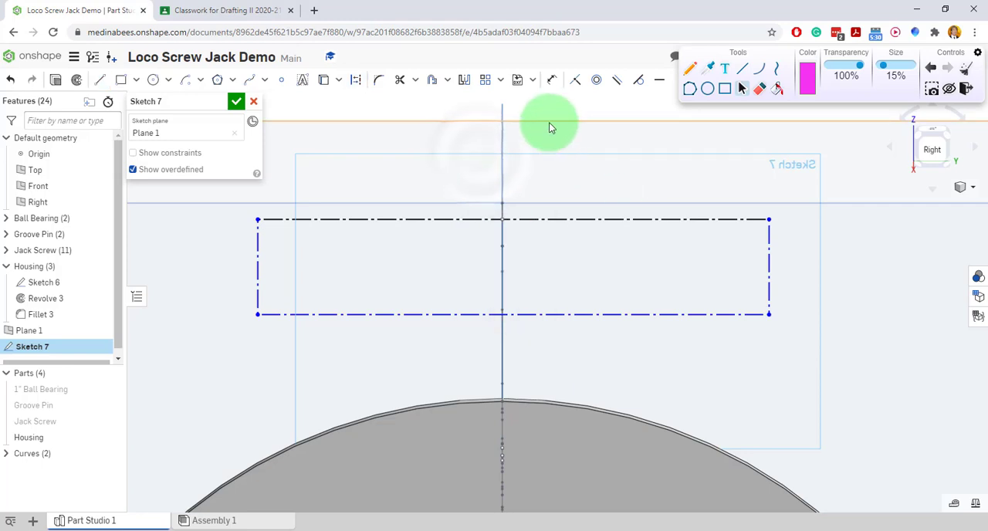
Set the construction rectangle's width to 0.875 and place a height dimension on its short side.
left_click(551, 85)
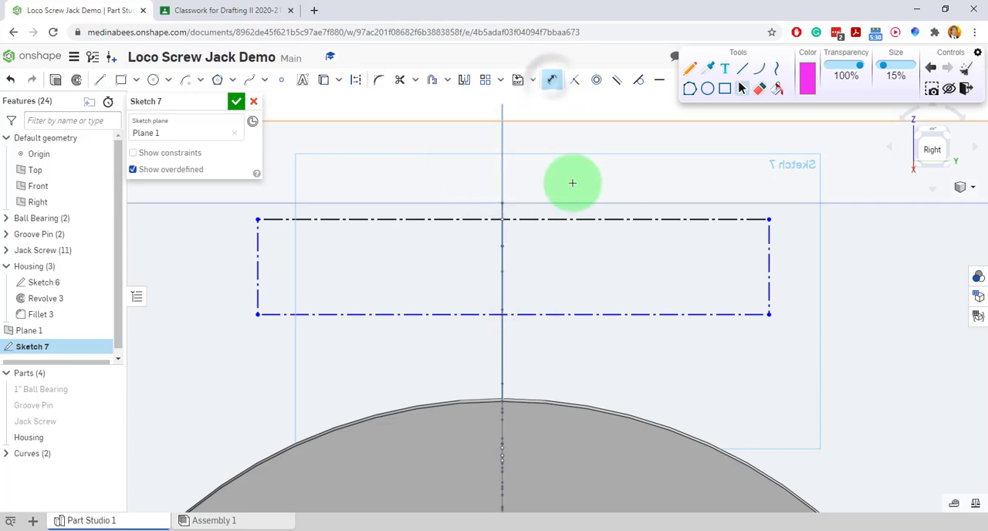
left_click(560, 219)
left_click(541, 172)
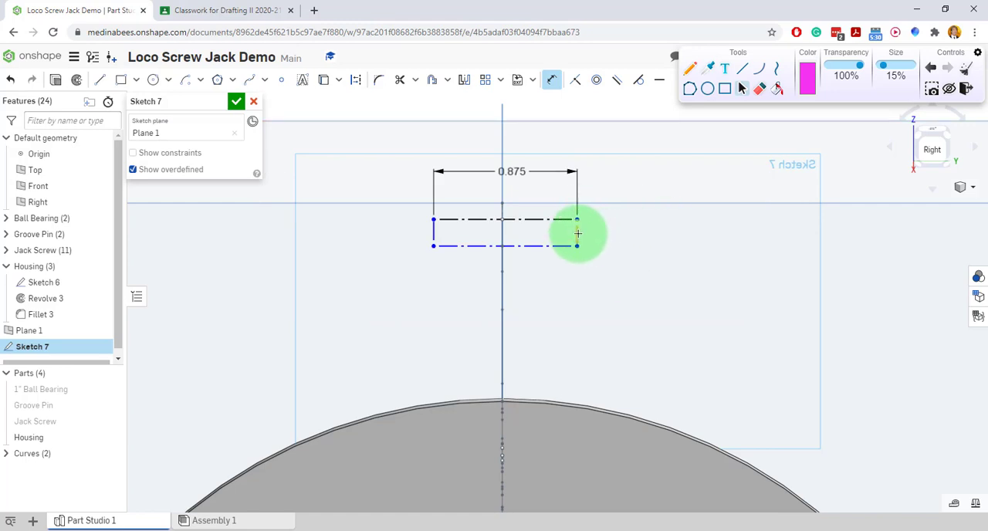
left_click(577, 233)
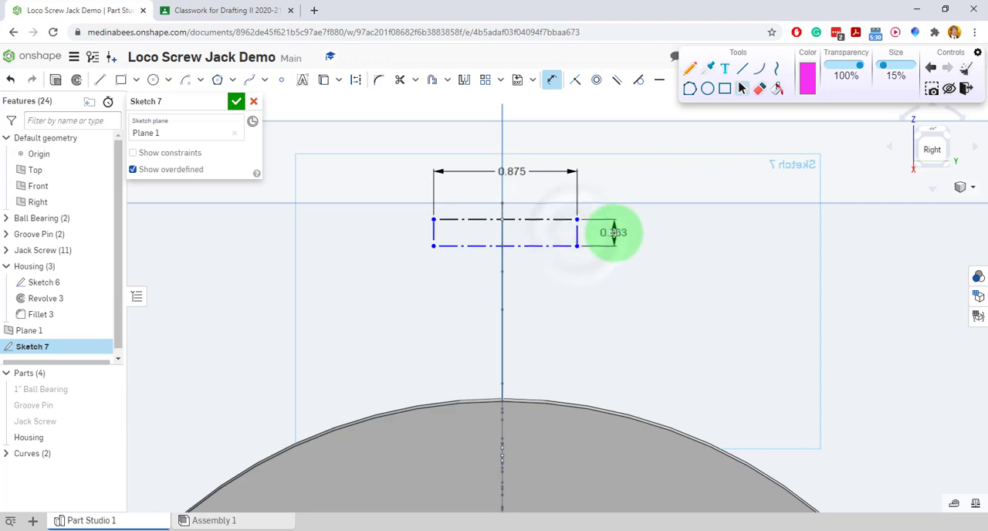
left_click(613, 233)
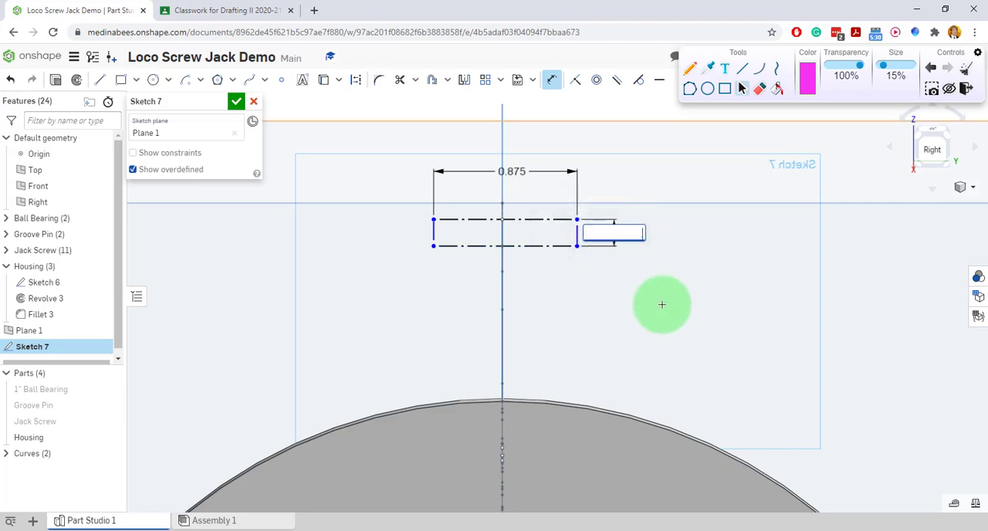
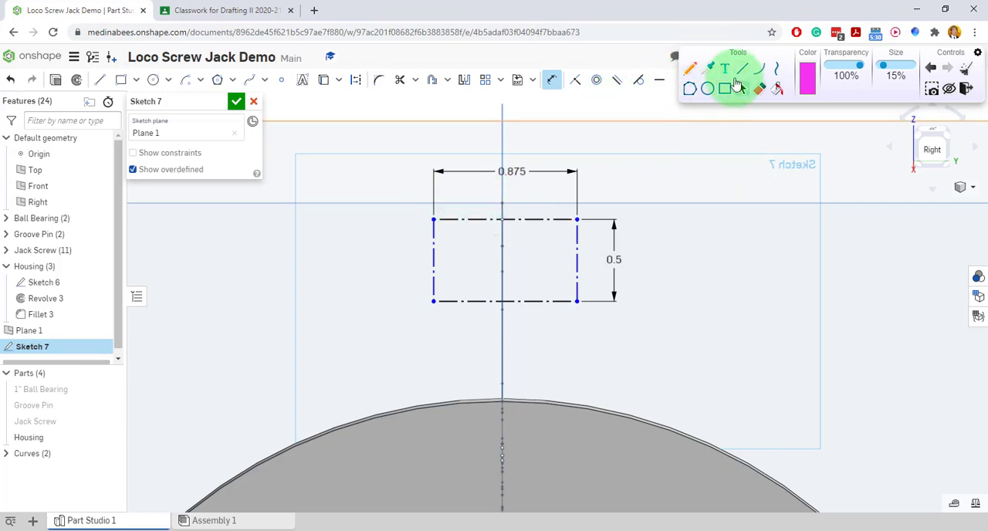
Move the annotation toolbar off the sketch tools and centre the construction rectangle on the vertical axis with a Midpoint constraint on its upper side.
left_click_drag(759, 55, 810, 165)
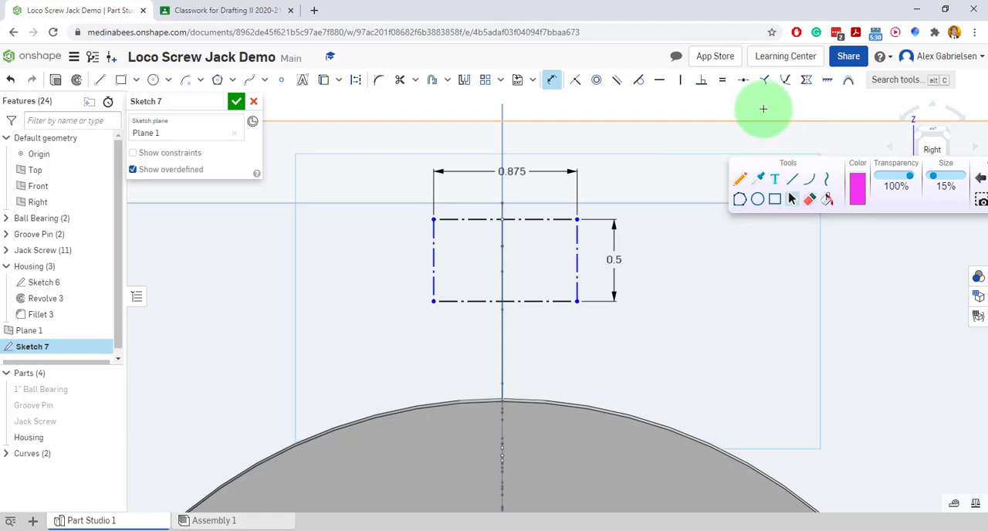
left_click(744, 84)
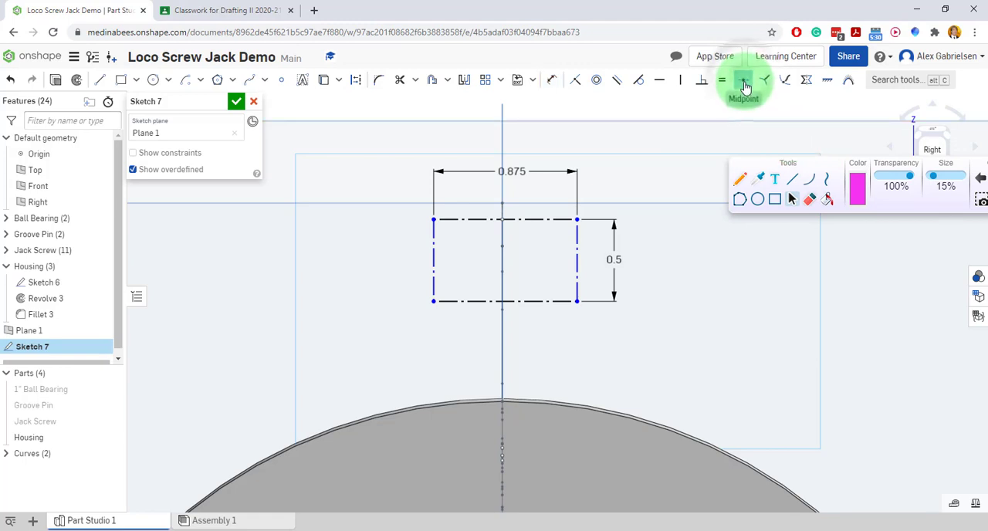
left_click(536, 216)
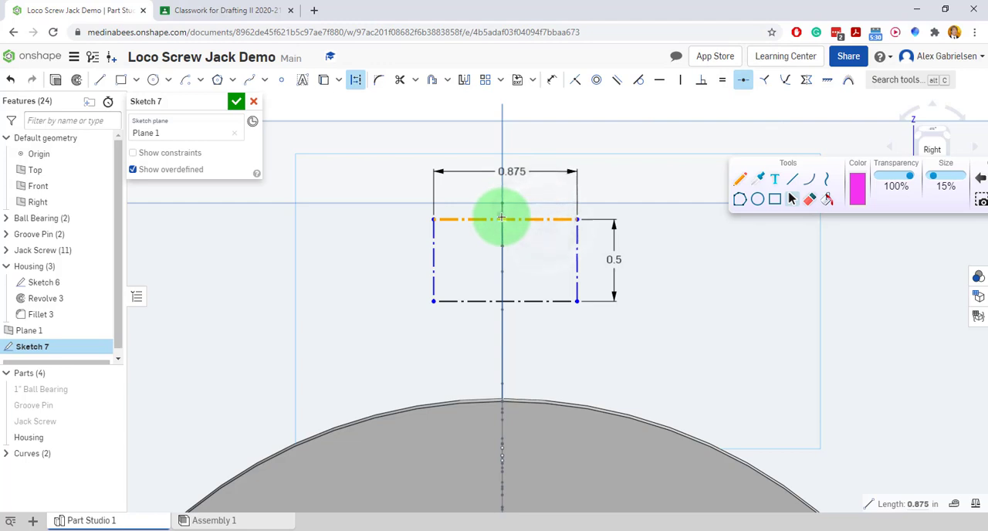
left_click(502, 216)
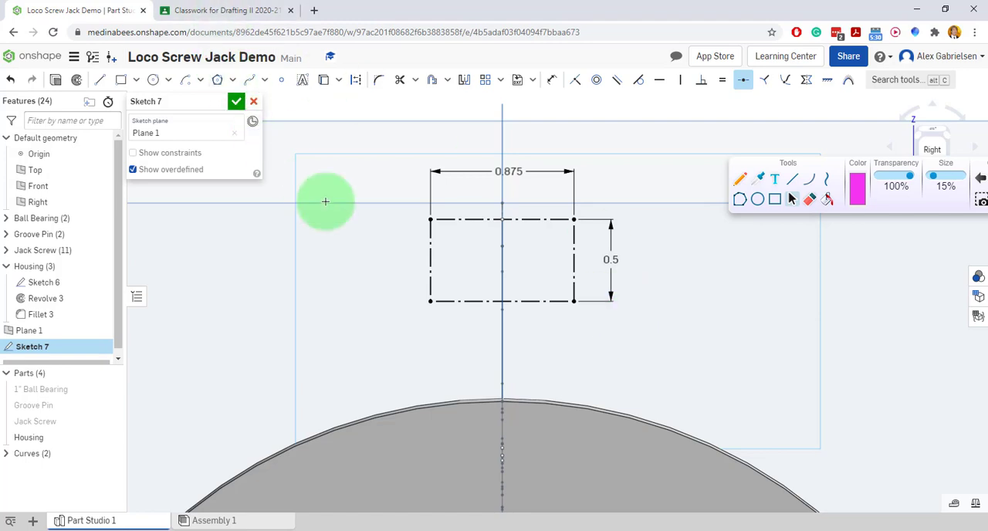
On the project PDF, clear the pen markup, trace the handle section's lower arc, mark its midpoint and centreline, and switch back to Onshape.
left_click(225, 10)
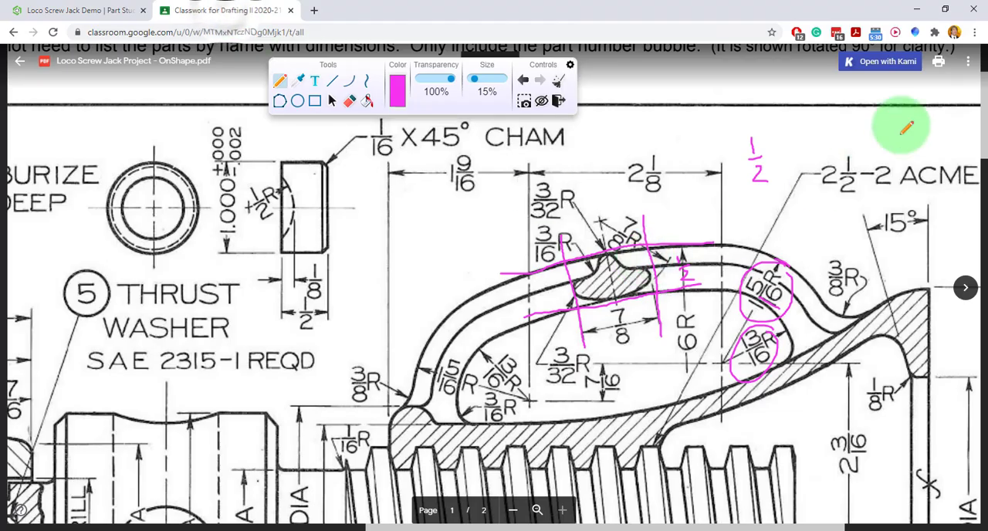
left_click(558, 85)
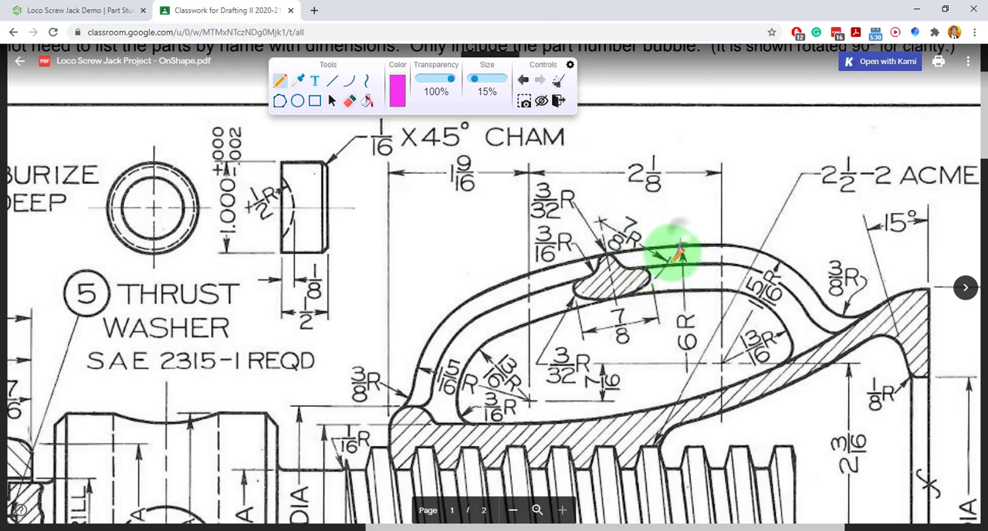
mouse_move(680, 242)
left_mouse_down()
mouse_move(655, 282)
mouse_move(606, 297)
mouse_move(551, 284)
mouse_move(508, 258)
left_mouse_up()
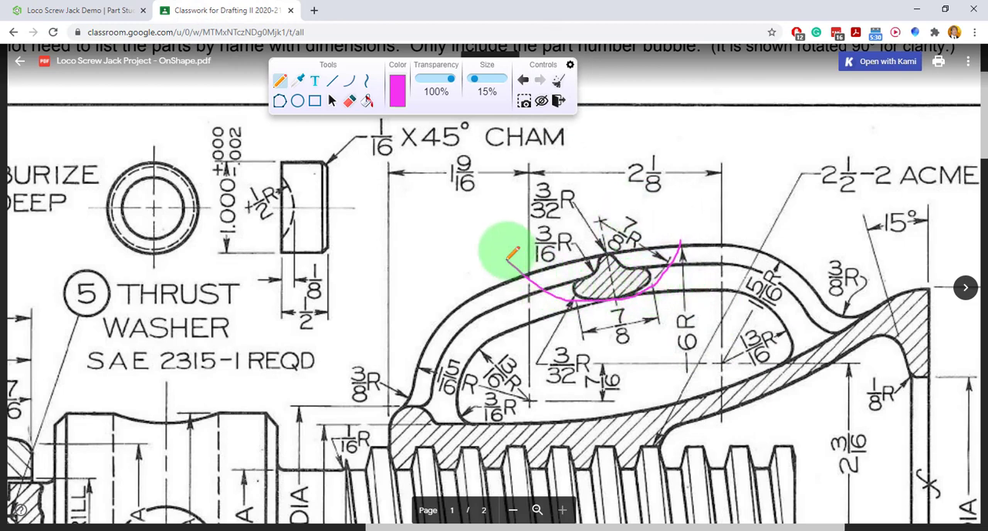
mouse_move(610, 289)
left_mouse_down()
mouse_move(624, 308)
mouse_move(605, 306)
left_mouse_up()
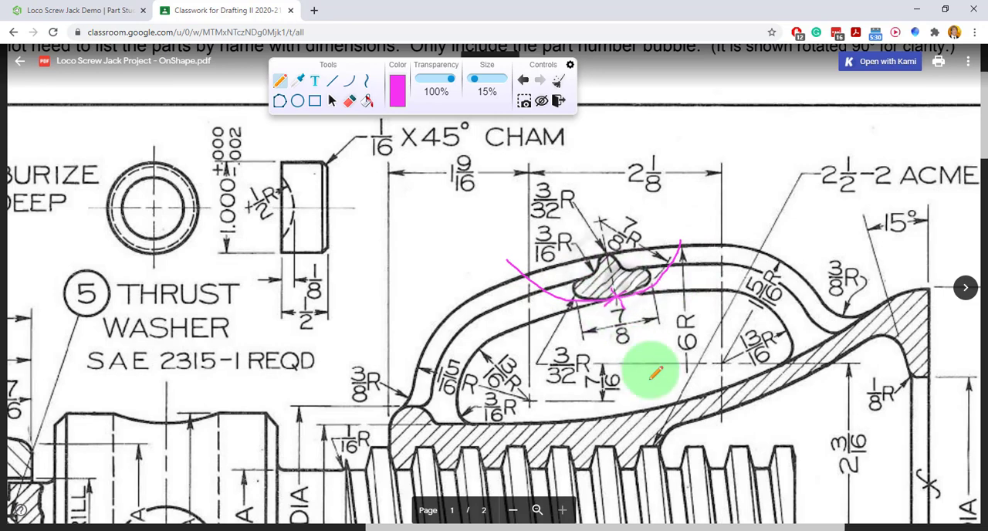
left_click_drag(624, 339, 594, 172)
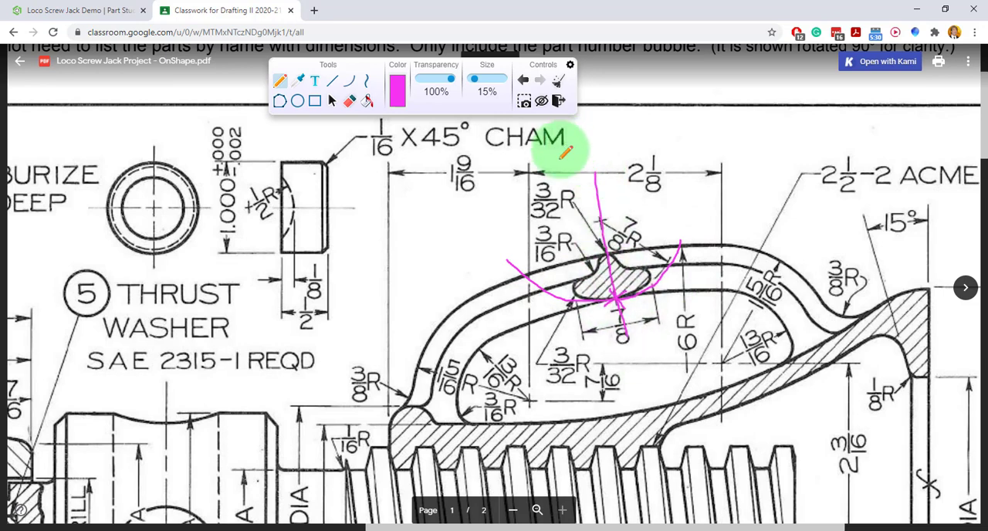
left_click(112, 10)
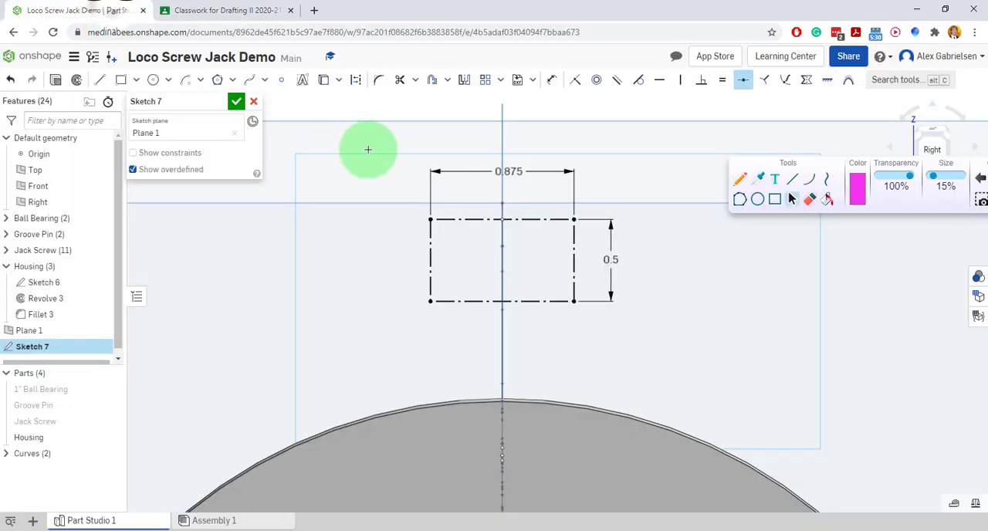
Sketch a centre-point arc of about 0.9 radius, centred on the vertical axis above the rectangle and curving down across it.
left_click(199, 82)
left_click(217, 143)
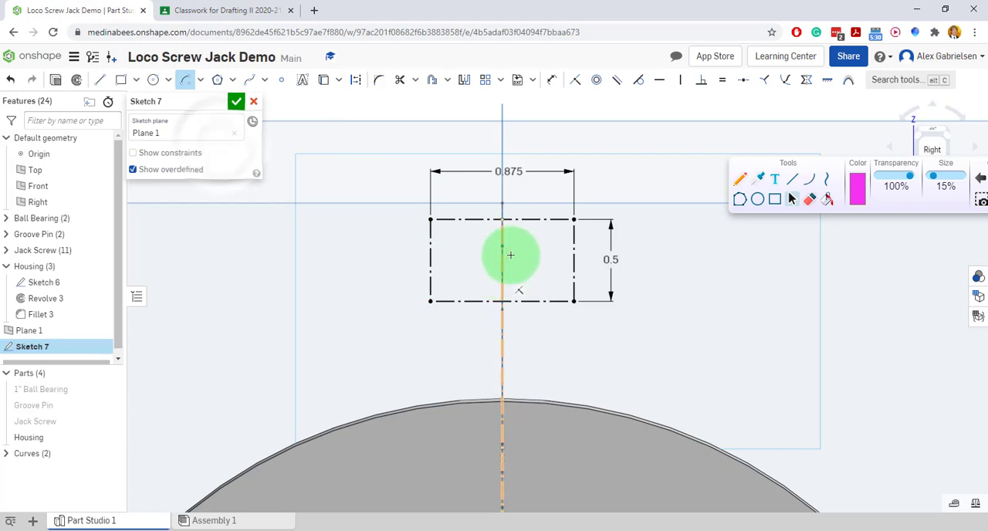
left_click(502, 219)
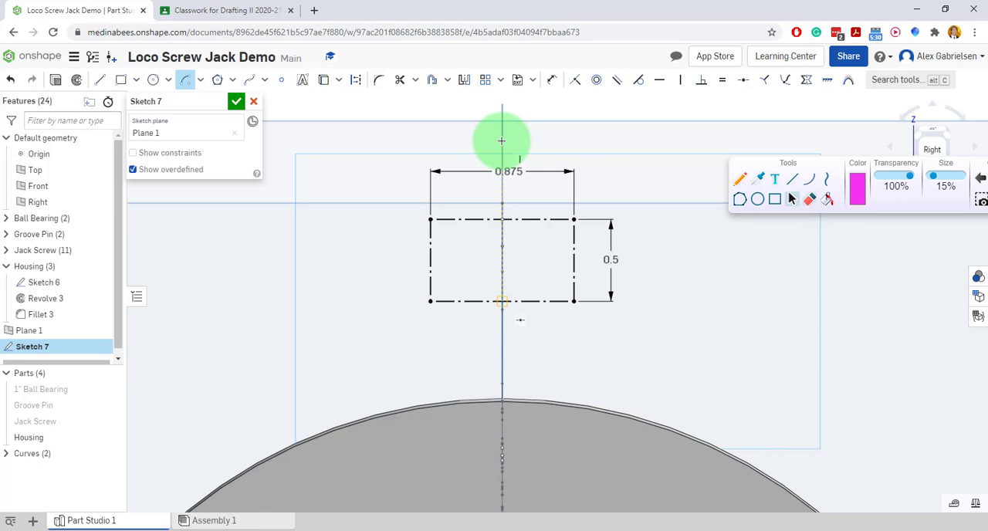
left_click(501, 142)
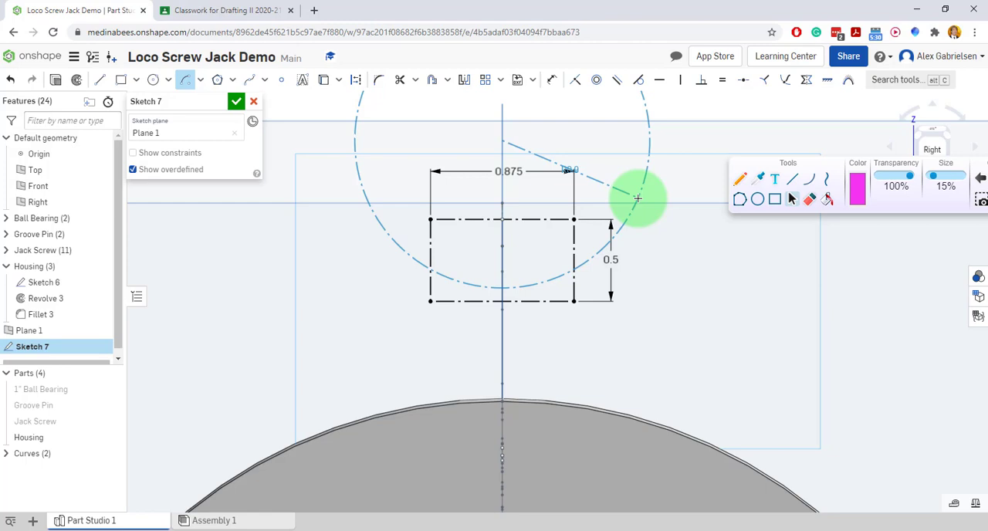
left_click(637, 198)
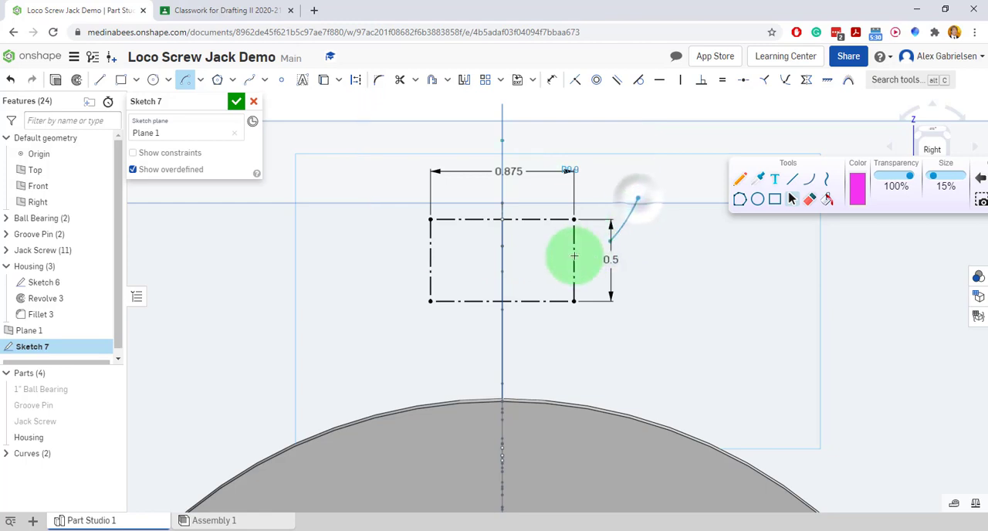
left_click(346, 213)
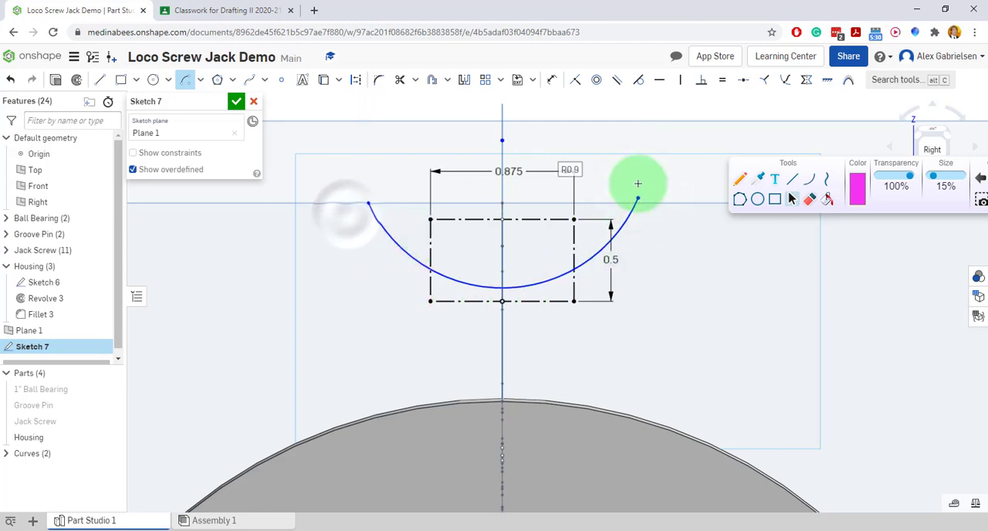
Dimension the arc's radius and set it to 0.875.
left_click(551, 80)
left_click(566, 278)
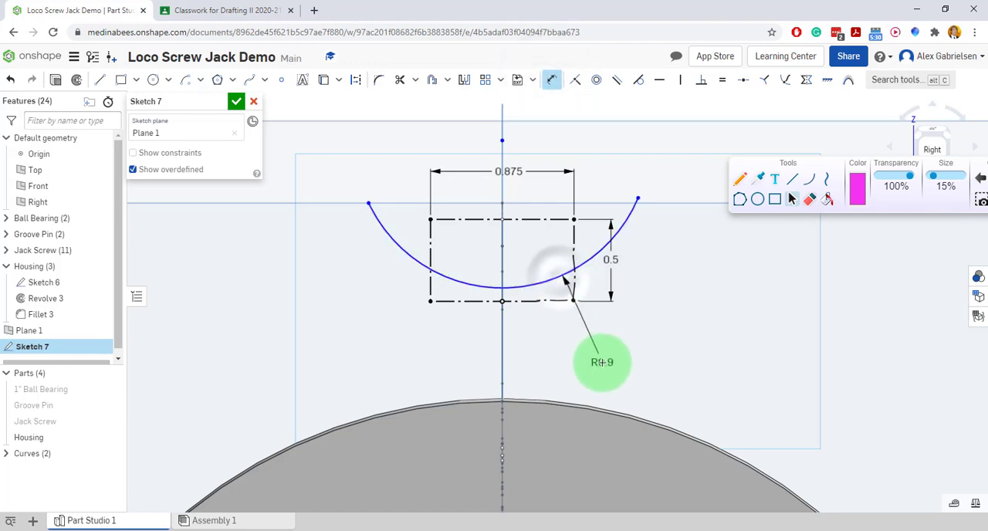
left_click(598, 361)
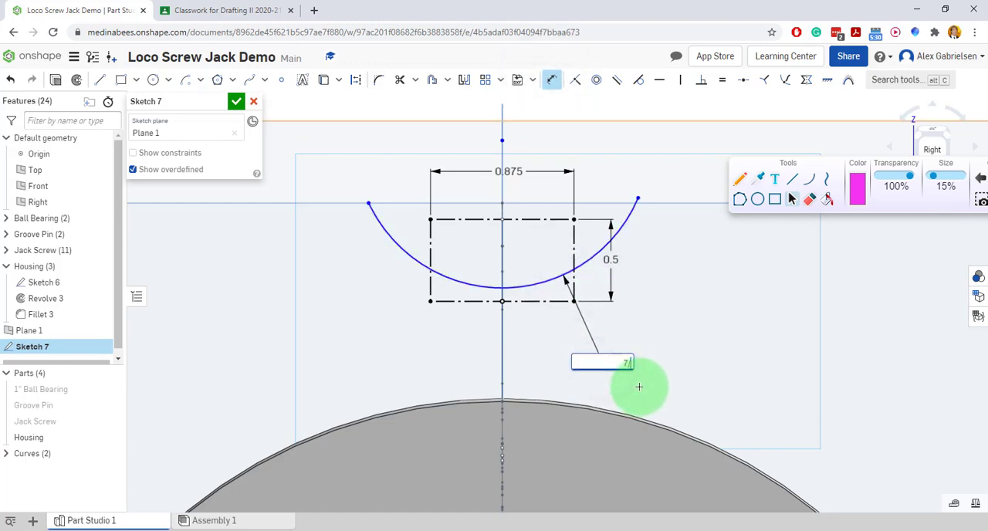
key("Return")
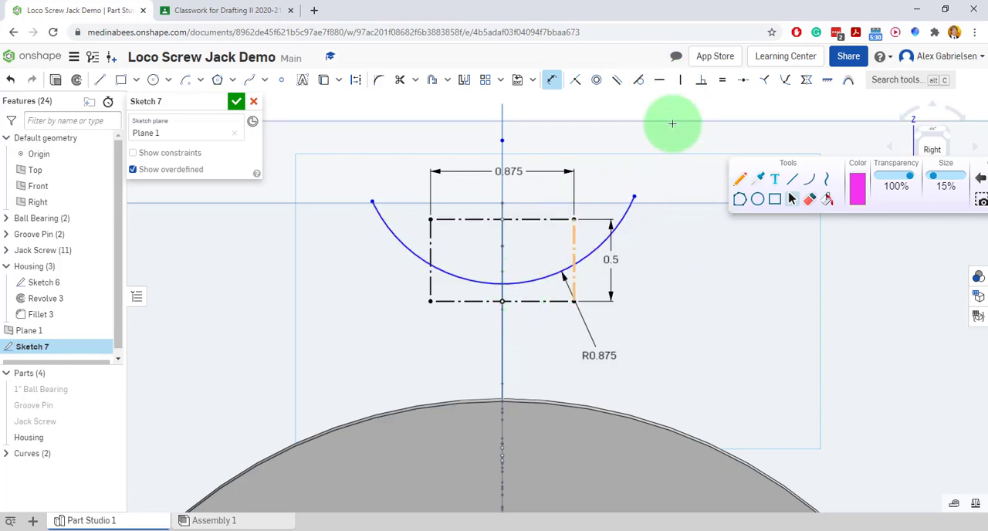
Try to make the arc coincident with the rectangle's lower side and with that side's midpoint, and undo the constraint.
left_click(575, 83)
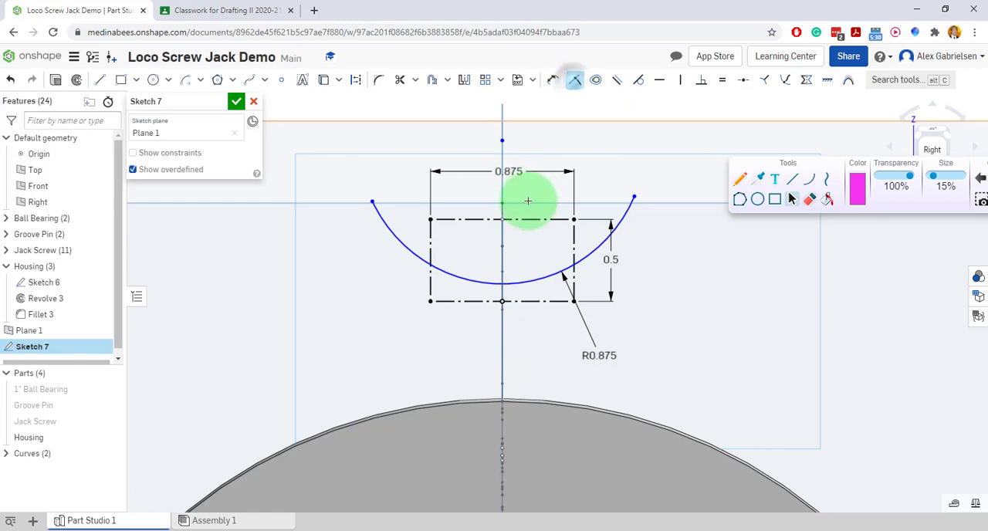
left_click(524, 282)
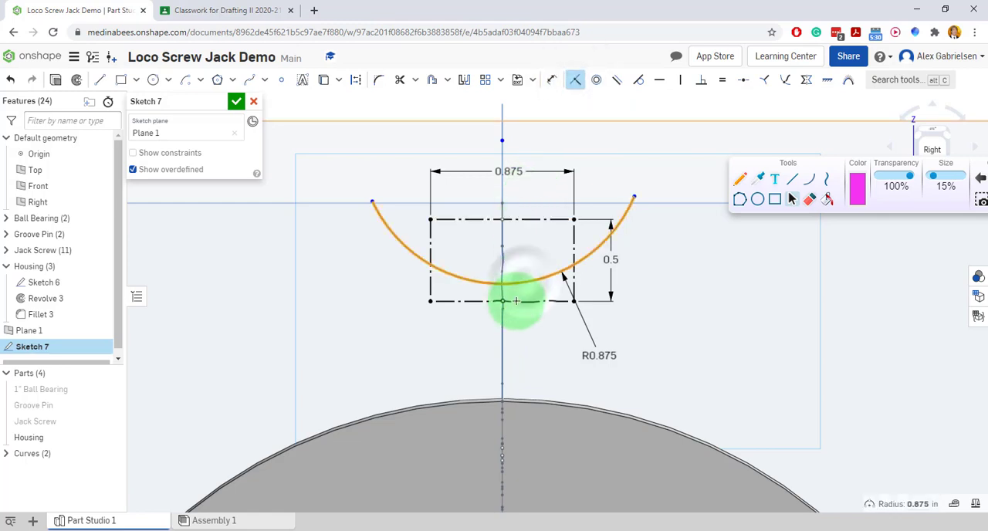
left_click(517, 302)
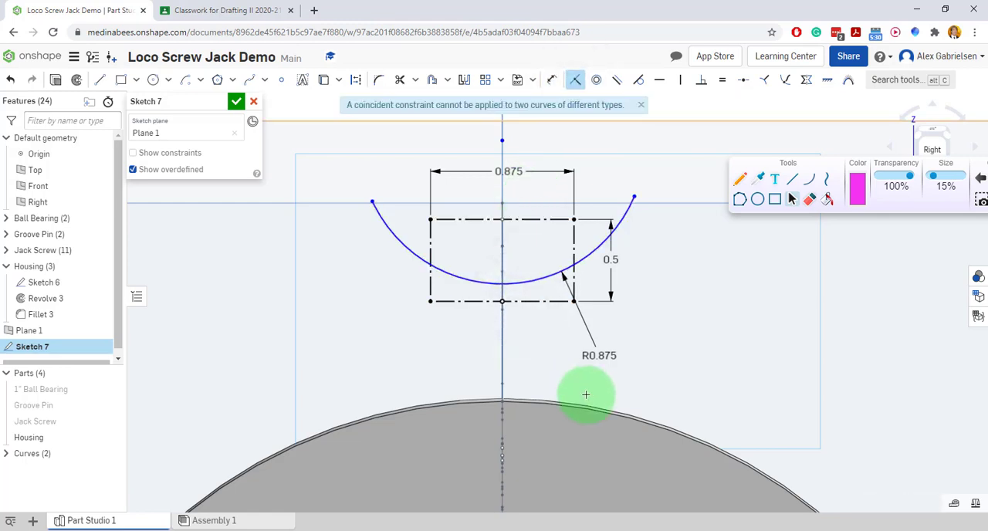
left_click(505, 285)
left_click(503, 301)
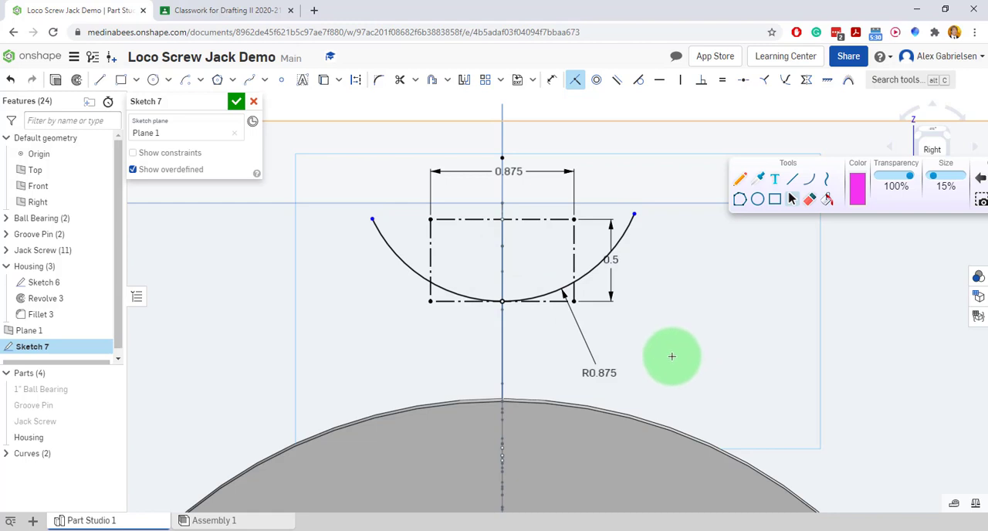
left_click(11, 80)
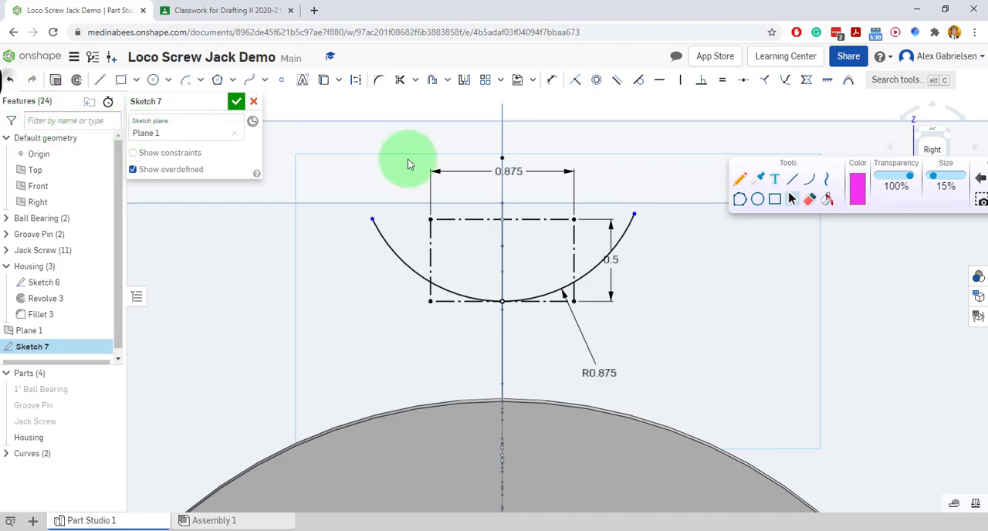
Make the arc tangent to the construction rectangle's lower side.
left_click(639, 79)
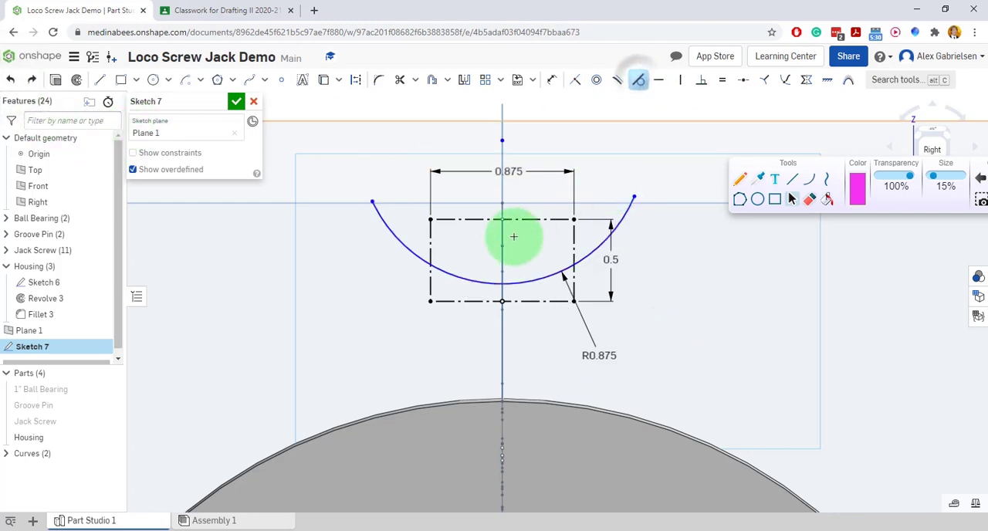
left_click(527, 282)
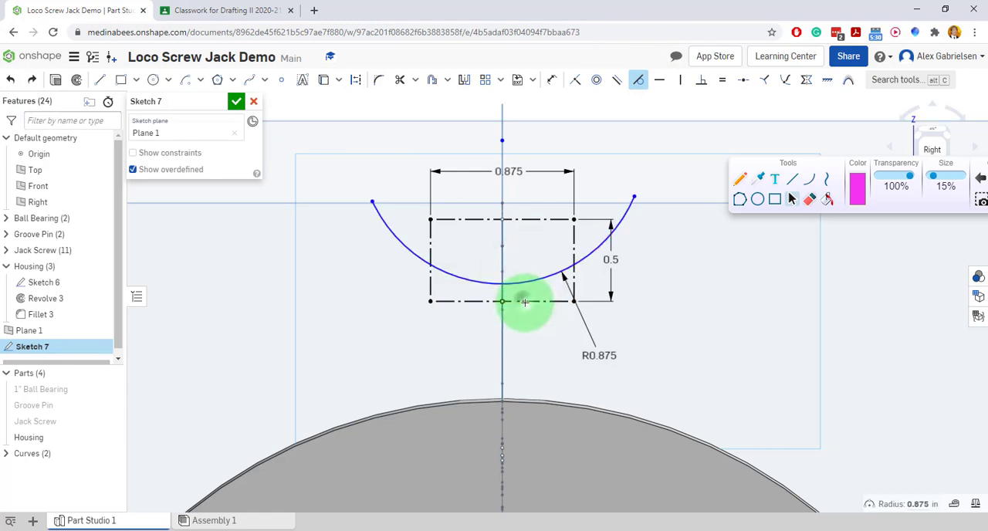
left_click(522, 300)
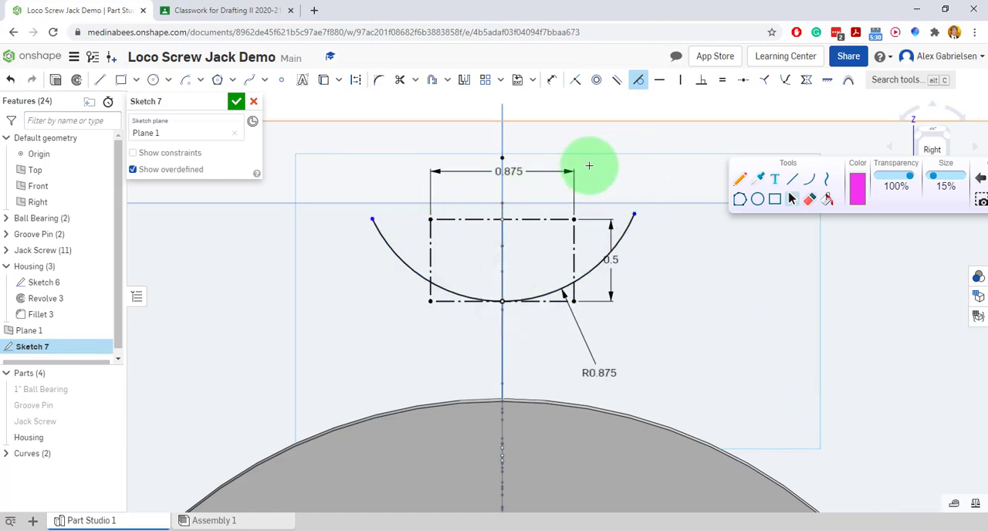
left_click(638, 80)
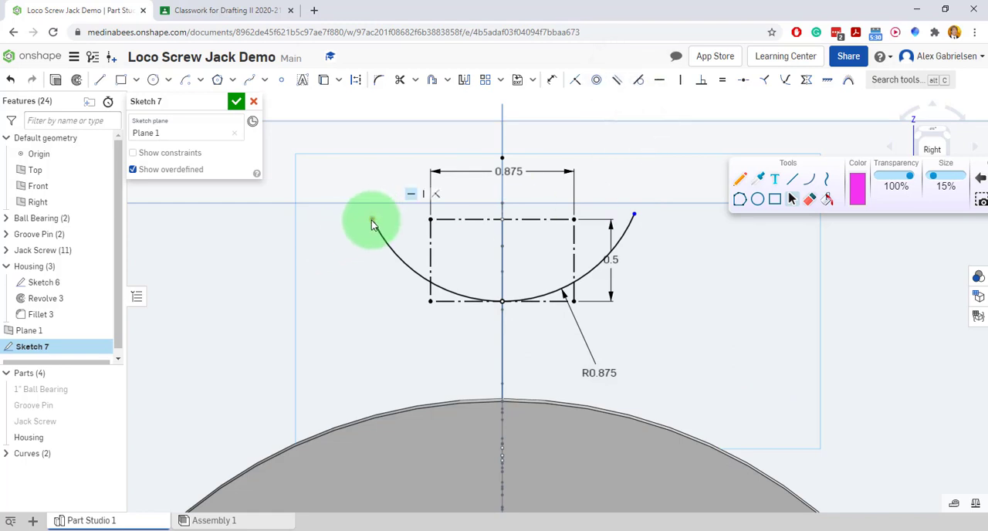
Shorten the arc so both endpoints lie on the rectangle's vertical sides, and reposition its radius dimension inside the rectangle.
left_click_drag(372, 223, 415, 286)
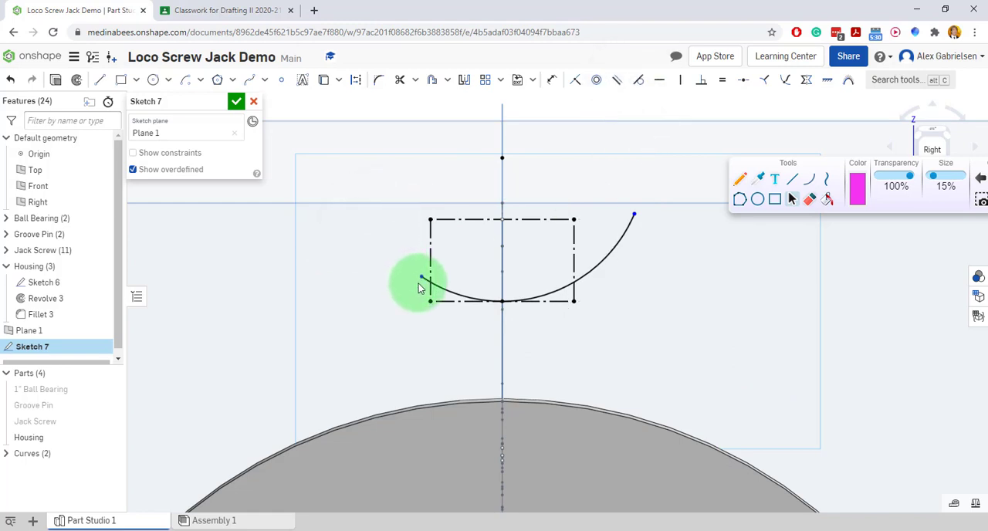
left_click_drag(638, 219, 580, 290)
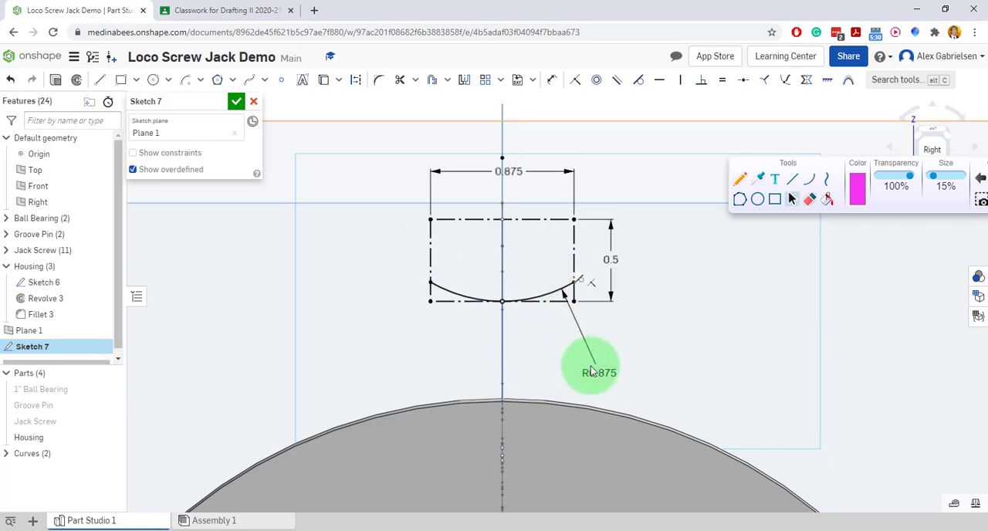
mouse_move(589, 371)
left_mouse_down()
mouse_move(630, 168)
mouse_move(505, 121)
mouse_move(421, 209)
mouse_move(469, 274)
left_mouse_up()
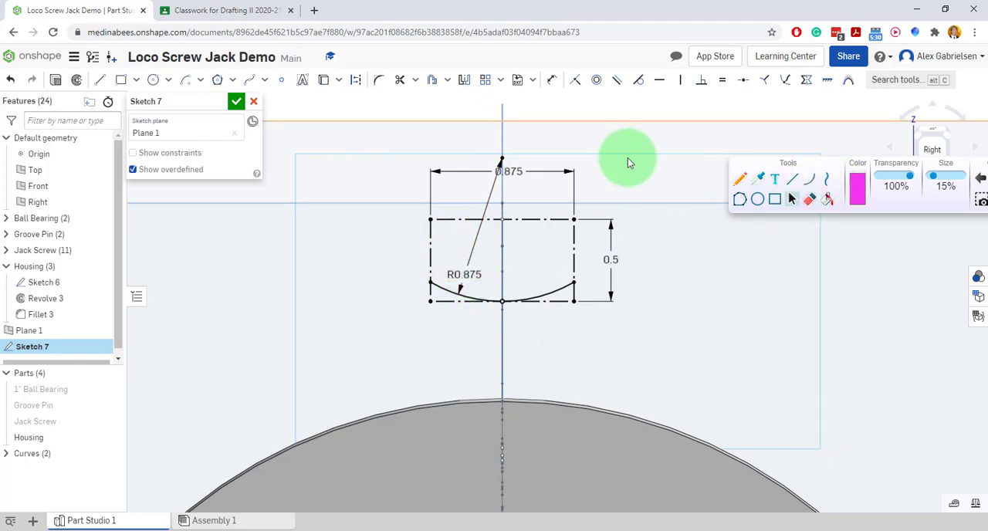
On the project PDF, circle the 3/32 R note, trace the rounded tip of the handle section, and switch back to Onshape.
left_click(218, 10)
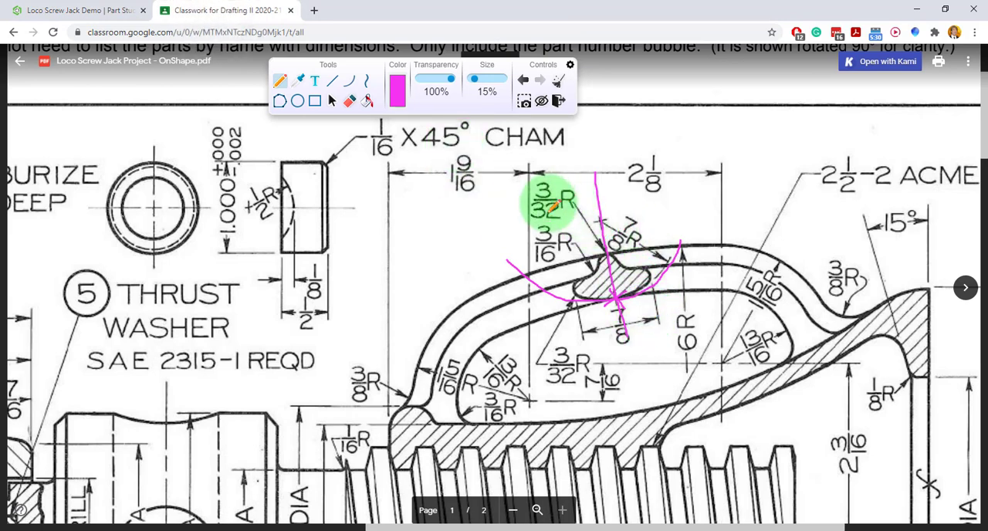
mouse_move(571, 219)
left_mouse_down()
mouse_move(540, 214)
mouse_move(518, 187)
mouse_move(577, 166)
mouse_move(586, 213)
left_mouse_up()
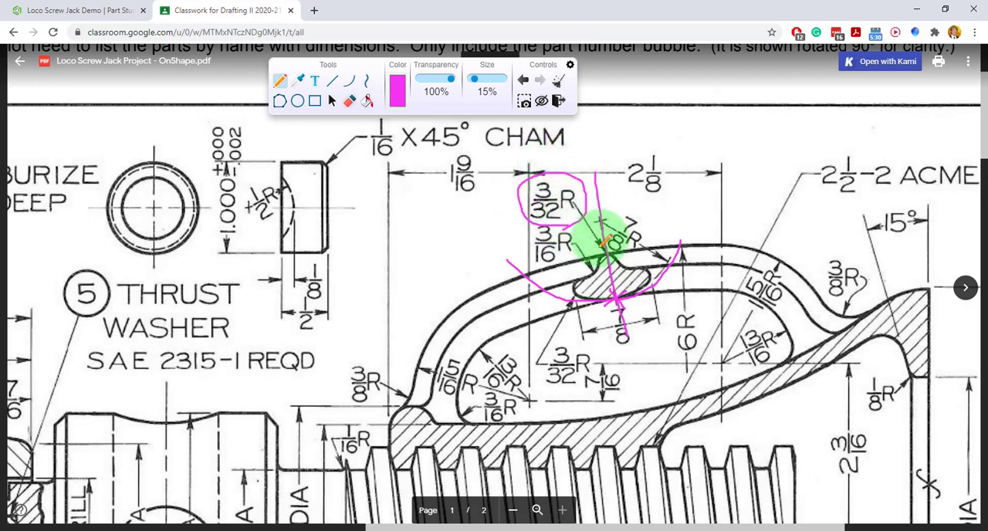
mouse_move(615, 266)
left_mouse_down()
mouse_move(613, 255)
mouse_move(599, 267)
left_mouse_up()
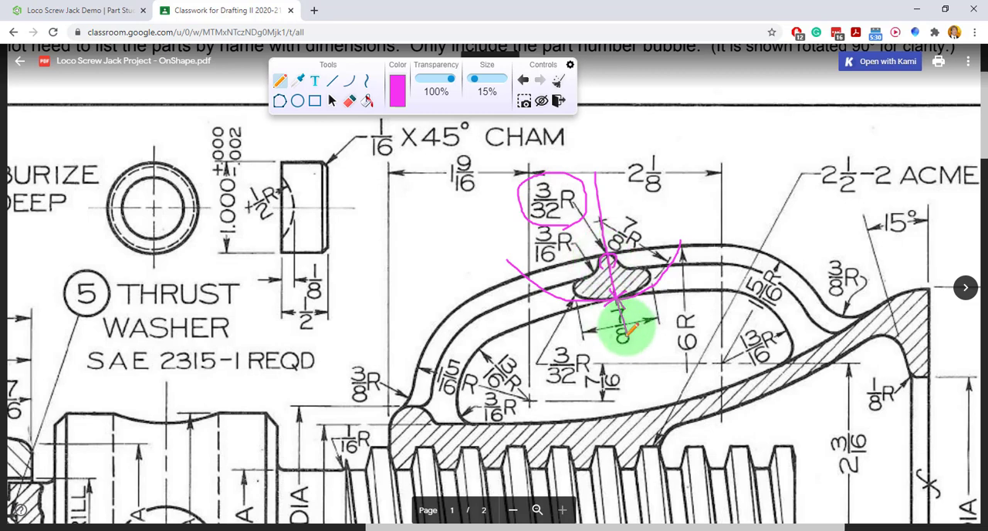
left_click(97, 11)
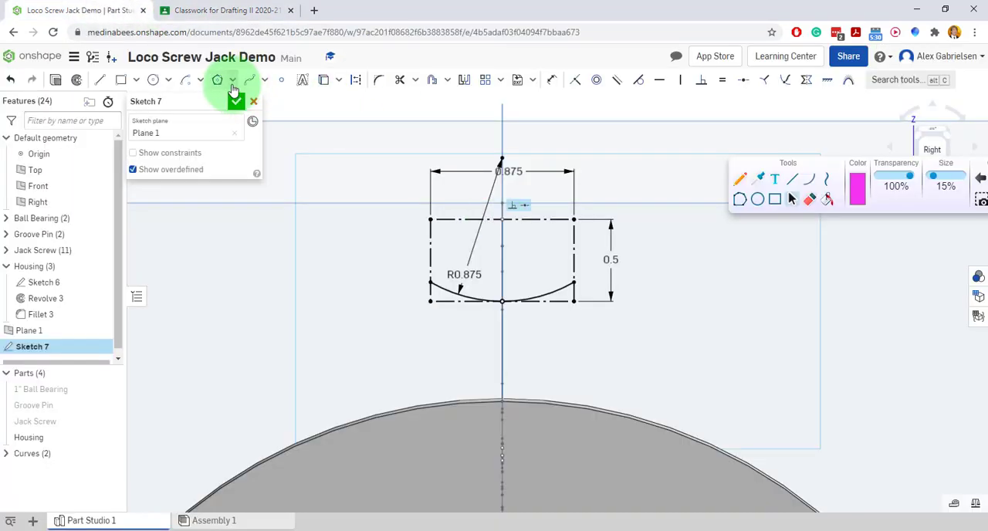
Sketch an arc of about 0.116 radius bulging upward, centred on the vertical centreline just below the construction rectangle's upper side.
left_click(185, 80)
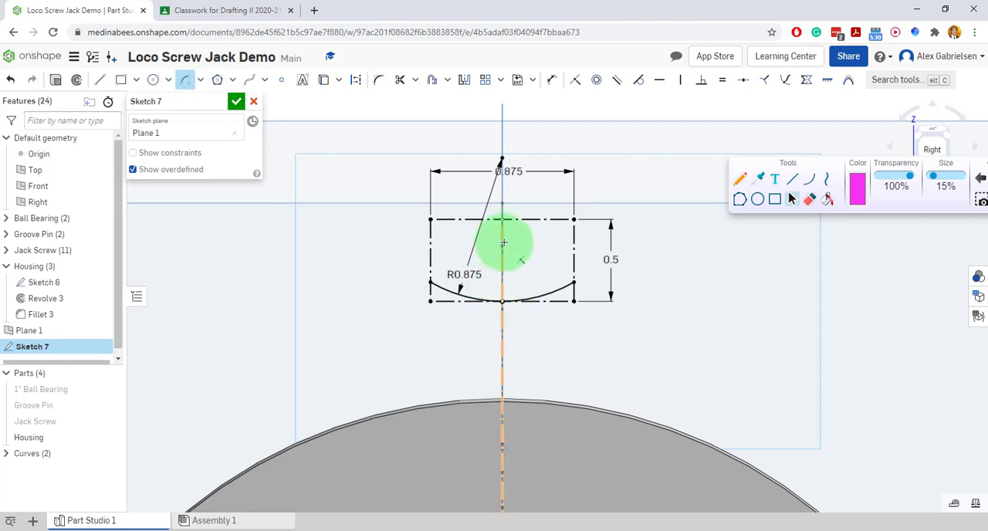
scroll(500, 241, "up", 3)
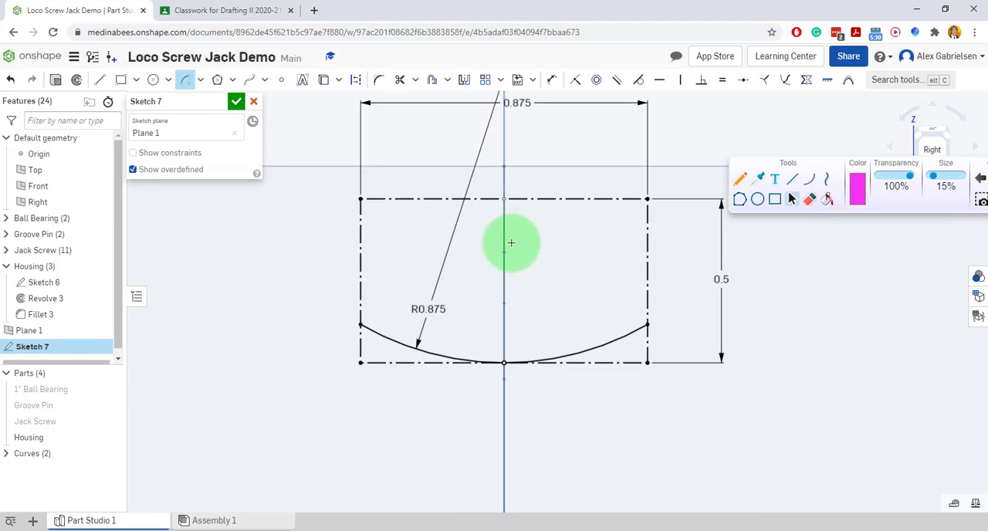
mouse_move(503, 242)
left_mouse_down()
mouse_move(532, 233)
mouse_move(549, 240)
mouse_move(534, 232)
left_mouse_up()
left_click(542, 237)
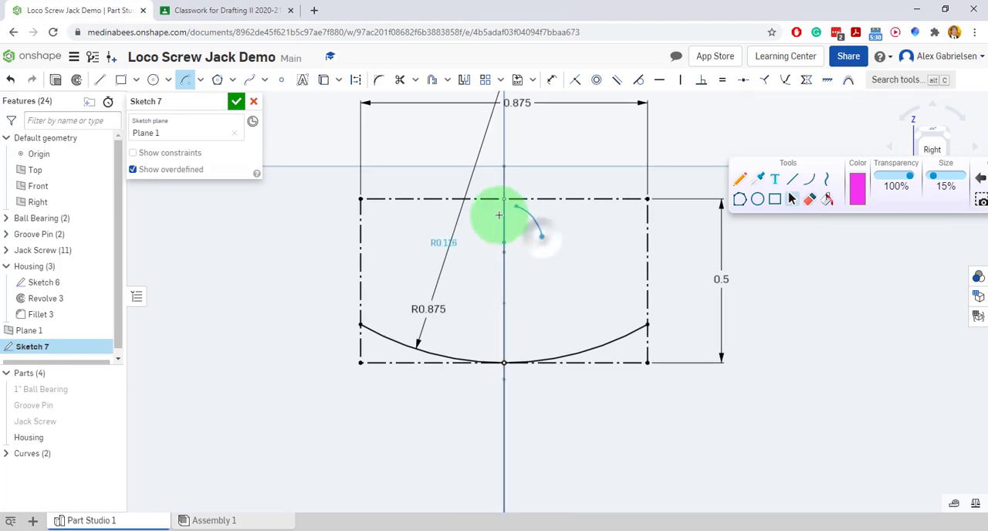
left_click(465, 242)
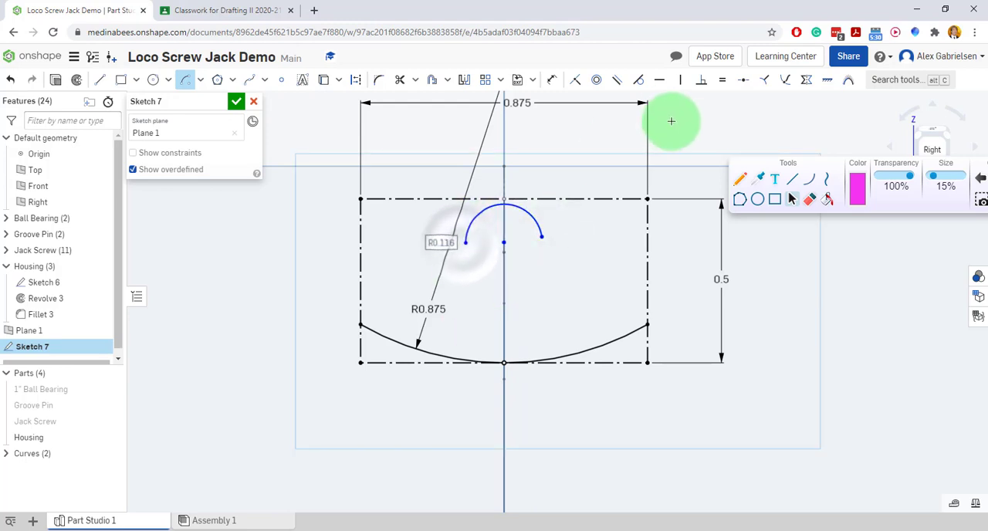
Make the small arc tangent to the construction rectangle's upper side.
left_click(637, 85)
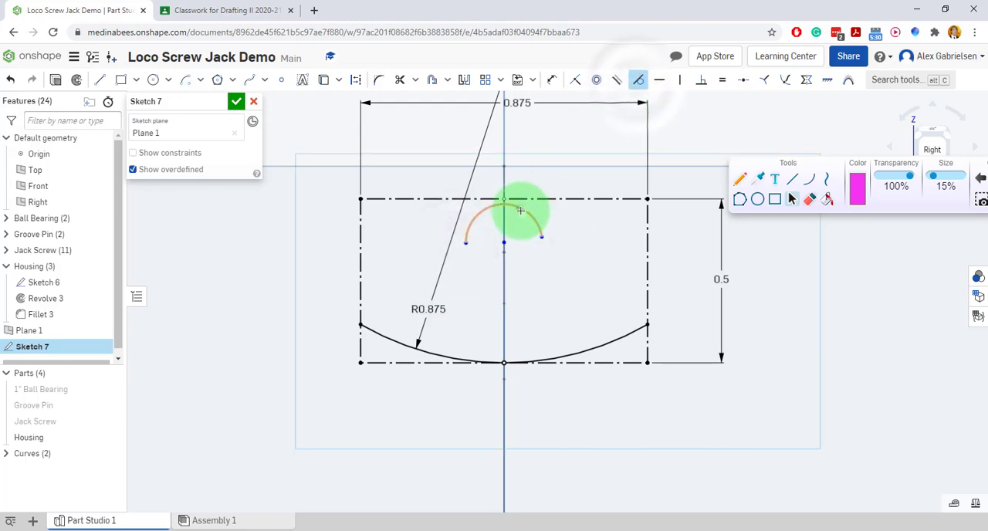
left_click(521, 207)
left_click(520, 199)
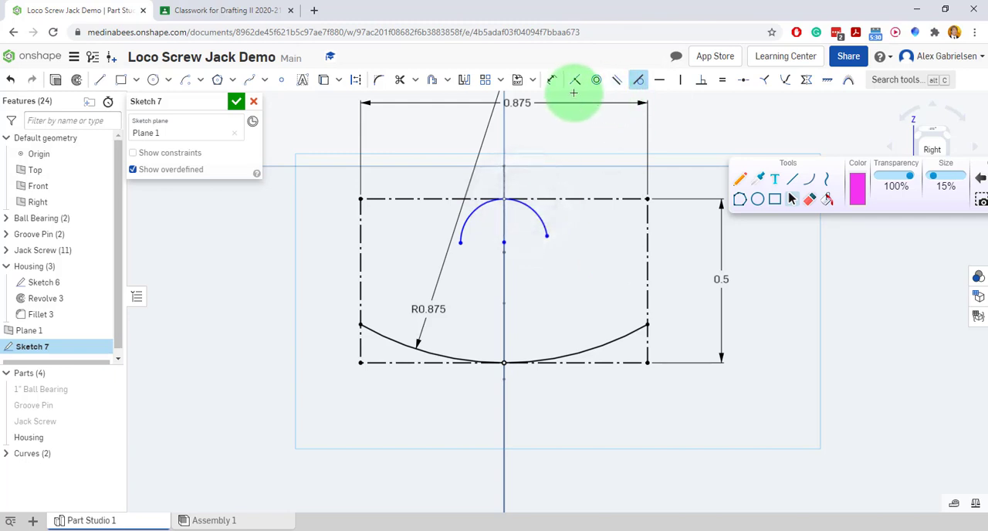
Dimension the upper arc's radius as 0.094, checking the value against the project PDF.
left_click(552, 80)
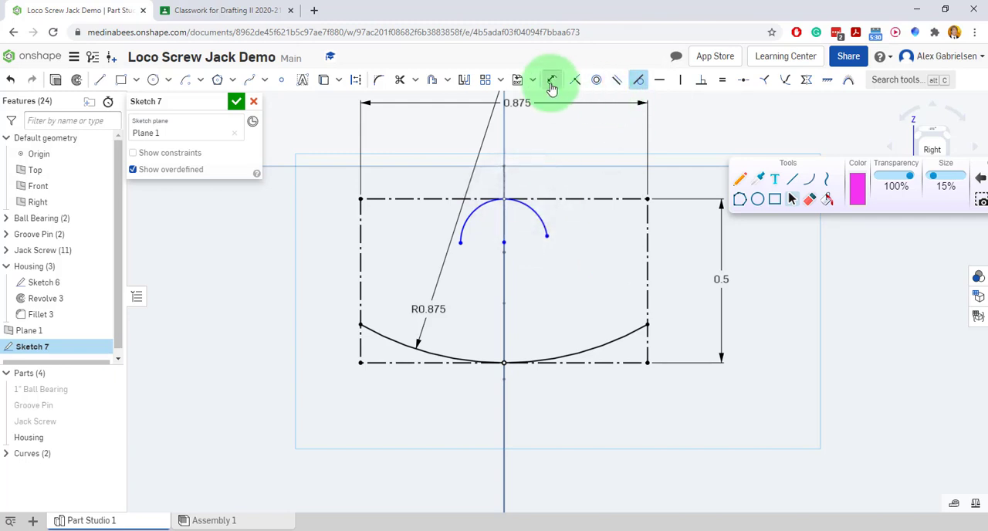
left_click(538, 216)
left_click(560, 147)
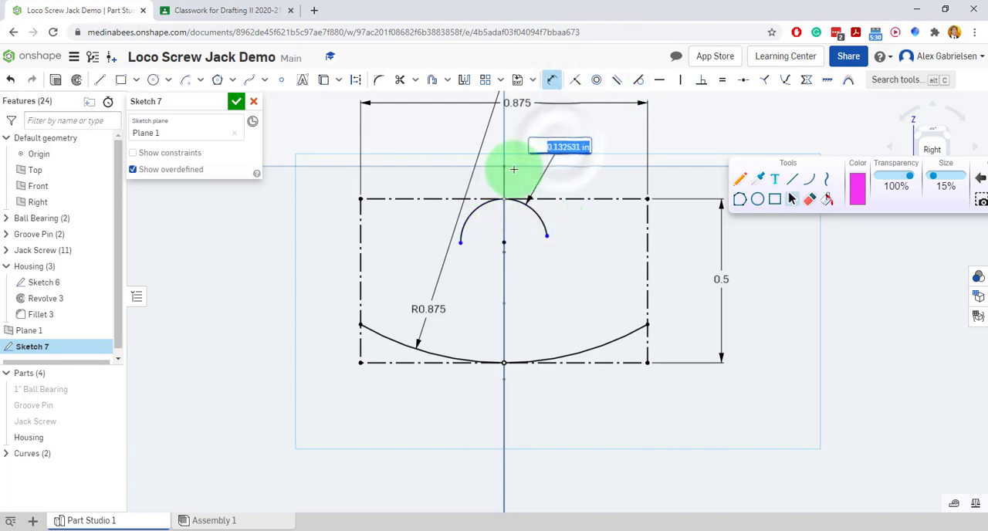
left_click(216, 12)
left_click(137, 14)
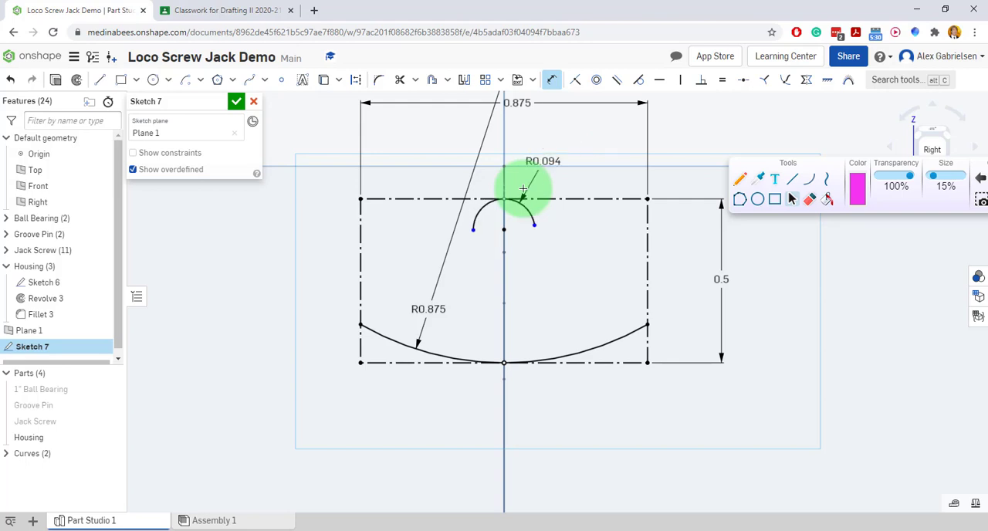
On the project PDF, circle the 3/32 R note below the handle section and switch back to Onshape.
left_click(205, 11)
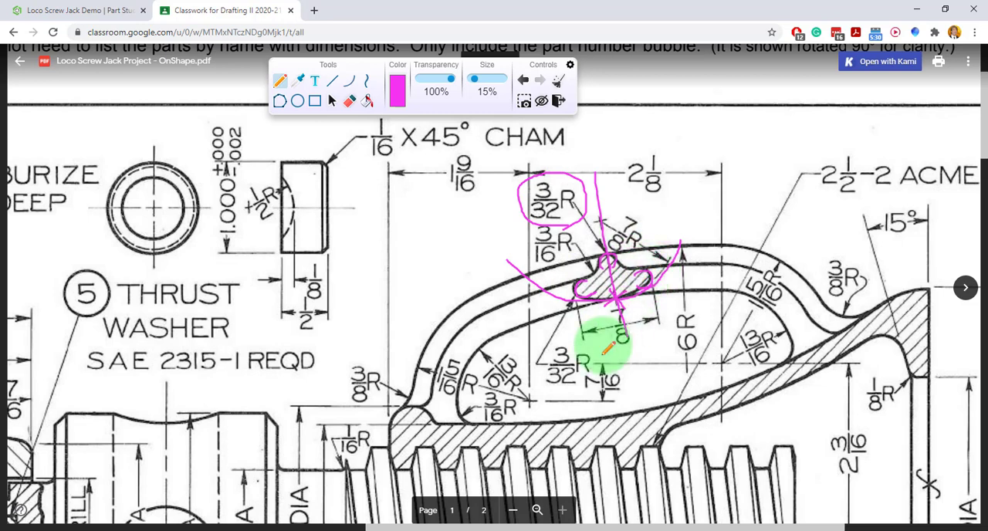
mouse_move(591, 345)
left_mouse_down()
mouse_move(573, 395)
mouse_move(594, 341)
left_mouse_up()
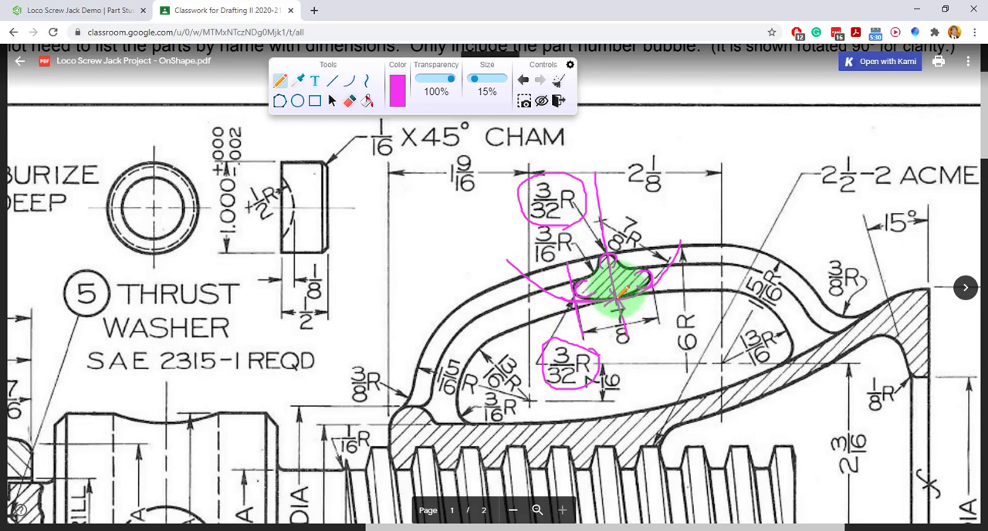
left_click(116, 10)
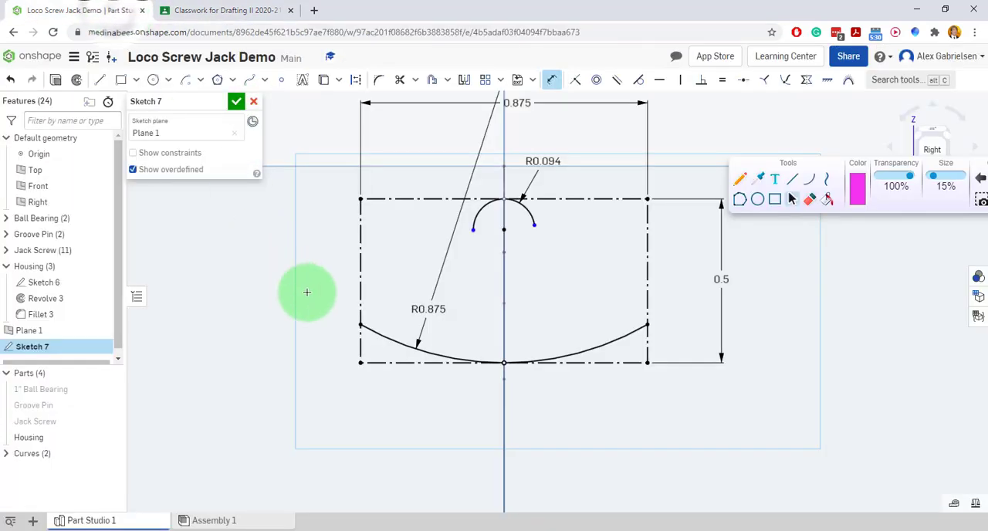
Sketch an arc of about 0.098 radius inside the rectangle's left side, tangent to that side and to the R0.875 arc.
left_click(183, 81)
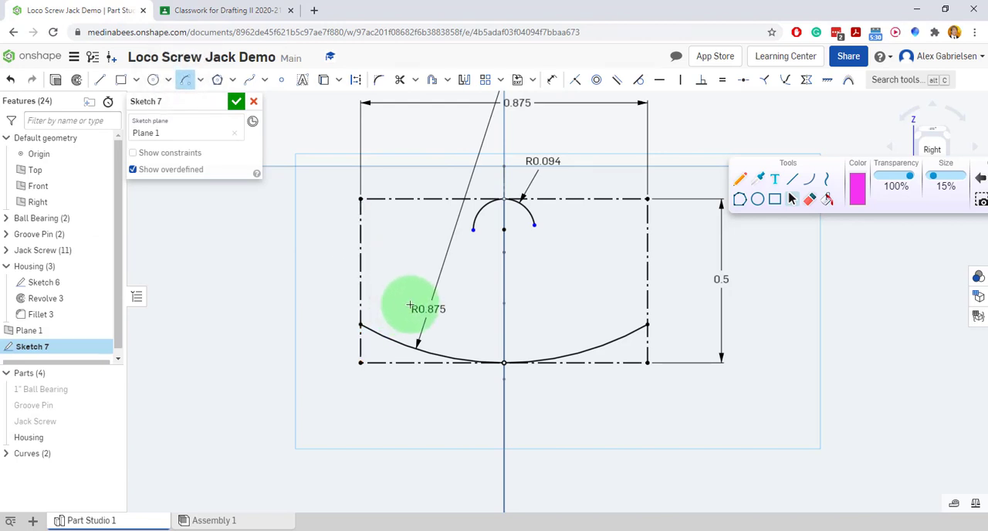
left_click_drag(402, 303, 403, 330)
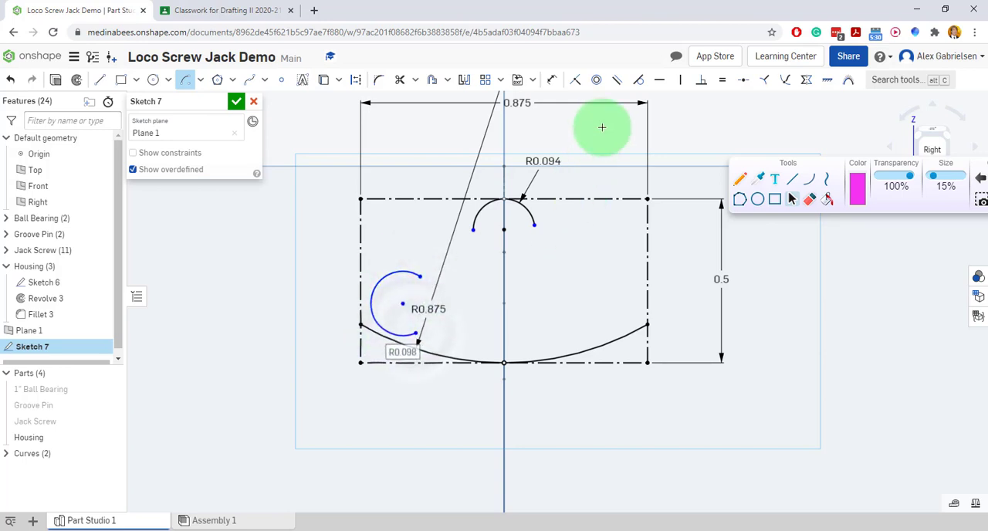
left_click(640, 85)
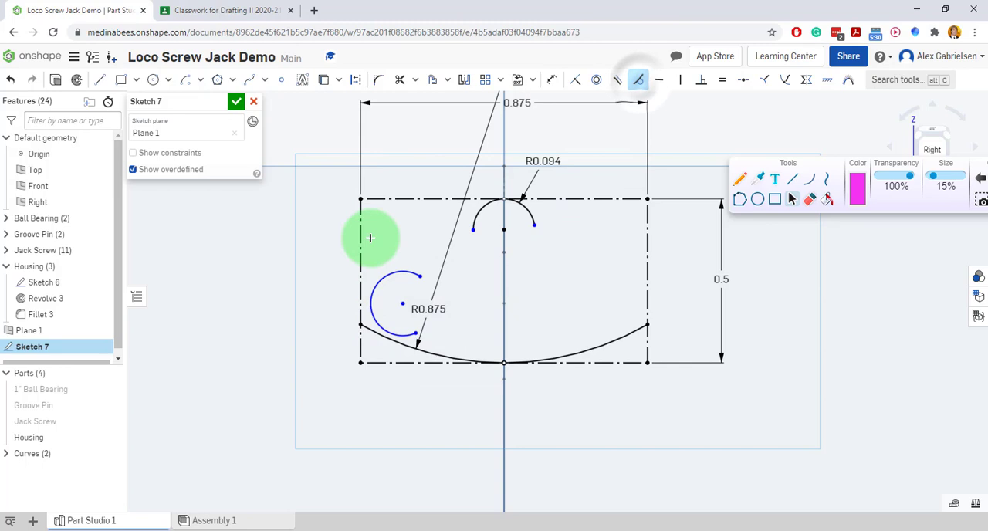
left_click(361, 281)
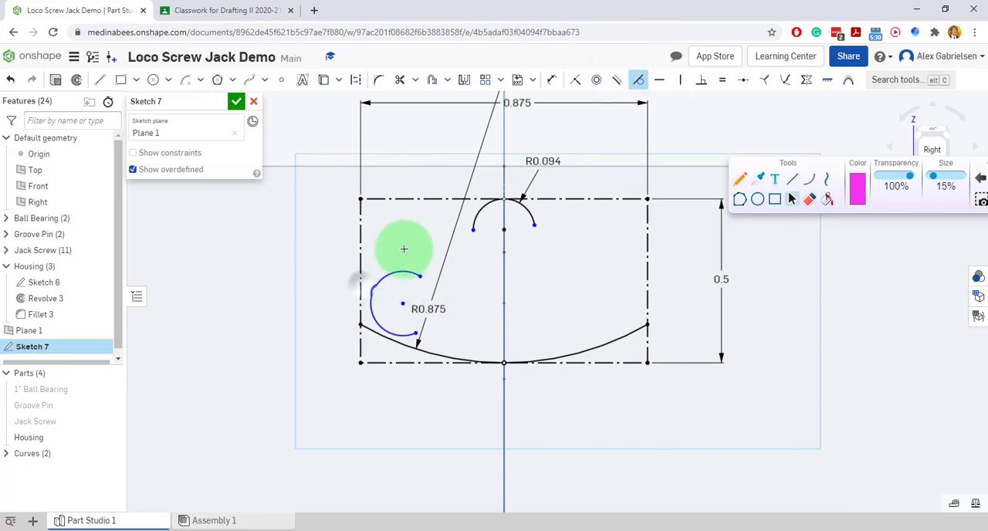
left_click(398, 335)
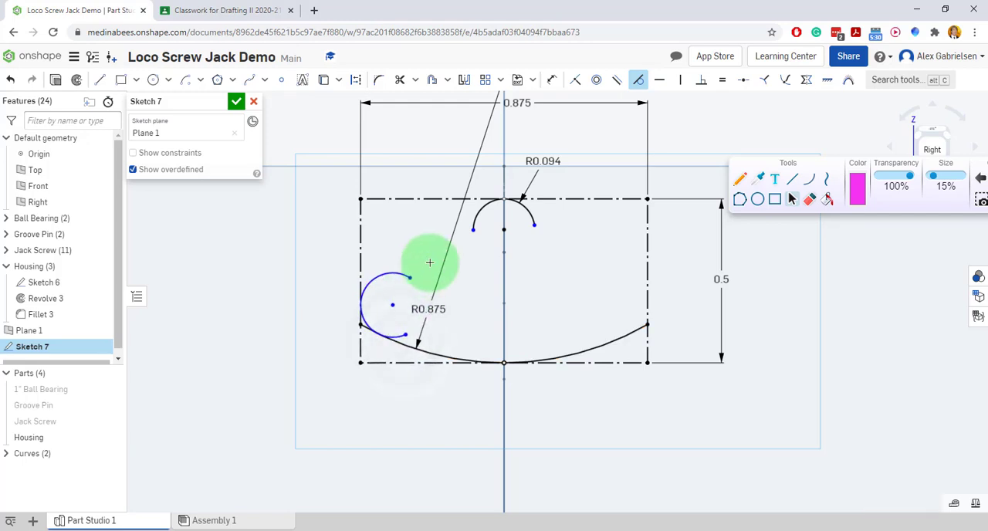
Make the left corner arc equal in radius to the R0.094 arc at the rectangle's upper side.
left_click(551, 80)
left_click(365, 282)
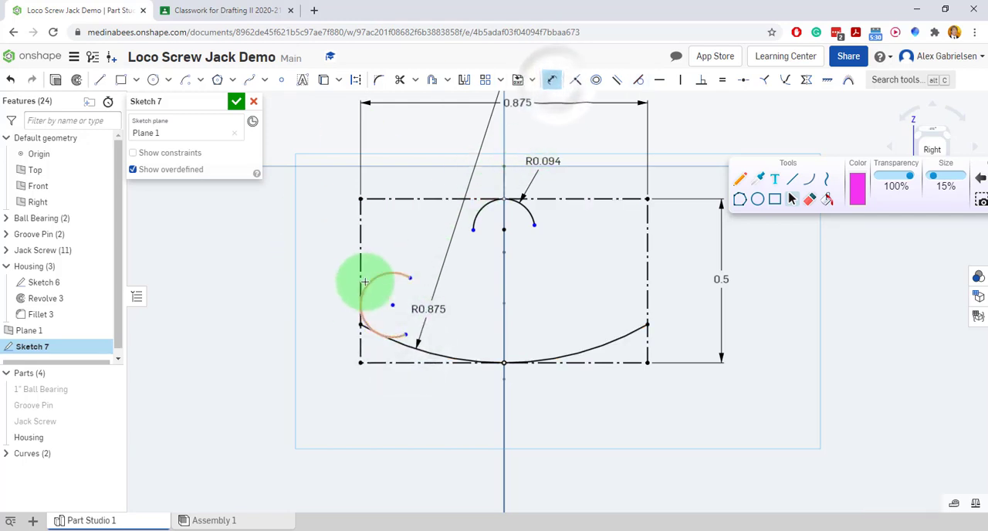
left_click(722, 81)
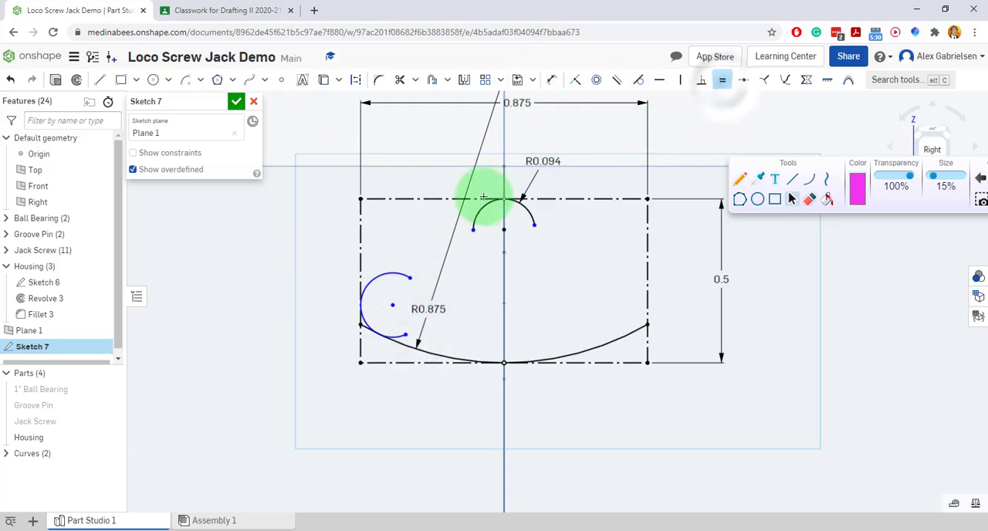
left_click(484, 200)
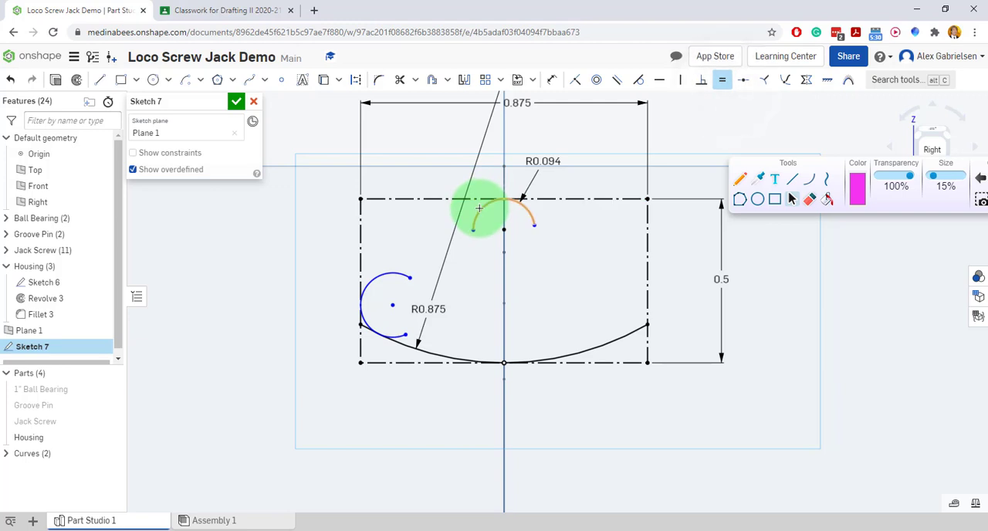
left_click(391, 272)
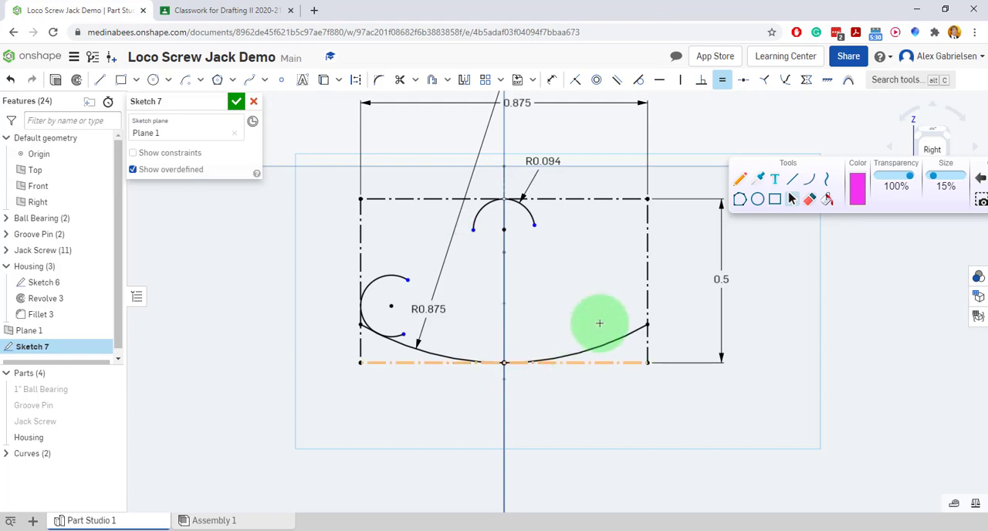
Mirror the left corner arc across the vertical centreline to the rectangle's right side.
left_click(465, 81)
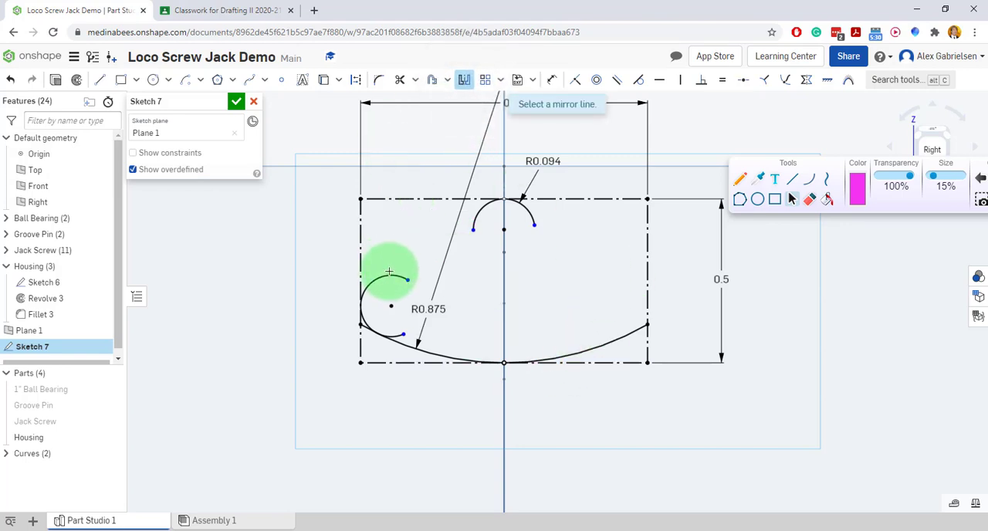
left_click(503, 291)
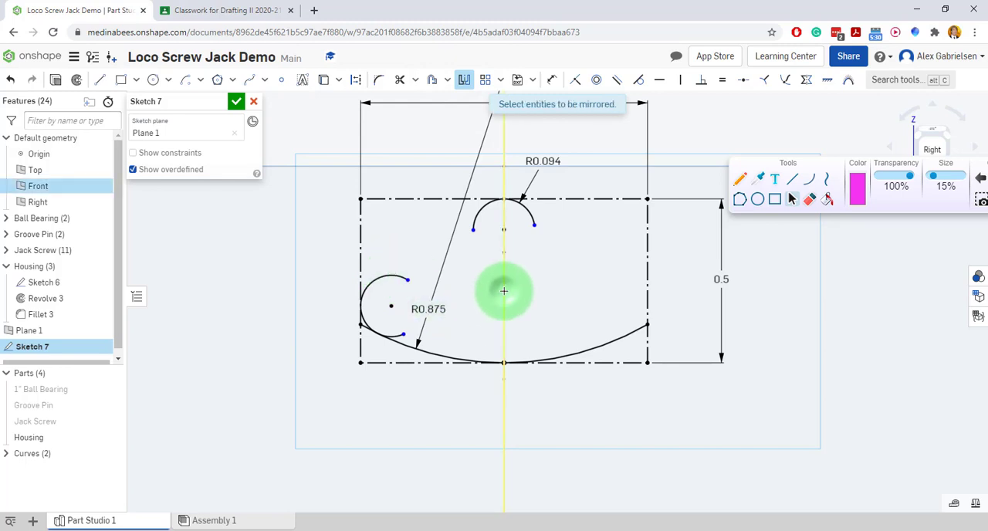
left_click(391, 274)
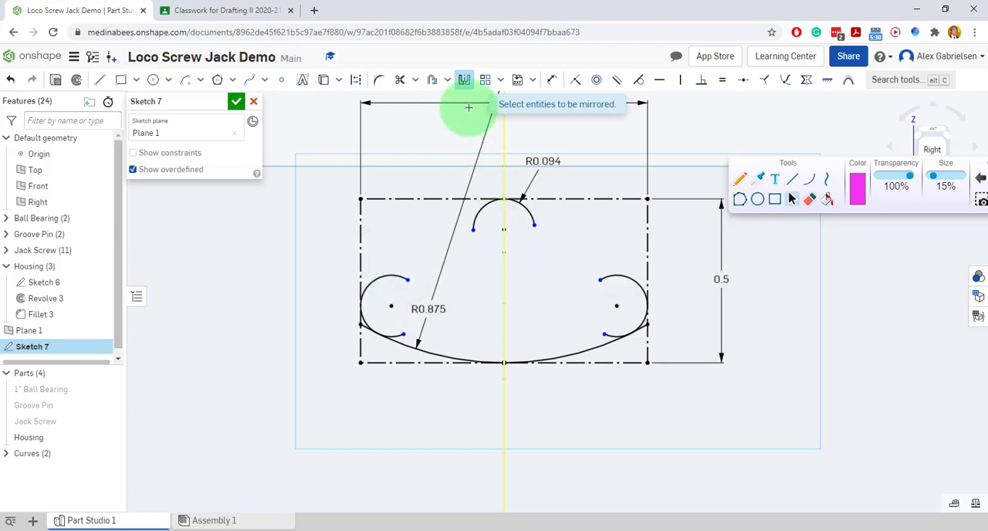
left_click(464, 80)
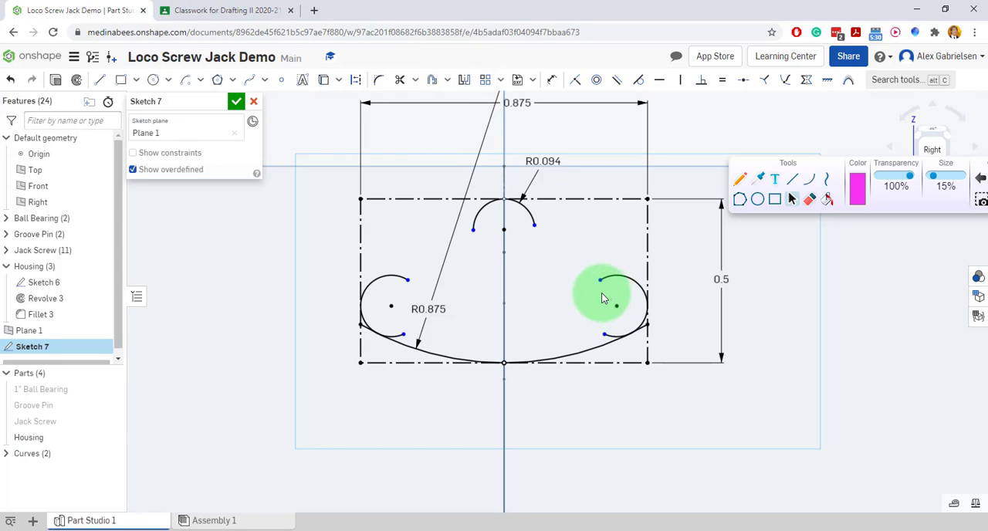
On the project PDF, circle the 3/16 R note, clear the markup, trace the concave curve left of the handle's tip, and return to Onshape.
left_click(201, 19)
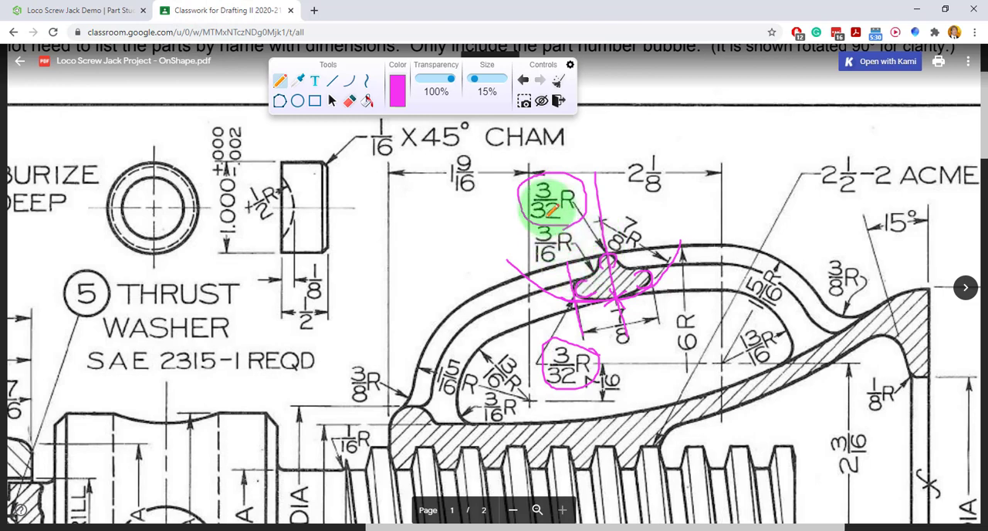
mouse_move(530, 222)
left_mouse_down()
mouse_move(518, 259)
mouse_move(586, 233)
left_mouse_up()
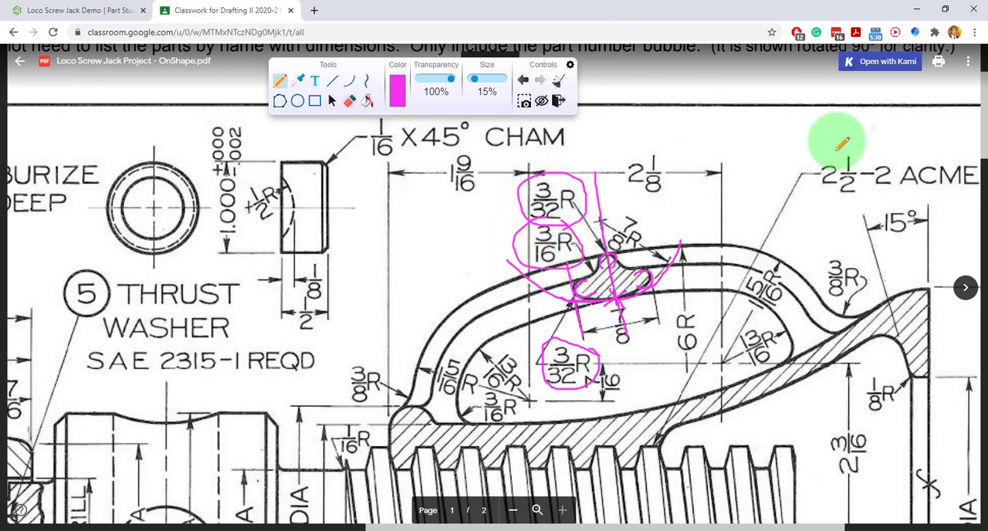
left_click(558, 80)
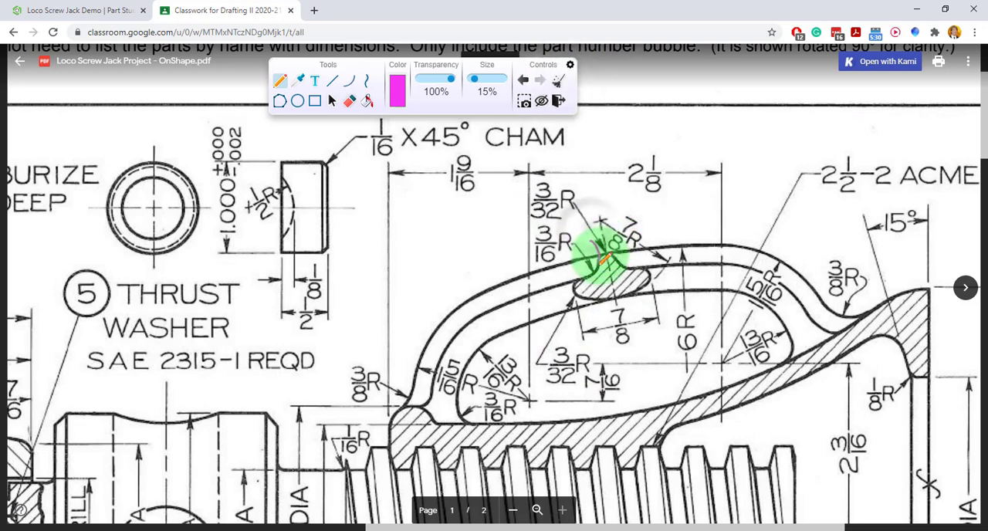
left_click_drag(569, 276, 562, 268)
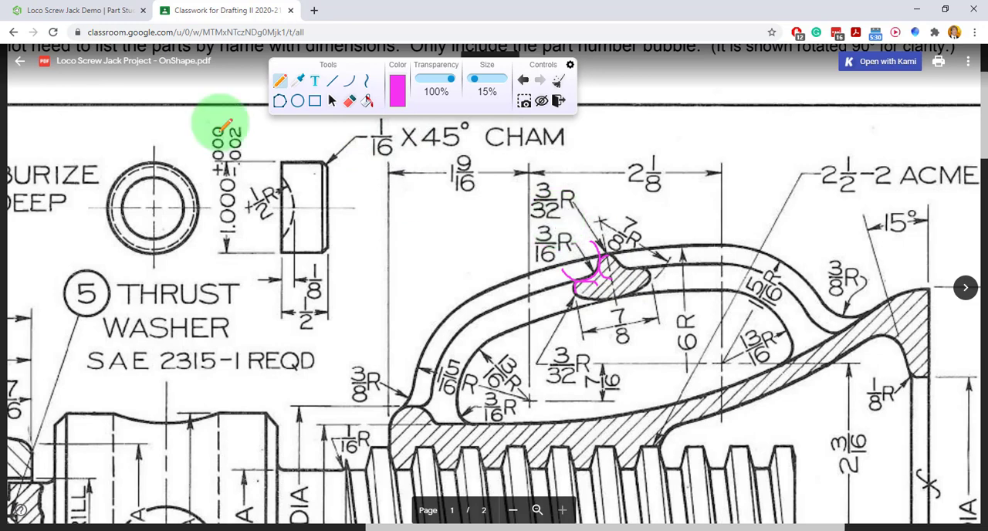
left_click(85, 13)
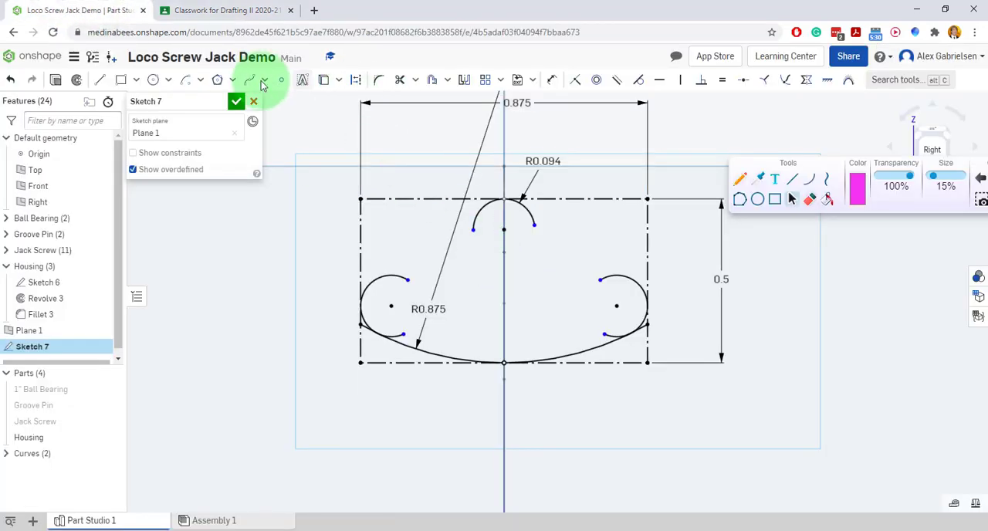
Sketch a concave arc of about 0.212 radius across the construction rectangle's upper-left corner.
left_click(185, 80)
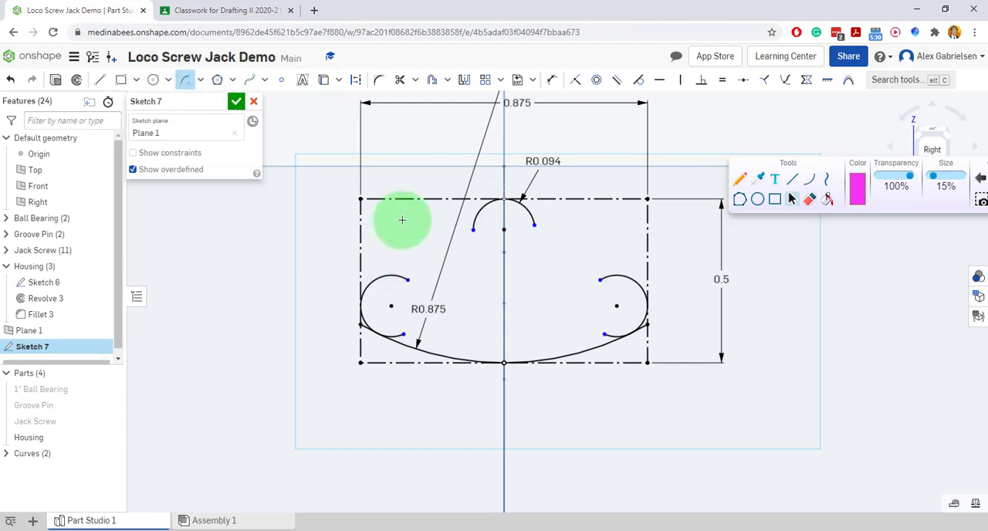
left_click(372, 178)
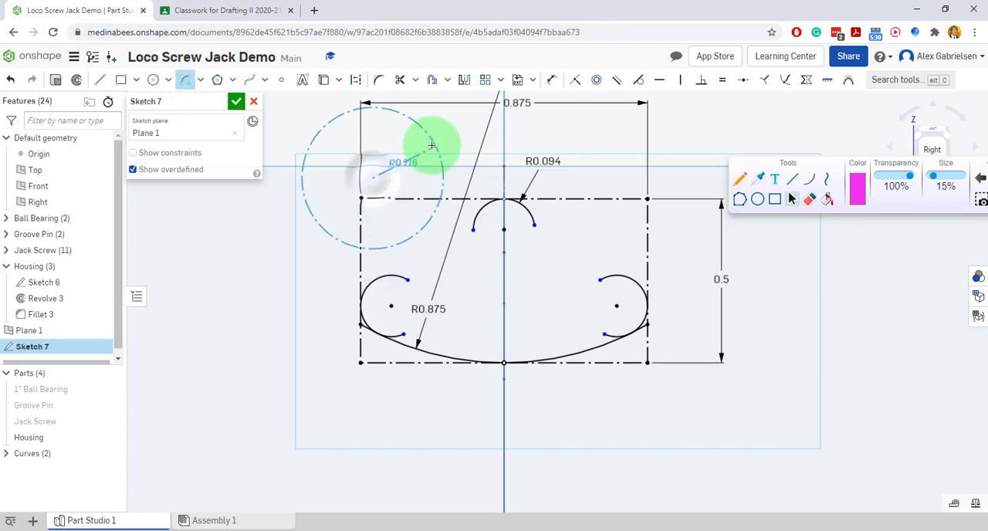
left_click(418, 125)
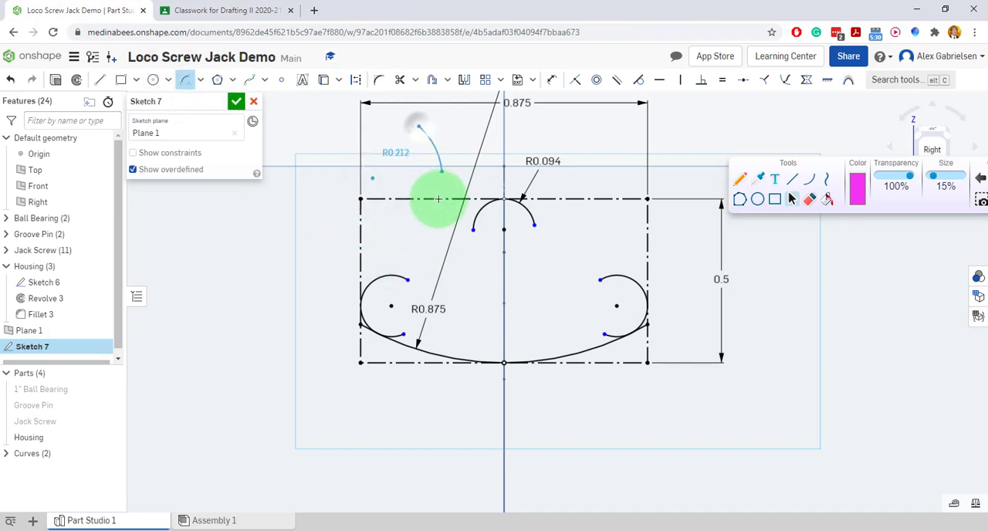
left_click(307, 204)
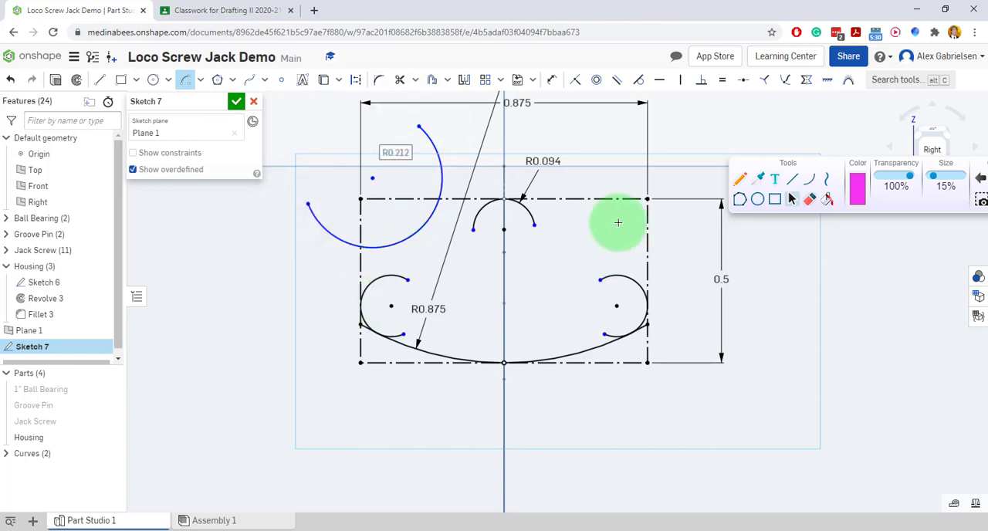
Make the concave arc tangent to the R0.094 arc at the rectangle's upper side and to the left corner arc.
left_click(641, 82)
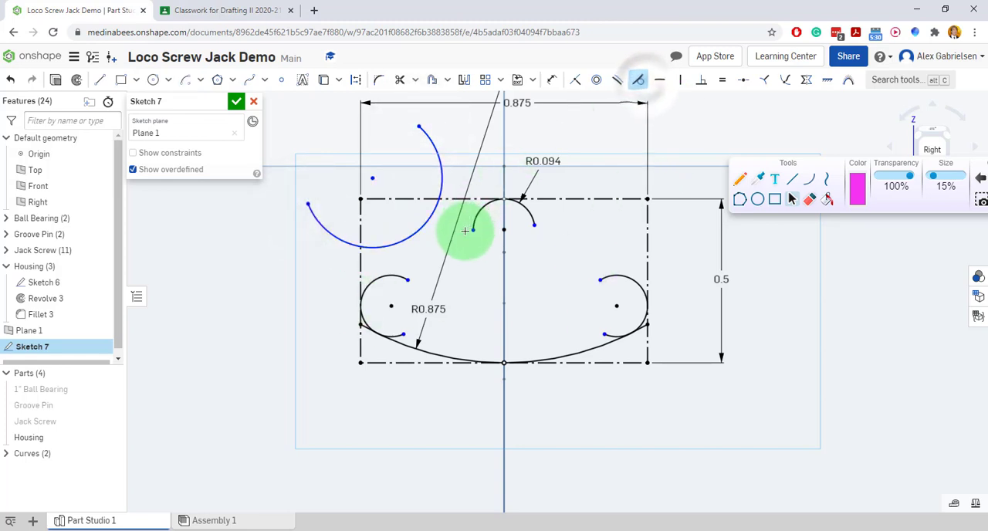
left_click(445, 176)
left_click(474, 213)
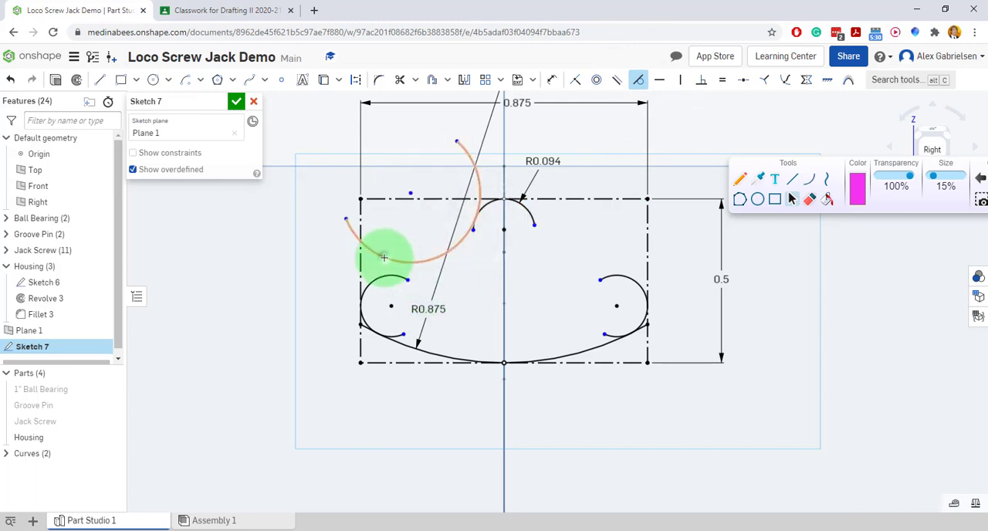
left_click(419, 339)
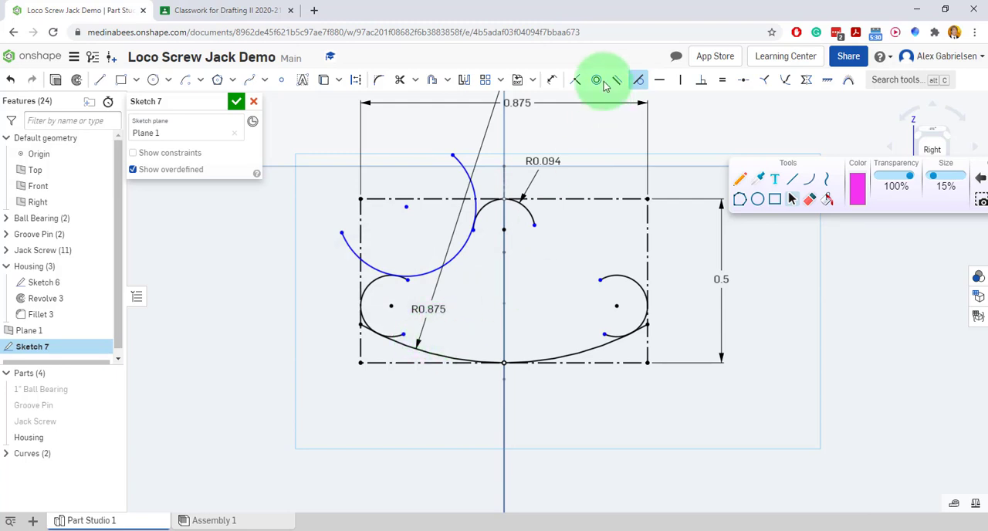
Box the 3/16 R note on the project PDF, return to Onshape, and dimension the concave arc's radius as 3/16 (0.188).
left_click(551, 80)
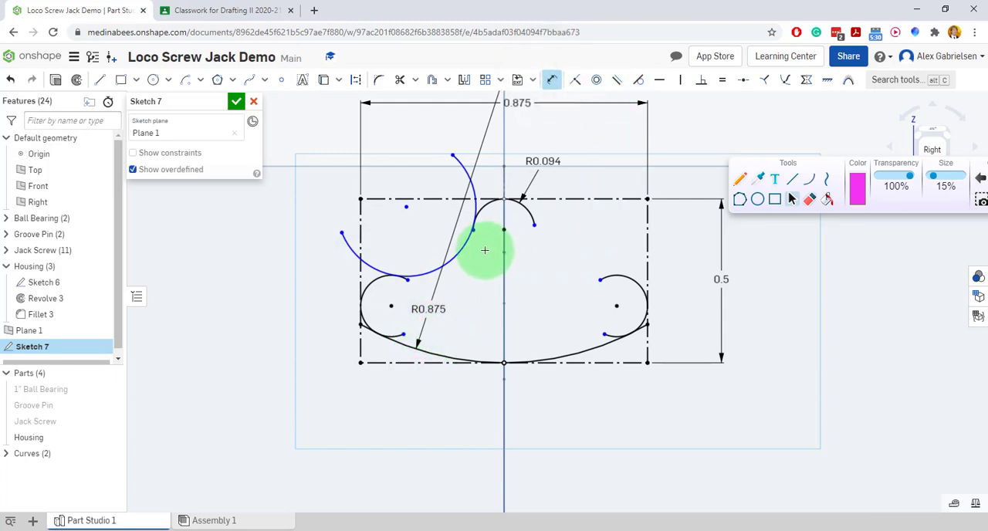
left_click(458, 257)
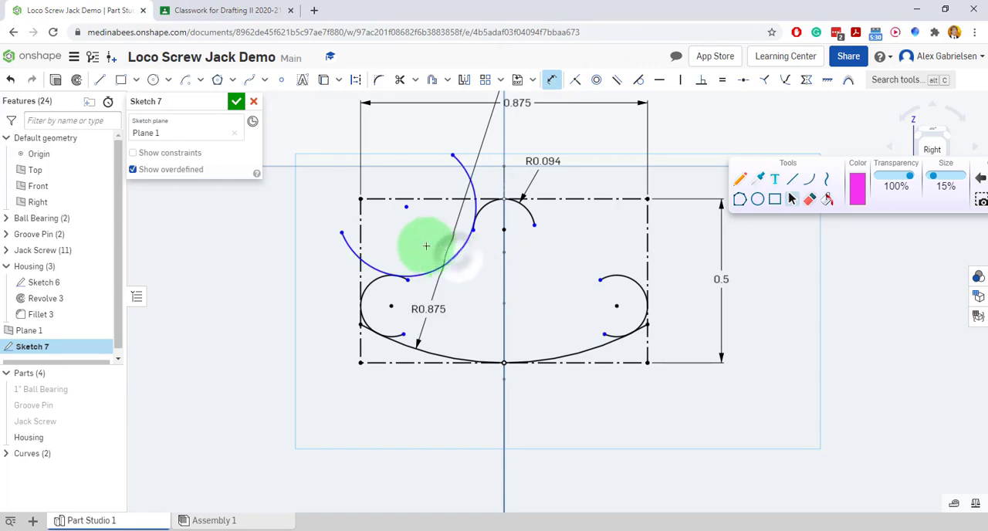
left_click(419, 241)
left_click(219, 10)
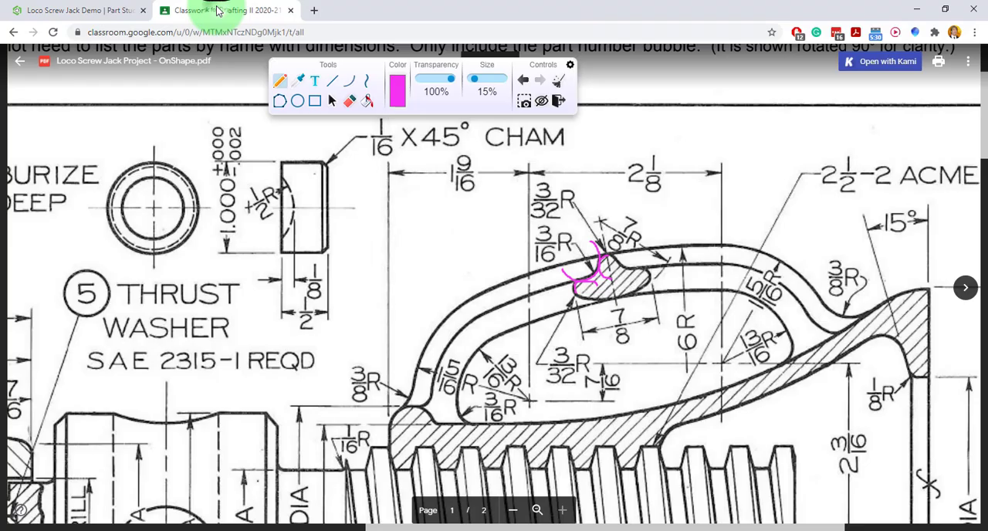
mouse_move(565, 259)
left_mouse_down()
mouse_move(578, 221)
mouse_move(529, 218)
mouse_move(534, 252)
left_mouse_up()
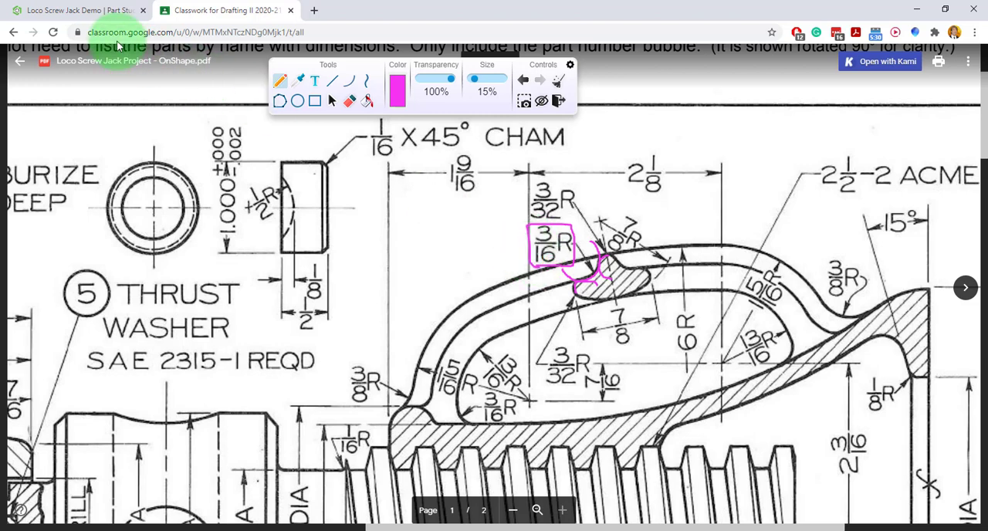
left_click(108, 10)
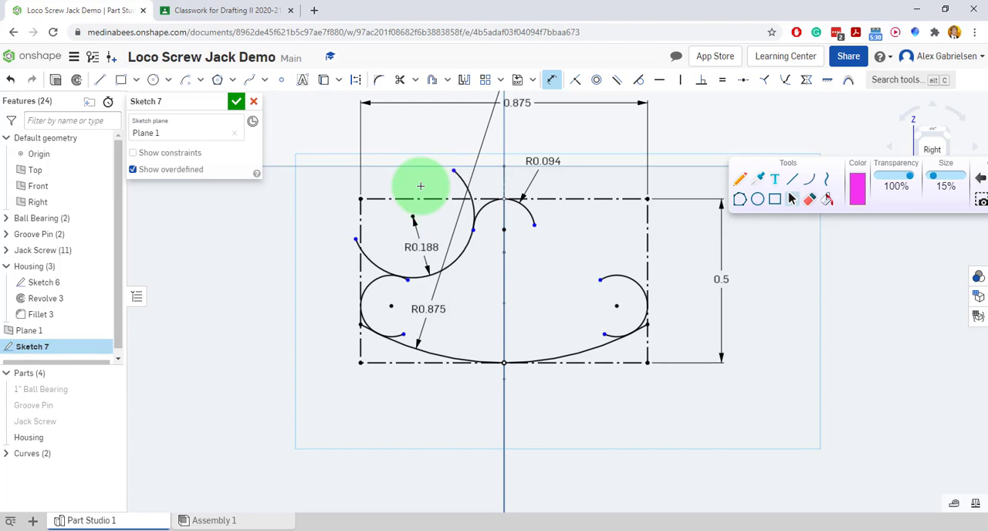
left_click(551, 79)
Extend both ends of the R0.094 arc and the inner end of the left corner arc beyond their tangent points.
scroll(475, 237, "up", 5)
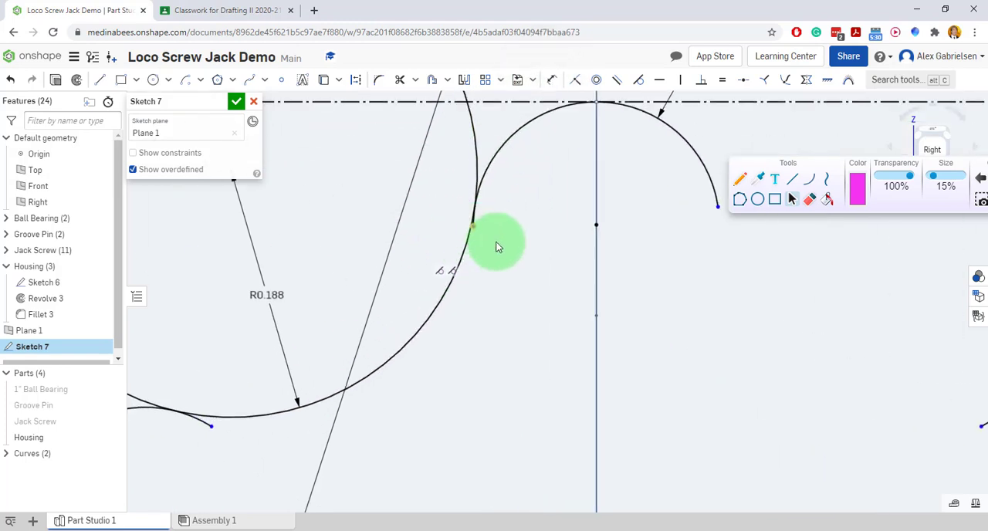
left_click_drag(474, 226, 498, 281)
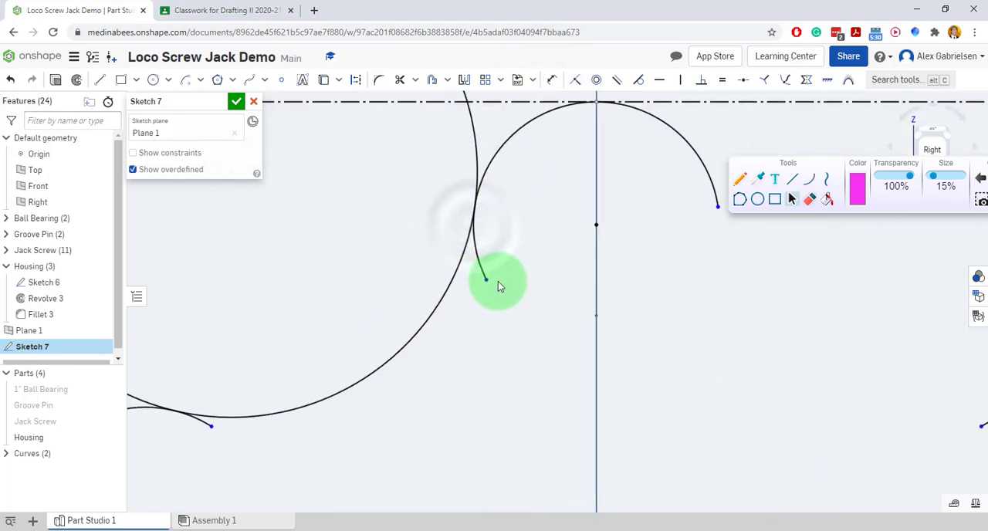
left_click_drag(213, 427, 237, 452)
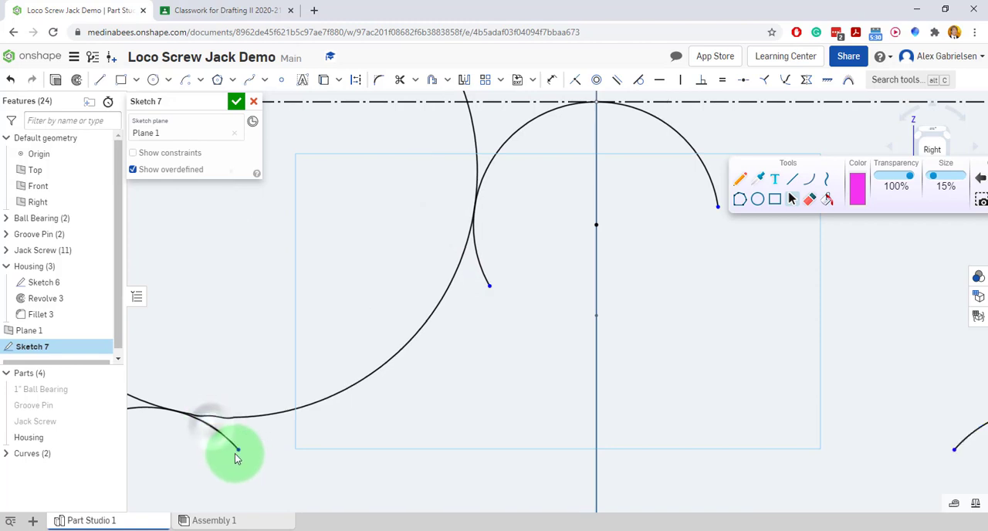
scroll(280, 232, "down", 4)
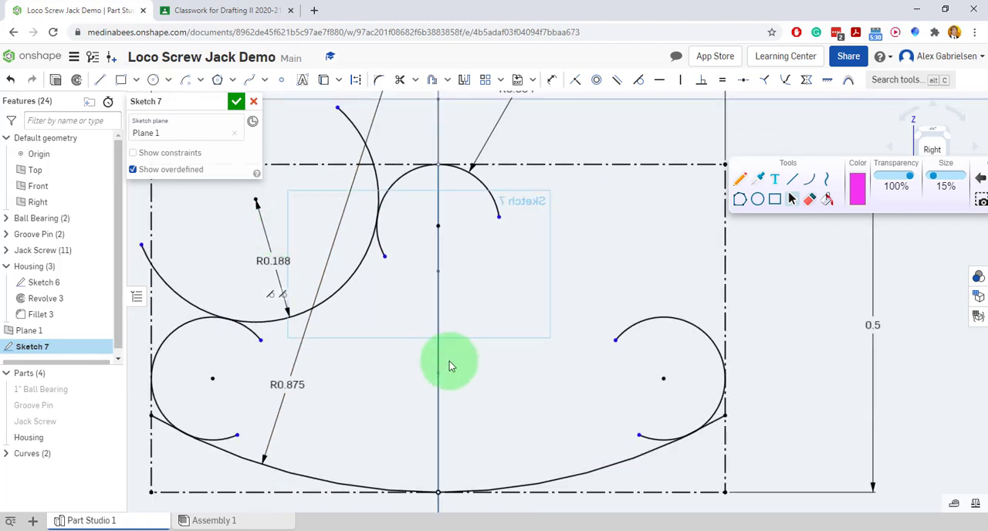
scroll(518, 346, "down", 1)
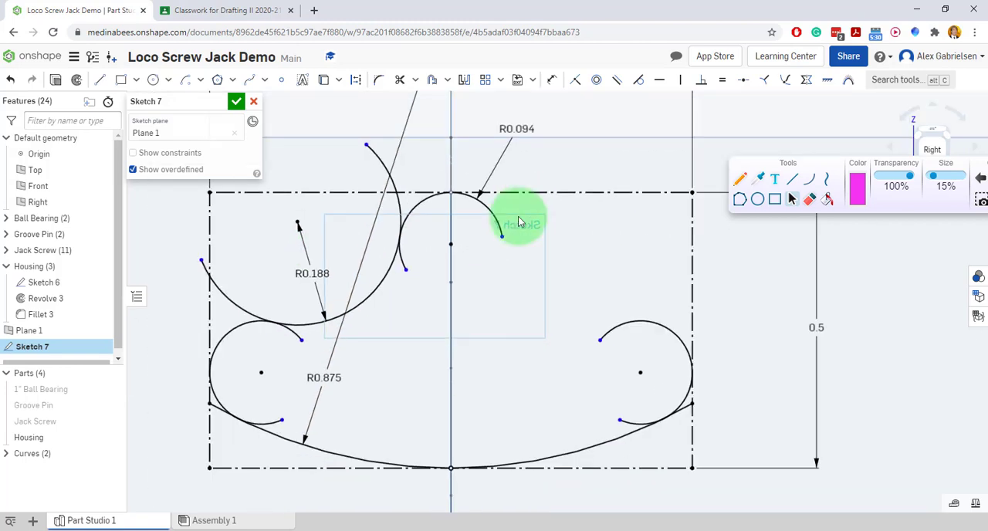
left_click_drag(503, 240, 500, 276)
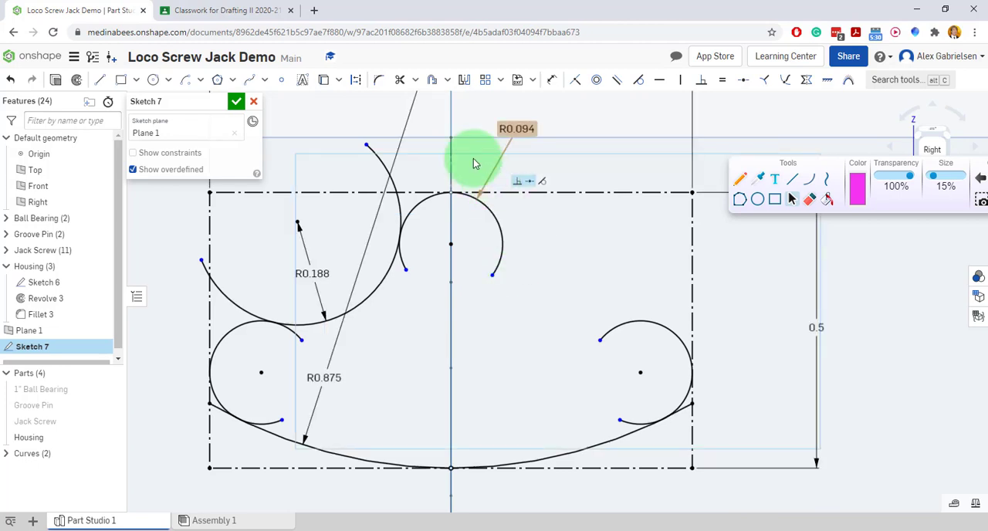
Mirror the R0.188 concave arc across the vertical centreline to the sketch's right side.
left_click(464, 80)
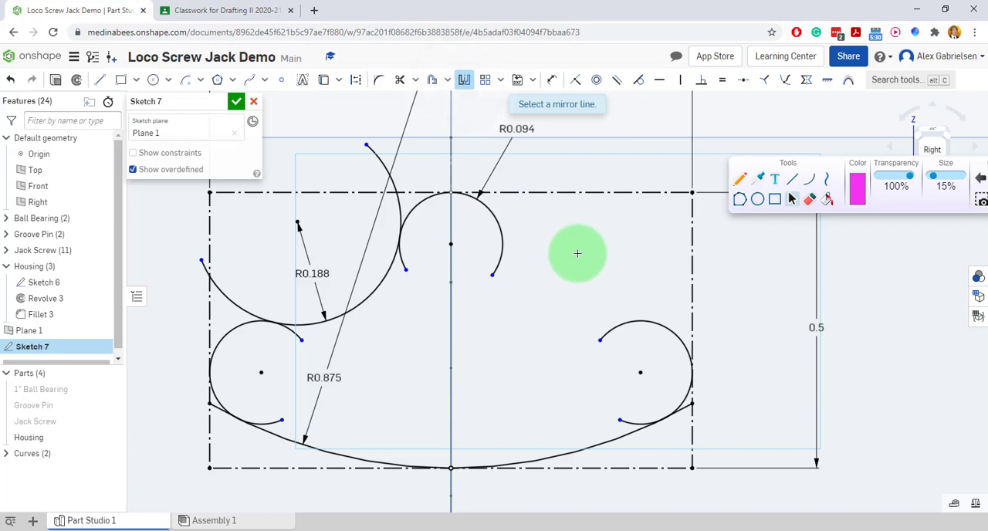
left_click(450, 377)
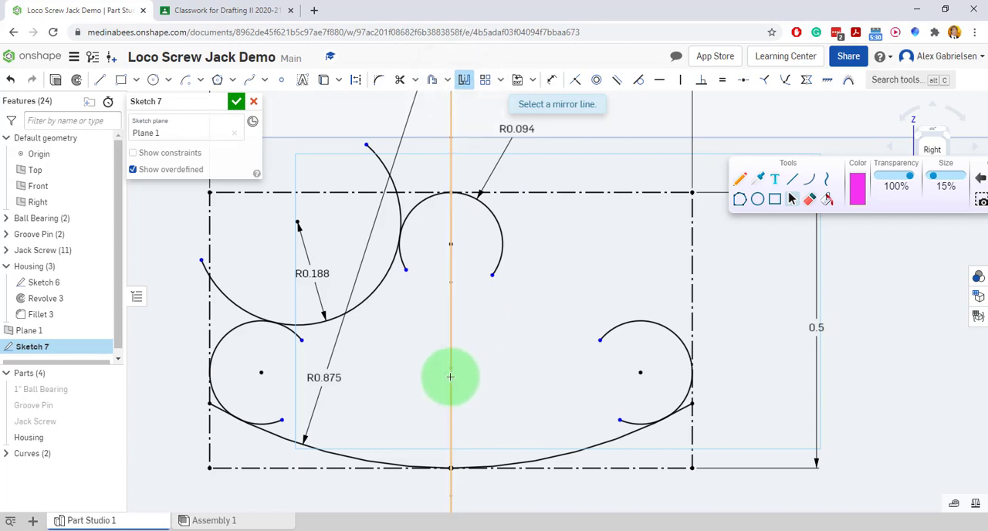
left_click(392, 181)
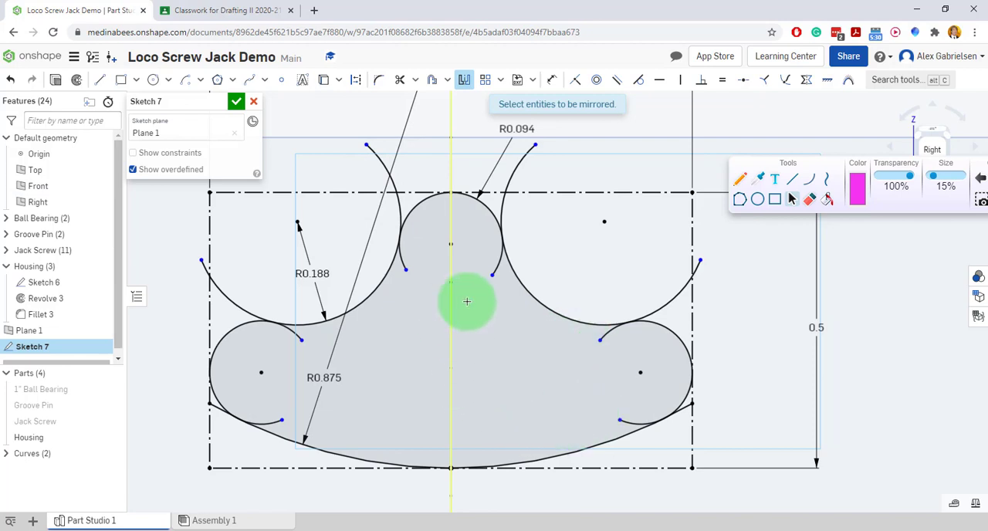
Trim both concave arcs' upper ends and the right arc's outer end back to the construction rectangle, and finish the sketch.
scroll(486, 306, "down", 2)
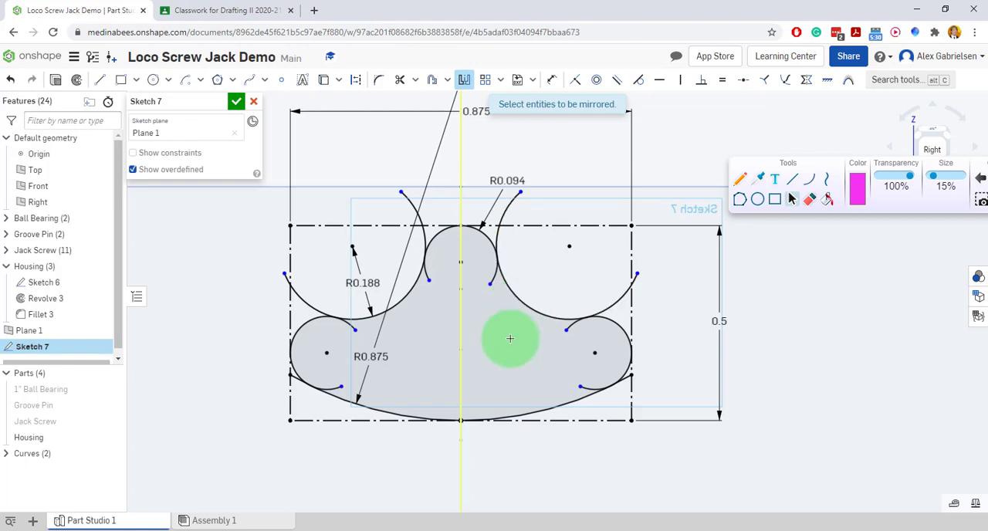
left_click(395, 84)
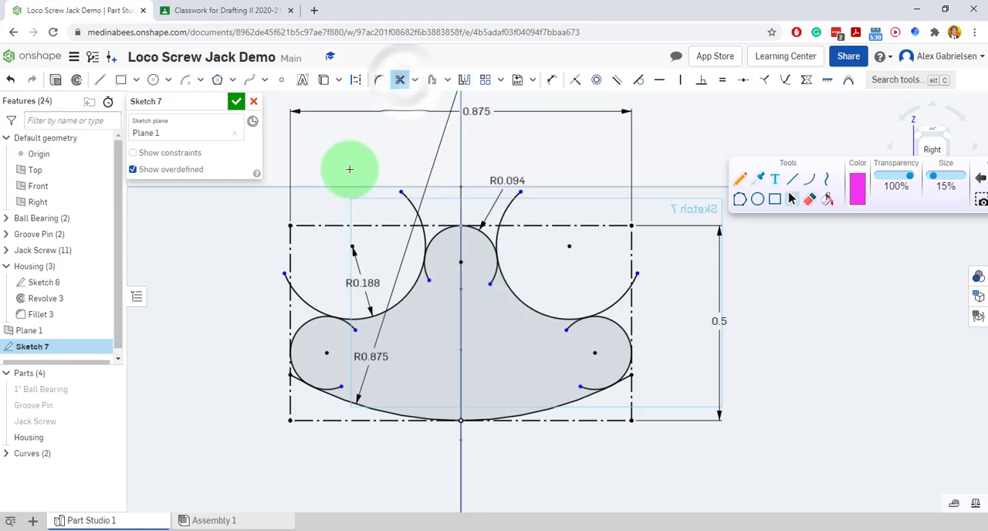
left_click(410, 200)
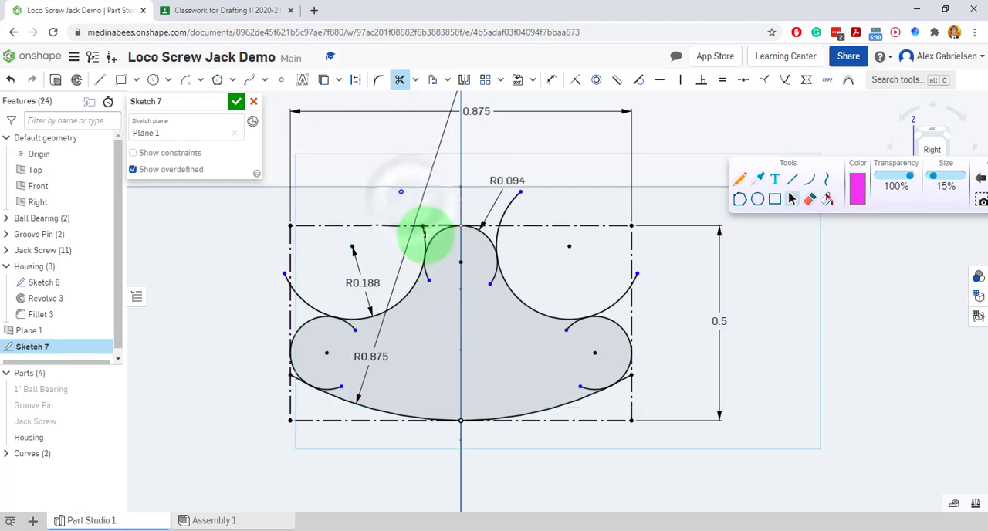
left_click(506, 207)
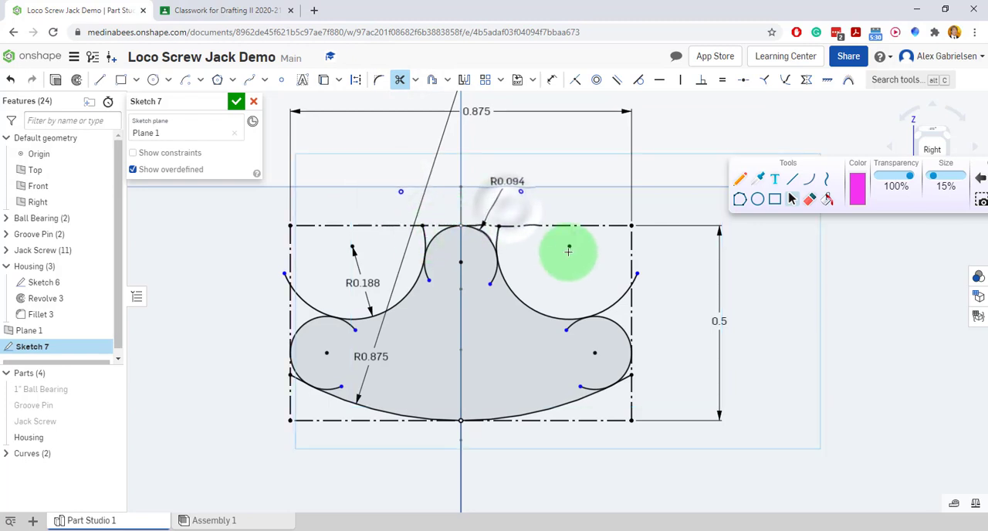
left_click(633, 277)
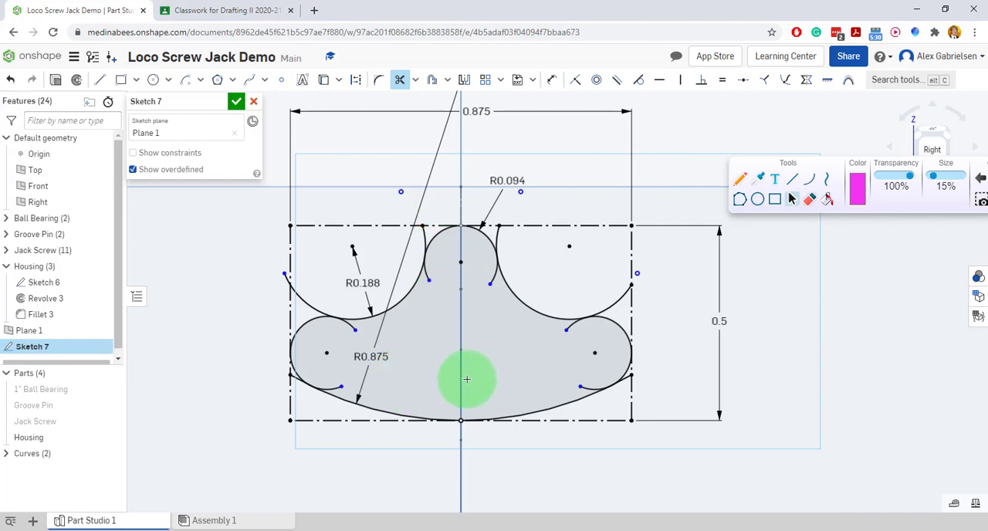
left_click(236, 103)
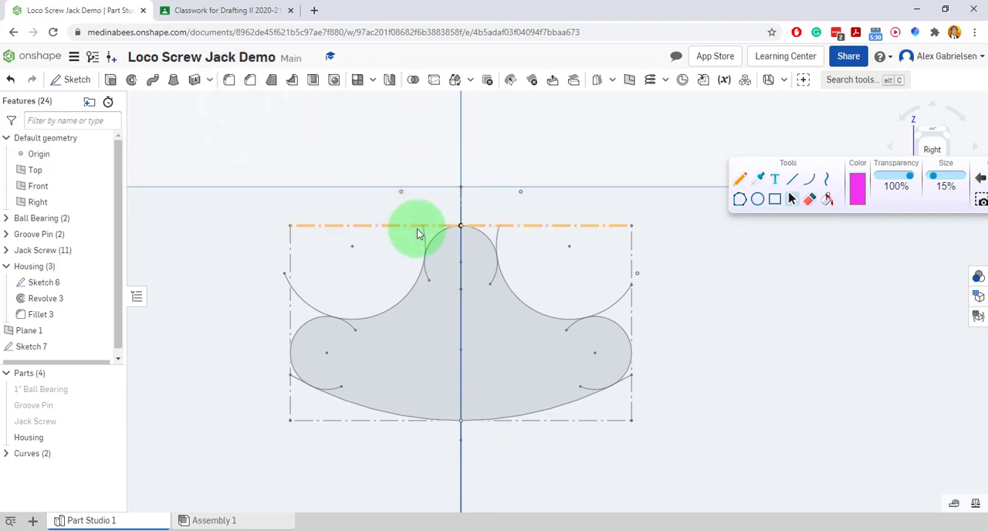
Trace the handle's path and circle its cross-section with arrows along the sweep directions on the model, and clear the markup.
scroll(417, 233, "down", 5)
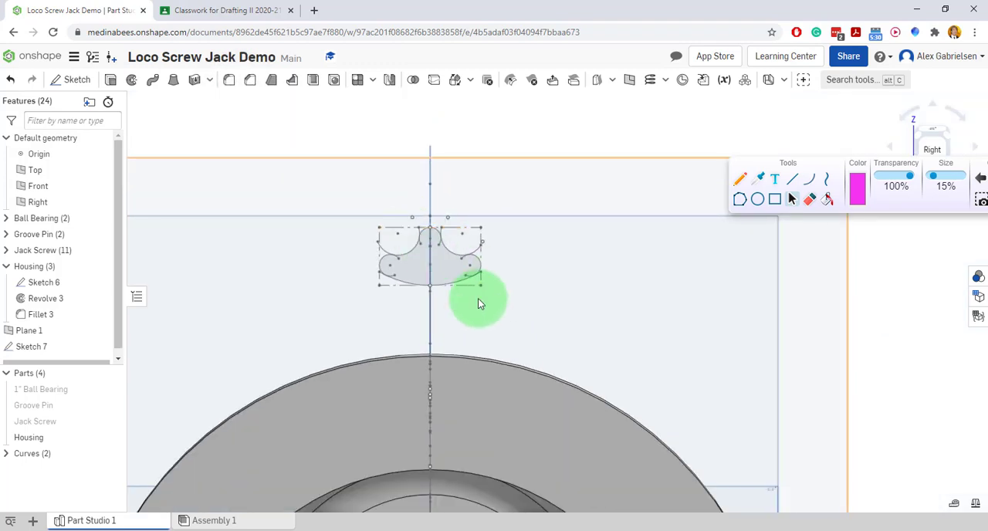
mouse_move(478, 304)
right_mouse_down()
mouse_move(474, 293)
mouse_move(511, 298)
right_mouse_up()
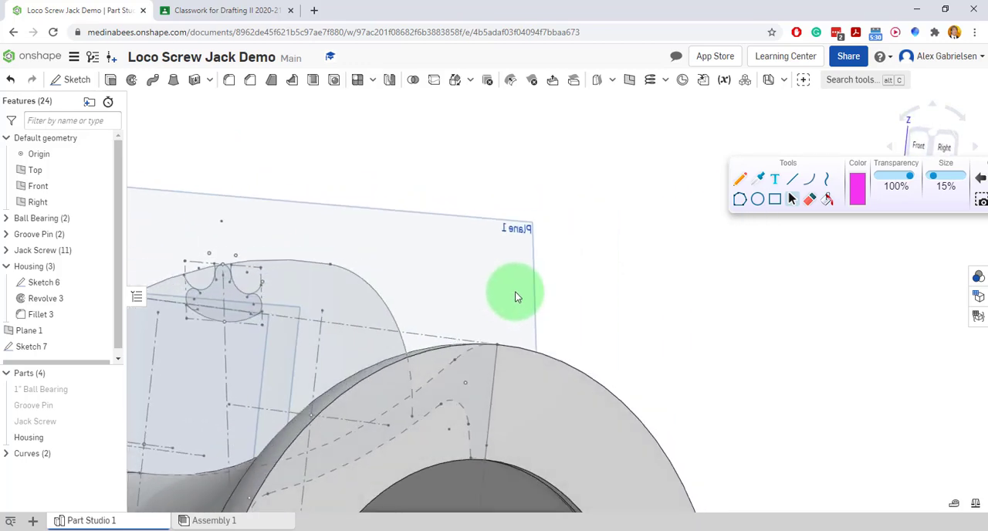
scroll(515, 293, "down", 5)
mouse_move(428, 321)
right_mouse_down()
mouse_move(503, 333)
mouse_move(491, 345)
mouse_move(455, 342)
right_mouse_up()
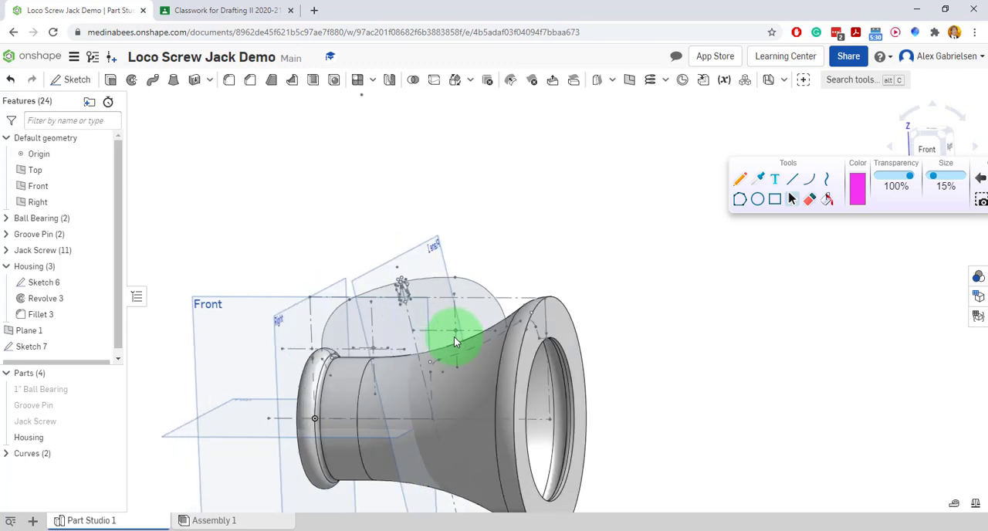
left_click(739, 178)
mouse_move(513, 323)
left_mouse_down()
mouse_move(503, 299)
mouse_move(445, 271)
mouse_move(371, 279)
mouse_move(329, 316)
mouse_move(319, 353)
left_mouse_up()
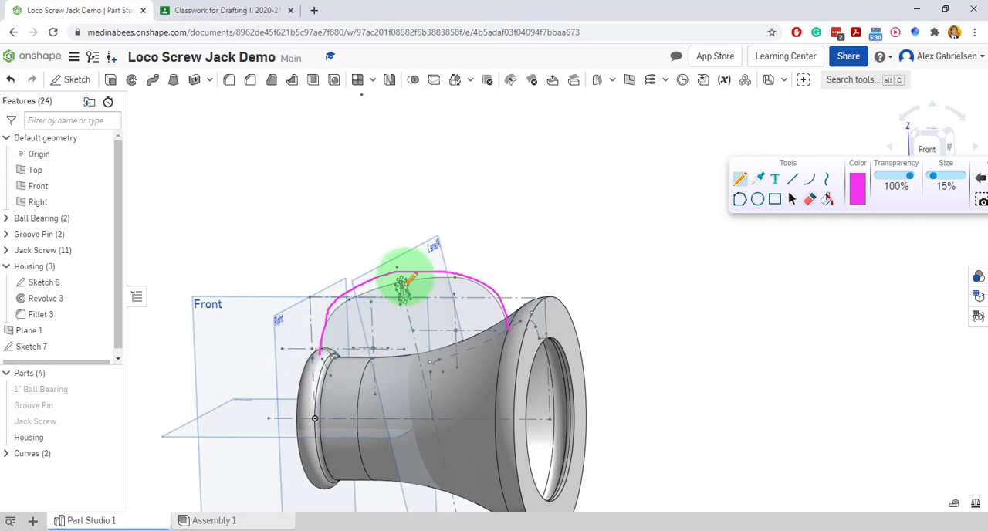
mouse_move(398, 275)
left_mouse_down()
mouse_move(347, 284)
mouse_move(388, 310)
mouse_move(407, 280)
mouse_move(452, 292)
left_mouse_up()
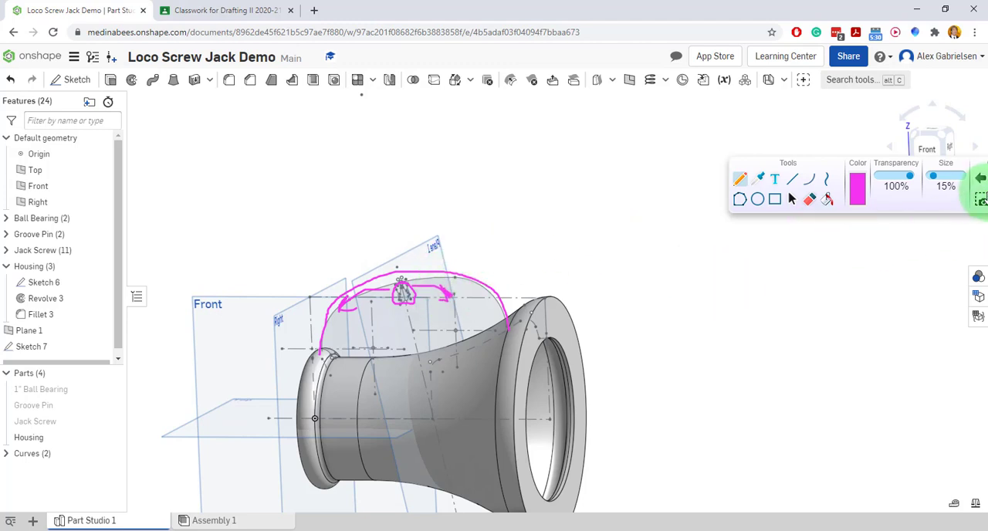
left_click_drag(874, 161, 856, 157)
left_click(887, 171)
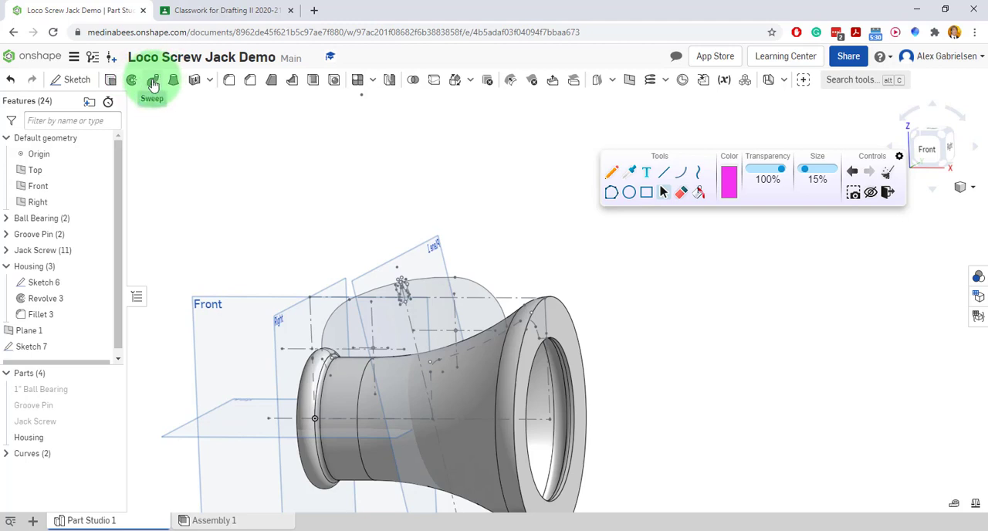
Start a solid sweep using the closed handle cross-section region of Sketch 7 as the profile.
left_click(154, 82)
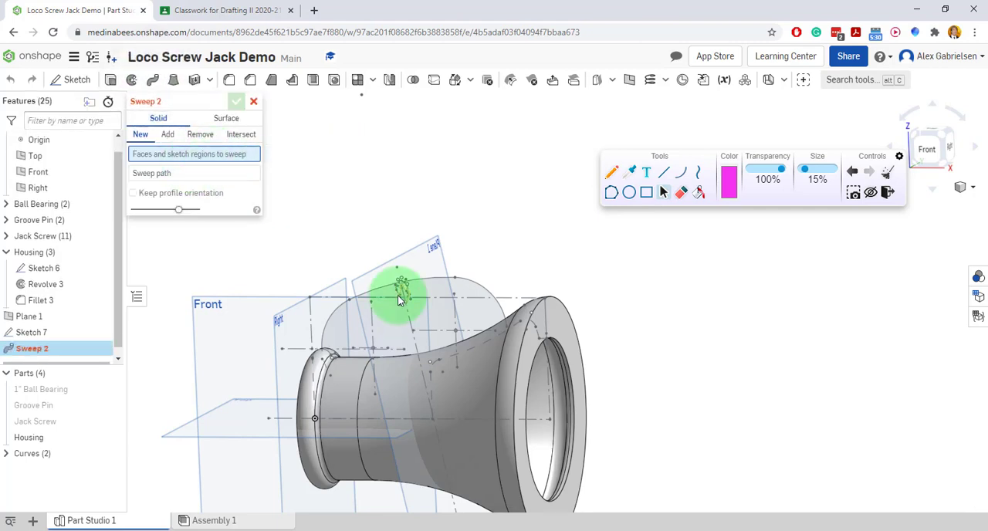
scroll(405, 294, "up", 5)
mouse_move(541, 302)
right_mouse_down()
mouse_move(490, 304)
mouse_move(504, 289)
mouse_move(494, 285)
right_mouse_up()
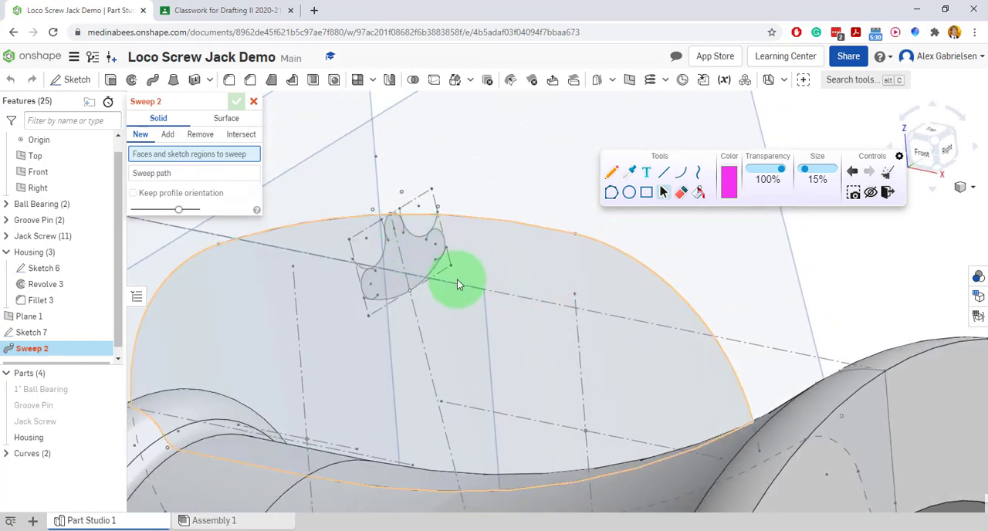
left_click(379, 284)
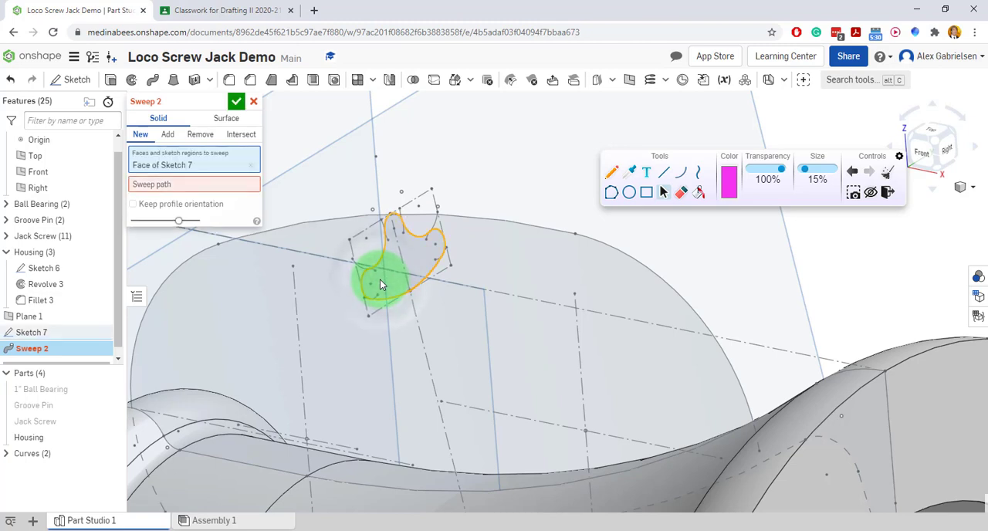
Use the three connected outer handle arcs of Sketch 6 as the sweep path and complete the sweep, adding it to Housing.
left_click(195, 184)
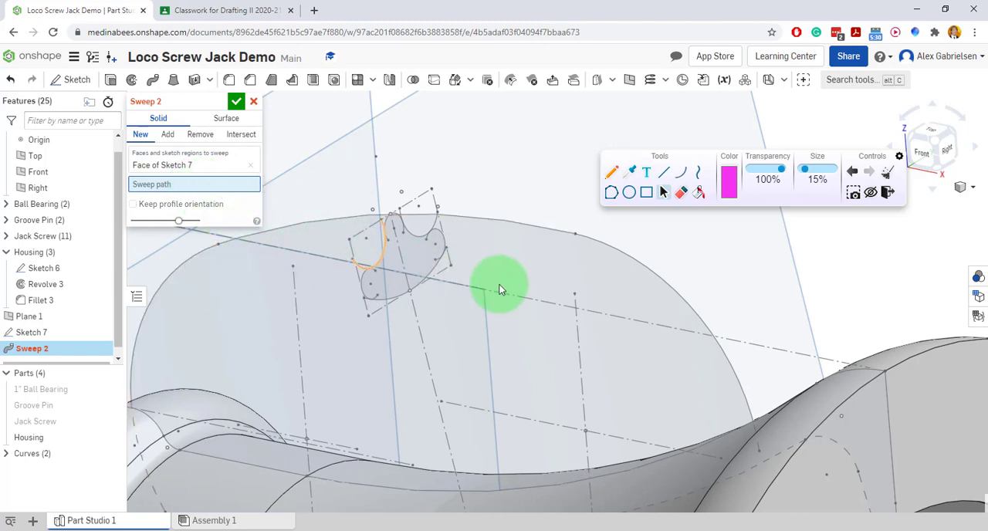
left_click(519, 225)
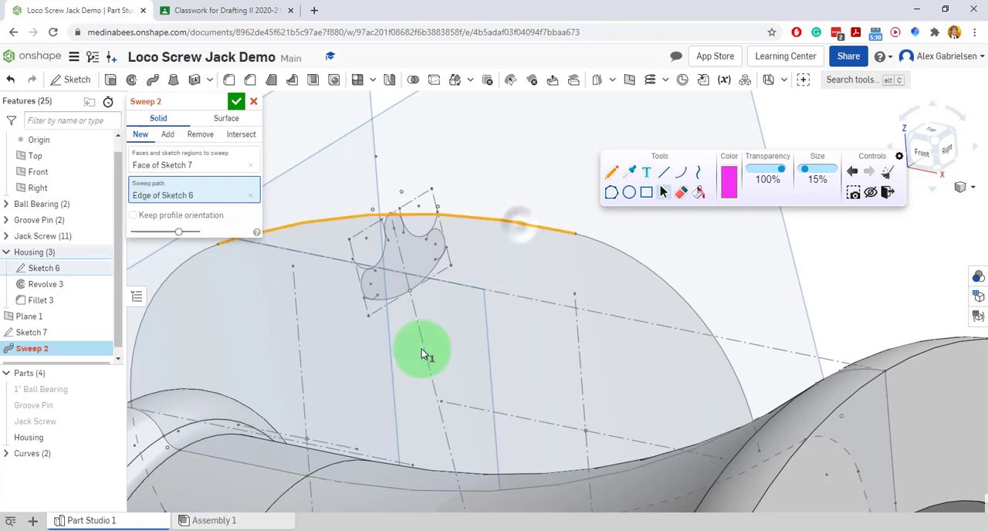
left_click(664, 283)
scroll(401, 354, "down", 5)
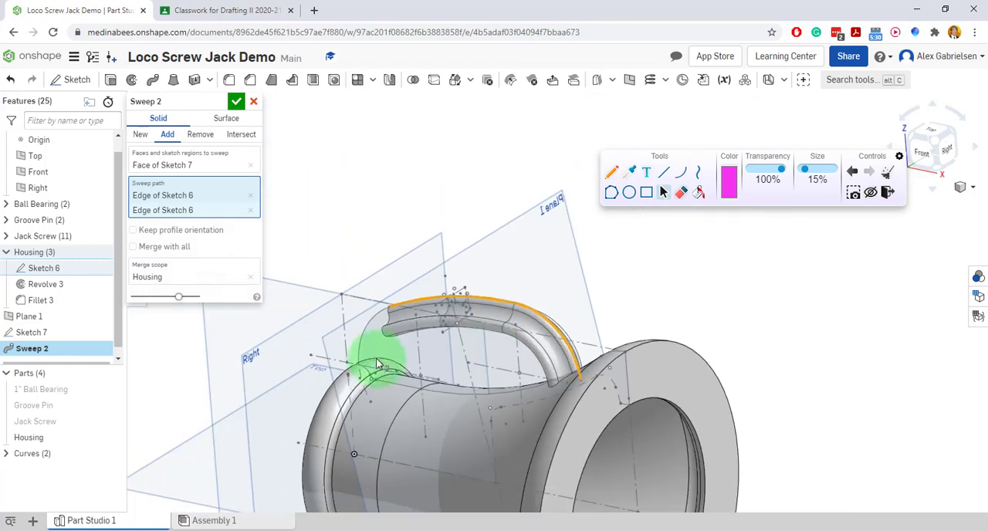
left_click(367, 338)
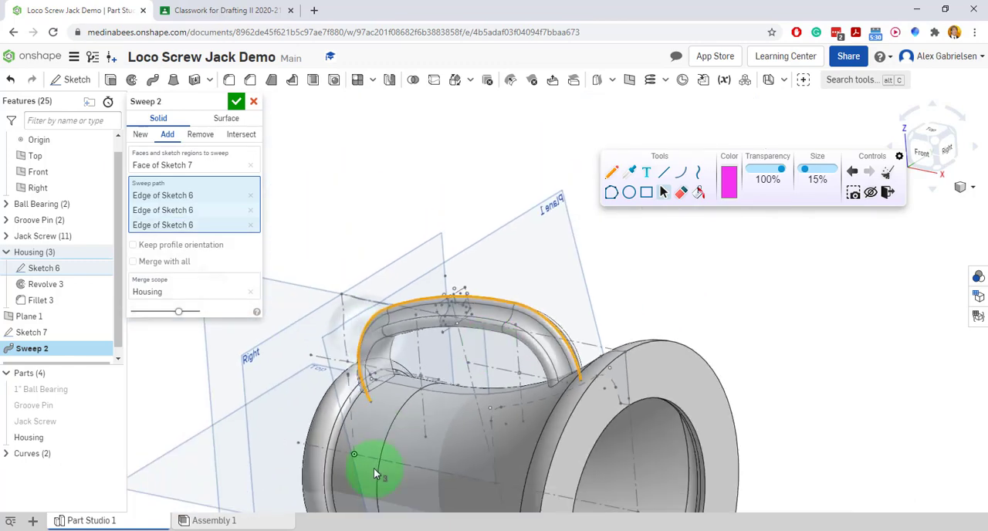
mouse_move(373, 464)
right_mouse_down()
mouse_move(378, 449)
mouse_move(434, 441)
mouse_move(379, 434)
right_mouse_up()
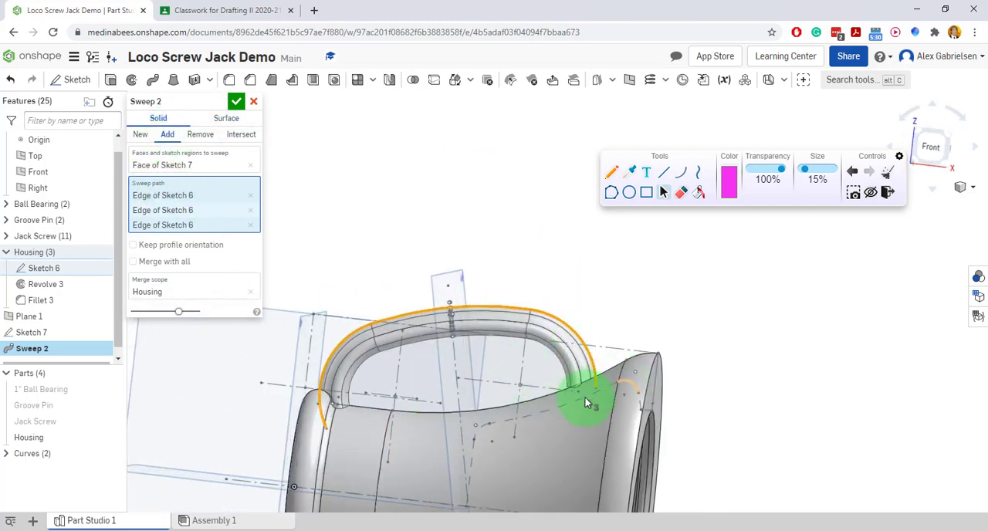
scroll(579, 406, "up", 5)
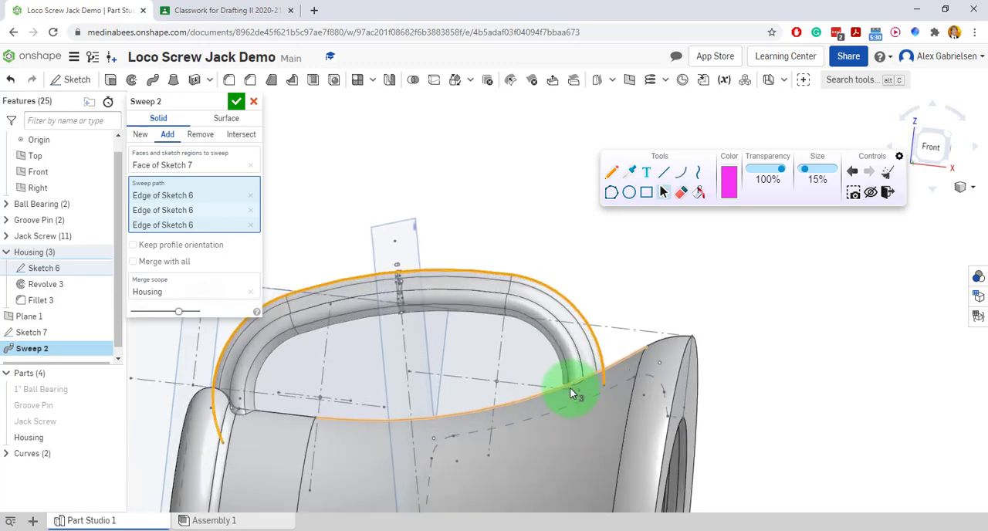
scroll(569, 387, "up", 5)
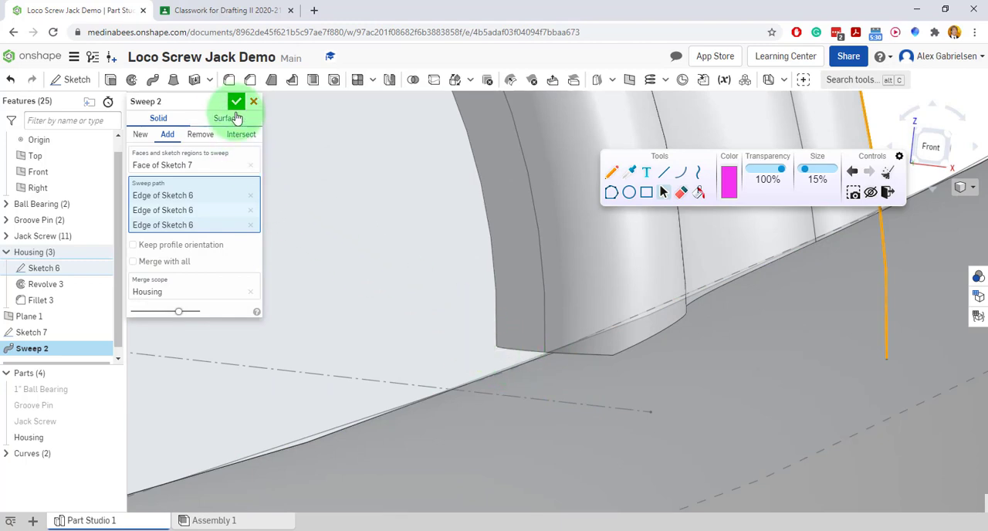
scroll(370, 163, "down", 3)
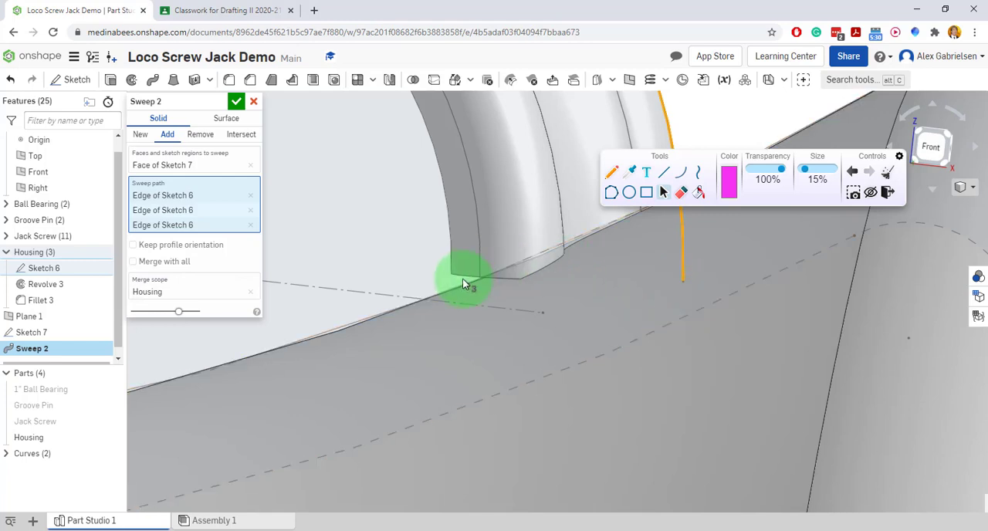
left_click(236, 101)
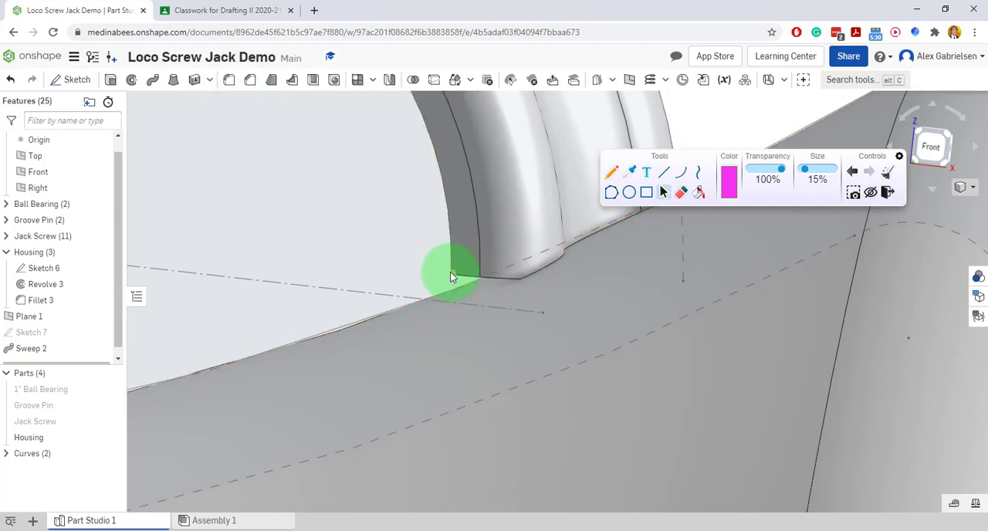
Edit Sketch 6 to extend the handle path's lower end near the flared flange deeper into the housing wall, and finish the sketch.
double_click(41, 268)
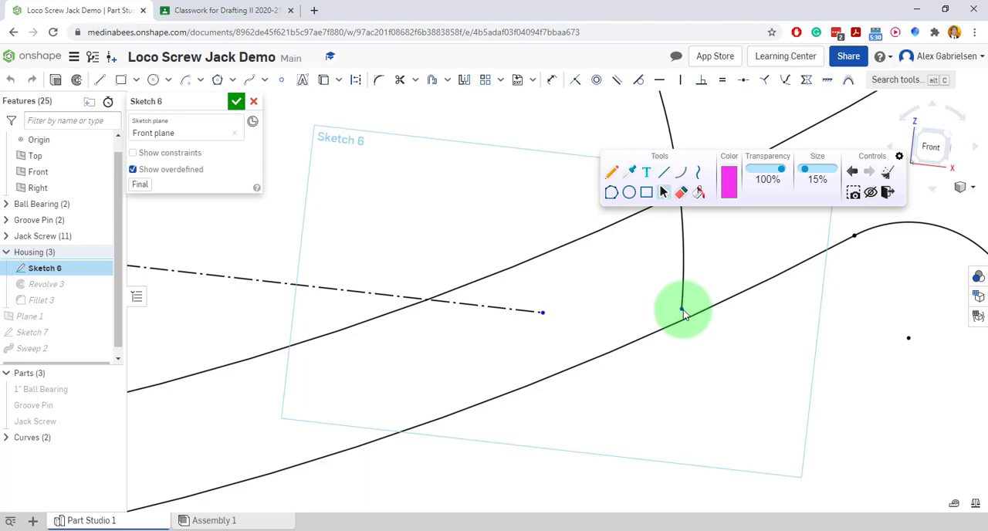
left_click_drag(681, 311, 681, 310)
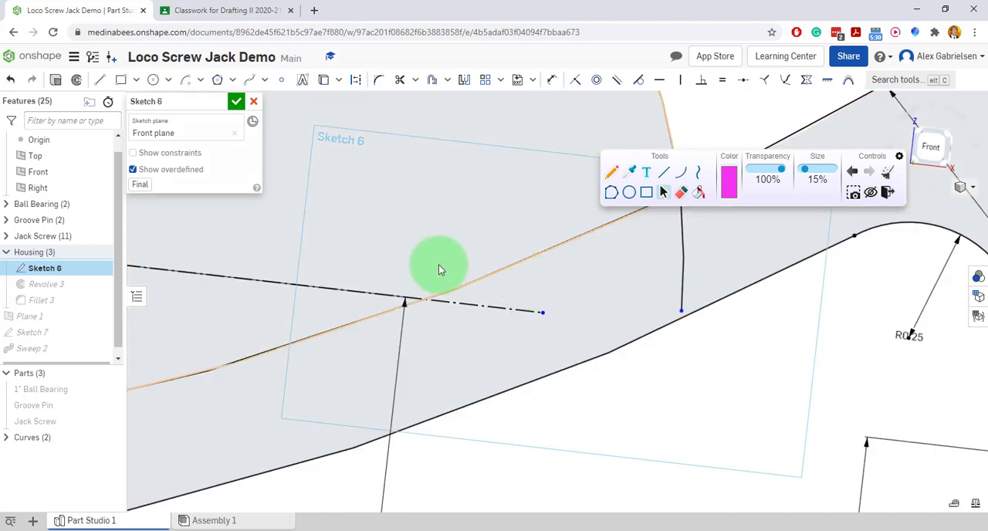
left_click(236, 102)
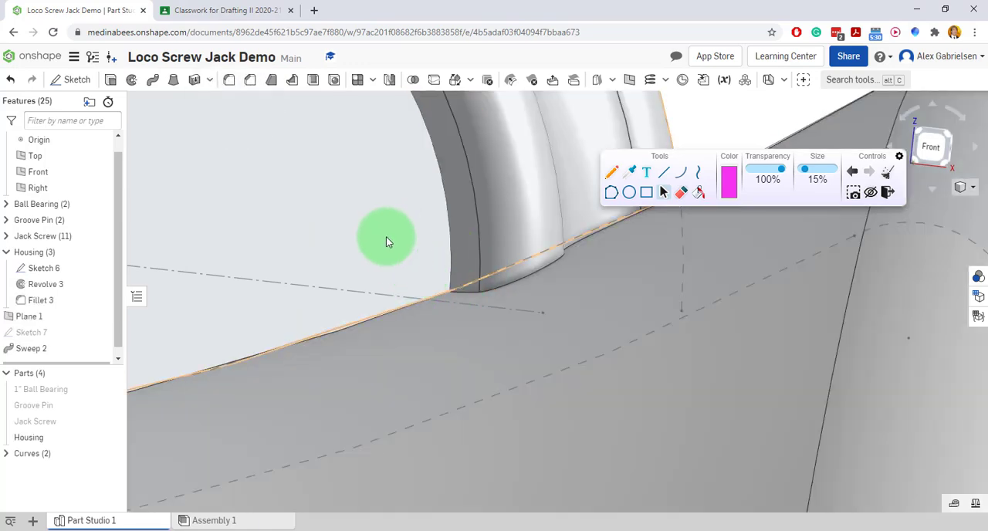
right_click_drag(385, 239, 375, 256)
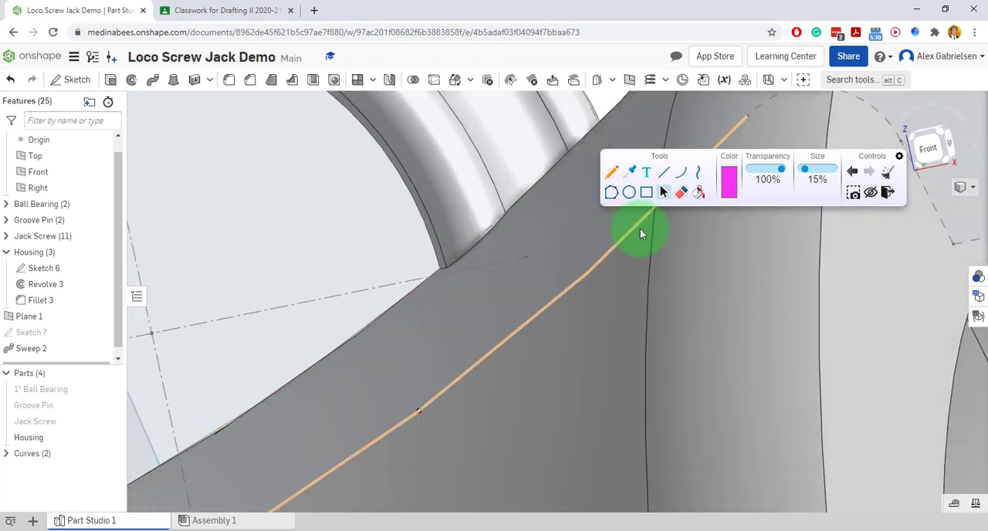
scroll(444, 240, "down", 10)
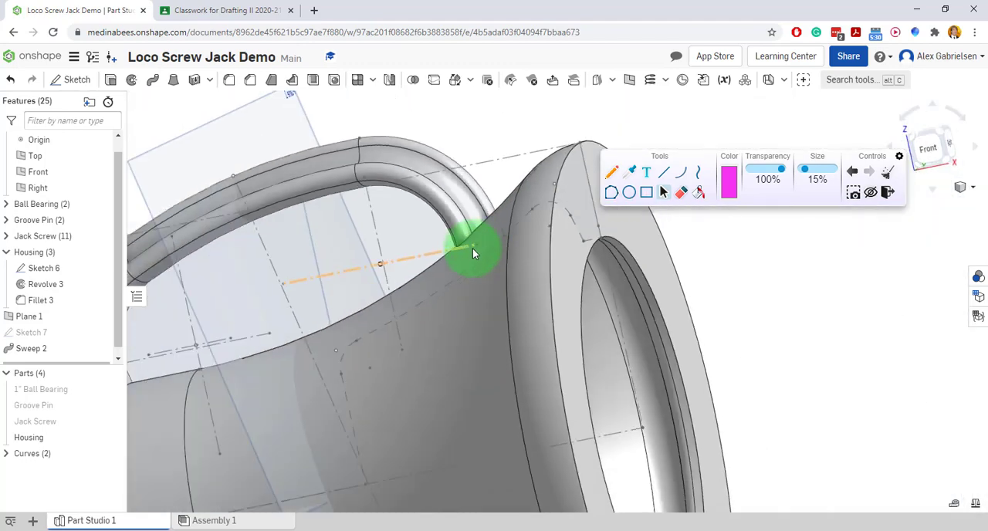
right_click_drag(403, 281, 486, 285)
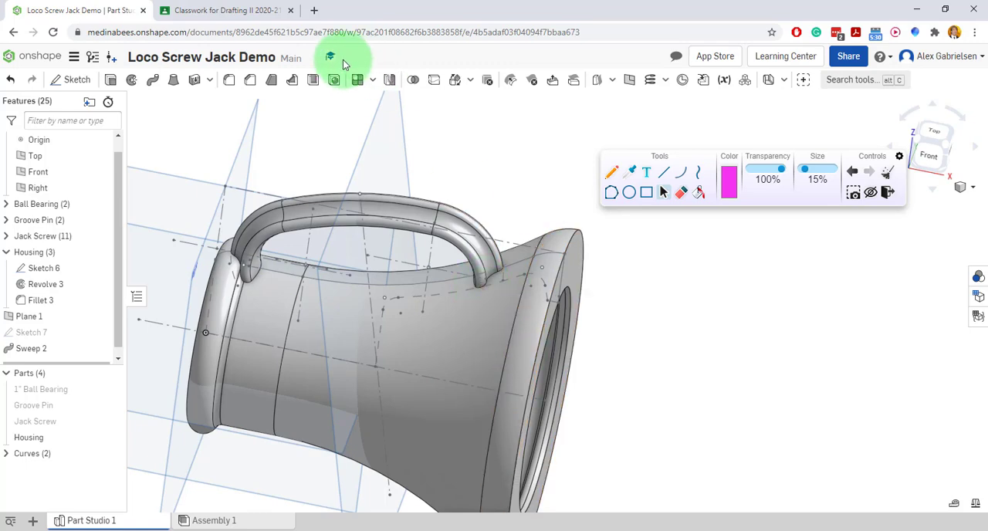
Switch to the project drawing PDF, clear the old markup, trace the handle's lower inner corner and circle its 3/16 R callout.
left_click(239, 13)
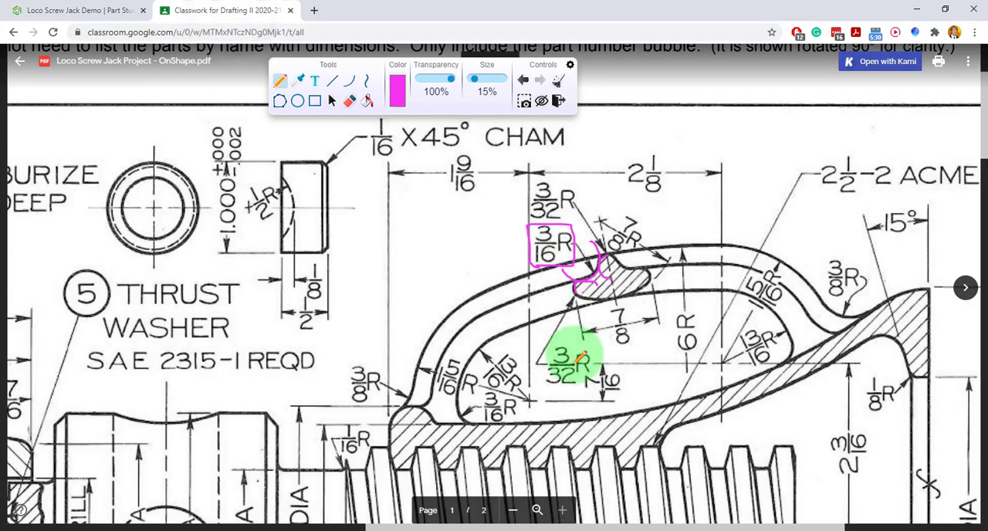
left_click(556, 83)
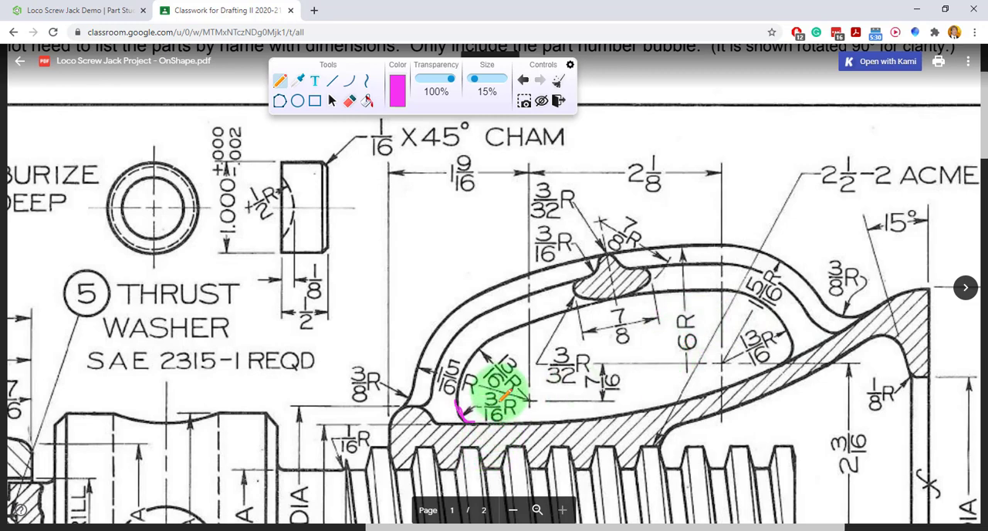
mouse_move(513, 385)
left_mouse_down()
mouse_move(490, 386)
mouse_move(478, 415)
left_mouse_up()
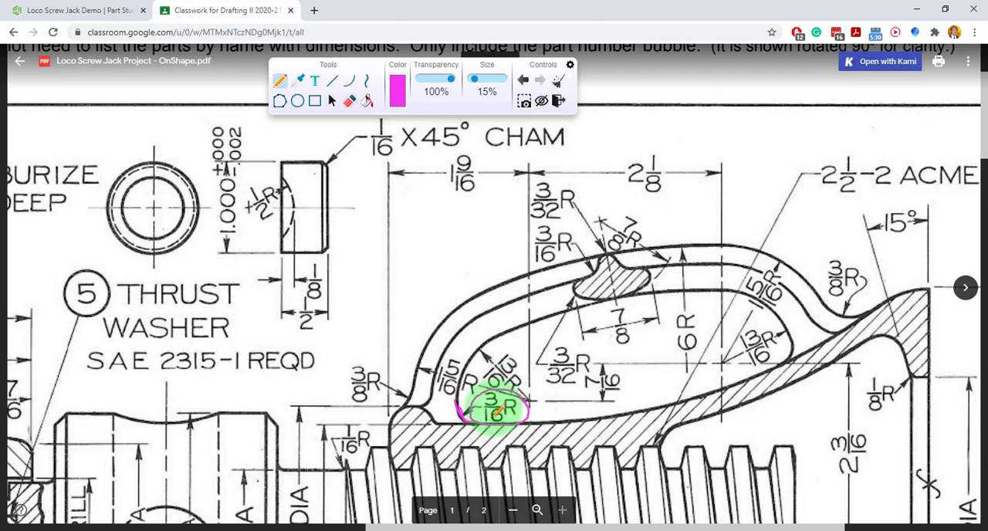
Cross out the 3/8 R callouts at both ends of the handle on the drawing.
left_click_drag(353, 382, 350, 400)
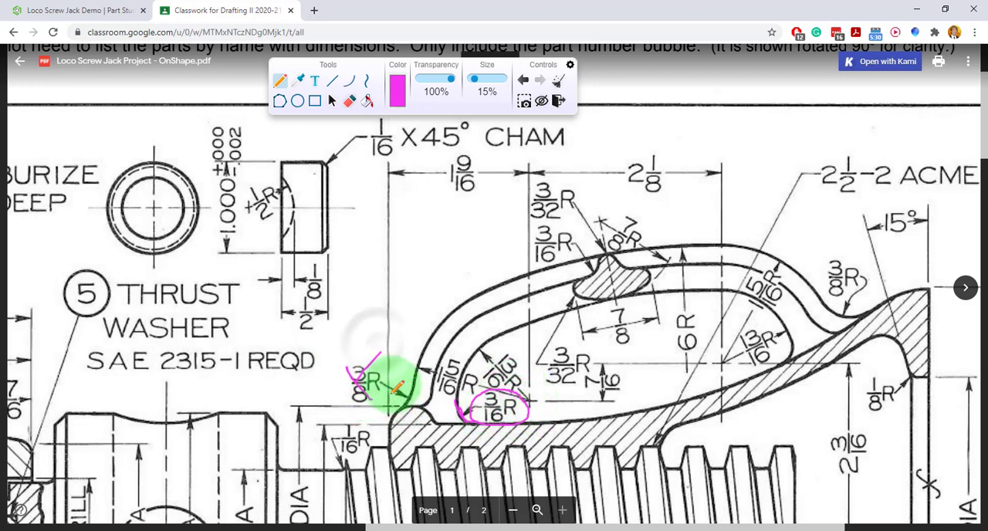
left_click_drag(381, 354, 349, 401)
left_click_drag(336, 362, 356, 380)
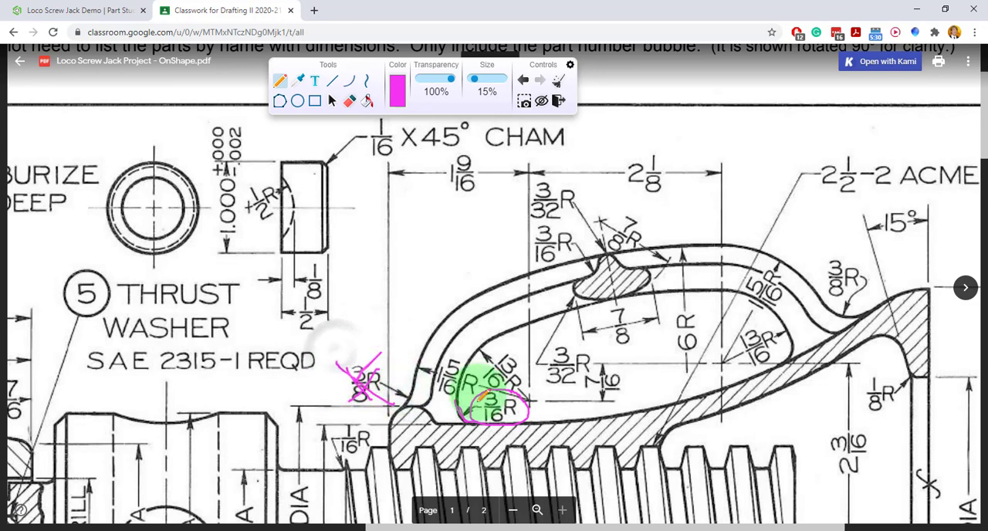
mouse_move(850, 280)
left_mouse_down()
mouse_move(868, 296)
mouse_move(838, 294)
left_mouse_up()
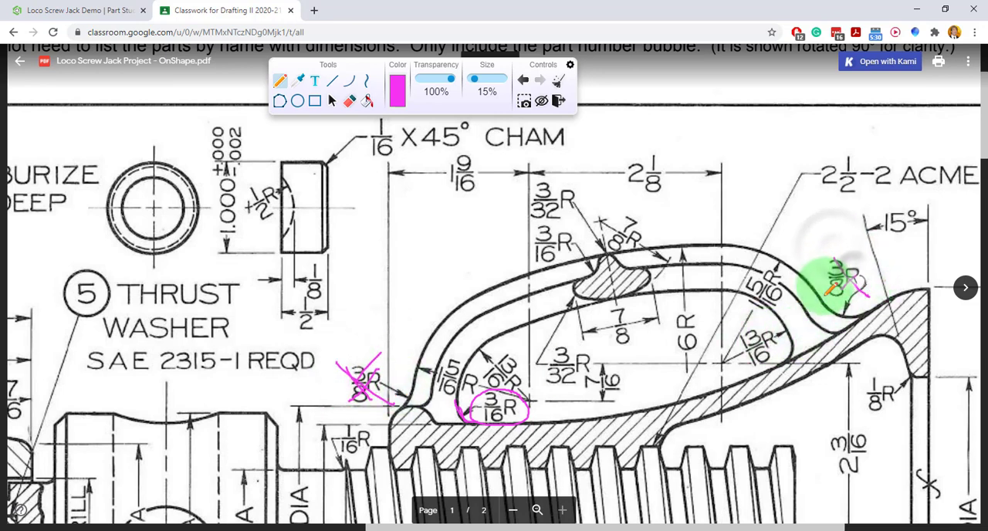
Switch back to the Onshape model and start a 3/16 in fillet on the edge where the handle meets the flared end.
left_click(93, 11)
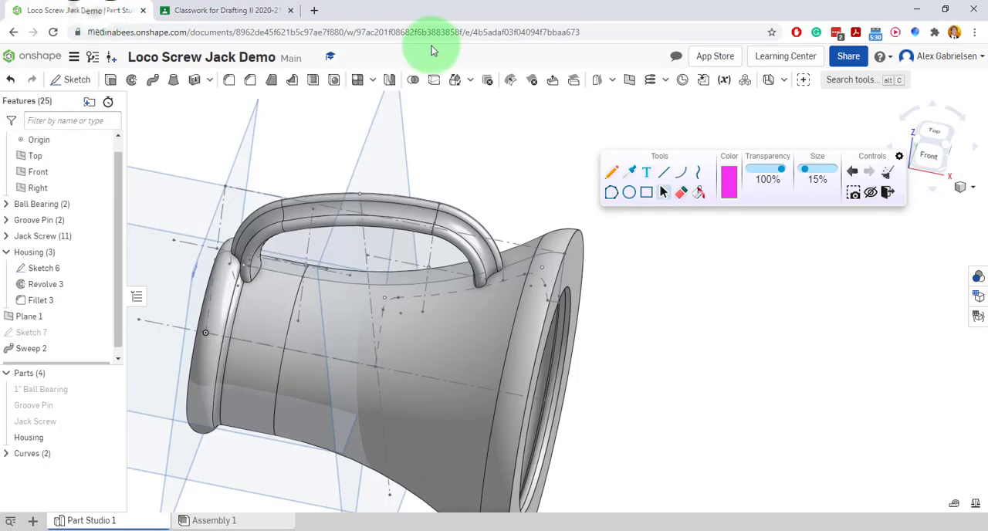
left_click(229, 81)
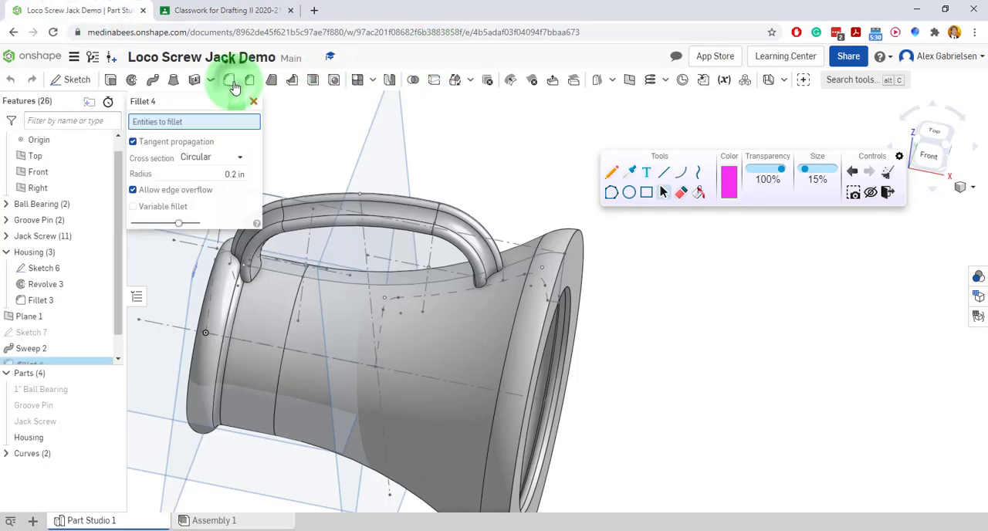
left_click(232, 166)
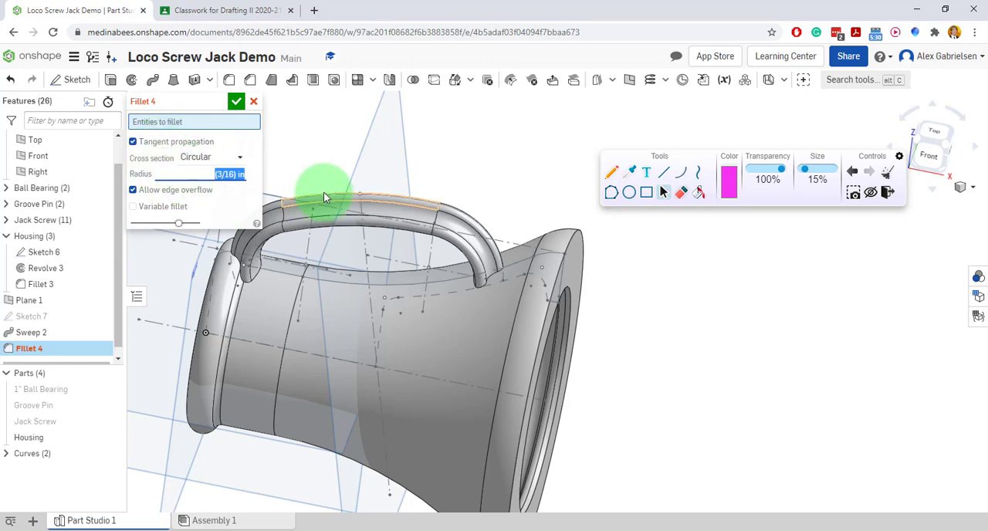
scroll(505, 312, "up", 6)
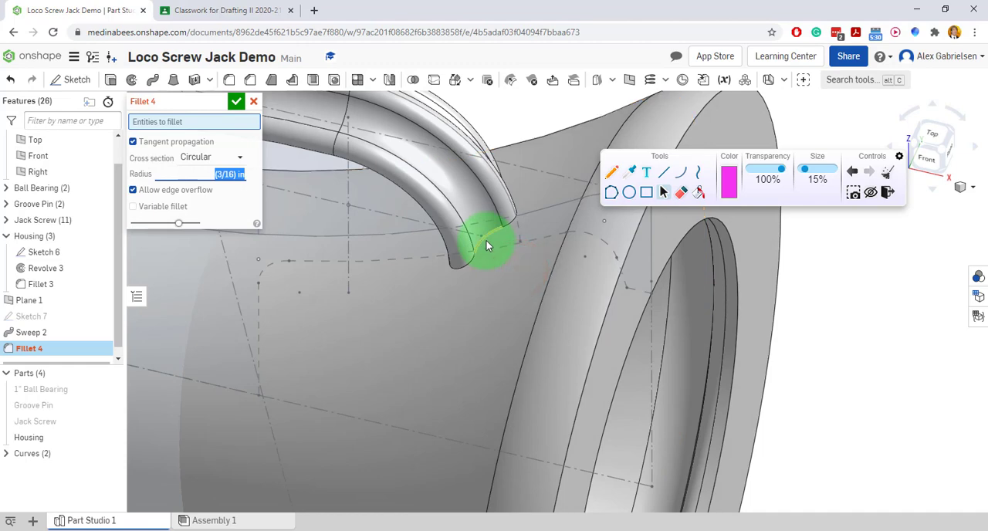
left_click(486, 243)
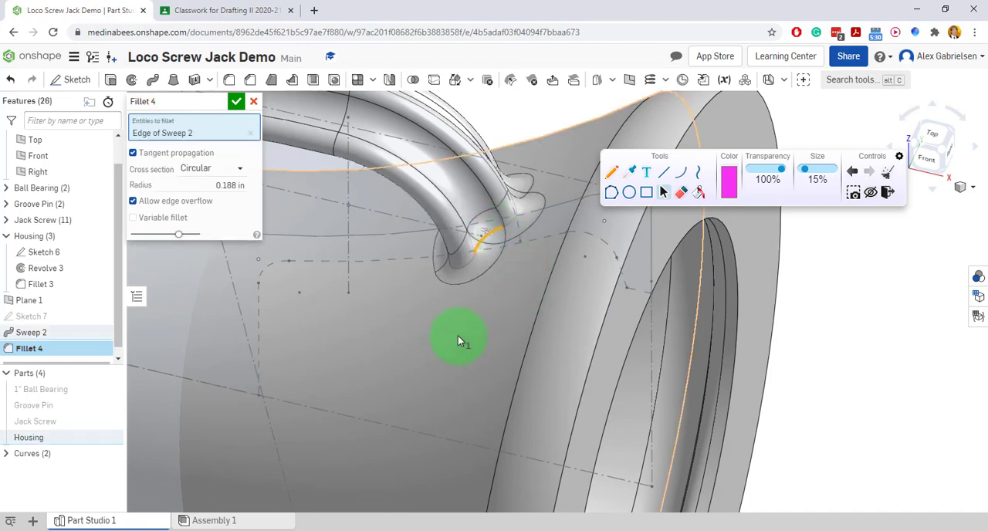
Add the handle's base edge beside the narrow rim to the fillet and accept it.
right_click_drag(458, 337, 531, 310)
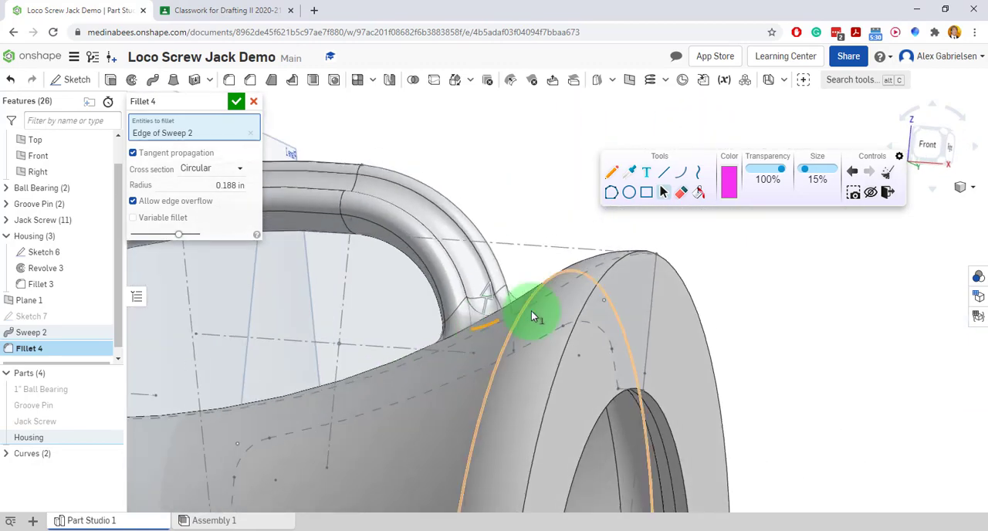
scroll(531, 313, "down", 5)
scroll(374, 312, "up", 6)
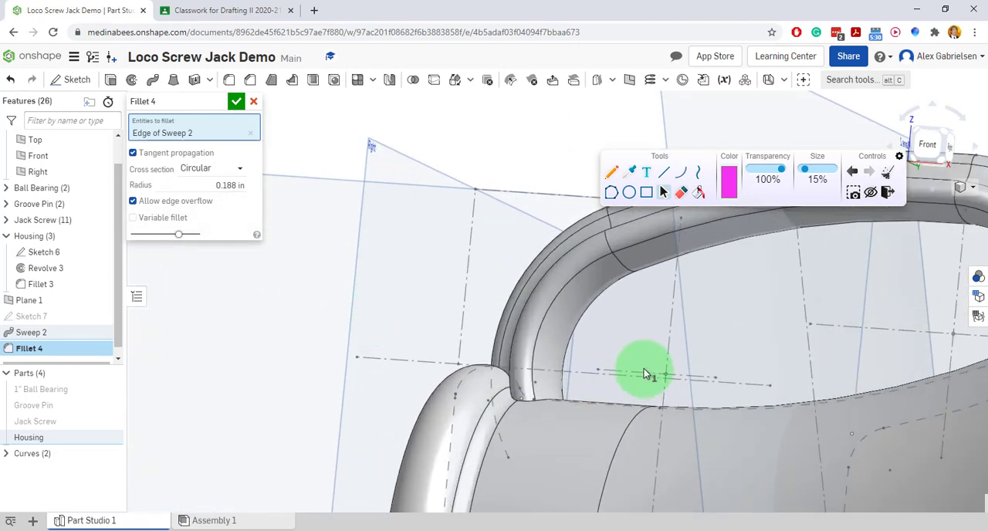
right_click_drag(644, 368, 646, 392)
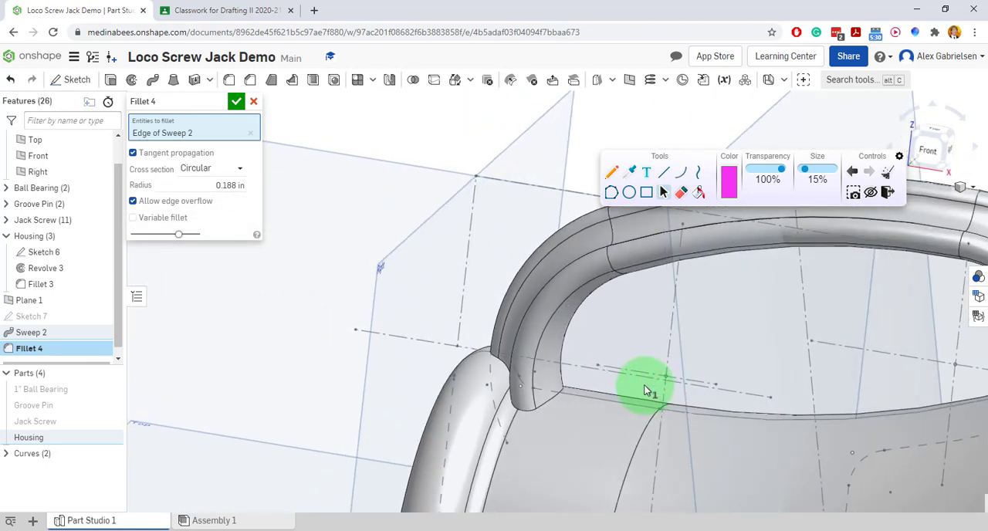
left_click(523, 409)
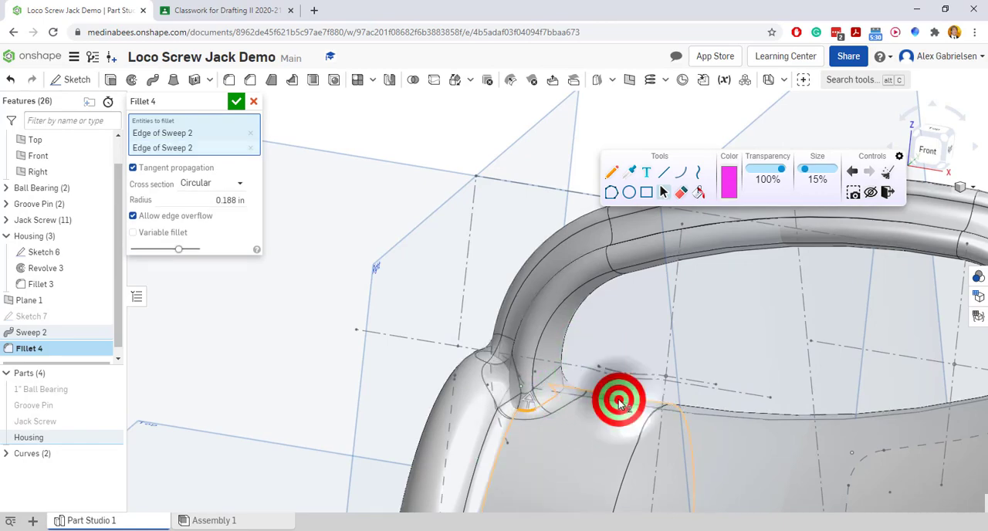
right_click_drag(618, 403, 488, 315)
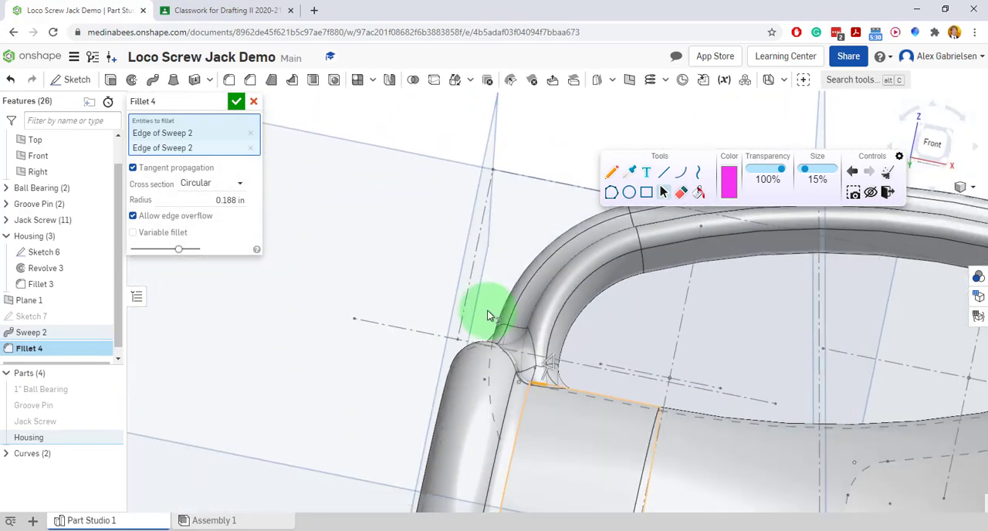
left_click(235, 103)
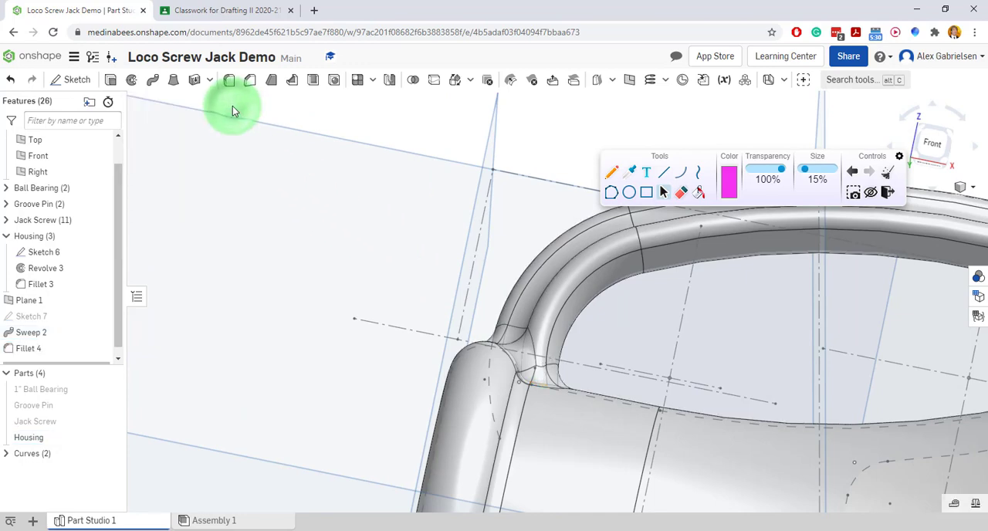
Hide the housing's Sketch 6 so its construction geometry no longer overlays the model.
key("f")
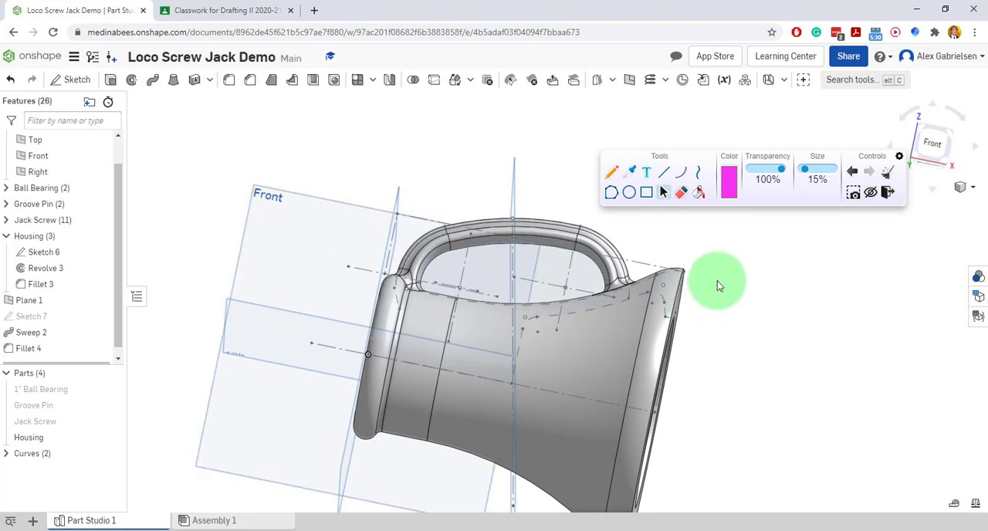
right_click(733, 257)
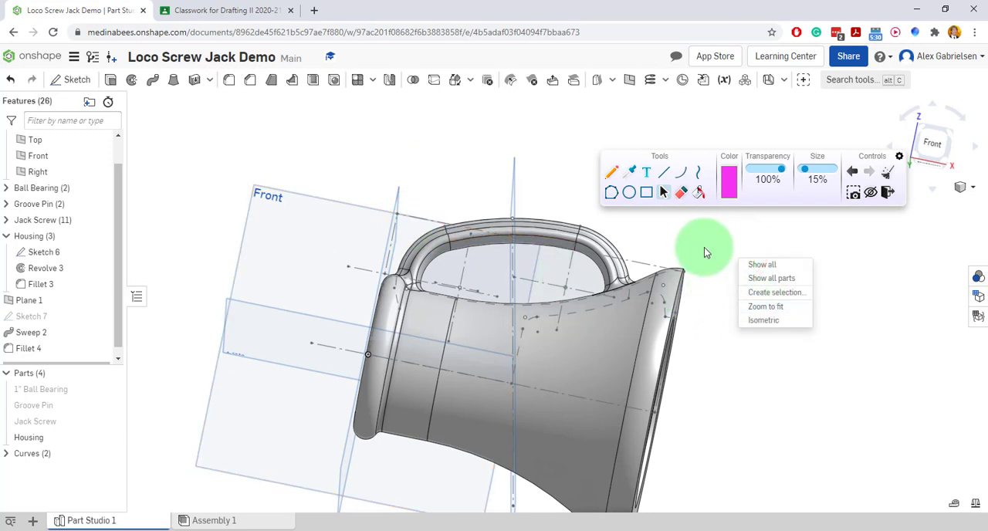
right_click(312, 164)
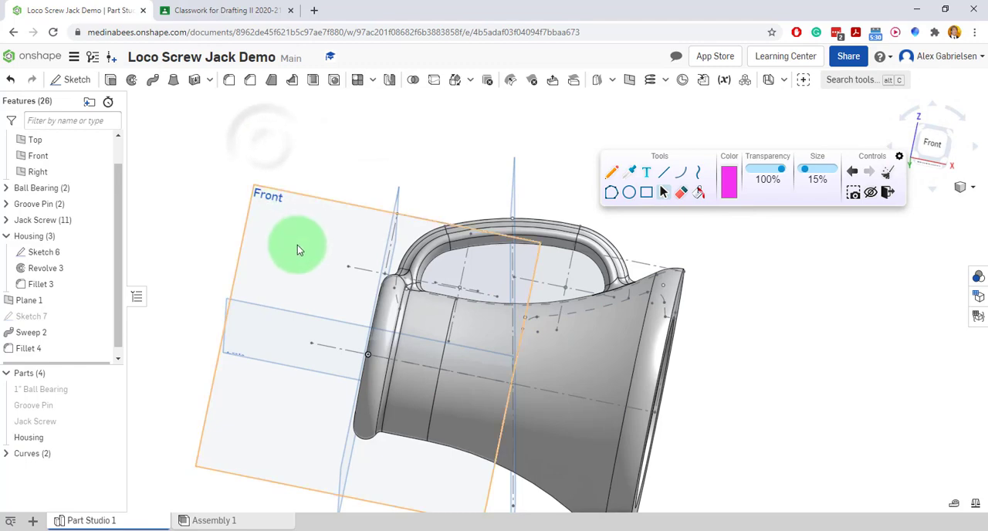
scroll(298, 245, "down", 2)
right_click_drag(683, 443, 229, 392)
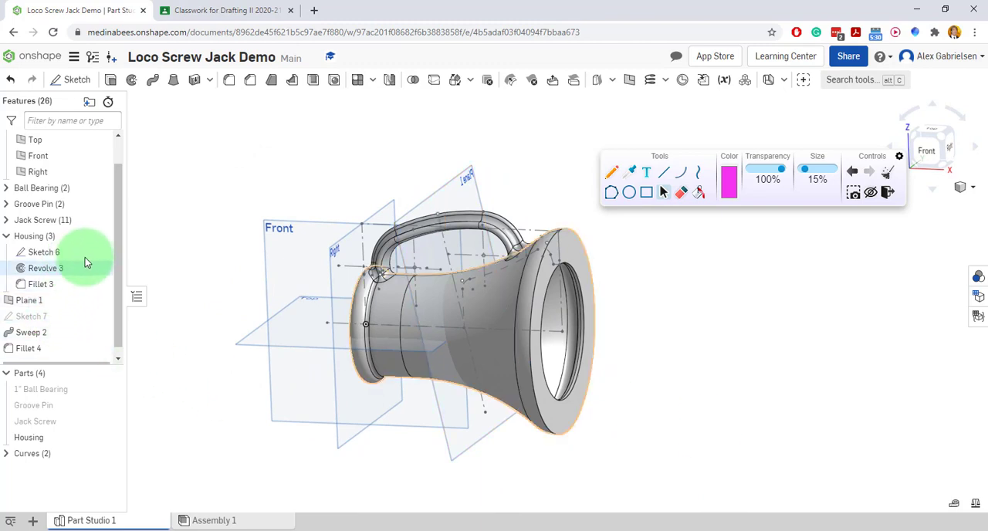
left_click(126, 255)
mouse_move(236, 235)
right_mouse_down()
mouse_move(205, 223)
mouse_move(209, 250)
mouse_move(211, 229)
mouse_move(272, 247)
mouse_move(254, 270)
mouse_move(308, 266)
right_mouse_up()
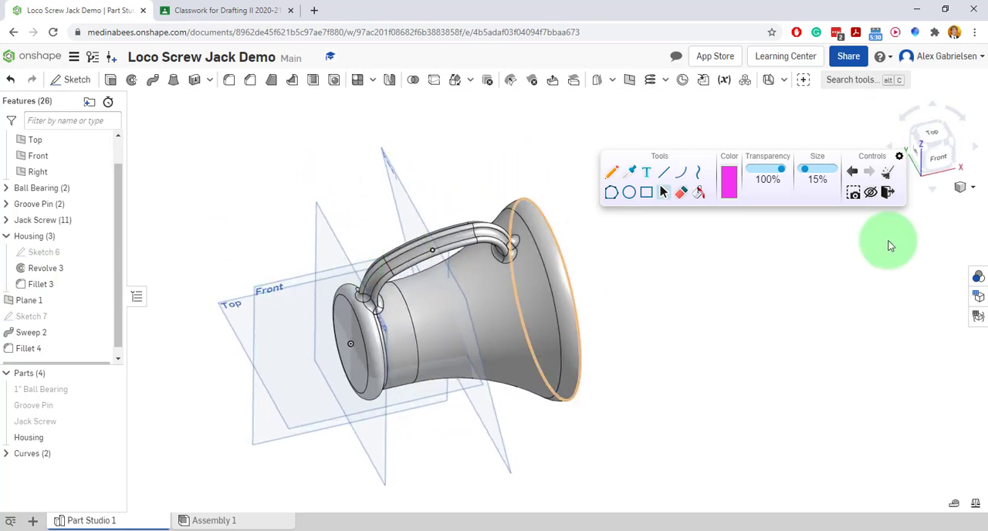
Change the model's display style to Shaded without edges, moving the annotation palette out of the way.
left_click(974, 192)
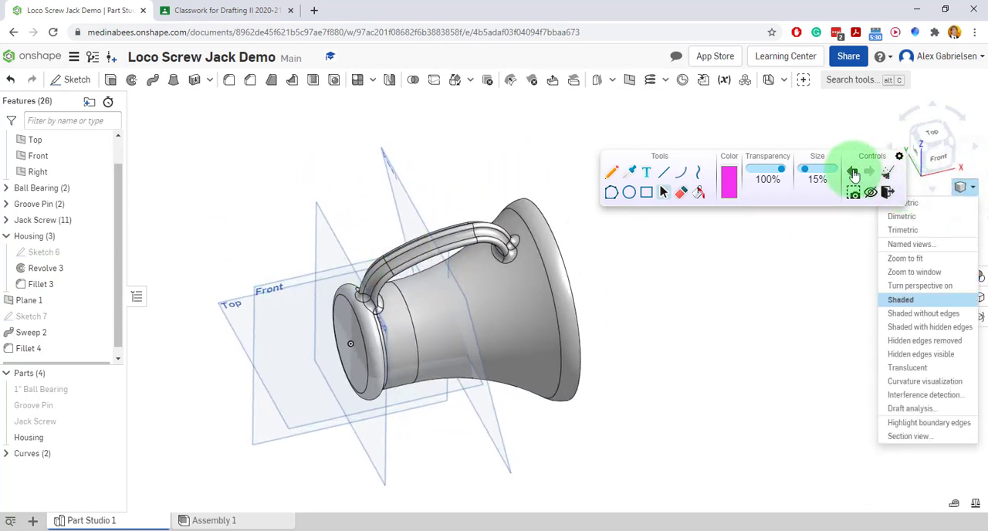
left_click_drag(821, 166, 699, 131)
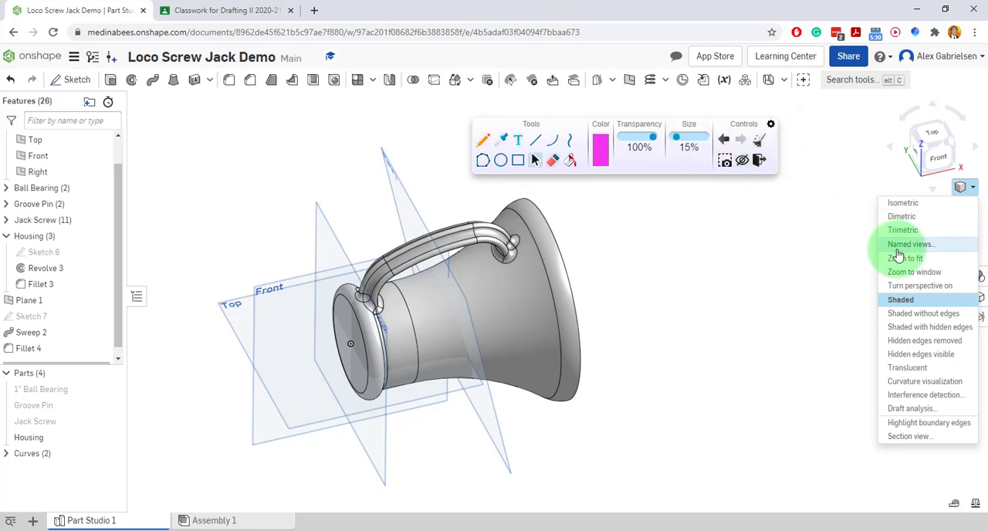
left_click(927, 315)
mouse_move(749, 309)
right_mouse_down()
mouse_move(716, 308)
mouse_move(747, 272)
mouse_move(725, 271)
mouse_move(843, 267)
mouse_move(789, 265)
mouse_move(834, 254)
mouse_move(769, 281)
mouse_move(723, 264)
mouse_move(767, 268)
mouse_move(772, 281)
mouse_move(730, 260)
right_mouse_up()
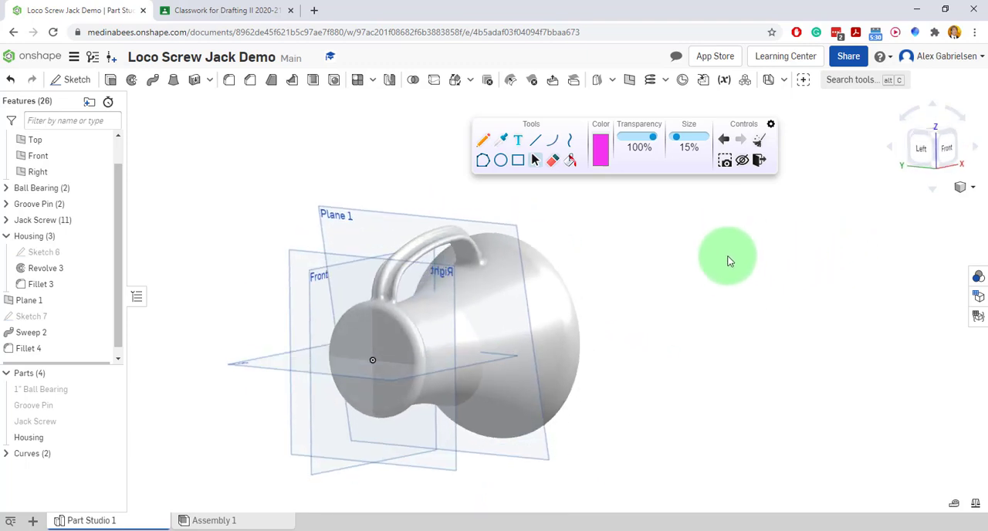
Mark the housing's narrow end face with a freehand annotation, and show the Jack Screw part.
left_click(484, 143)
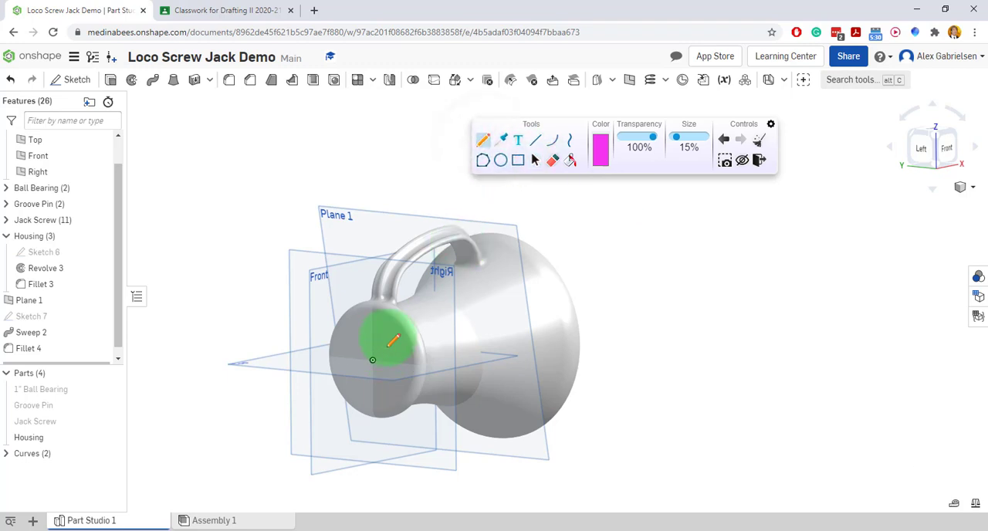
left_click_drag(373, 389, 388, 323)
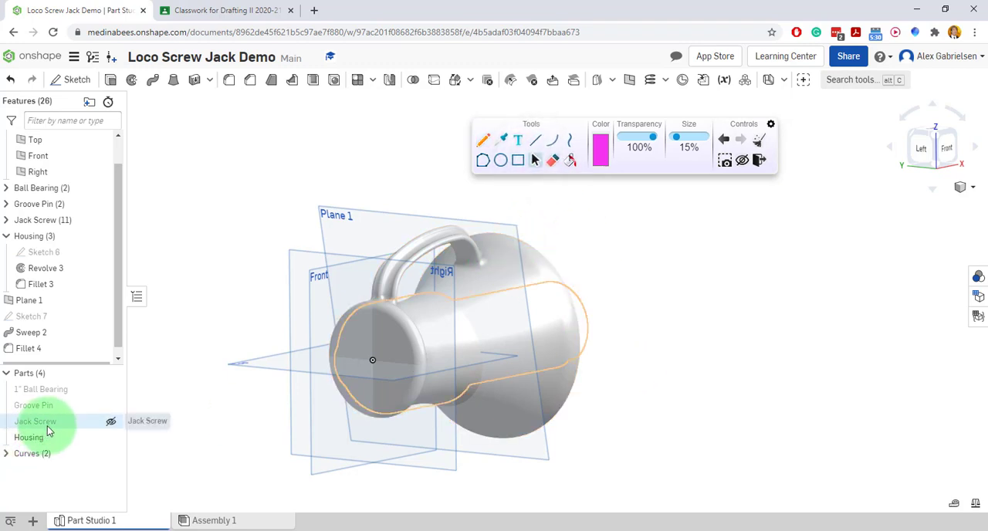
left_click(110, 422)
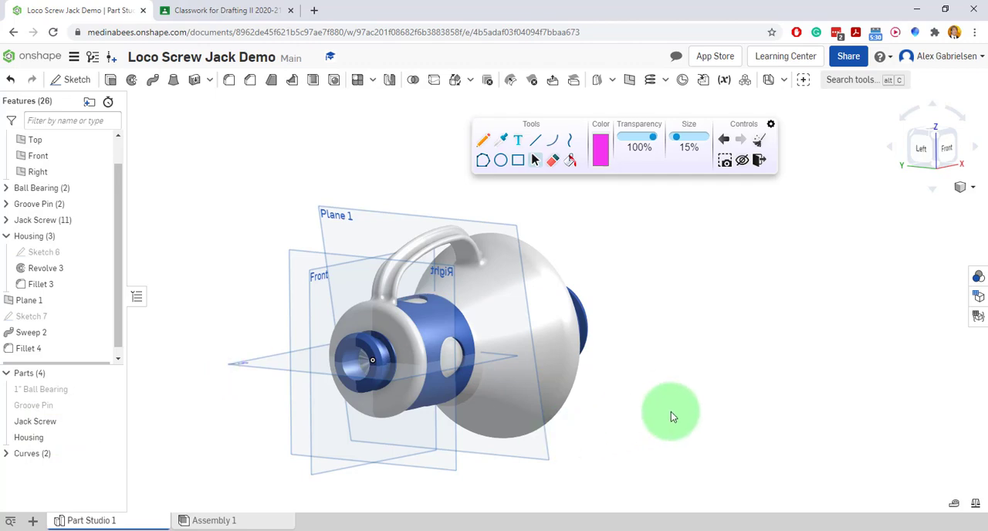
right_click_drag(671, 412, 650, 420)
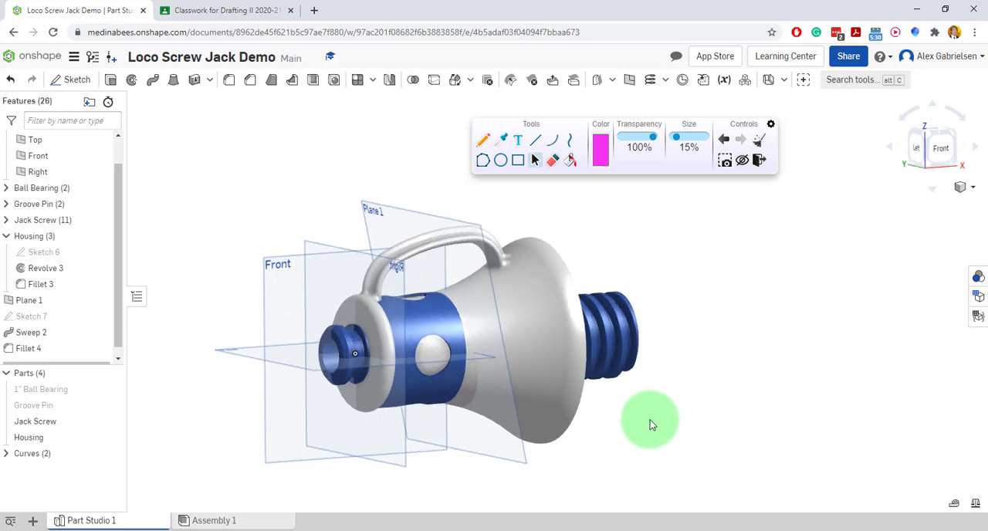
Start a Transform on the Jack Screw part using the Translate by XYZ type.
left_click(471, 99)
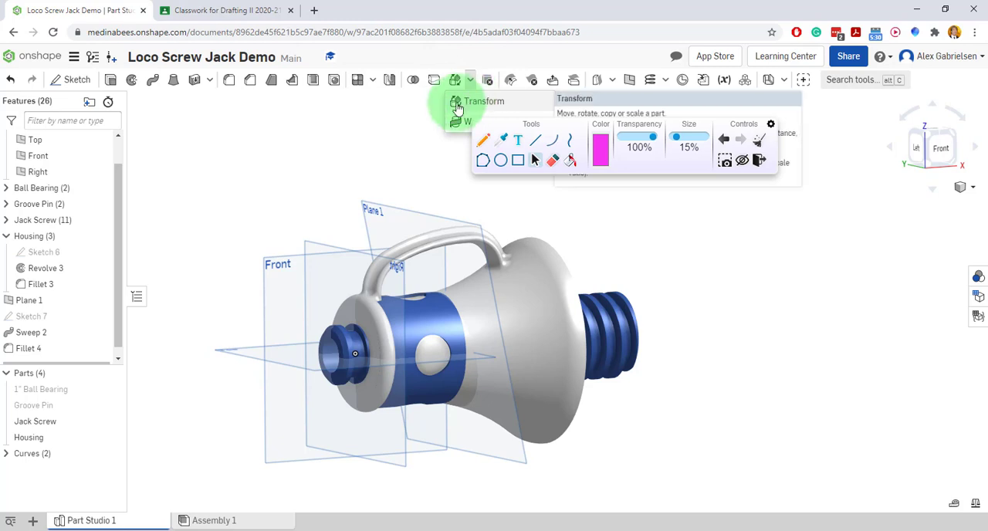
left_click(457, 105)
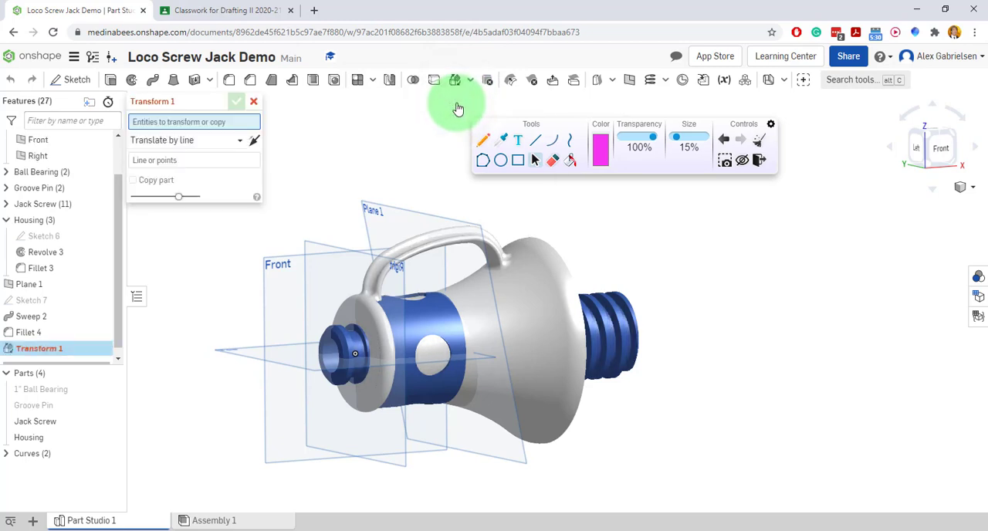
left_click(336, 354)
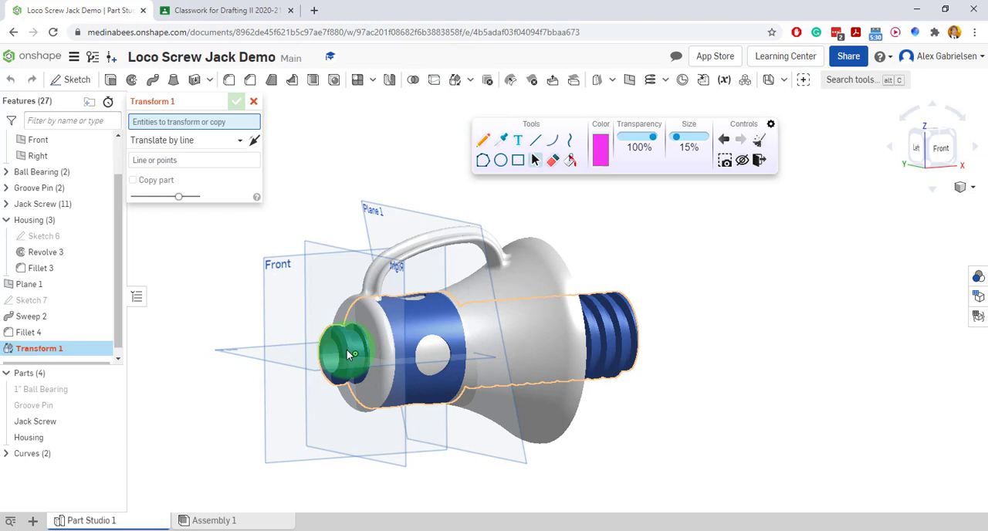
left_click(349, 354)
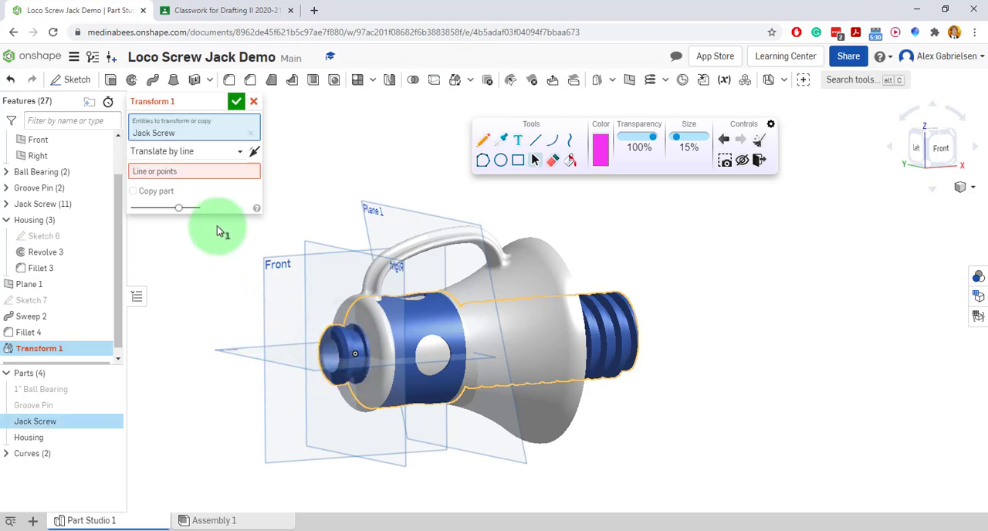
left_click(192, 159)
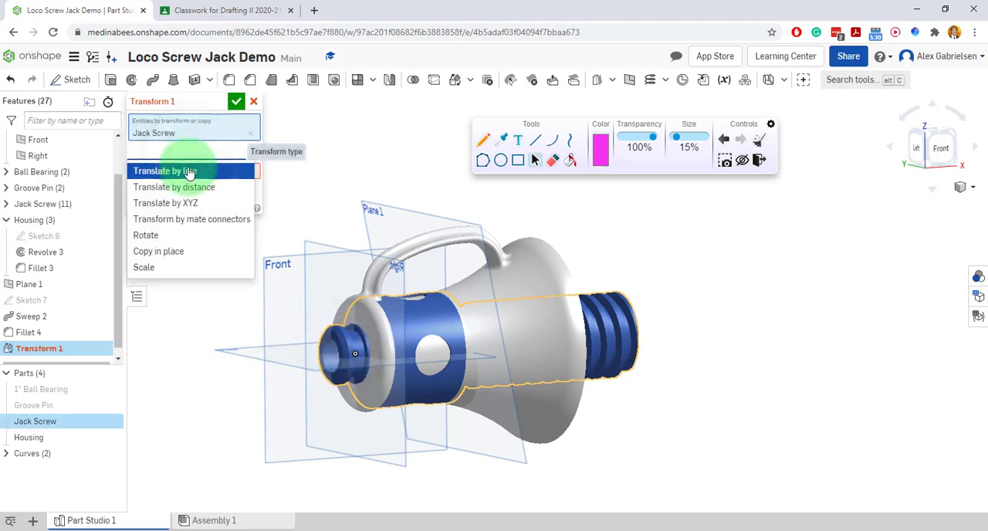
left_click(209, 202)
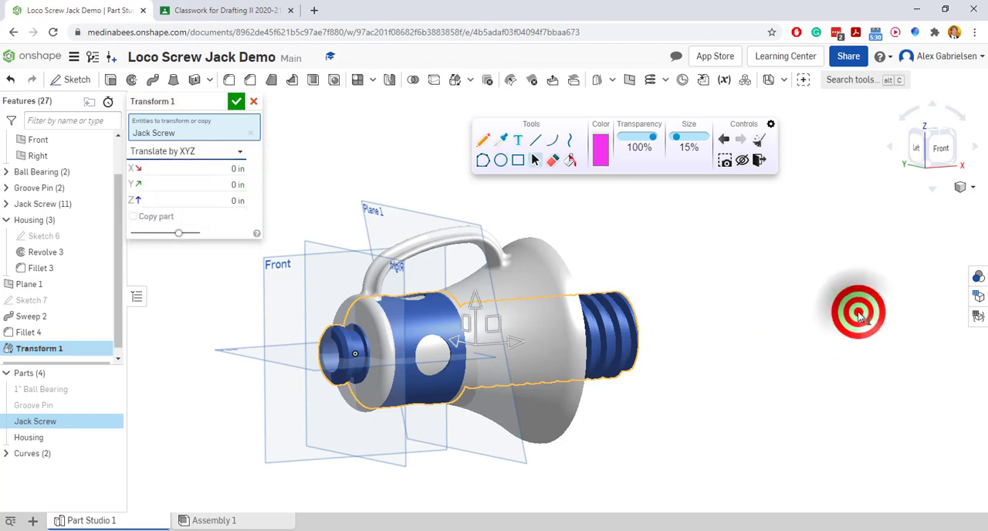
Move the Jack Screw -4.9 in along X so its thread runs through the housing's narrow end, and accept the transform.
right_click_drag(858, 312, 615, 364)
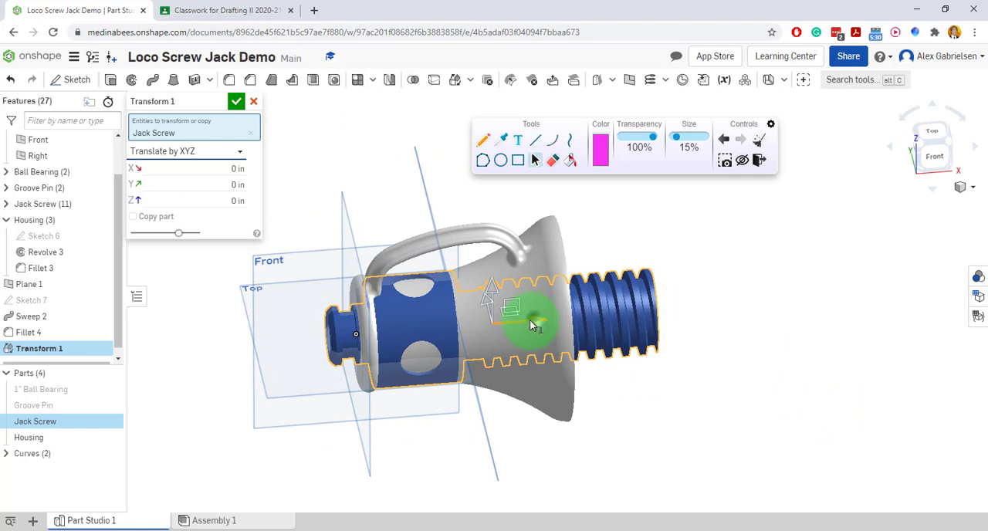
left_click_drag(518, 328, 369, 332)
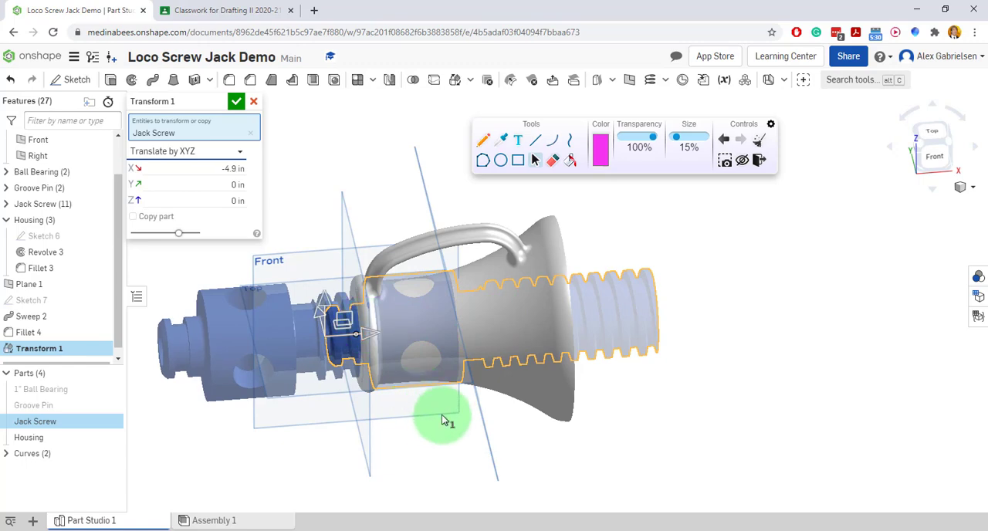
left_click(424, 438)
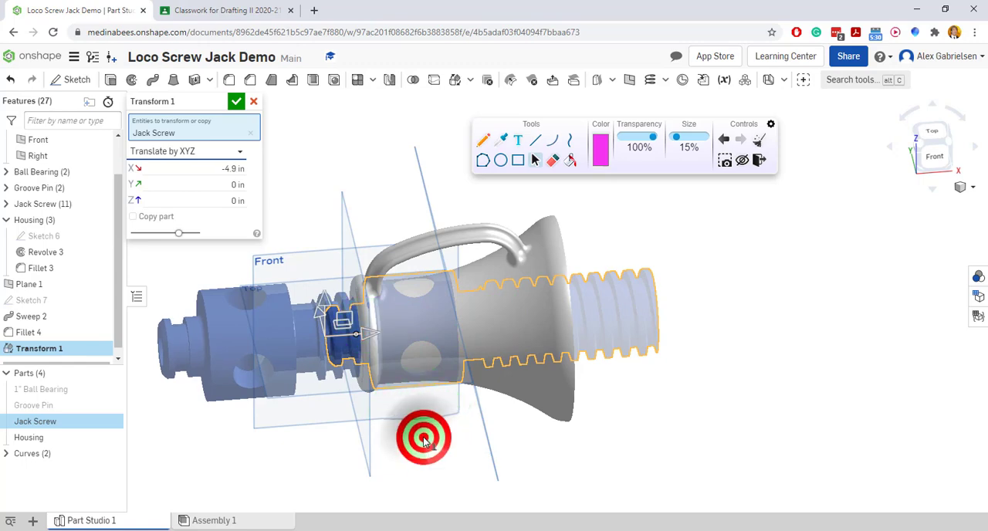
right_click_drag(424, 438, 408, 419)
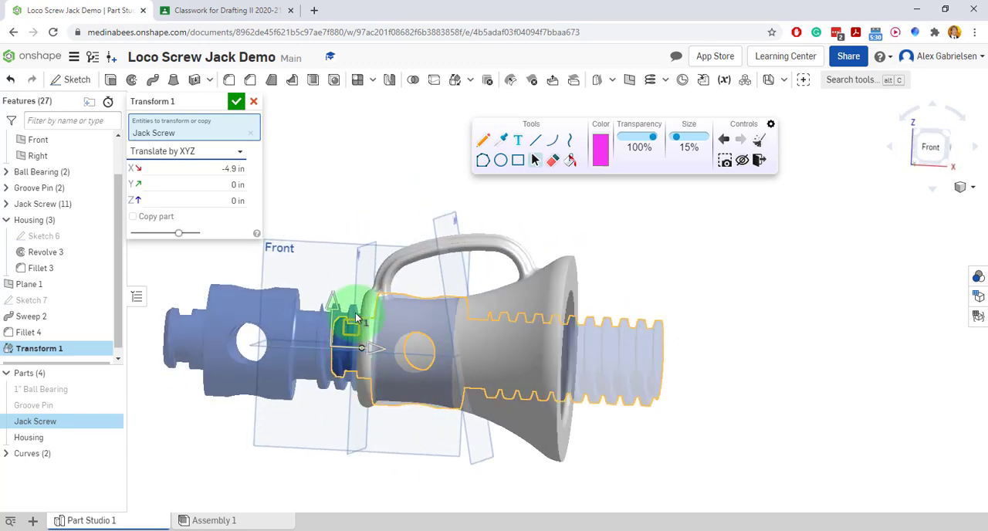
right_click_drag(425, 458, 496, 337)
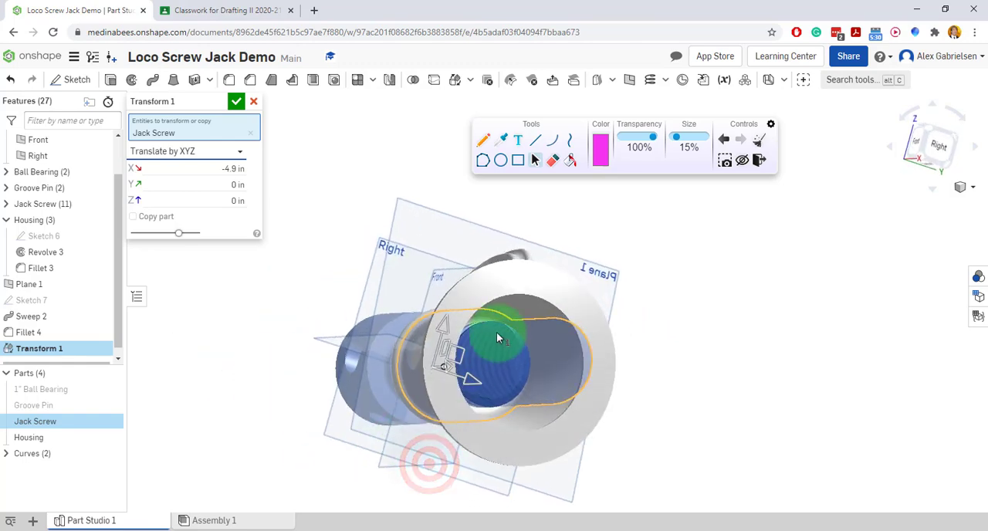
left_click(236, 102)
Hide Plane 1 and the default Top, Front and Right planes.
right_click_drag(226, 402, 280, 412)
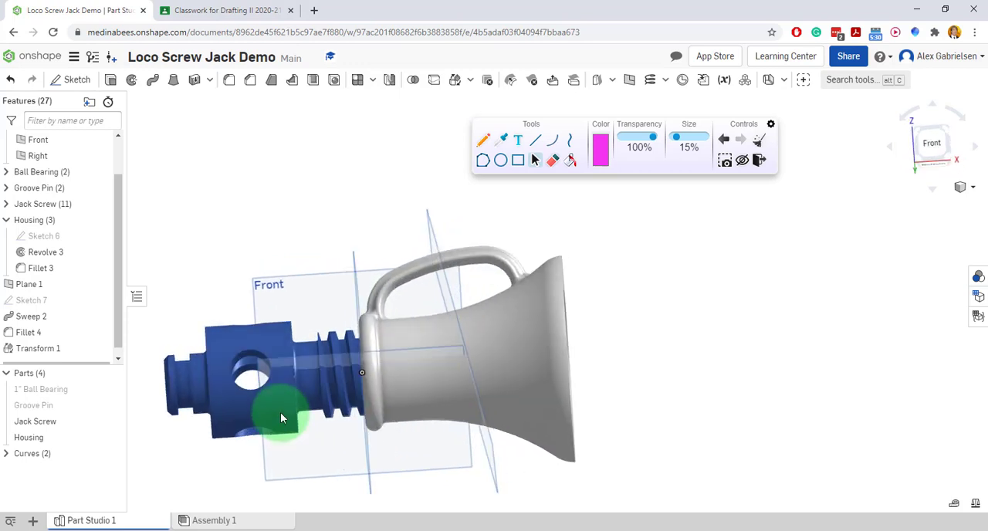
left_click_drag(119, 311, 121, 333)
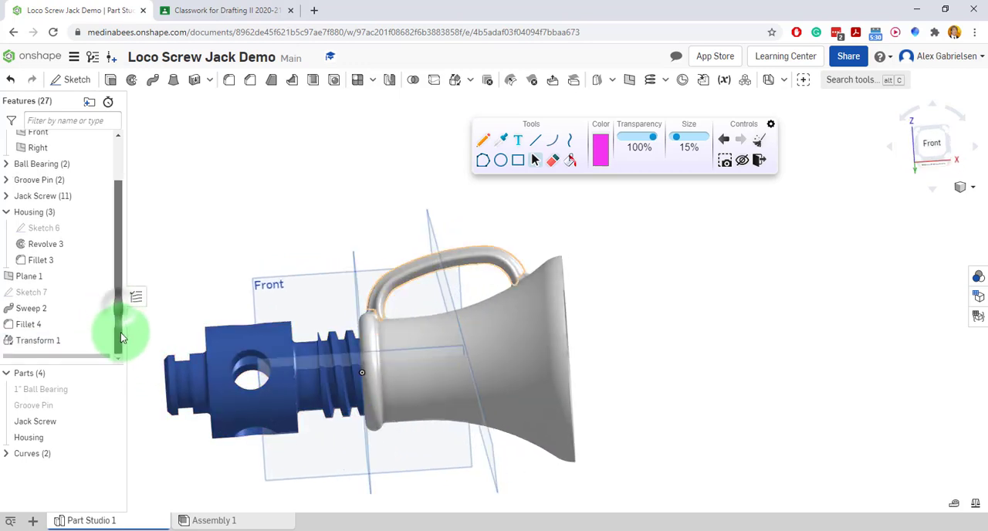
left_click(99, 279)
left_click_drag(121, 330, 100, 174)
left_click(101, 171)
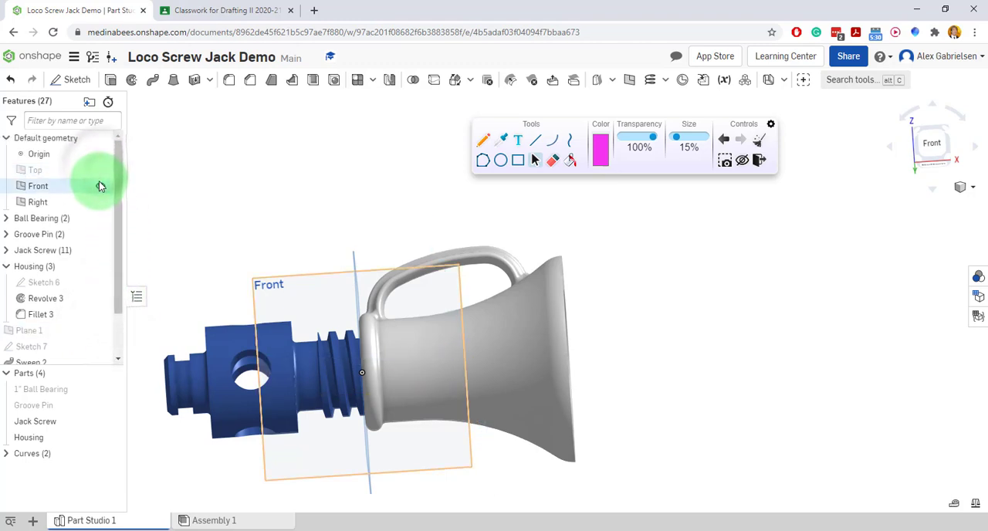
left_click(101, 185)
left_click(101, 201)
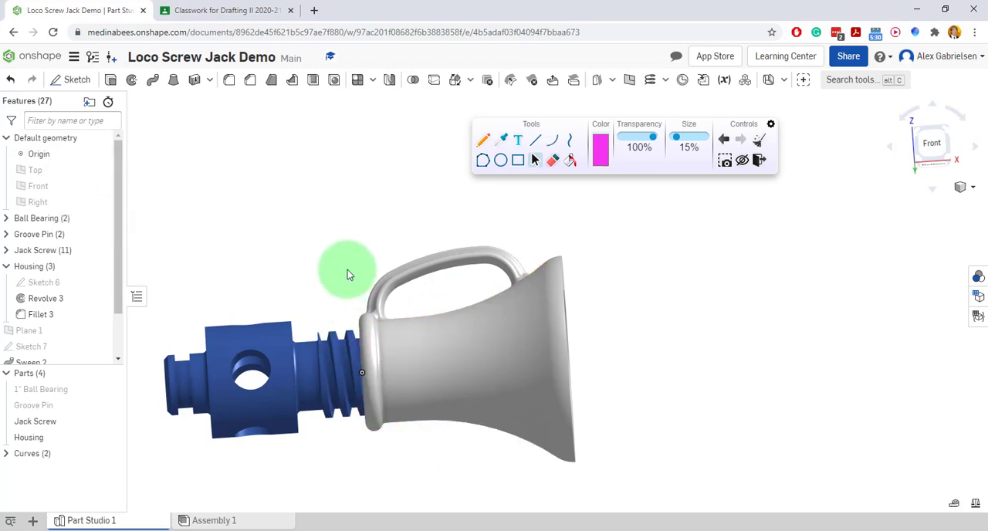
Subtract the Jack Screw from the Housing with a Boolean, keeping the tool part.
right_click_drag(348, 270, 340, 306)
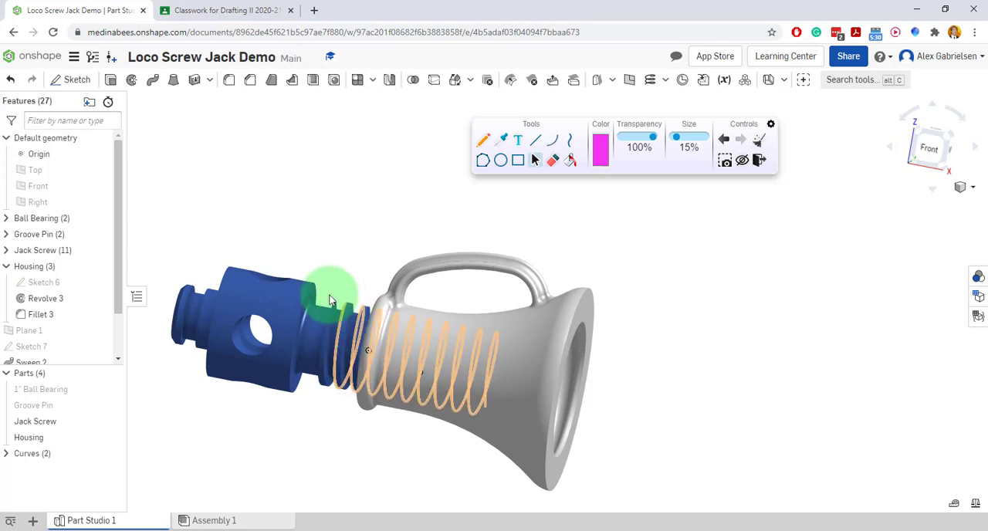
left_click(415, 85)
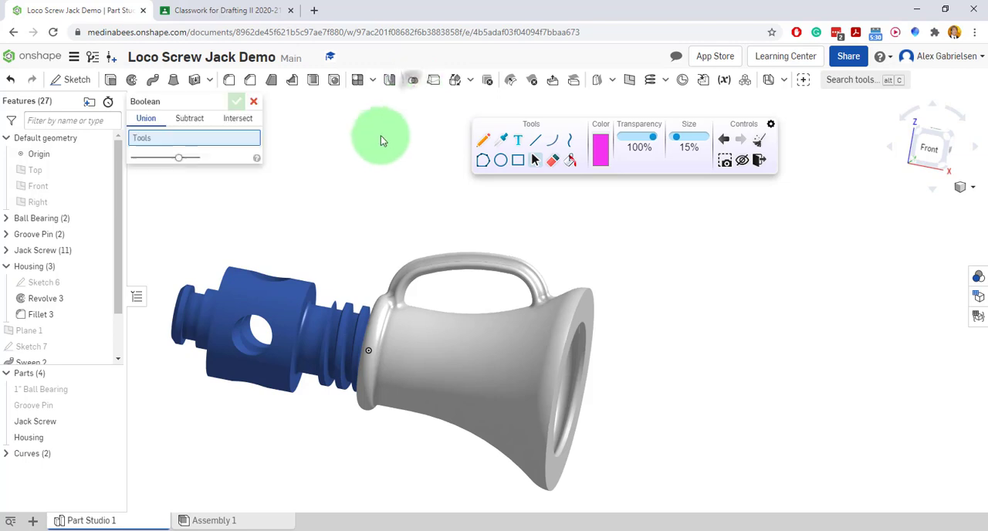
left_click(185, 122)
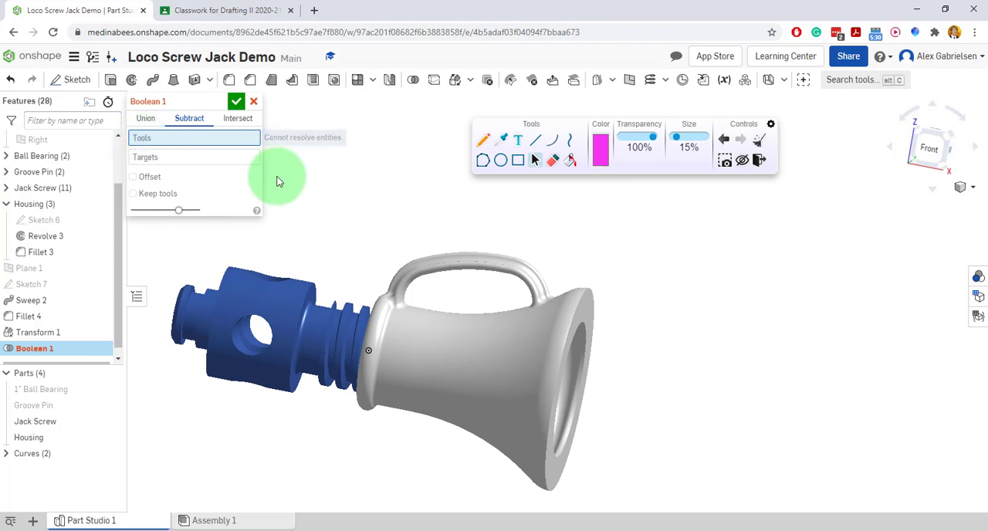
left_click(347, 312)
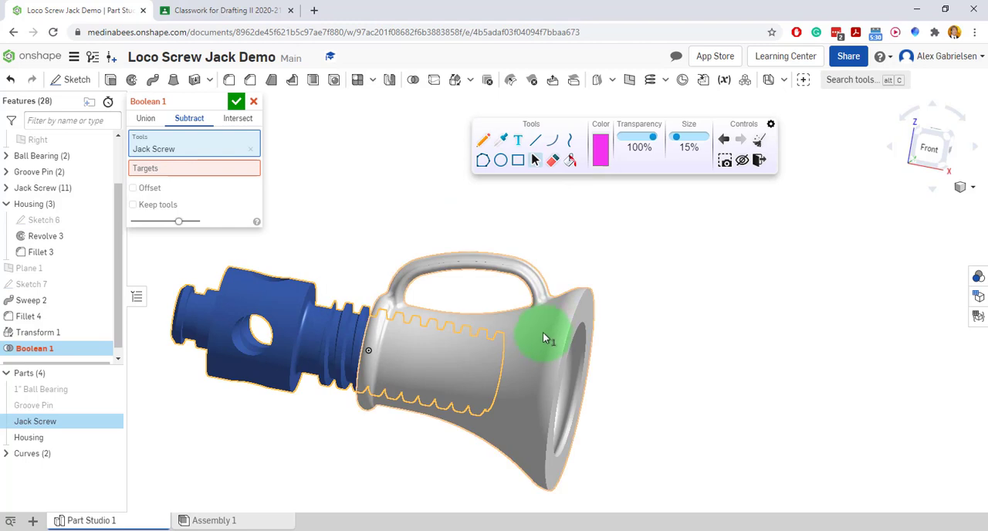
left_click(210, 168)
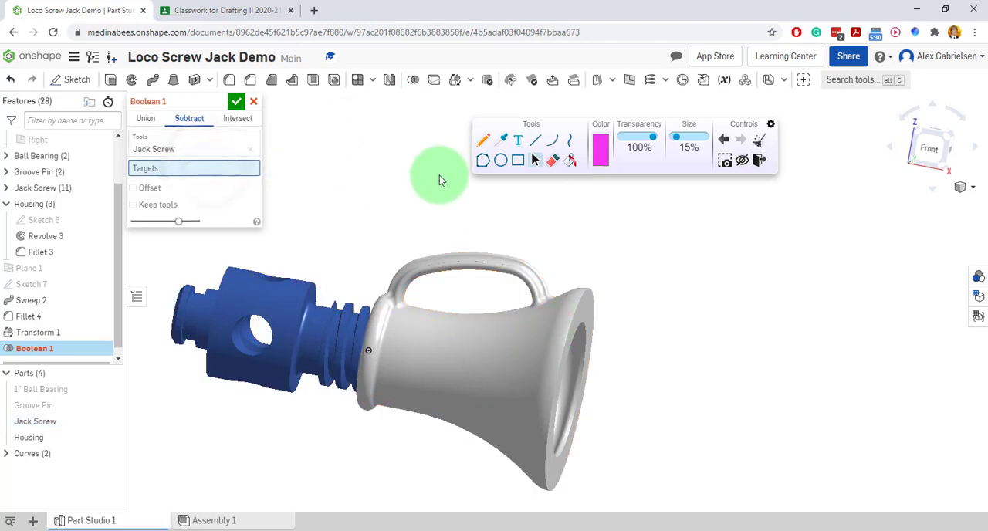
left_click(463, 342)
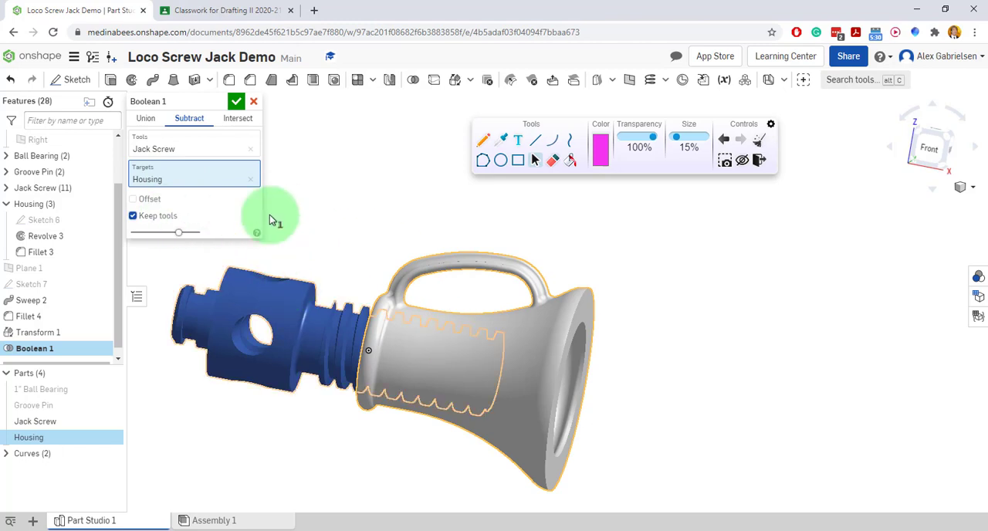
left_click(237, 101)
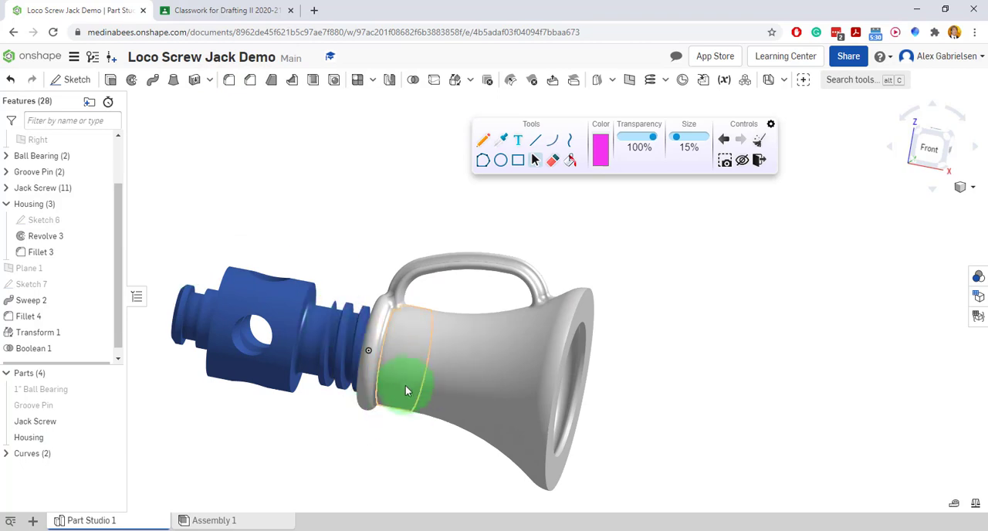
left_click(481, 511)
right_click_drag(460, 474, 501, 490)
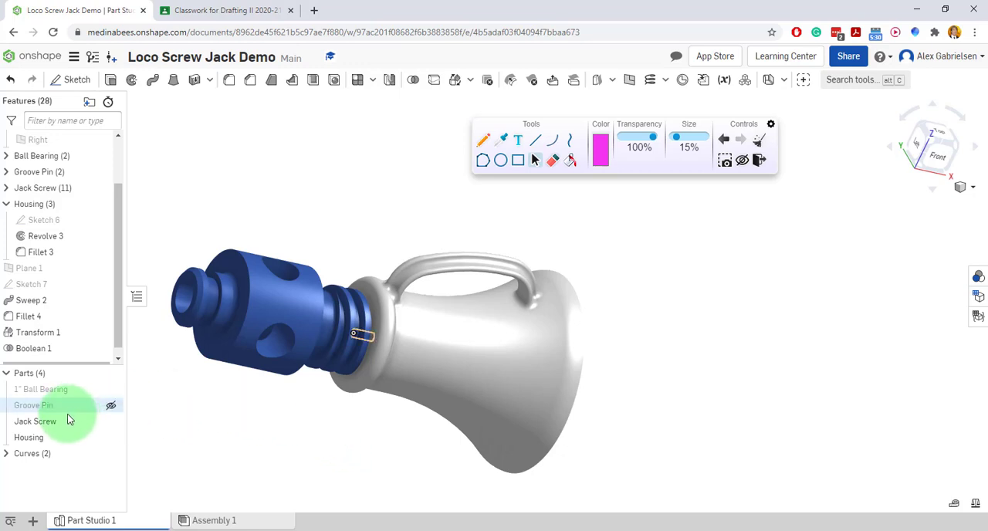
Hide the Jack Screw to examine the thread cut inside the Housing's narrow end, and hide the Housing as well.
left_click(112, 424)
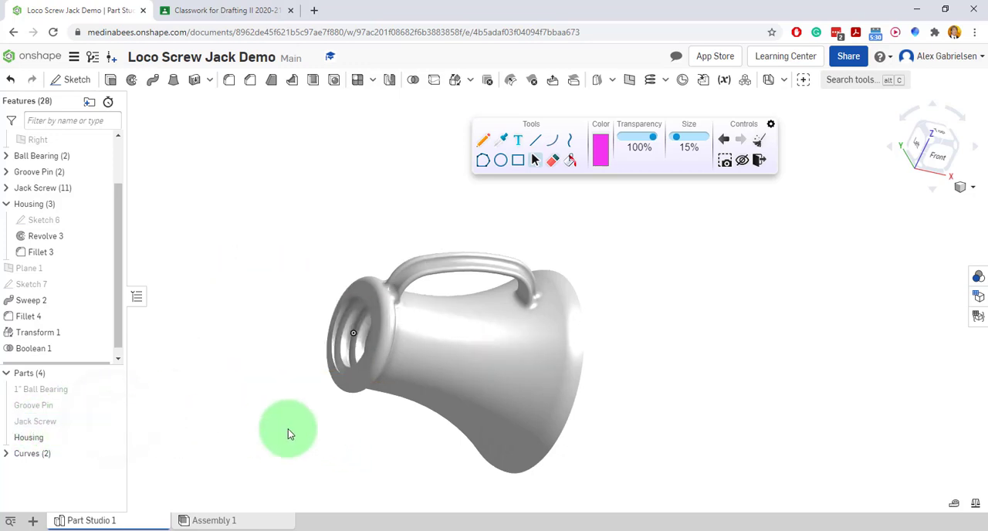
right_click_drag(239, 423, 267, 381)
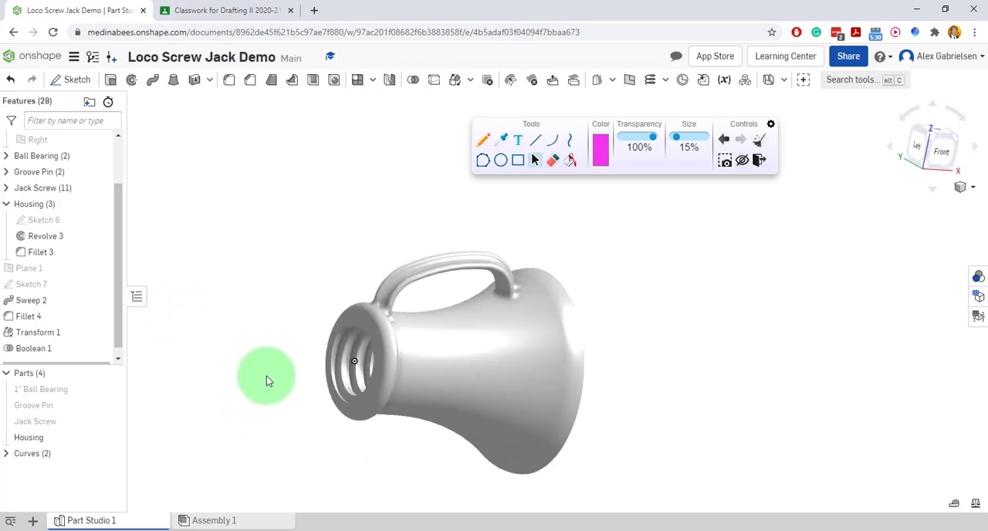
left_click(111, 437)
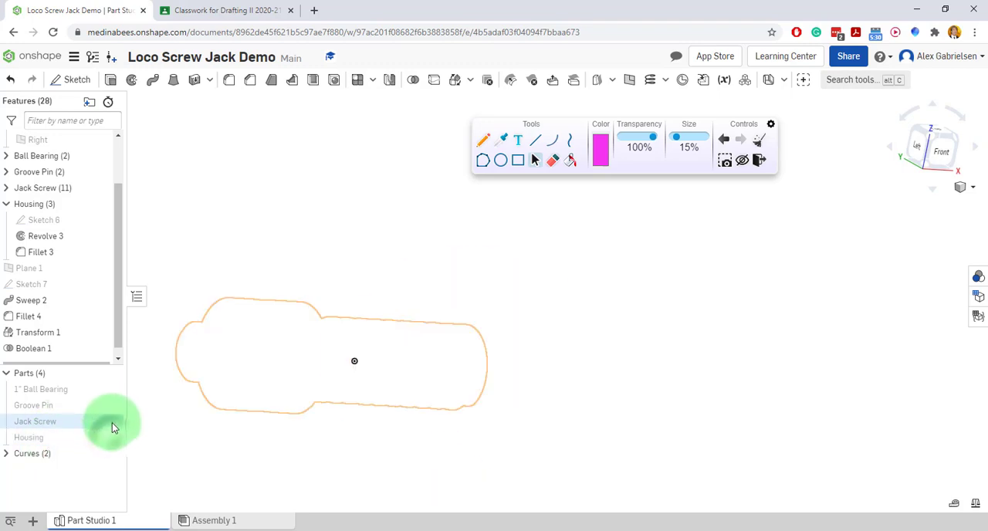
Review the Jack Screw, Groove Pin and 1" Ball Bearing individually by showing and re-hiding each part in turn.
left_click(111, 422)
left_click(111, 422)
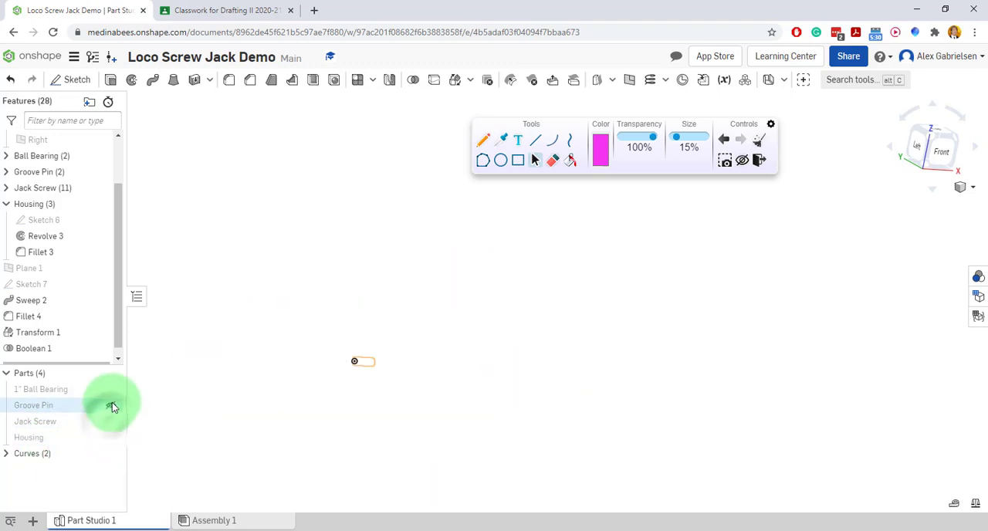
left_click(112, 402)
left_click(112, 402)
left_click(112, 389)
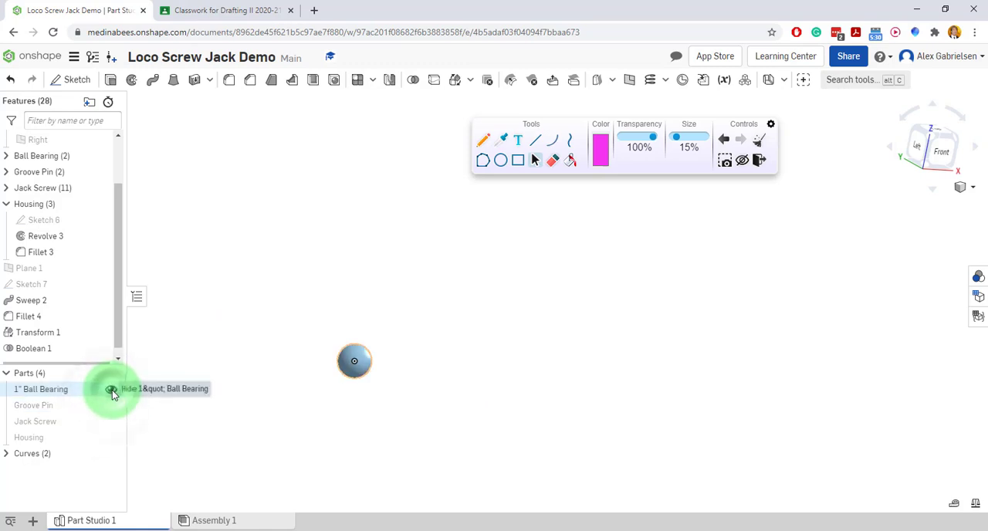
left_click(112, 390)
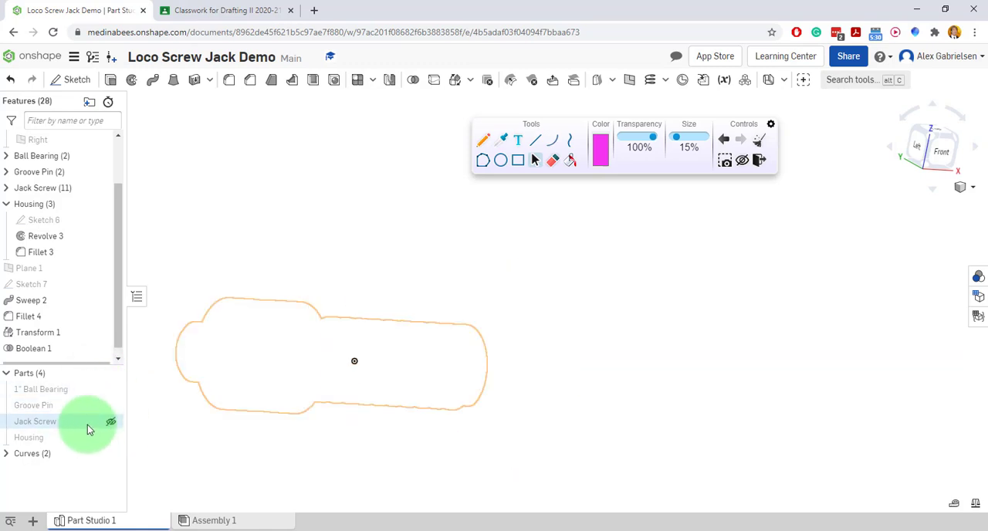